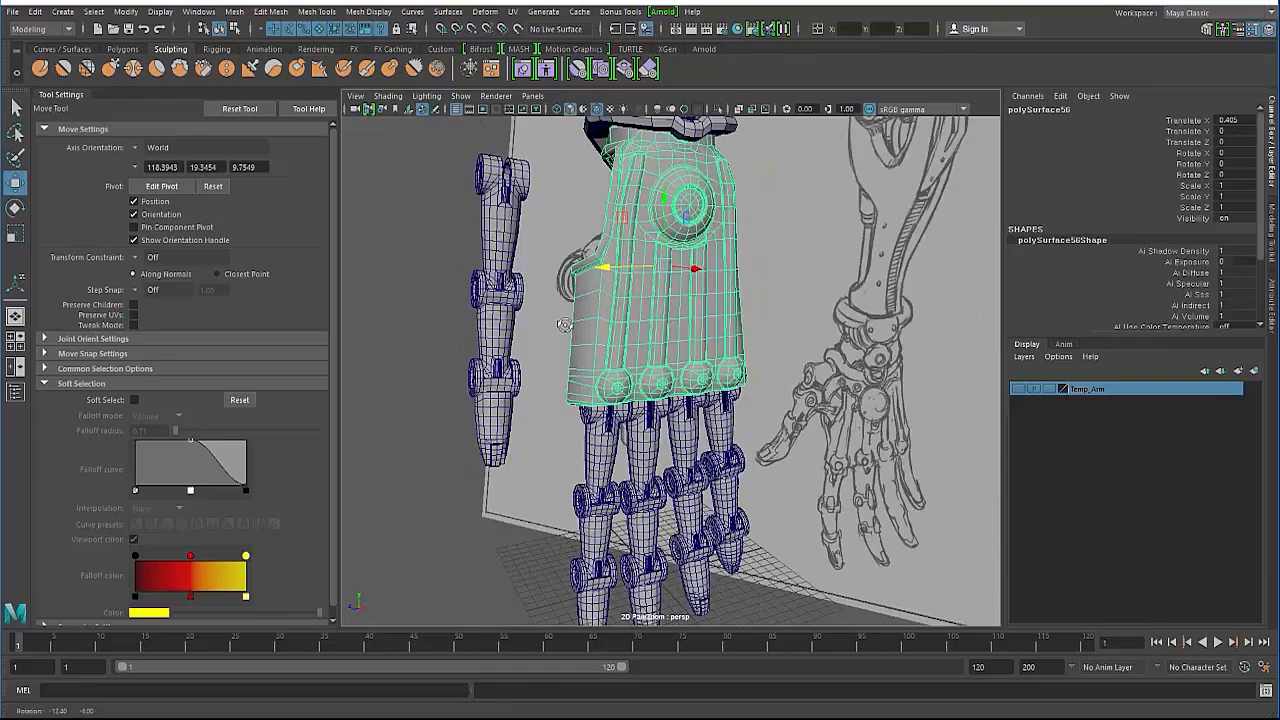
Select the vertical edge line along the thumb-side border of the palm shell in edge mode.
right_click_drag(602, 297, 601, 262)
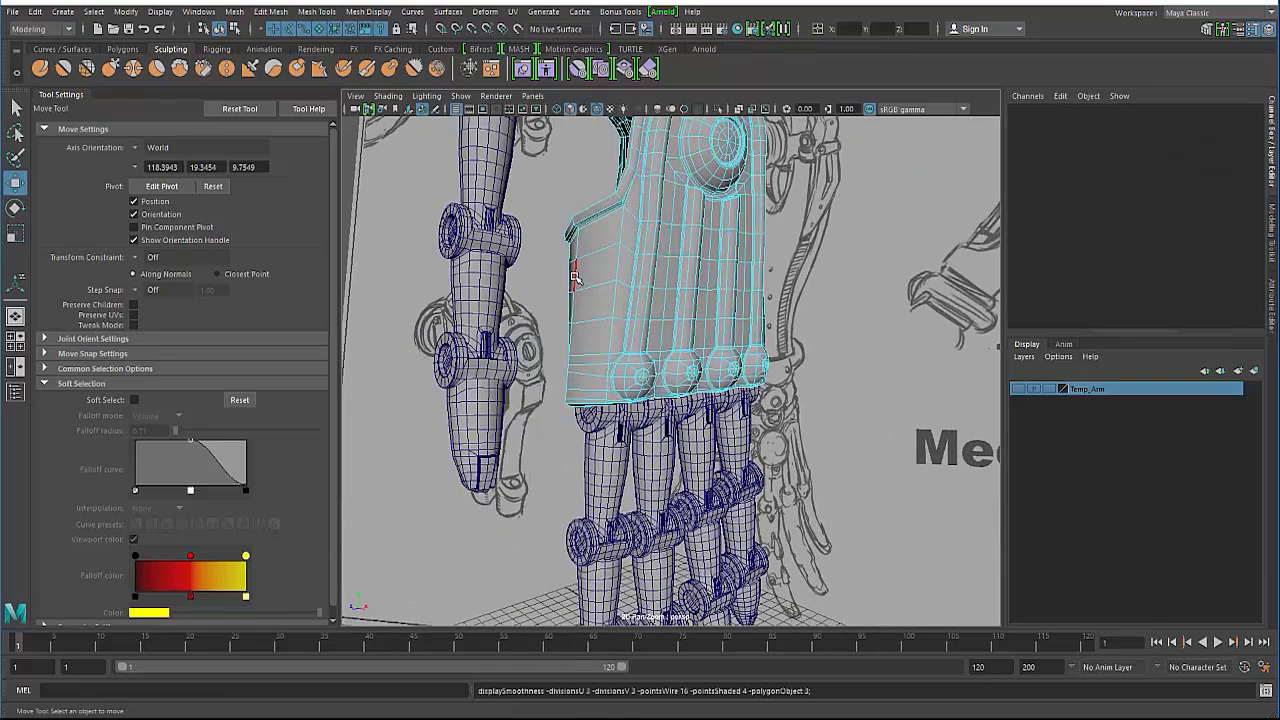
left_click_drag(575, 278, 566, 327, "alt")
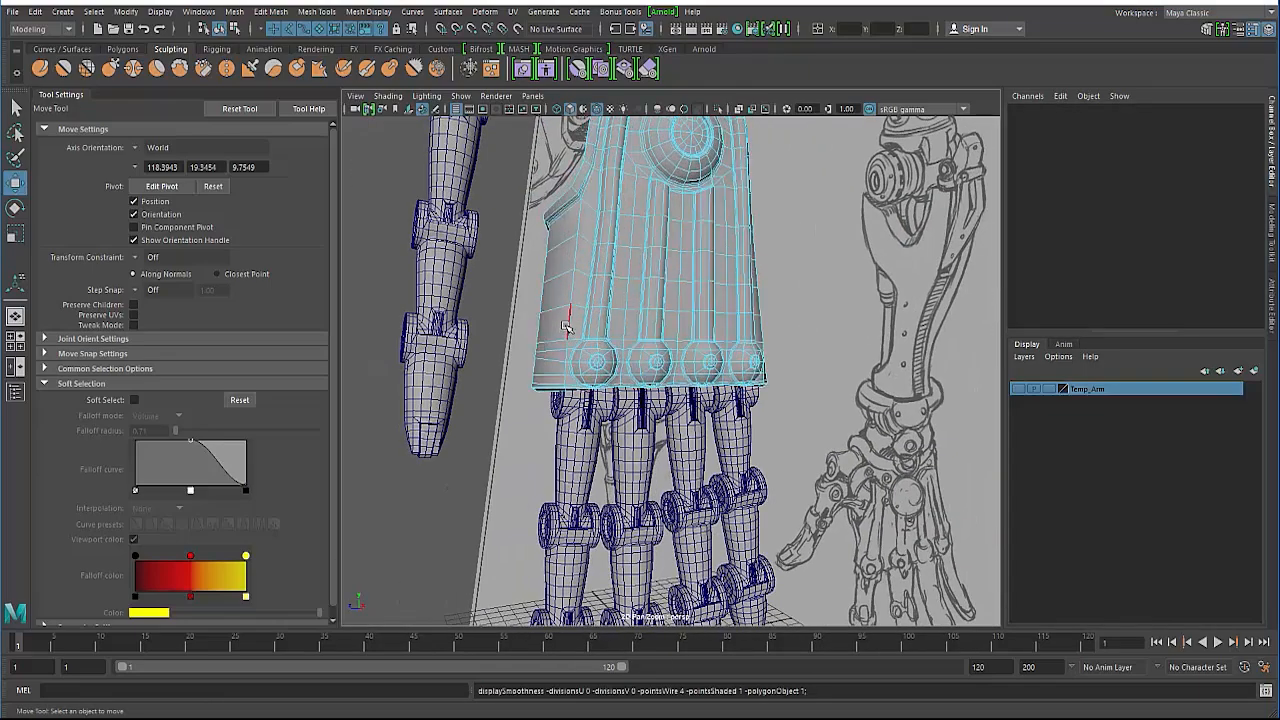
right_click_drag(566, 327, 608, 292)
left_click_drag(575, 320, 565, 357, "alt")
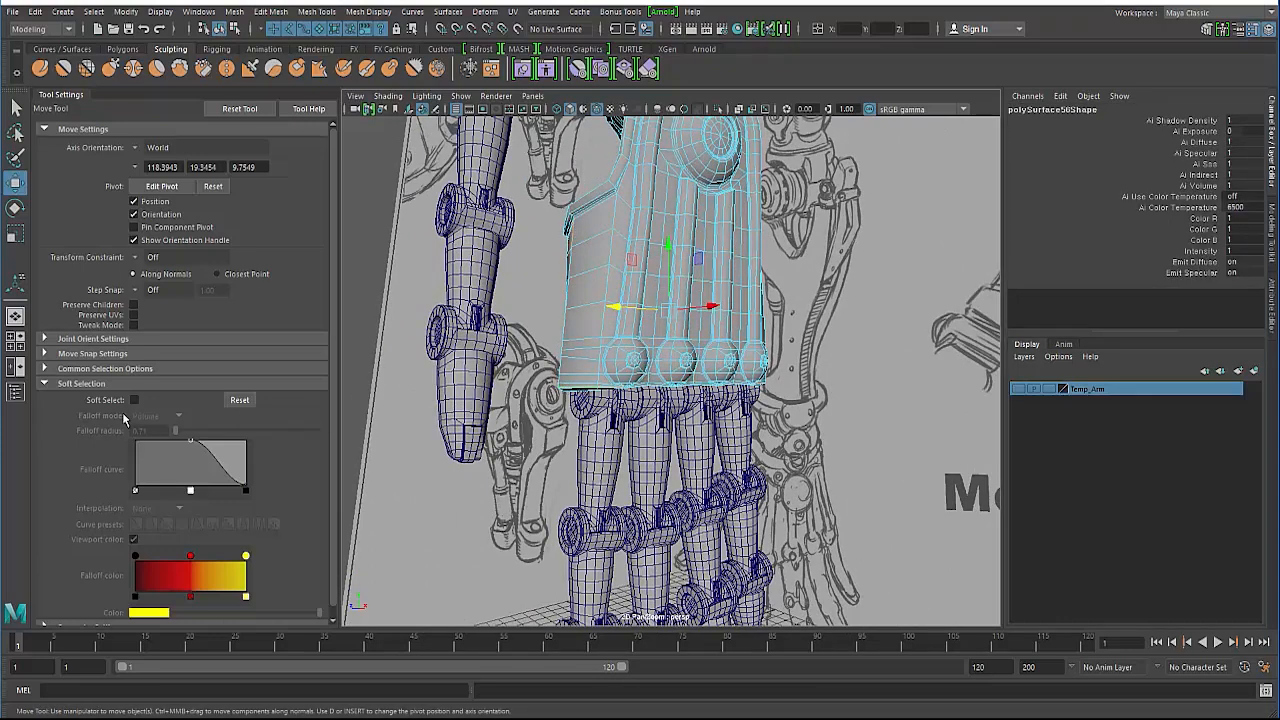
left_click(364, 252)
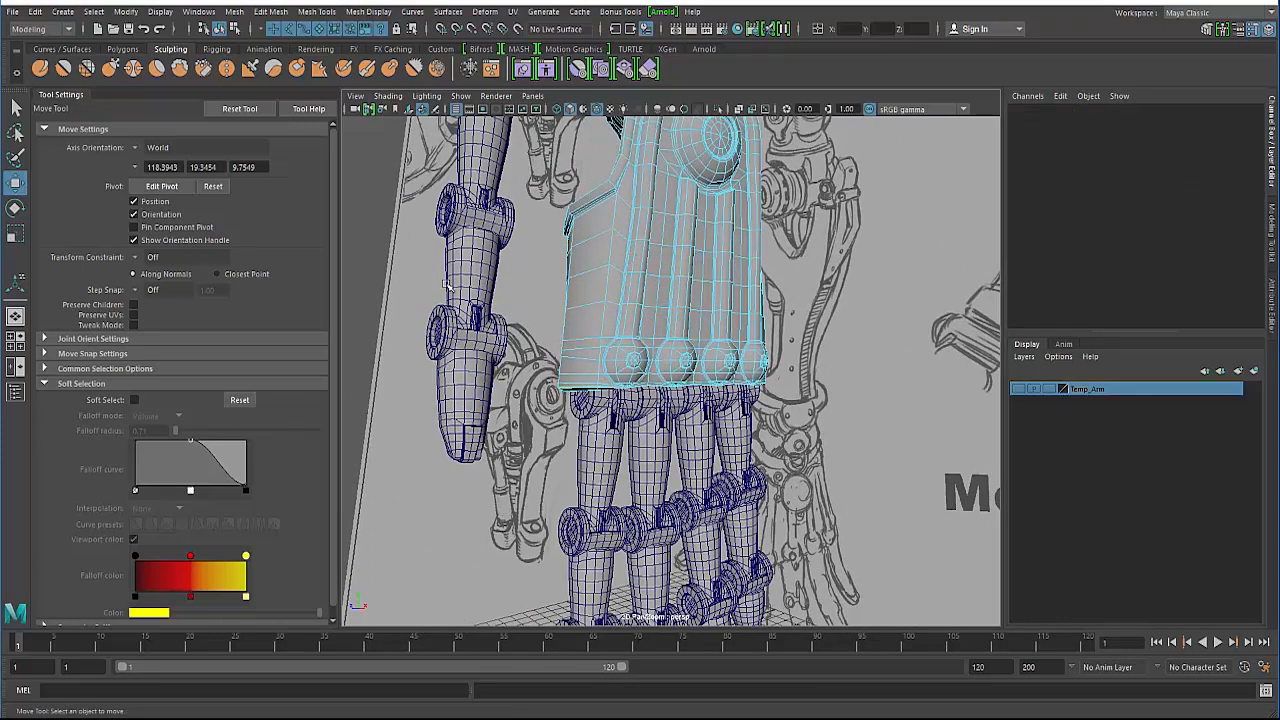
left_click_drag(490, 328, 585, 307, "alt")
left_click(592, 226)
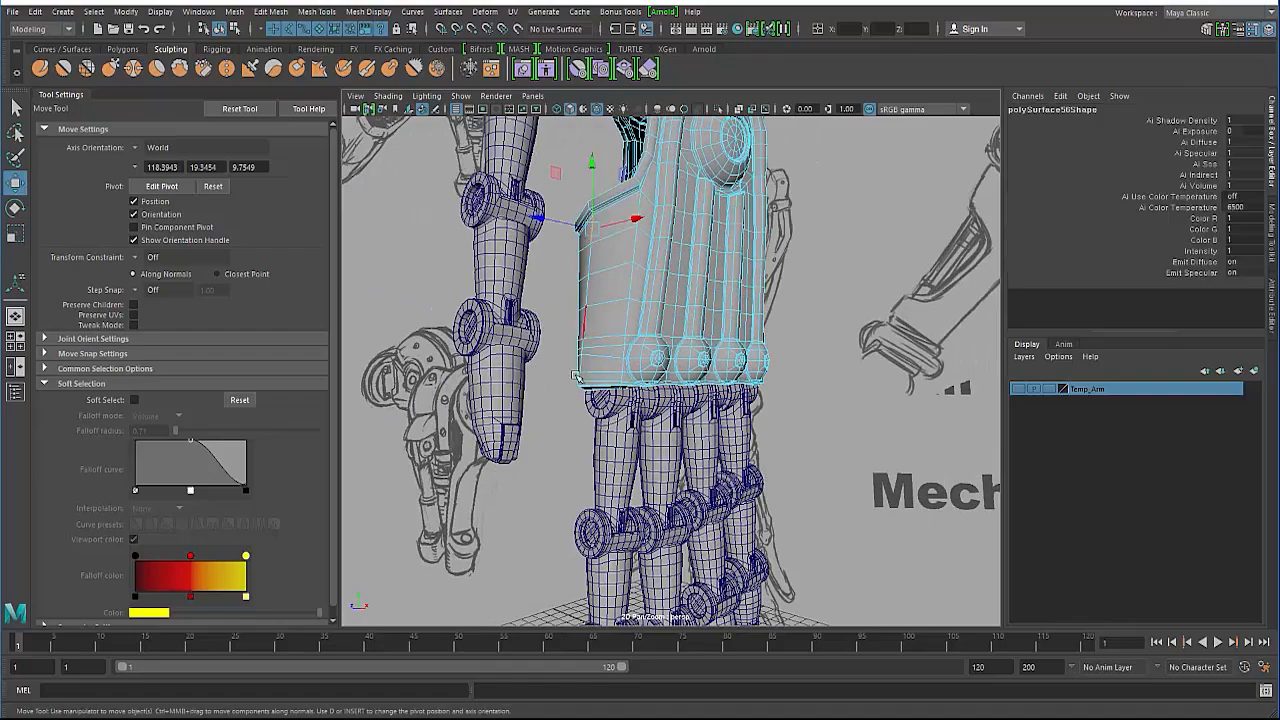
scroll(588, 378, "up", 6)
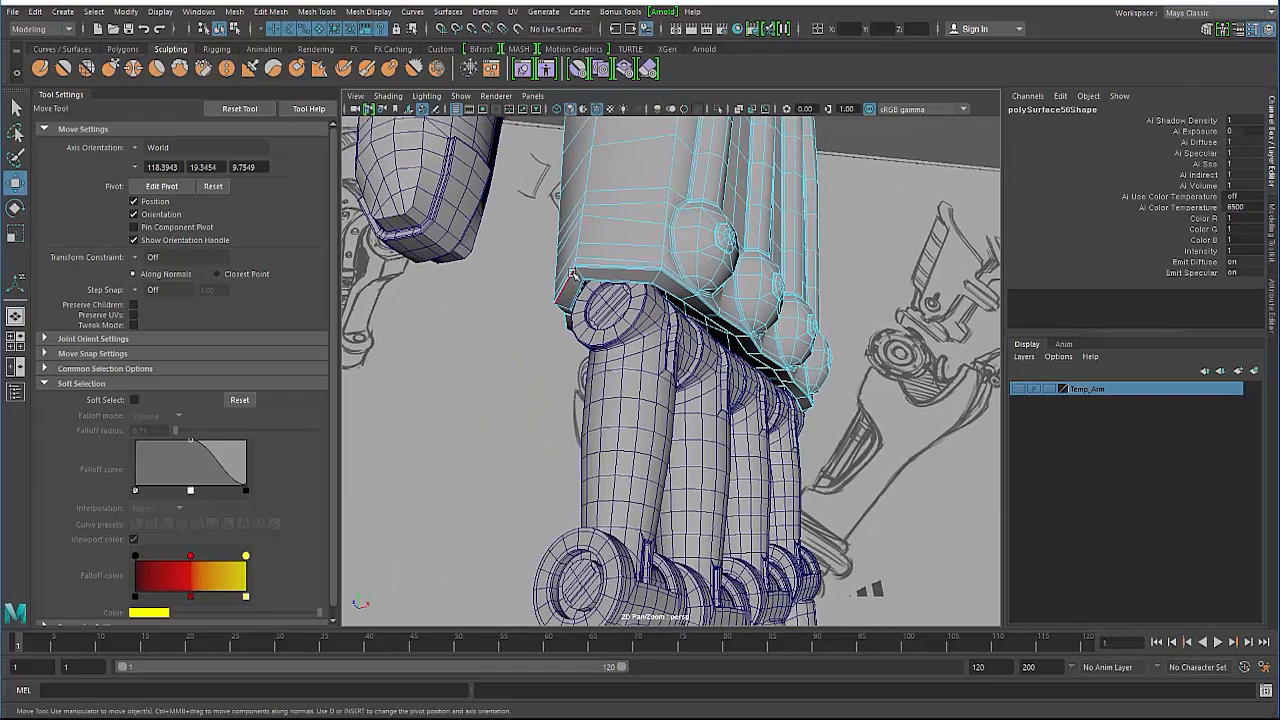
scroll(538, 330, "up", 5)
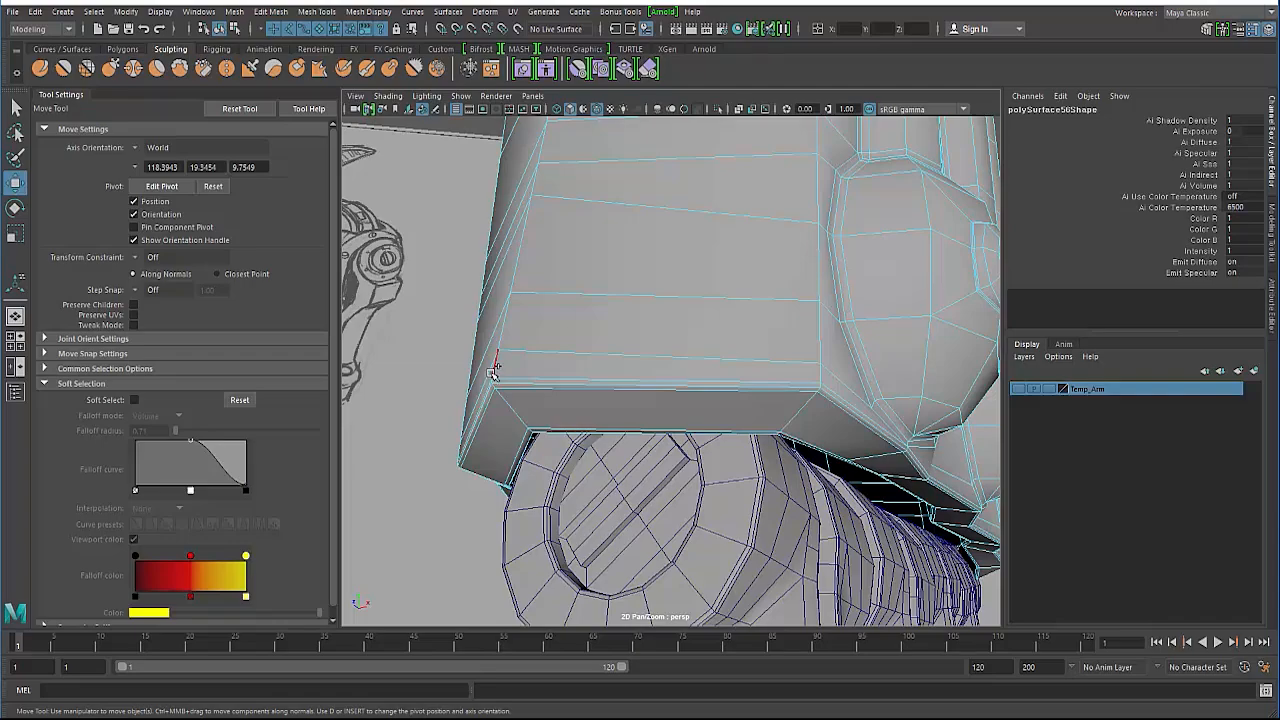
key("f")
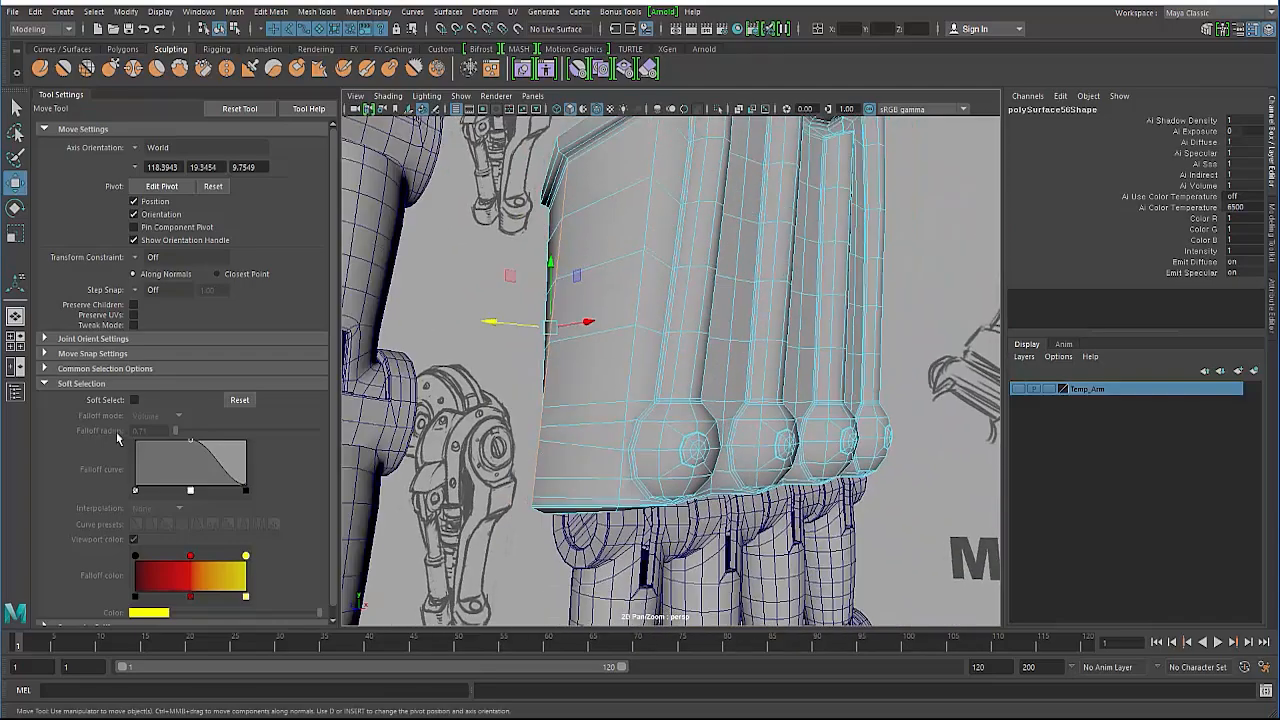
Turn on Soft Select for the selected palm edge and reset its falloff settings to the defaults.
key("b")
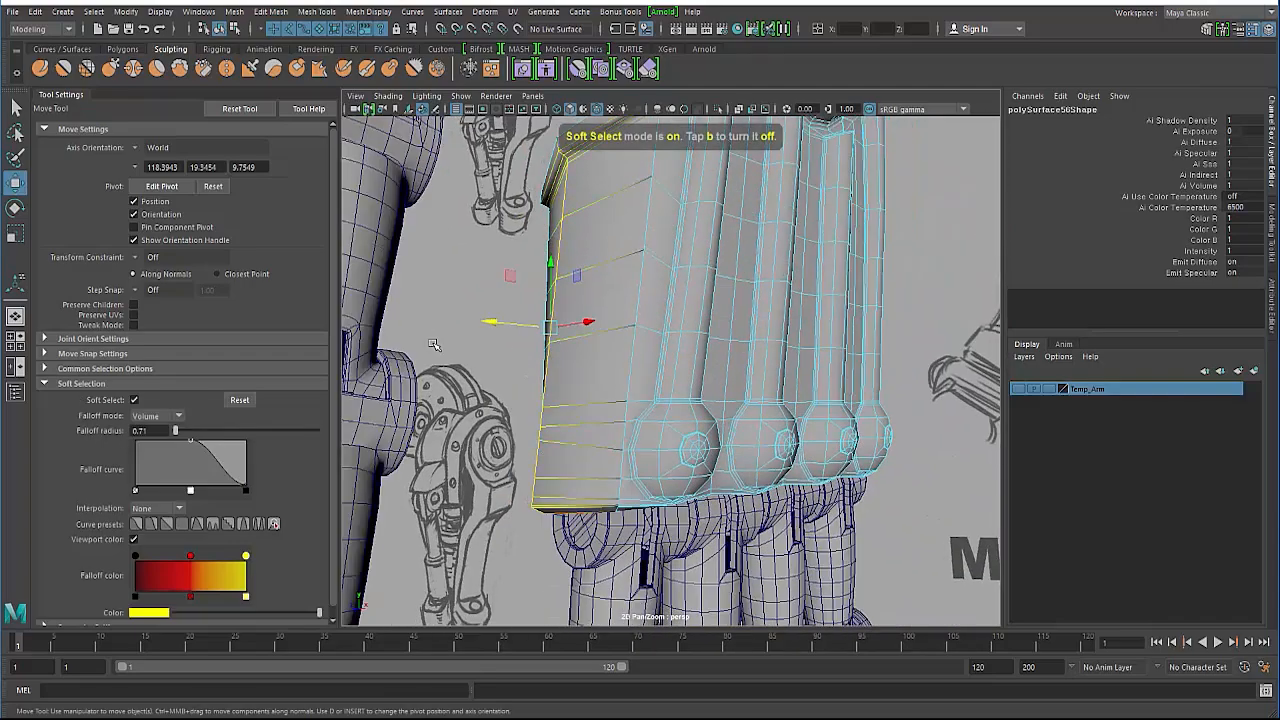
left_click_drag(508, 376, 350, 425, "alt")
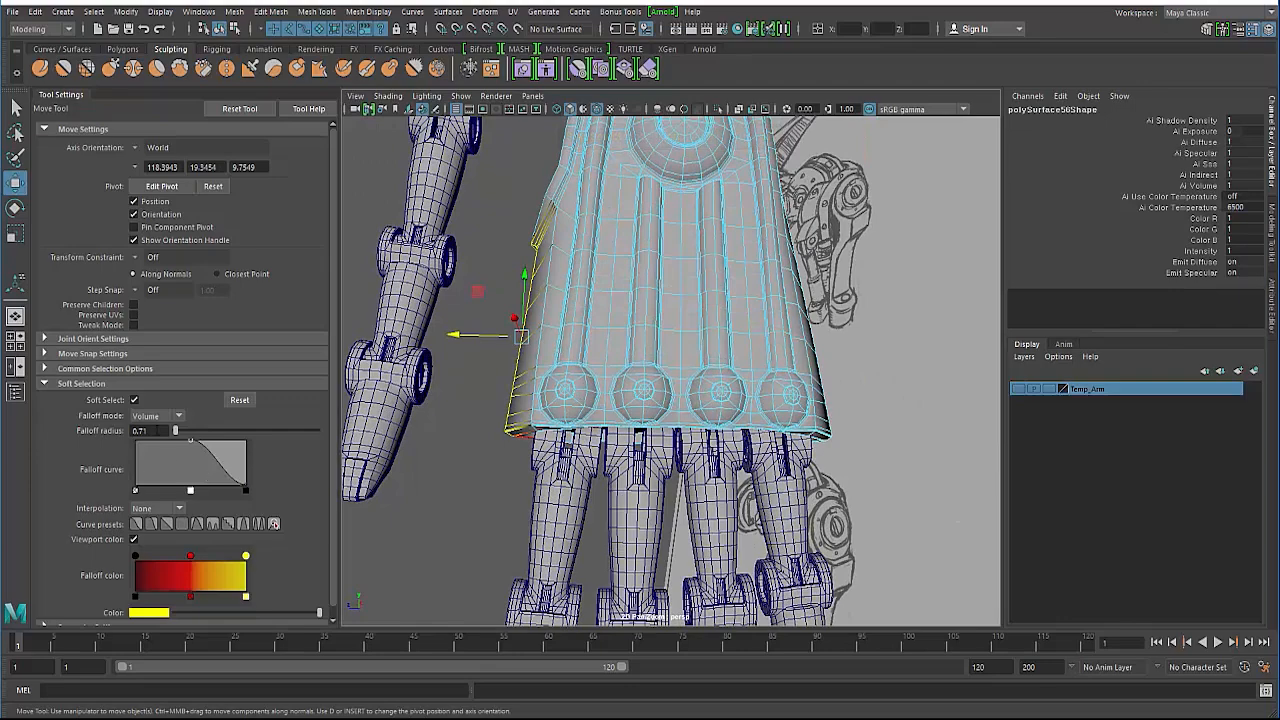
left_click(240, 400)
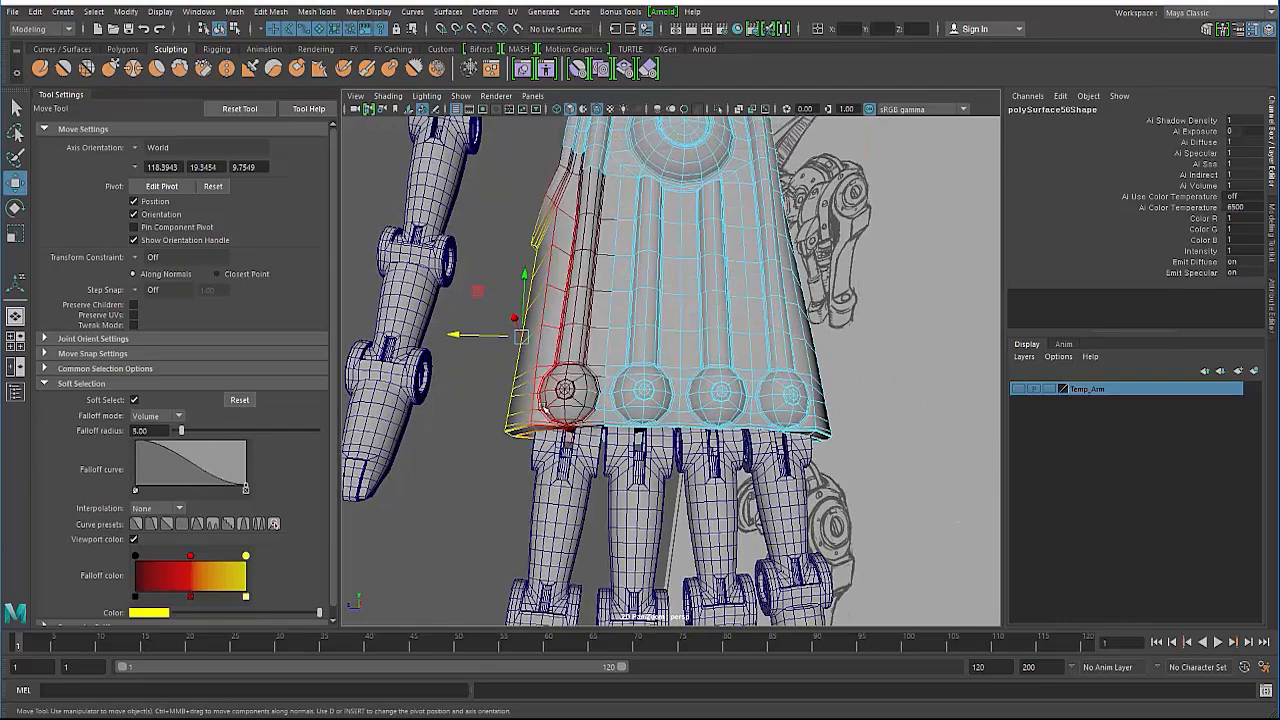
mouse_move(543, 408)
left_mouse_down("alt")
mouse_move(529, 426)
mouse_move(522, 269)
left_mouse_up("alt")
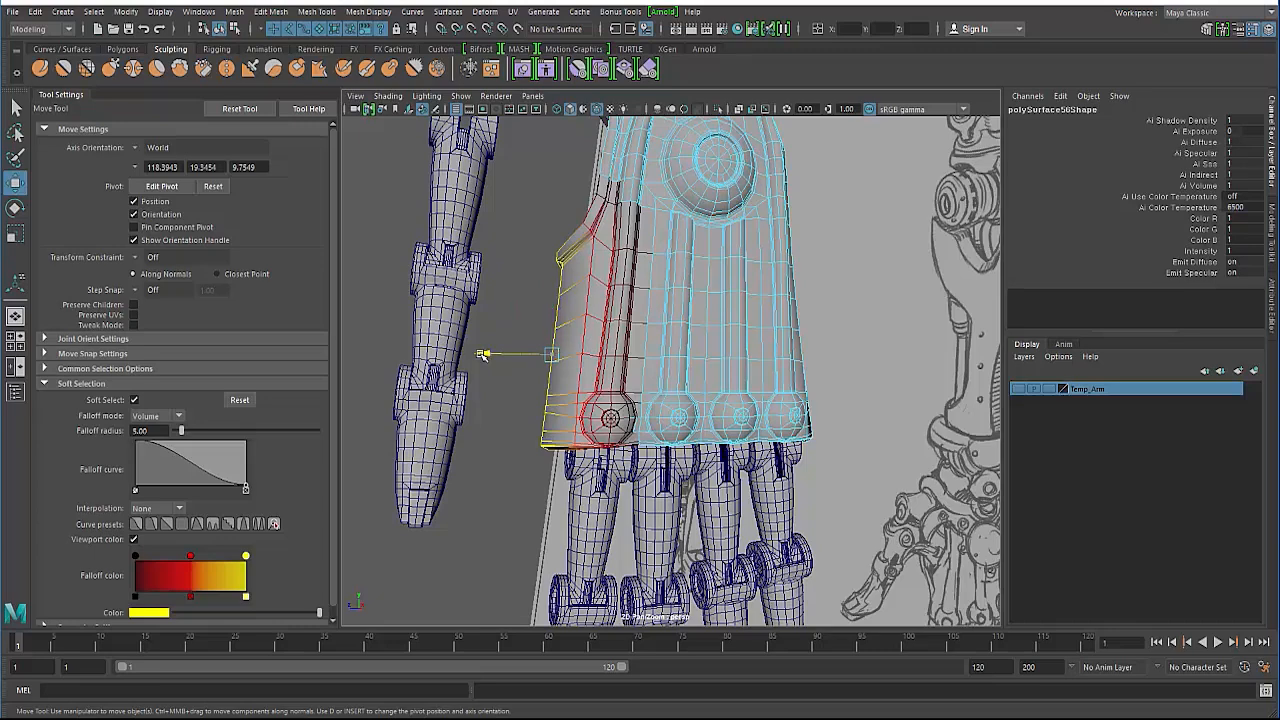
Undo a trial move of the soft-selected palm edge and apply the second preset to the falloff curve.
left_click_drag(482, 354, 496, 353)
key("ctrl+z")
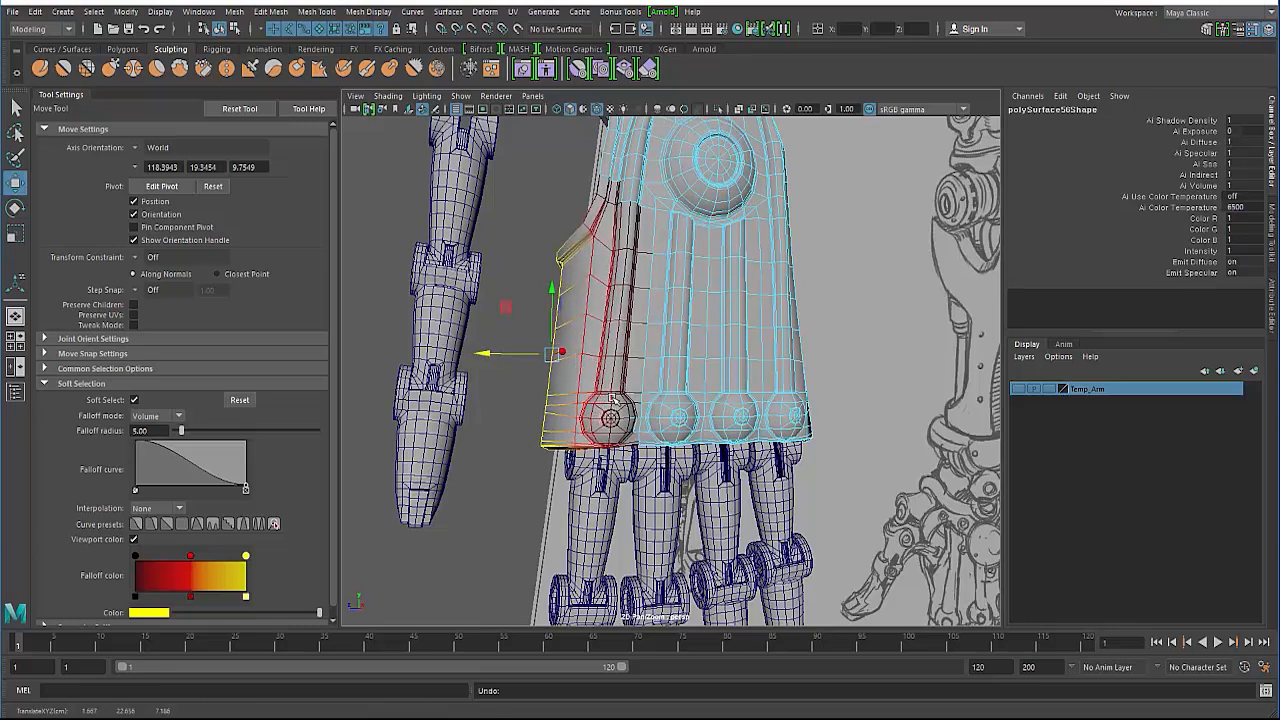
left_click(150, 525)
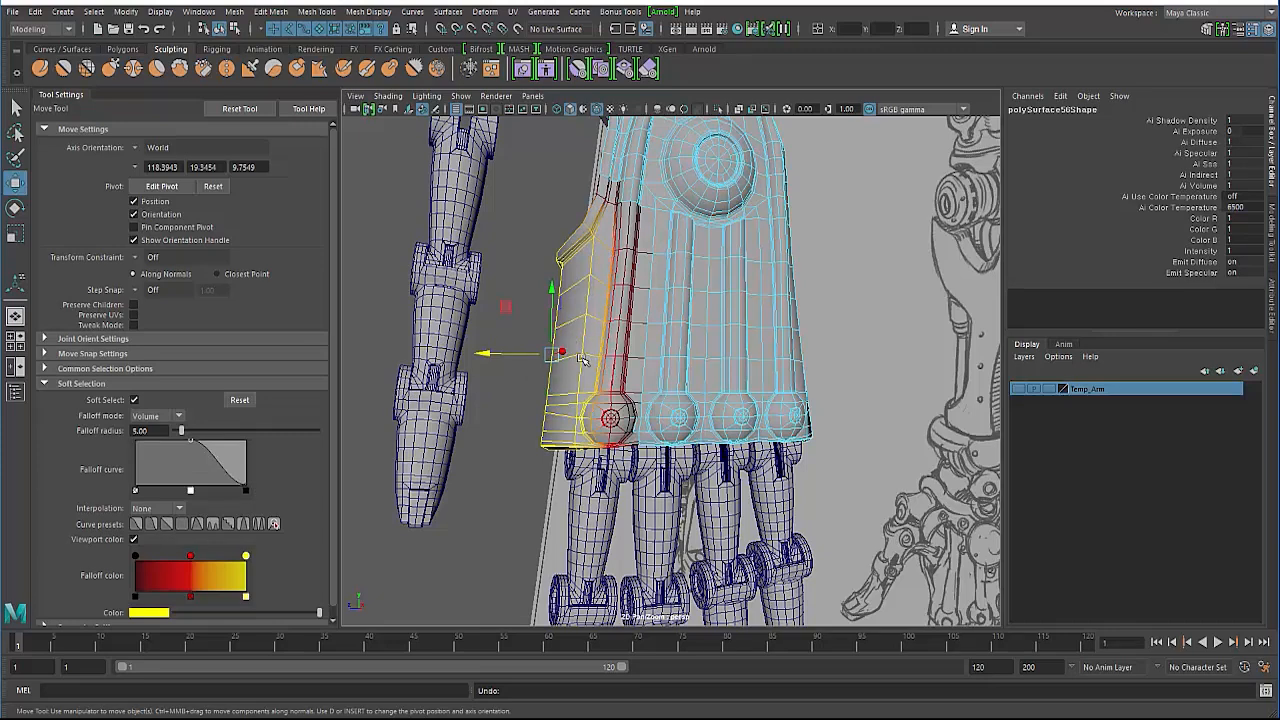
left_click_drag(566, 360, 679, 428)
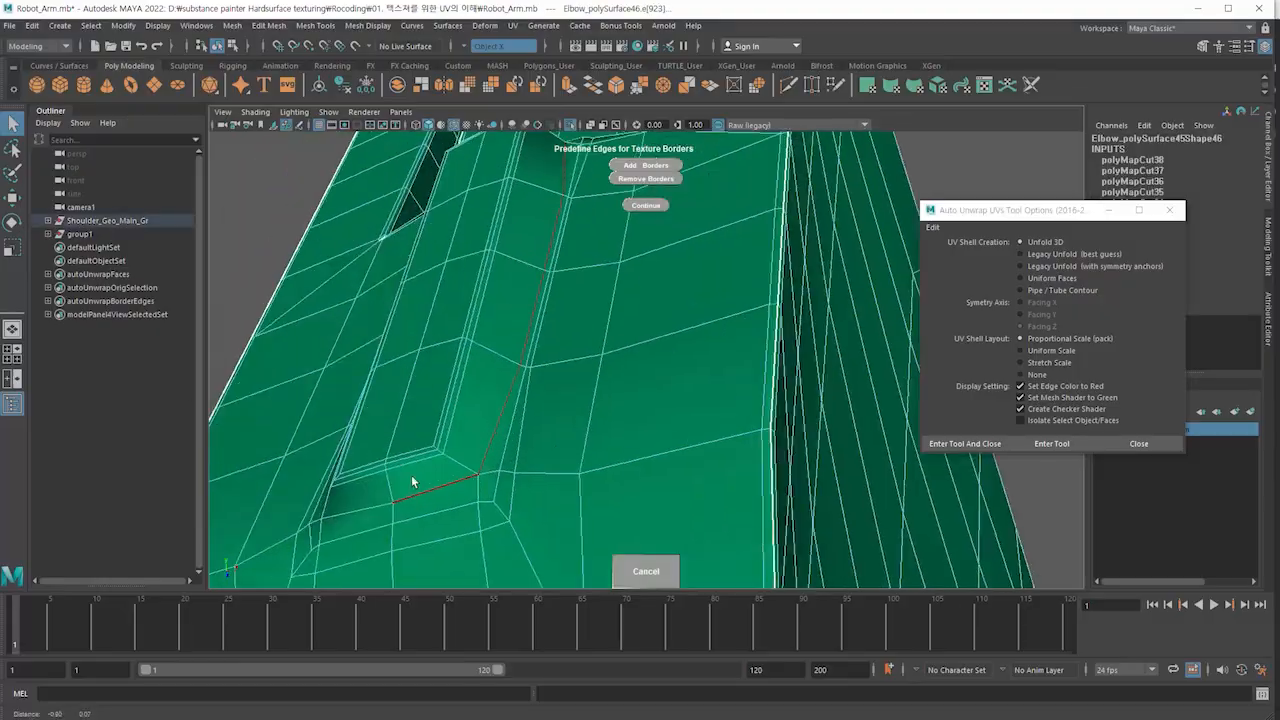
left_click_drag(411, 475, 467, 301, "alt")
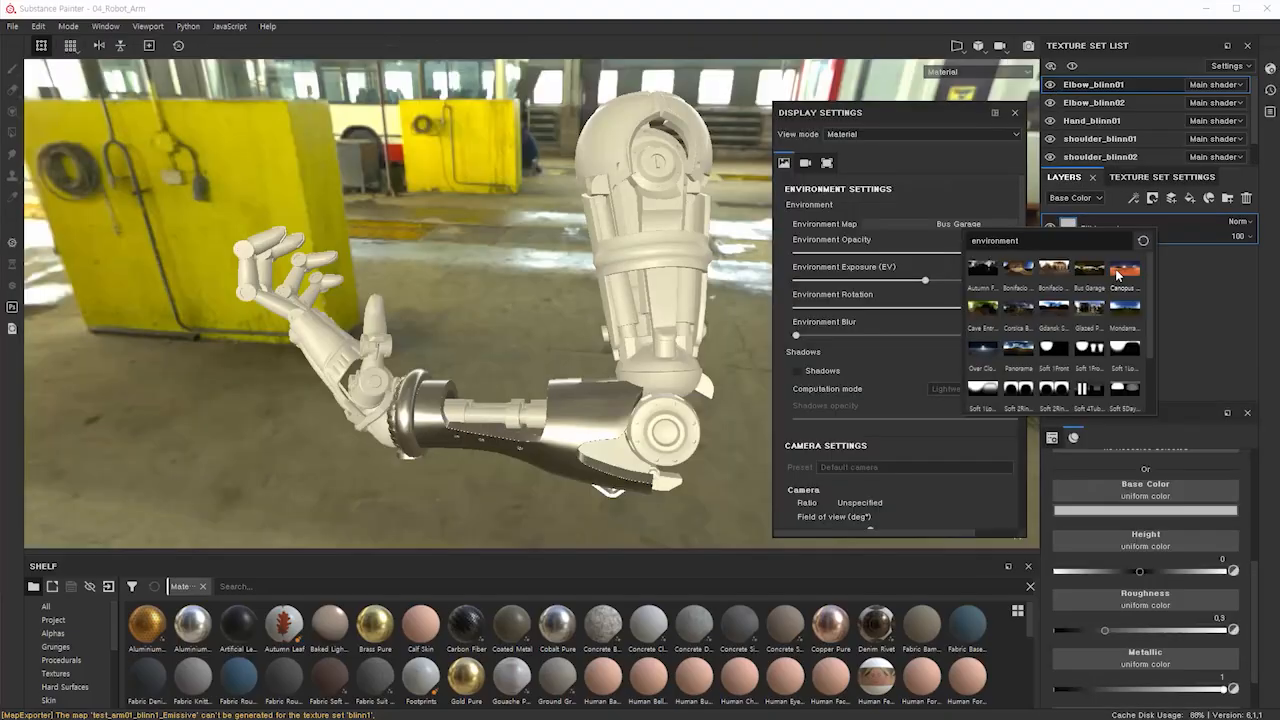
Switch to Substance Painter and set the environment map to the Canopus environment.
left_click(1118, 275)
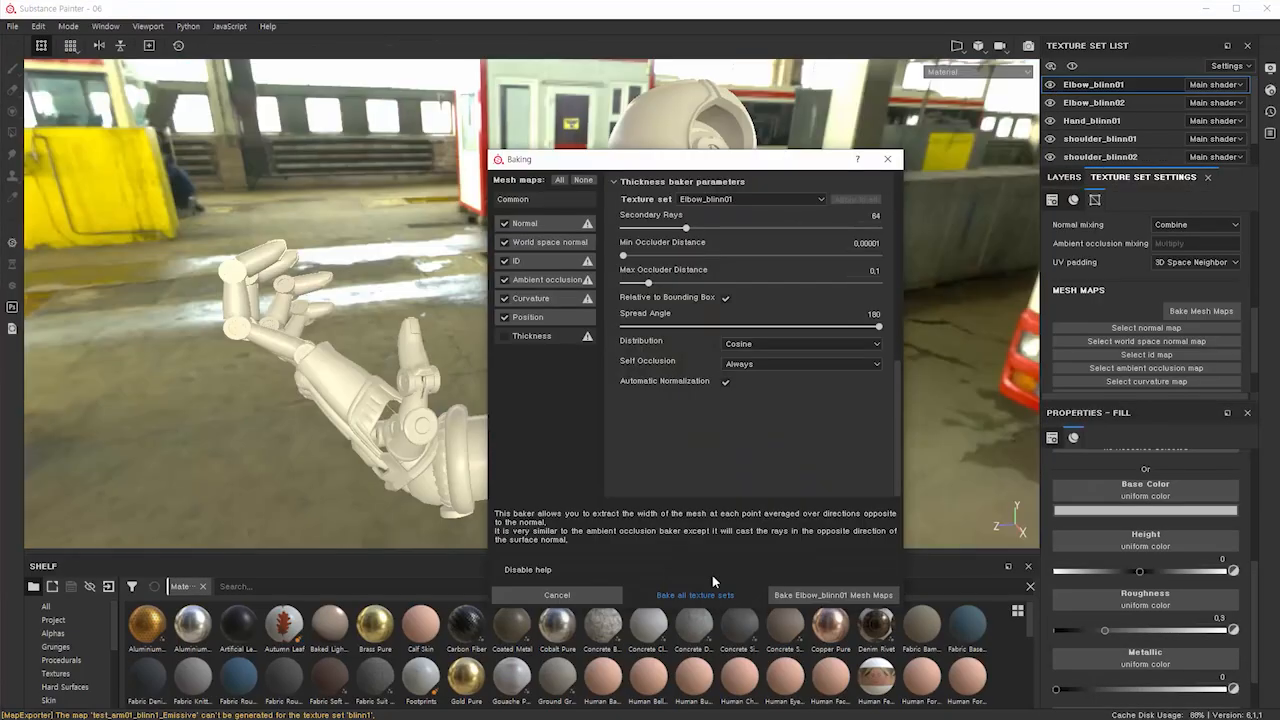
Bake the normal, world space normal, ID, ambient occlusion, curvature and position maps for all texture sets.
left_click(700, 595)
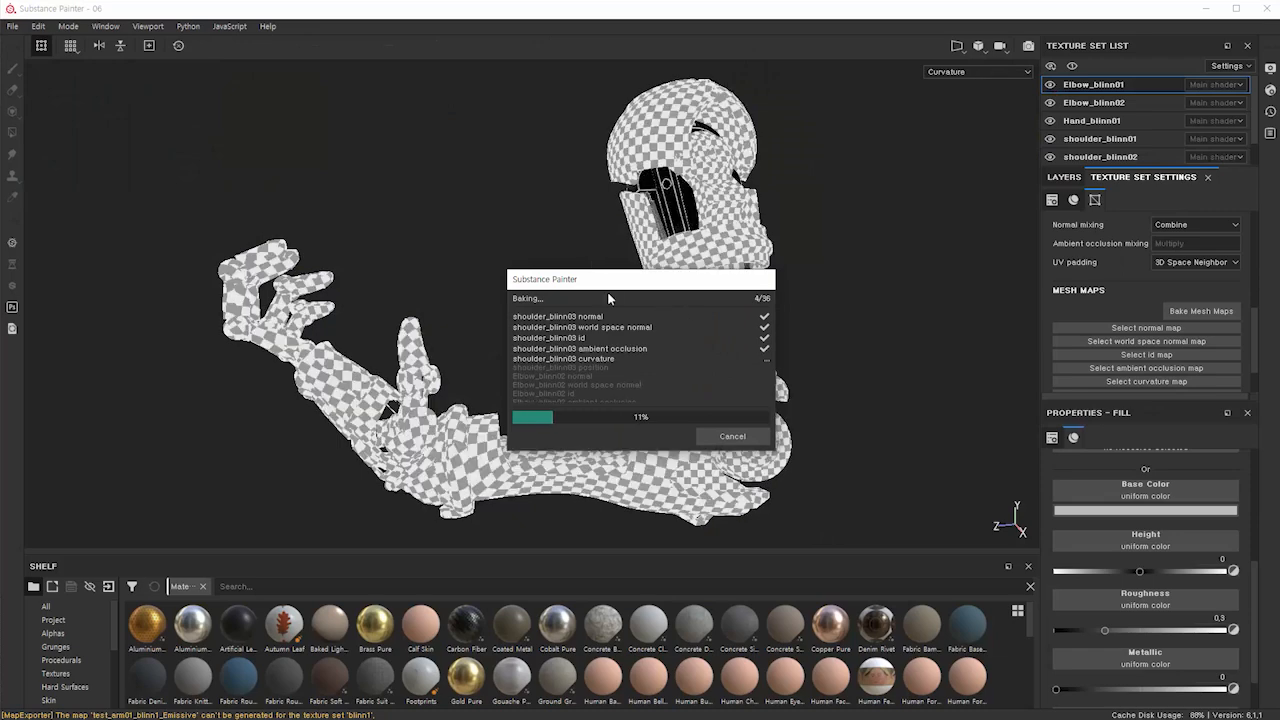
left_click_drag(607, 291, 876, 255)
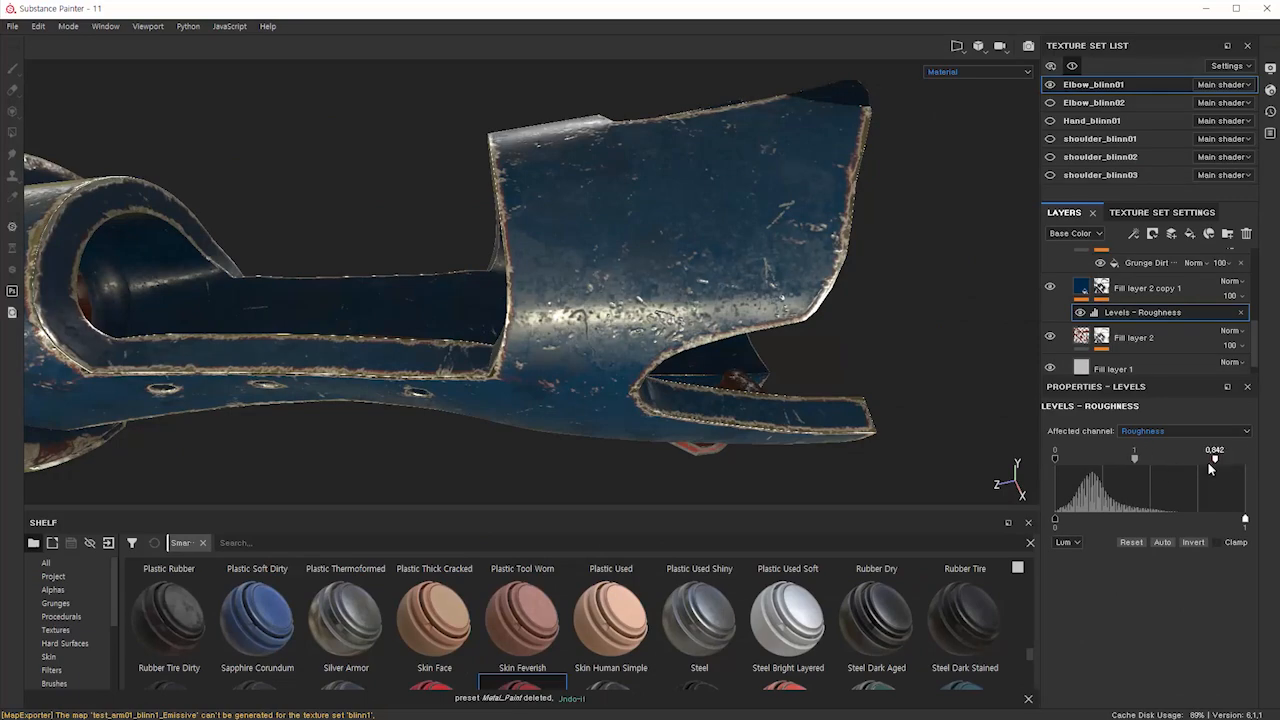
Lower the input white point of the roughness Levels on Fill layer 2 copy 1 of Elbow_blinn01.
mouse_move(1208, 462)
left_mouse_down()
mouse_move(1143, 467)
mouse_move(1186, 462)
left_mouse_up()
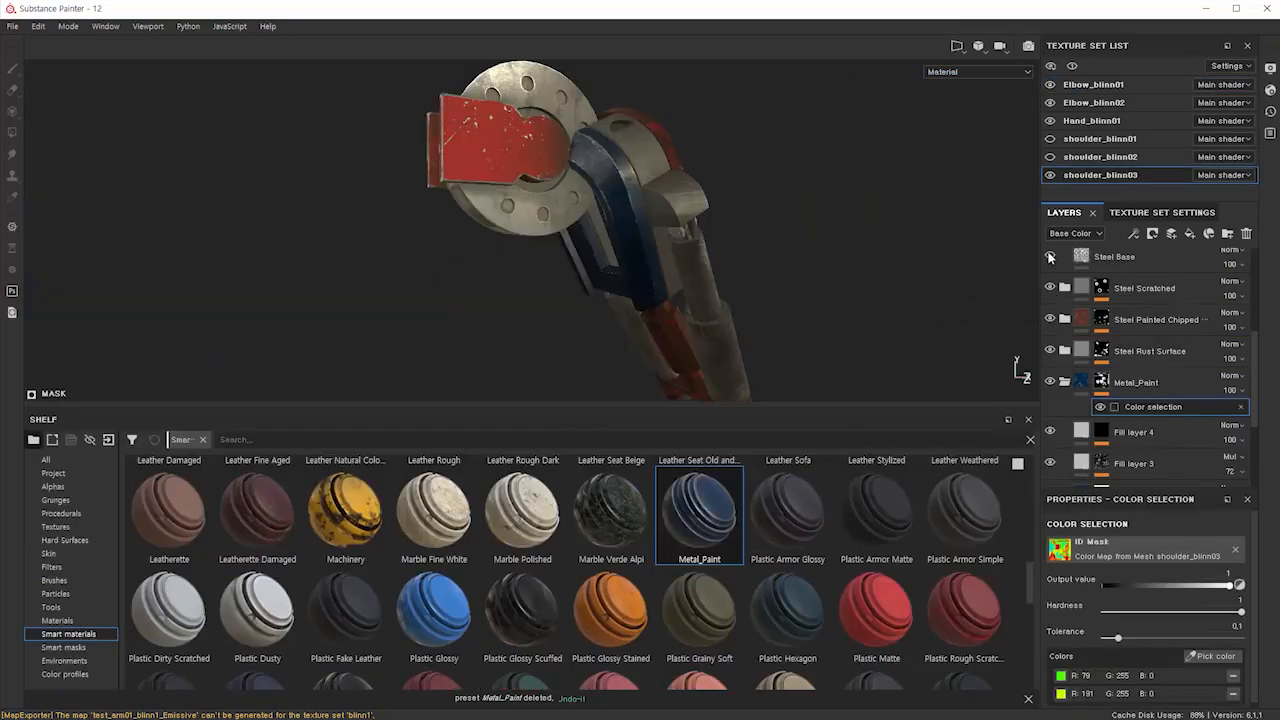
scroll(1048, 255, "up", 3)
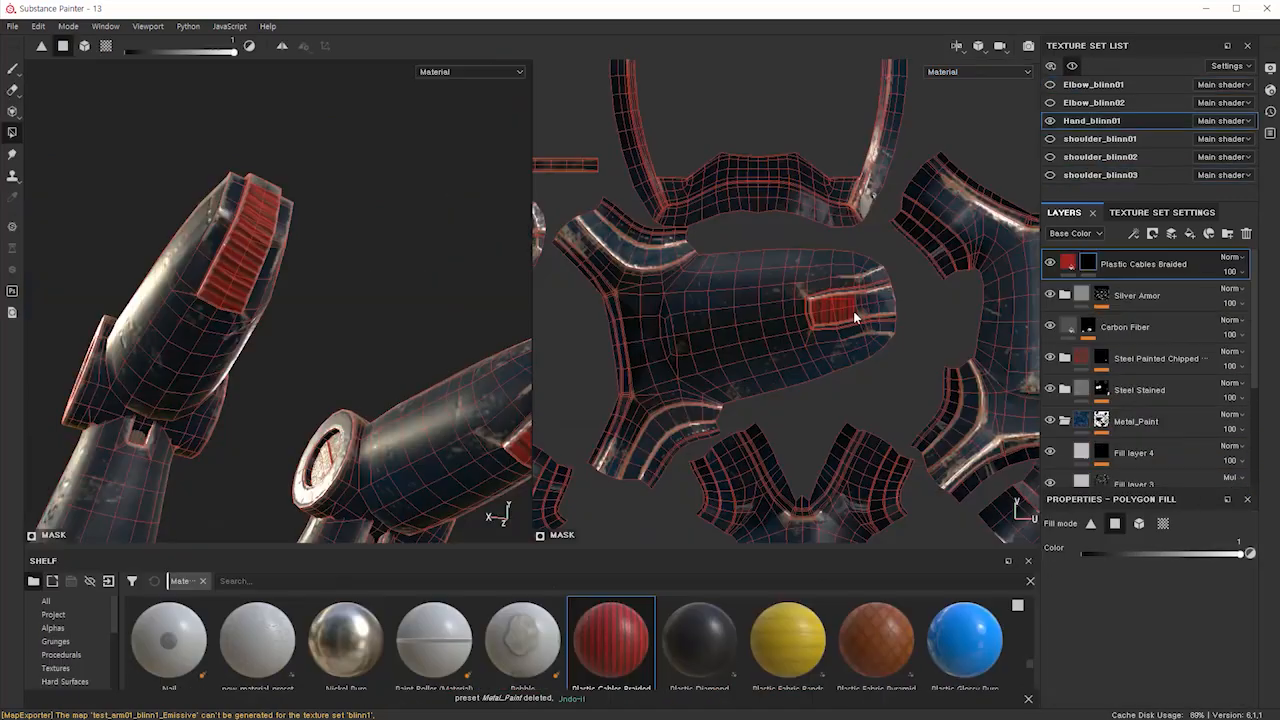
scroll(726, 246, "up", 2)
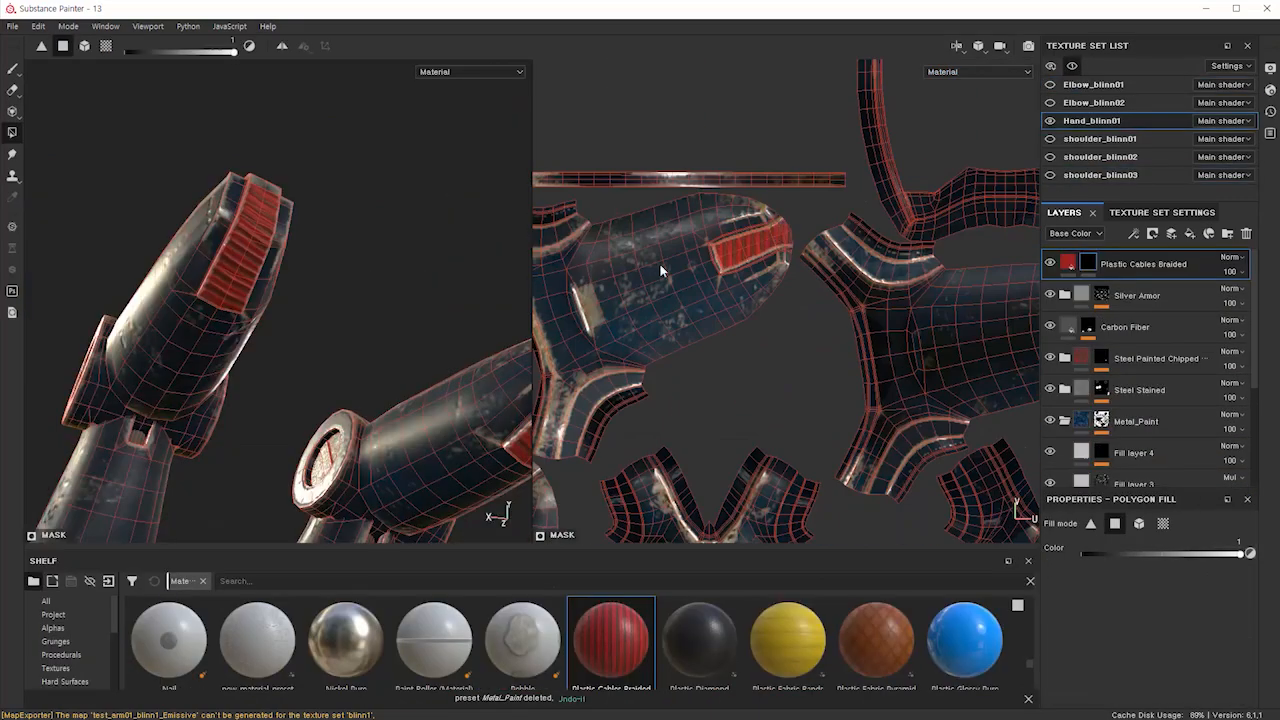
scroll(660, 264, "up", 3)
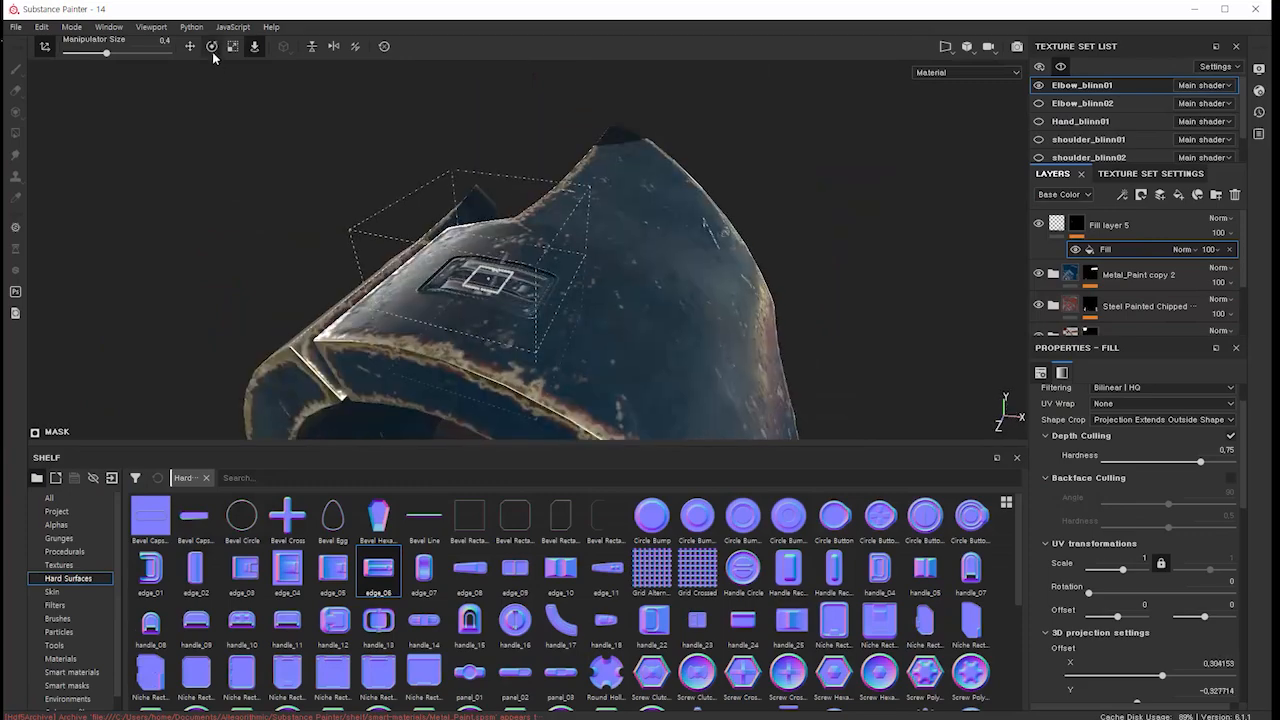
Rotate the edge_06 hard-surface projection on the elbow plate and activate its scale manipulator.
left_click(212, 47)
left_click_drag(540, 312, 420, 340)
left_click(233, 47)
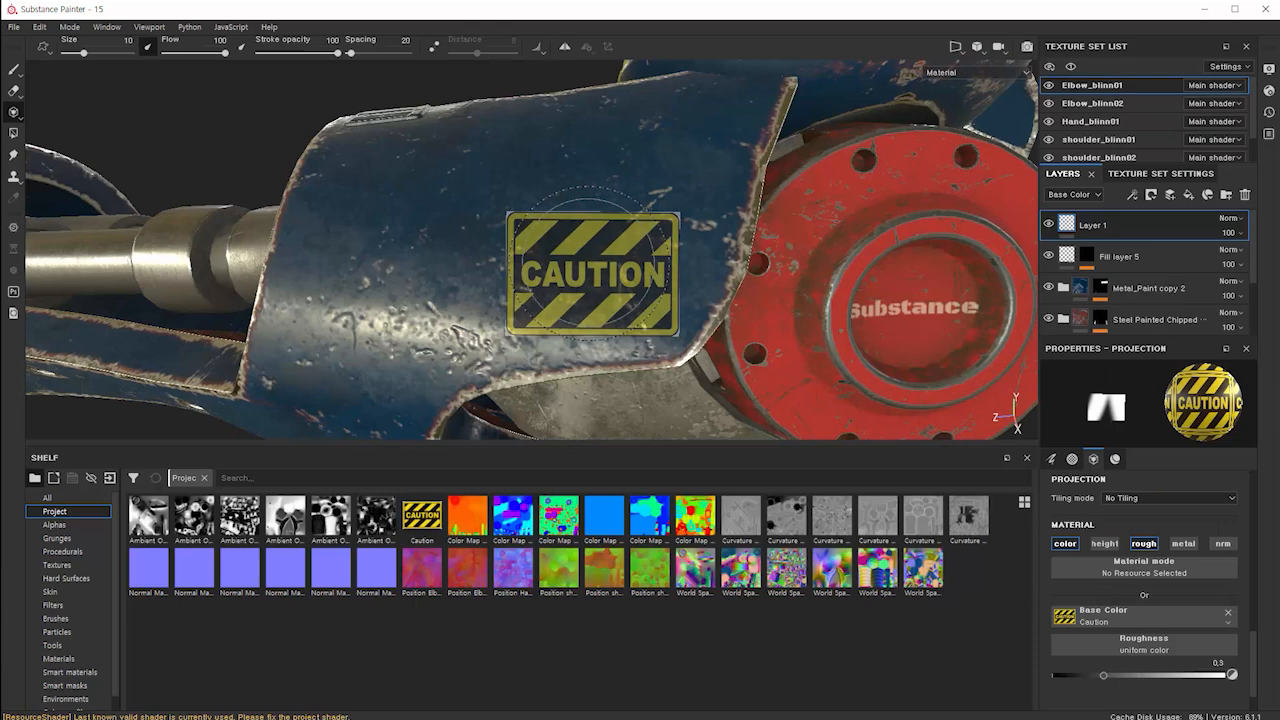
Paint the Caution decal onto the blue elbow armour on Layer 1 with the Projection tool.
left_click_drag(600, 200, 550, 219)
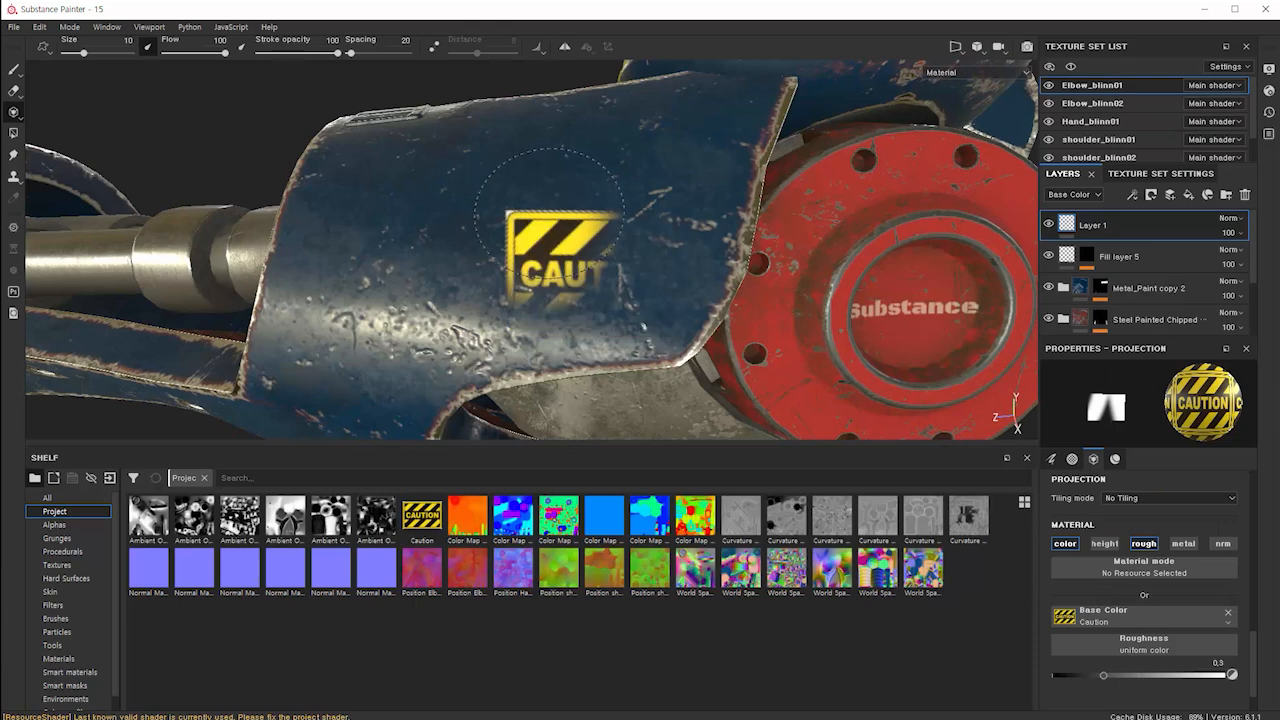
left_click_drag(545, 292, 639, 222)
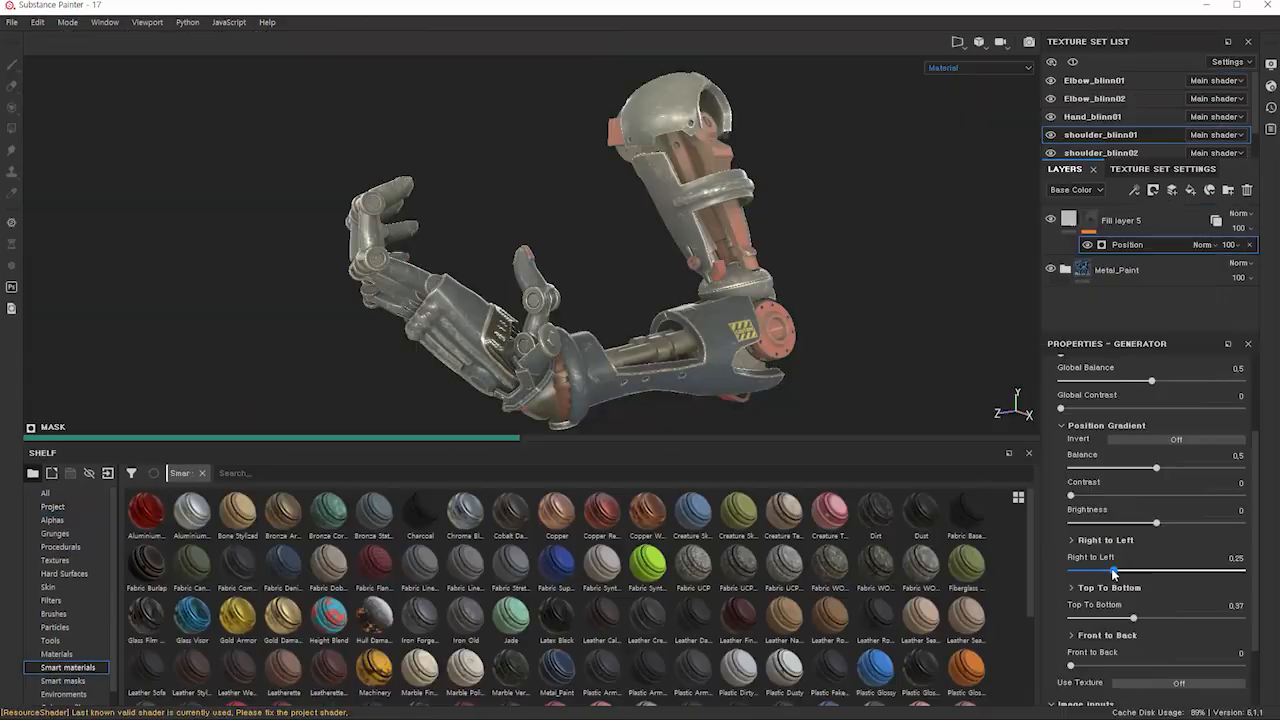
Adjust the Position Gradient settings of the Position generator in the Fill layer 5 mask of shoulder_blinn01.
left_click_drag(1150, 467, 1172, 467)
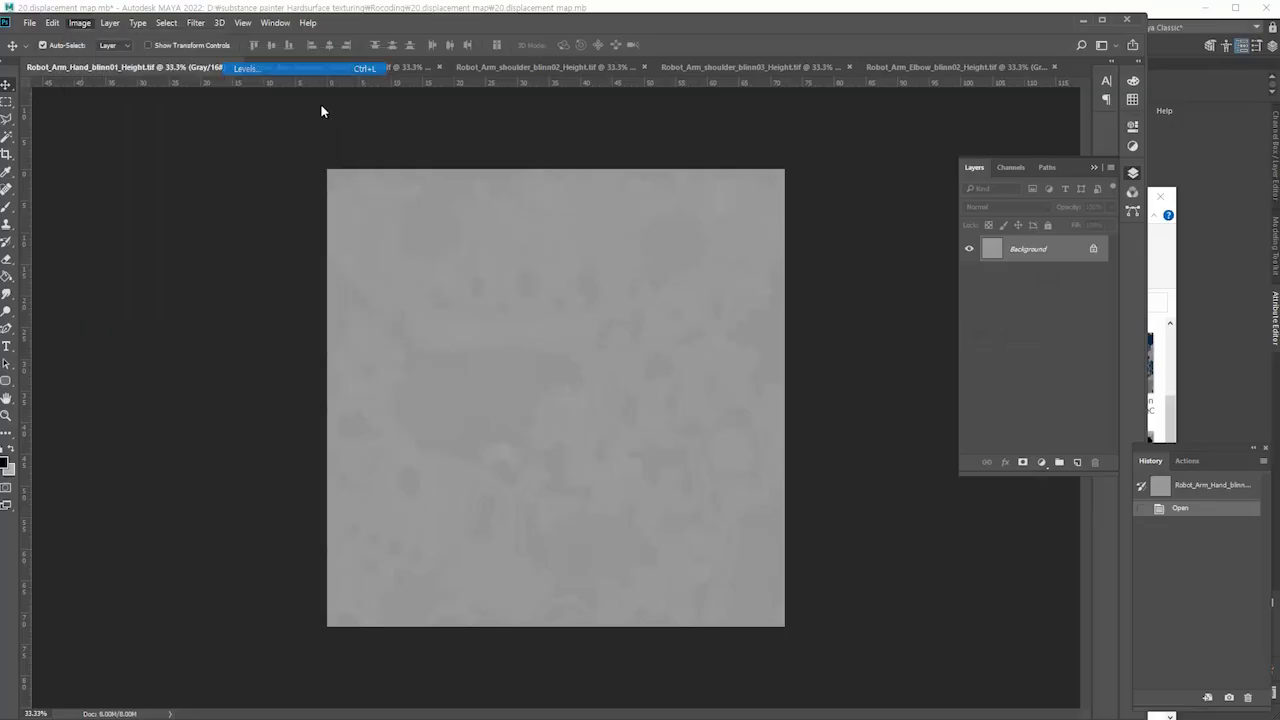
Switch to Photoshop and apply Levels to Robot_Arm_Hand_blinn01_Height.tif with input black 112 and input white 142.
key("ctrl+l")
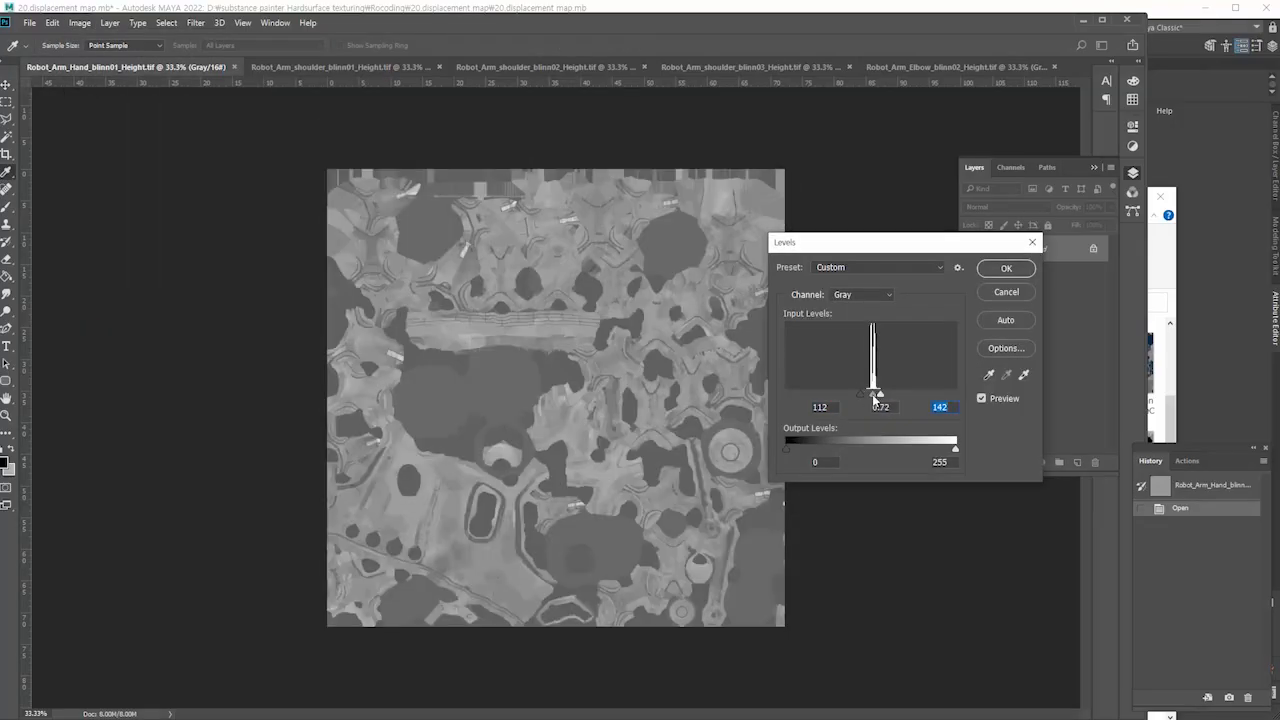
key("Return")
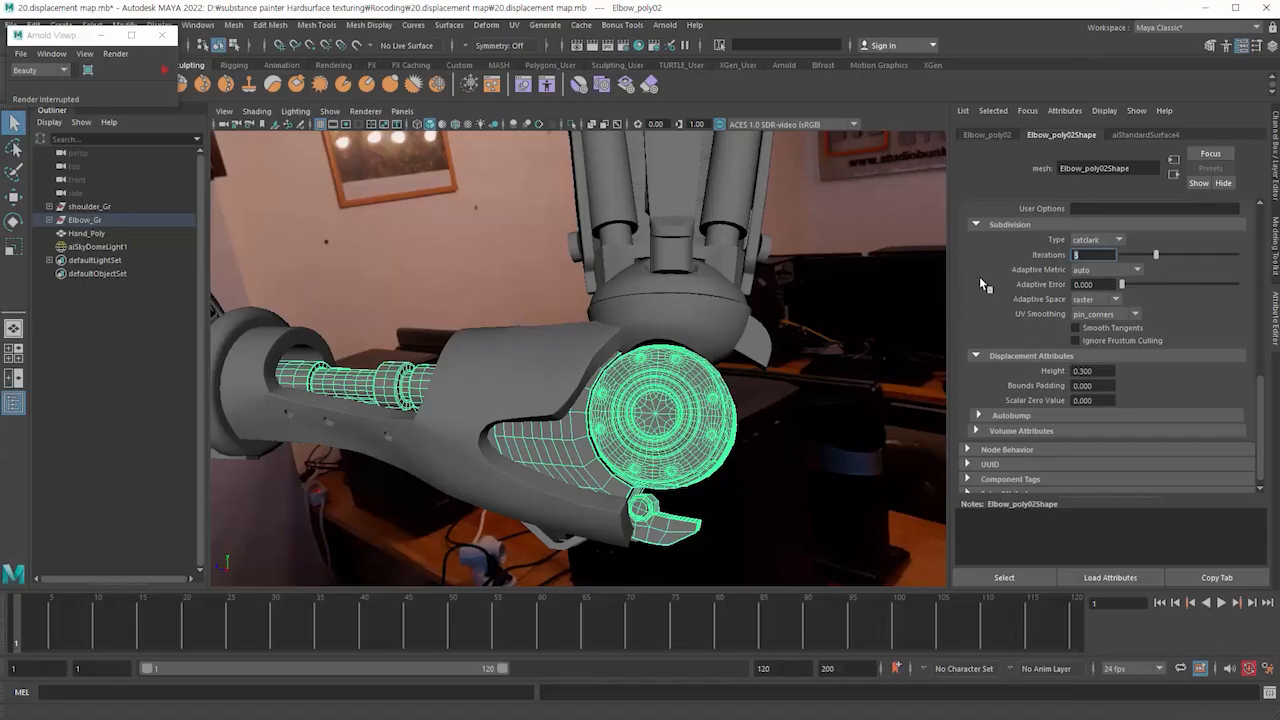
Switch to Maya and start the Arnold IPR render of the elbow in the viewport.
left_click(164, 69)
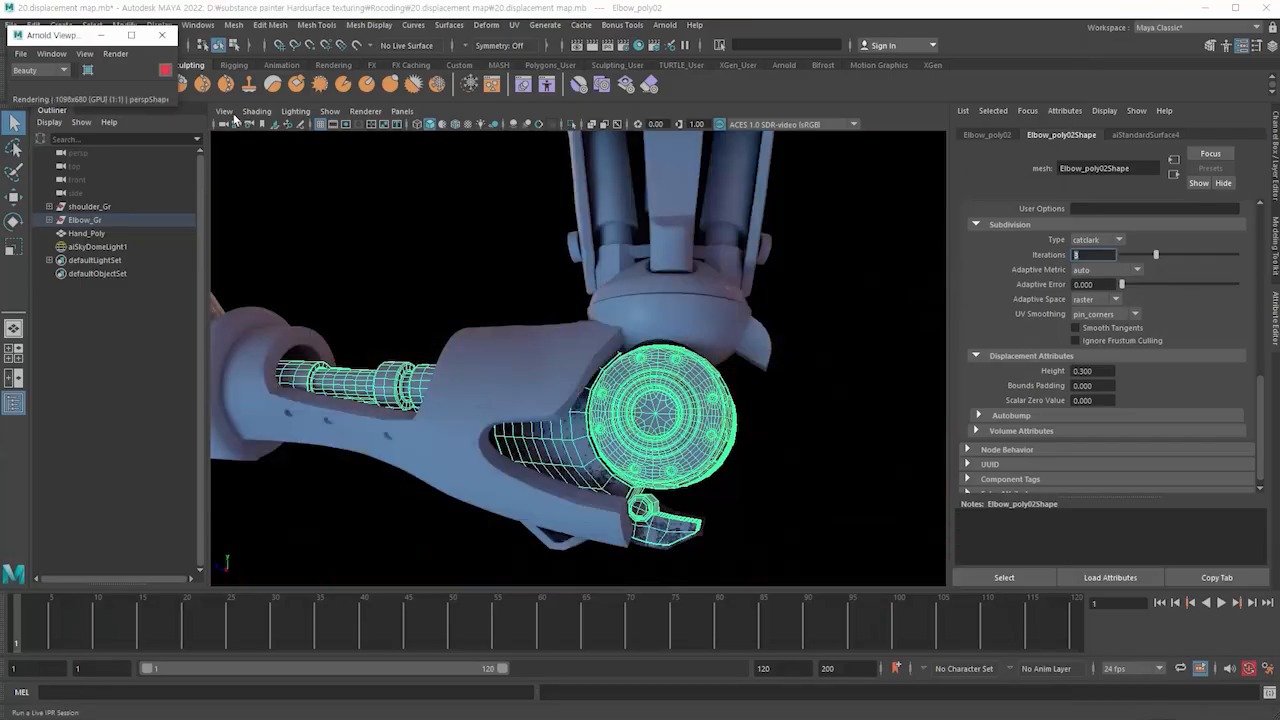
left_click(447, 532)
left_click(598, 455)
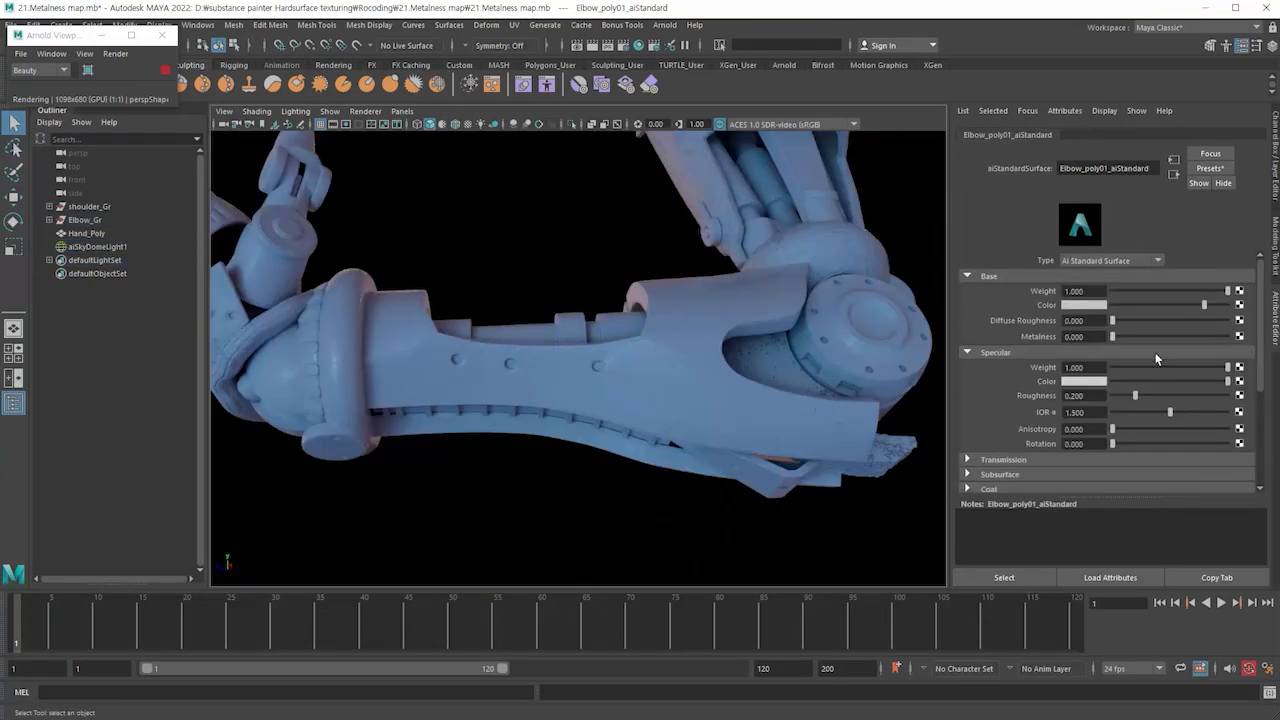
Raise the Metalness of the Elbow_poly01 standard surface material to its maximum.
left_click_drag(1113, 336, 1232, 338)
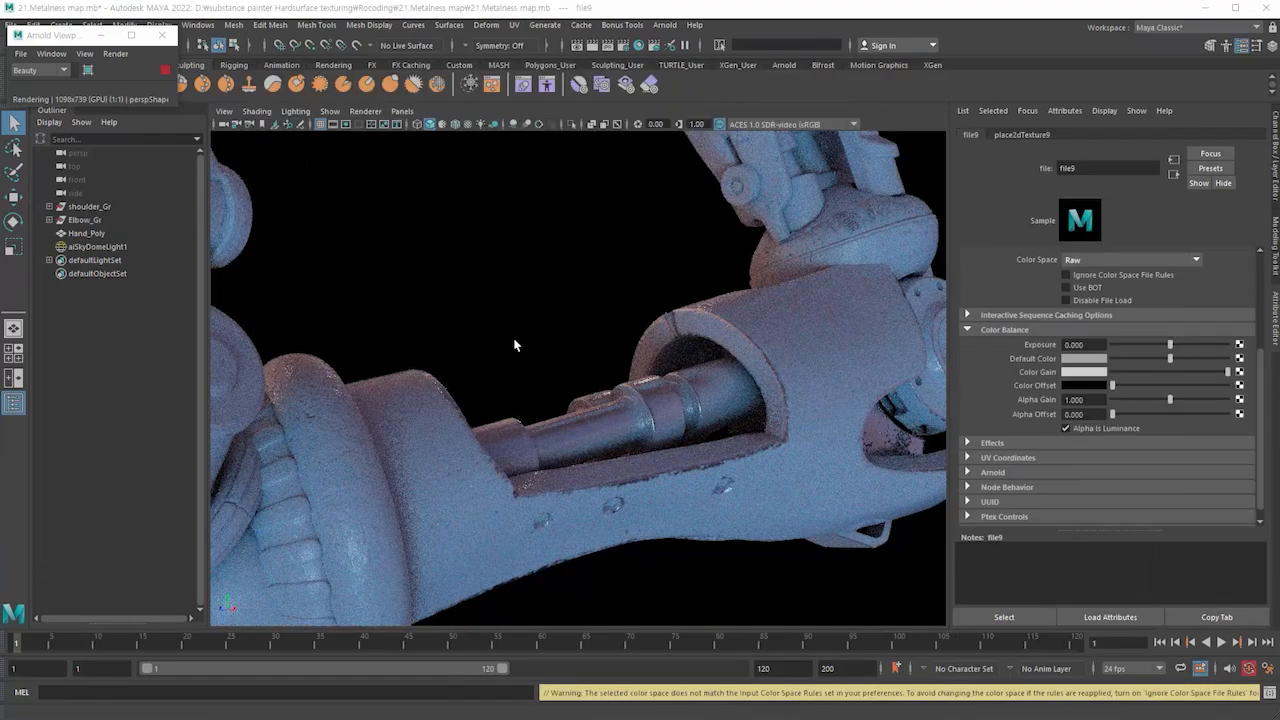
left_click_drag(514, 345, 682, 383, "alt")
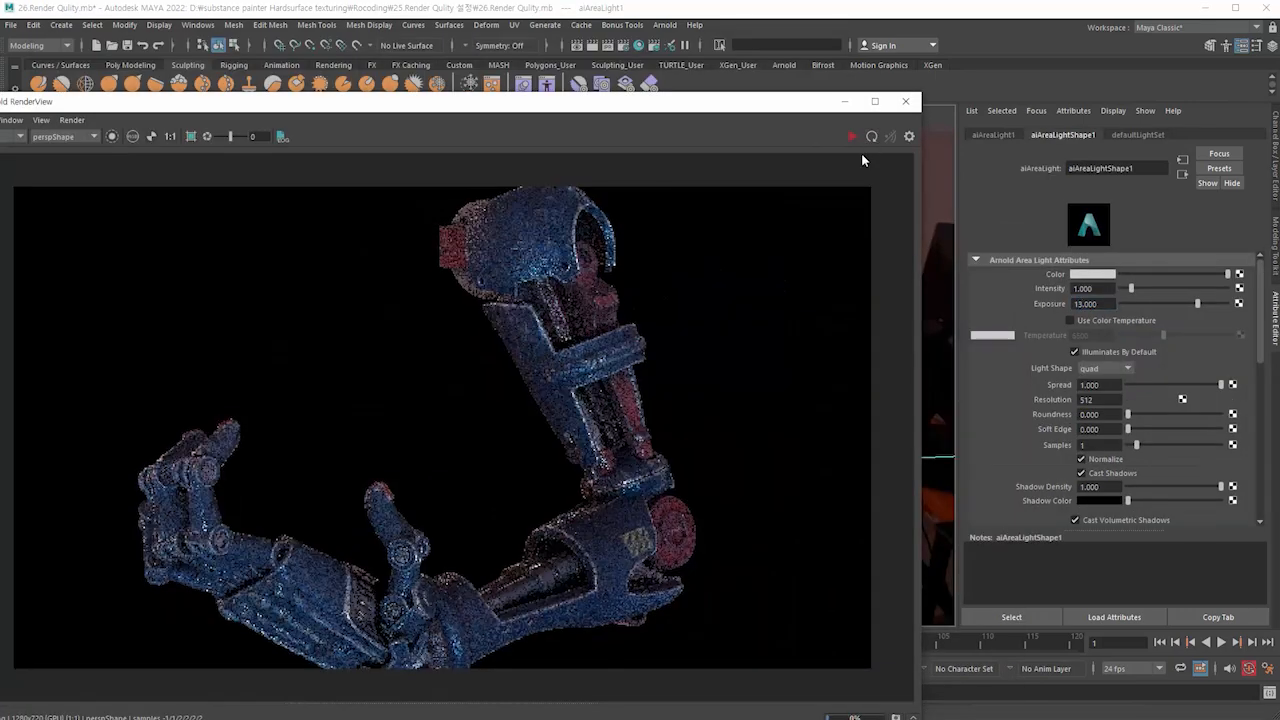
Display the AO pass of the robot arm in the Arnold RenderView.
left_click(130, 77)
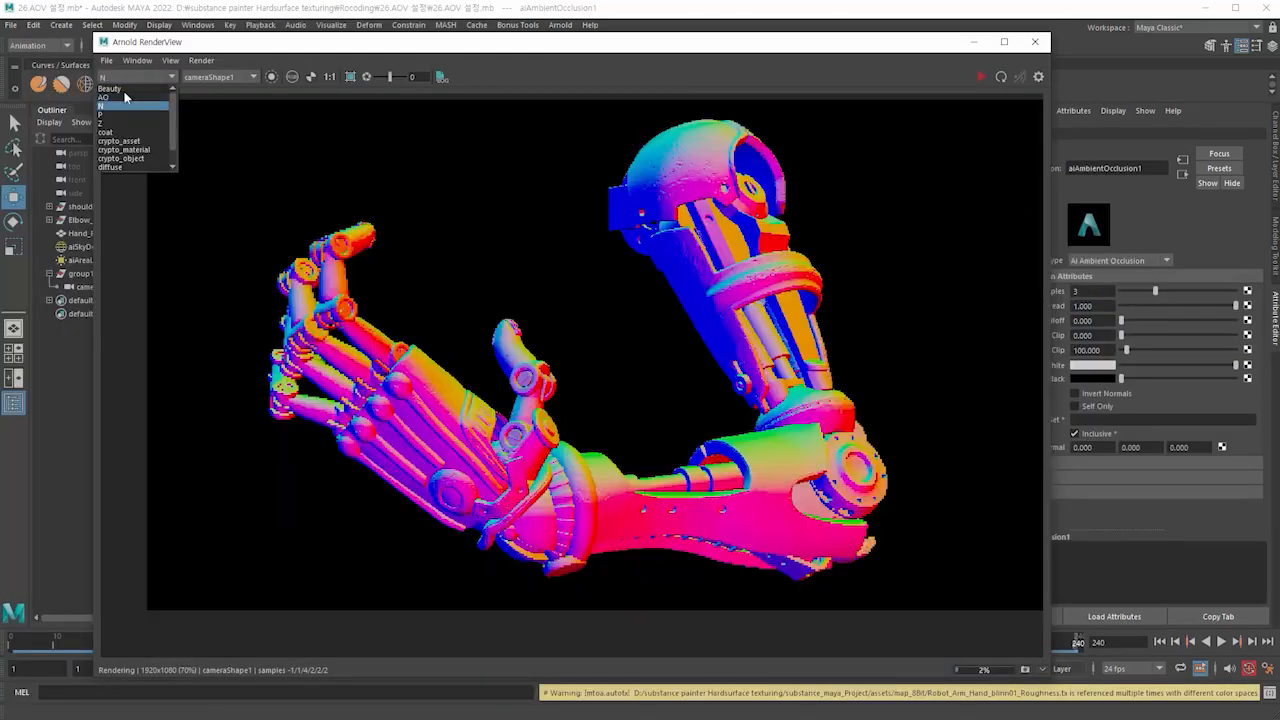
left_click(122, 97)
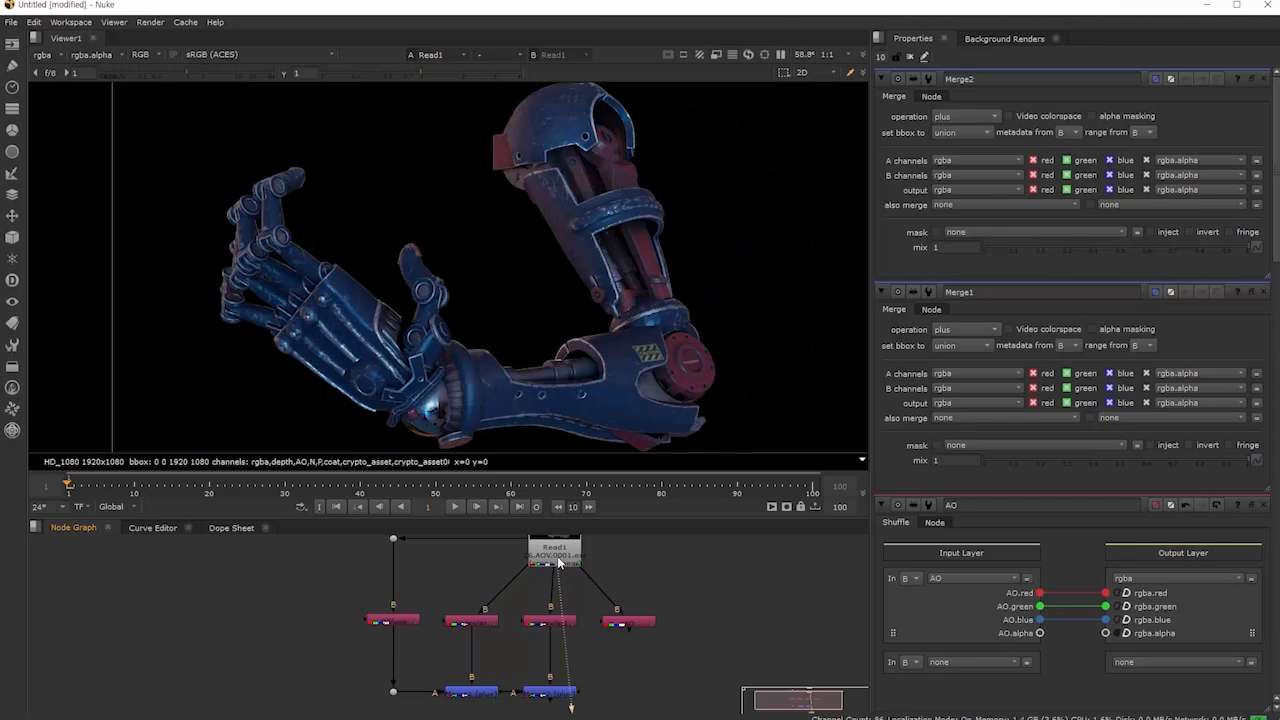
Switch to Nuke, merge the AO shuffle with the Merge2 result, view the new merge and choose its blend operation.
middle_click_drag(558, 563, 508, 591)
scroll(508, 591, "down", 4)
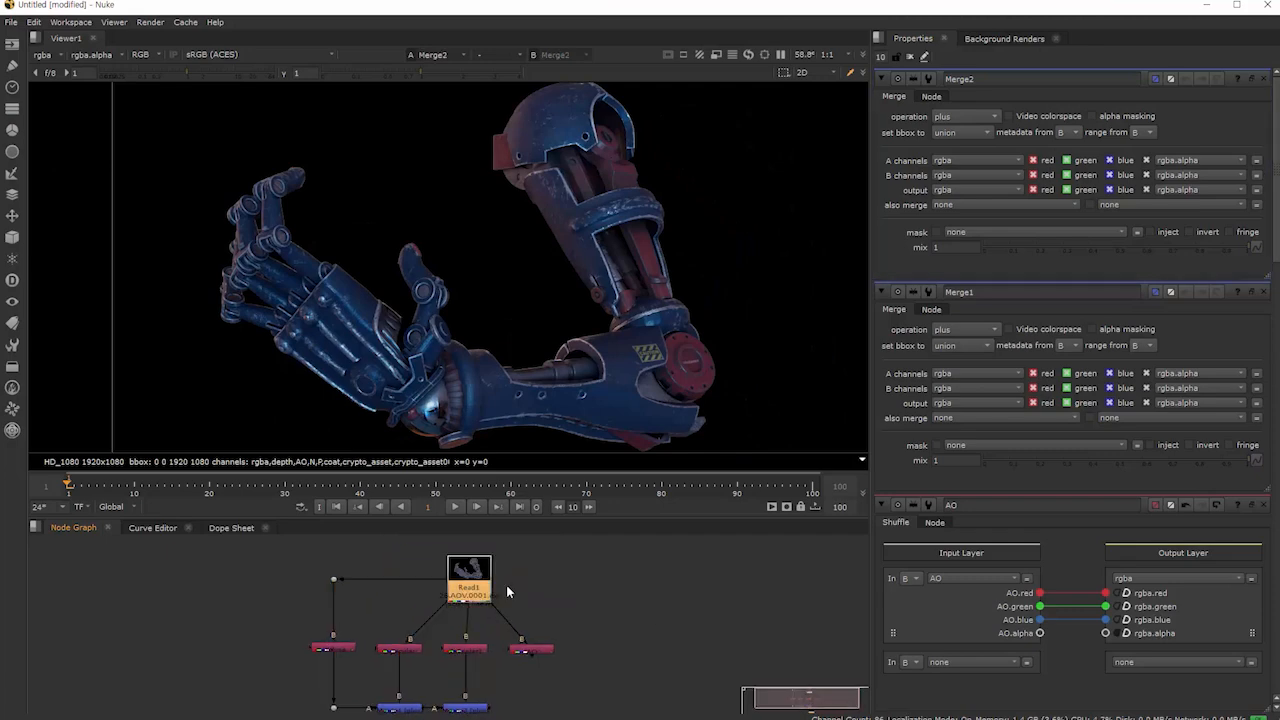
scroll(514, 654, "up", 3)
middle_click_drag(583, 665, 516, 589)
scroll(544, 650, "up", 1)
left_click(542, 657)
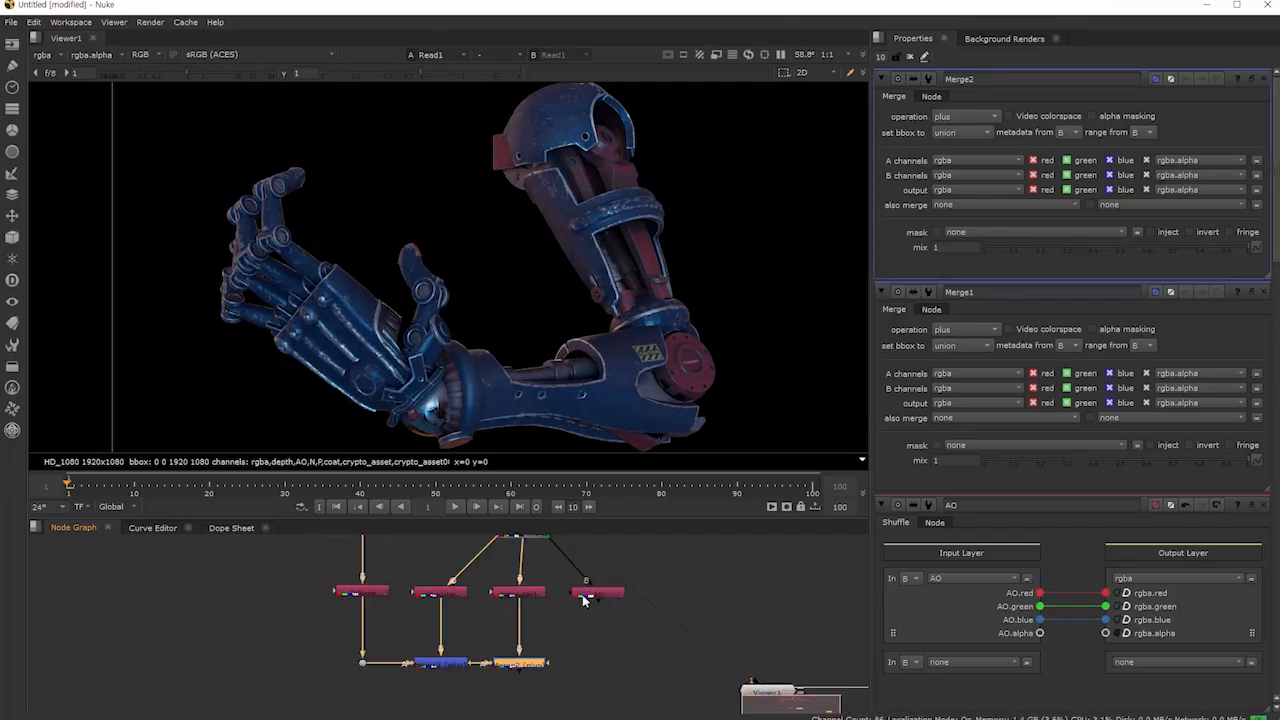
left_click(584, 595, "shift")
key("m")
key("1")
left_click(962, 116)
left_click(969, 283)
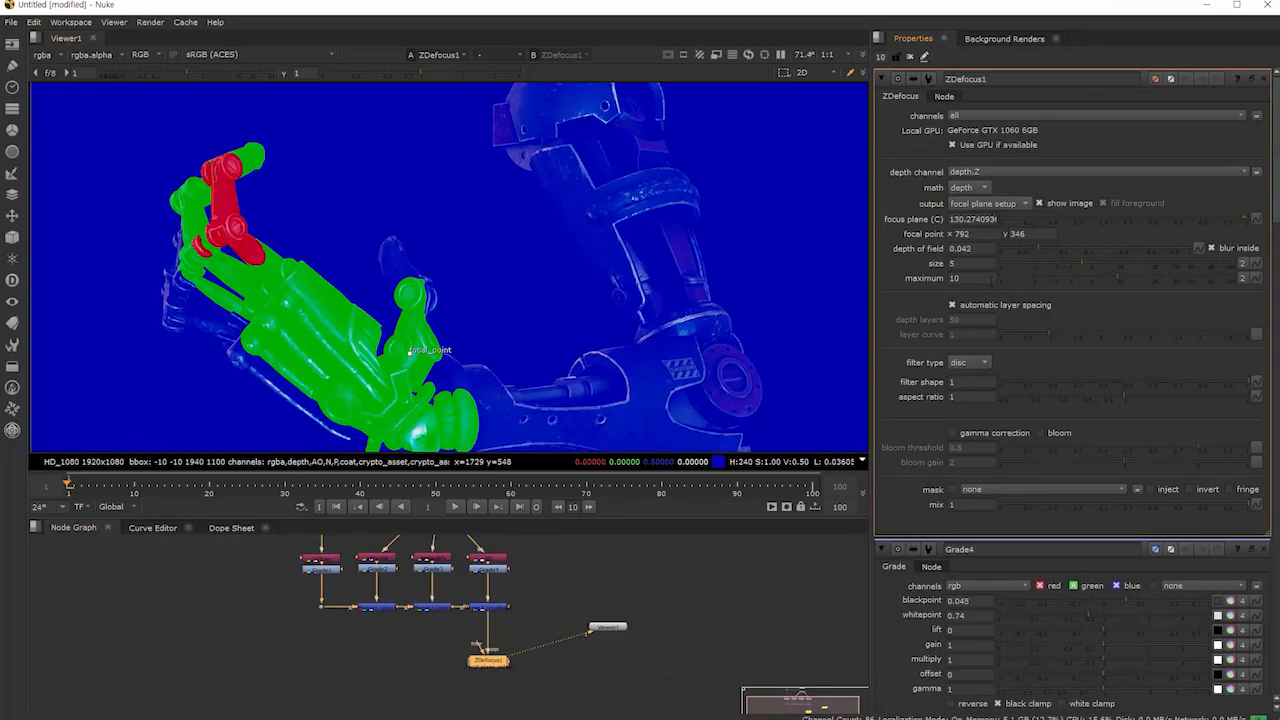
Increase the ZDefocus1 blur size, set its maximum to 10.8 and open the output mode choices.
left_click(1097, 280)
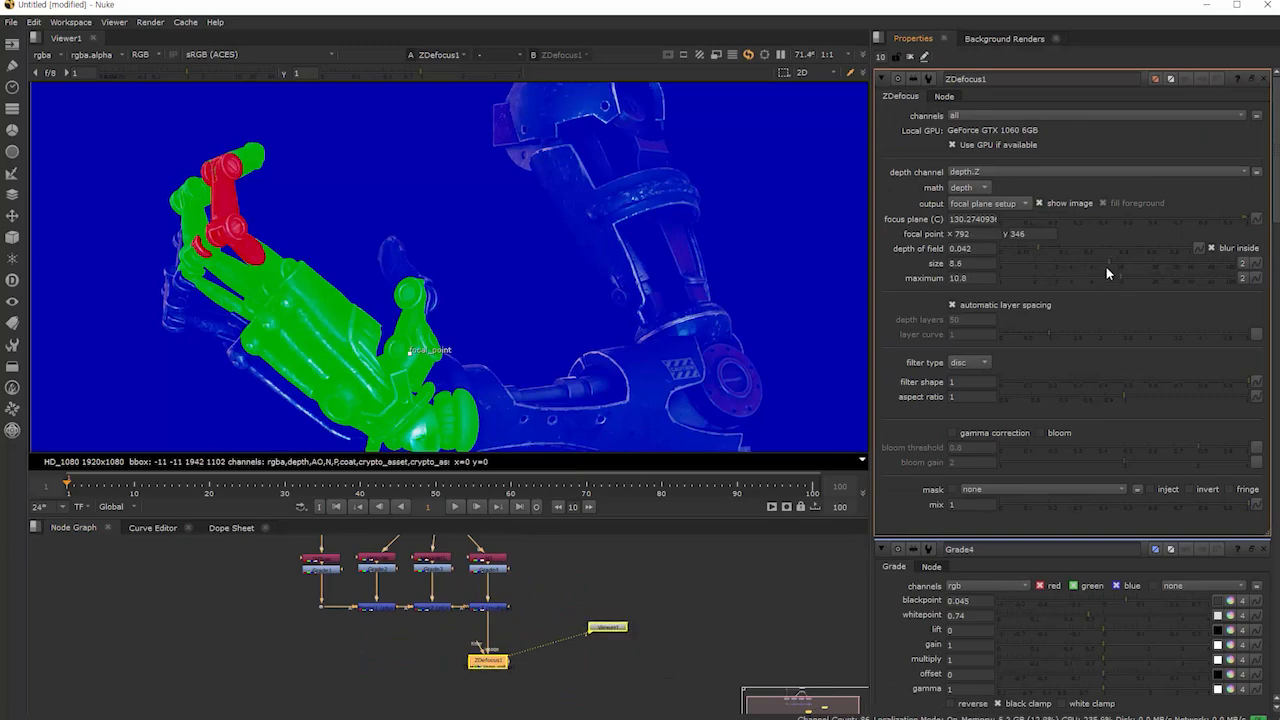
left_click(984, 203)
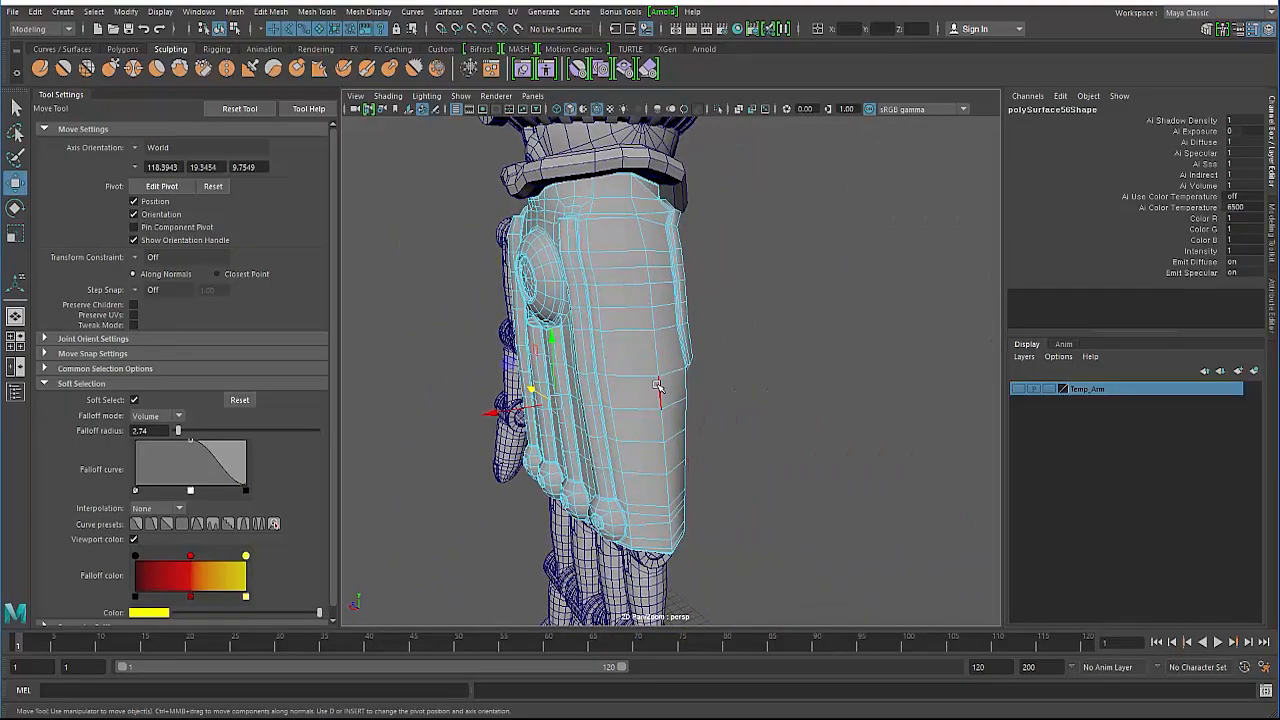
Switch to Maya and undo the last soft-selected edge move on the outer side of the hand plate.
left_click_drag(657, 386, 662, 347, "alt")
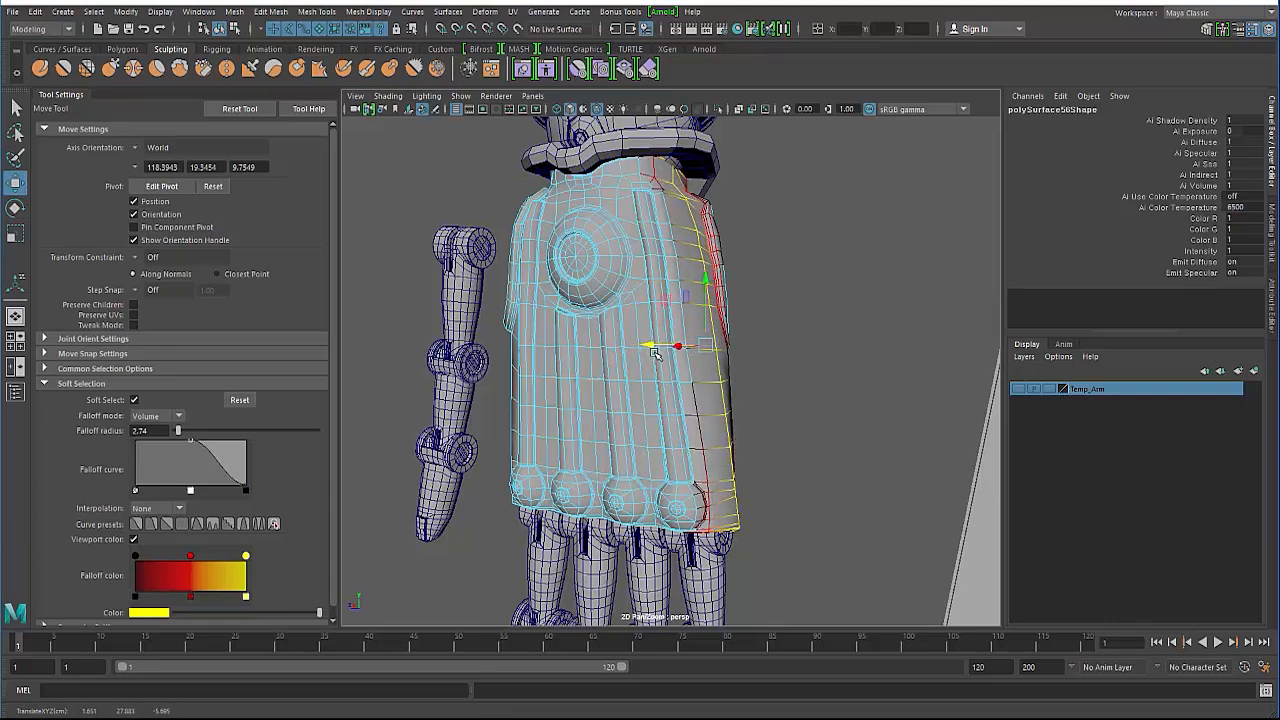
key("ctrl+z")
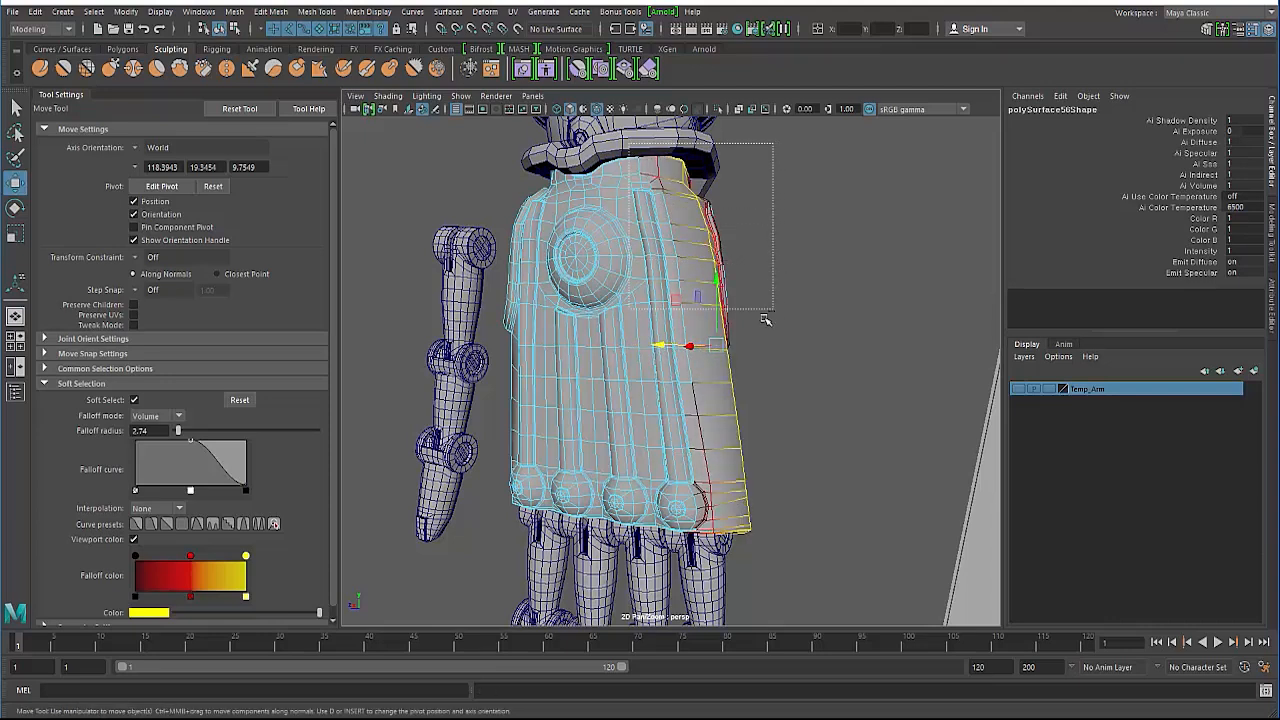
left_click_drag(673, 440, 672, 355)
right_click_drag(672, 355, 712, 333, "alt")
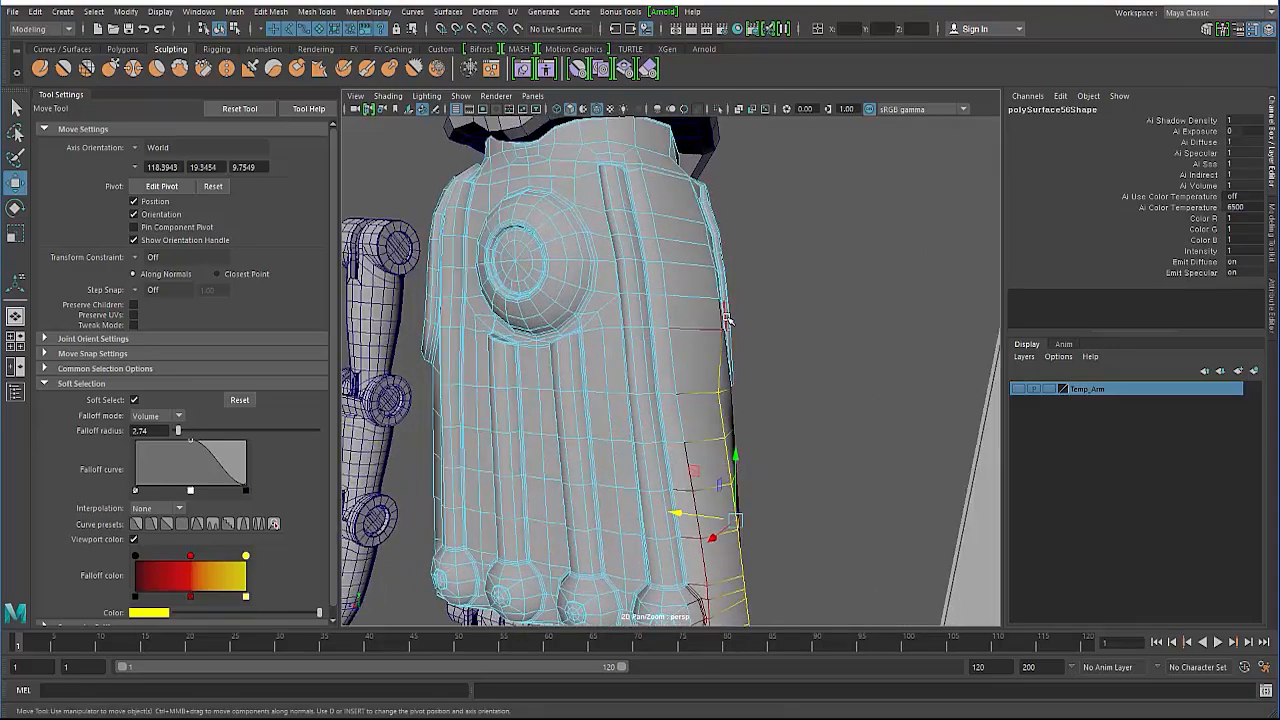
Reshape the upper outer side edges of the hand plate with Soft Select, reducing the falloff radius to 1.82.
left_click(722, 323)
left_click_drag(720, 316, 679, 329, "alt")
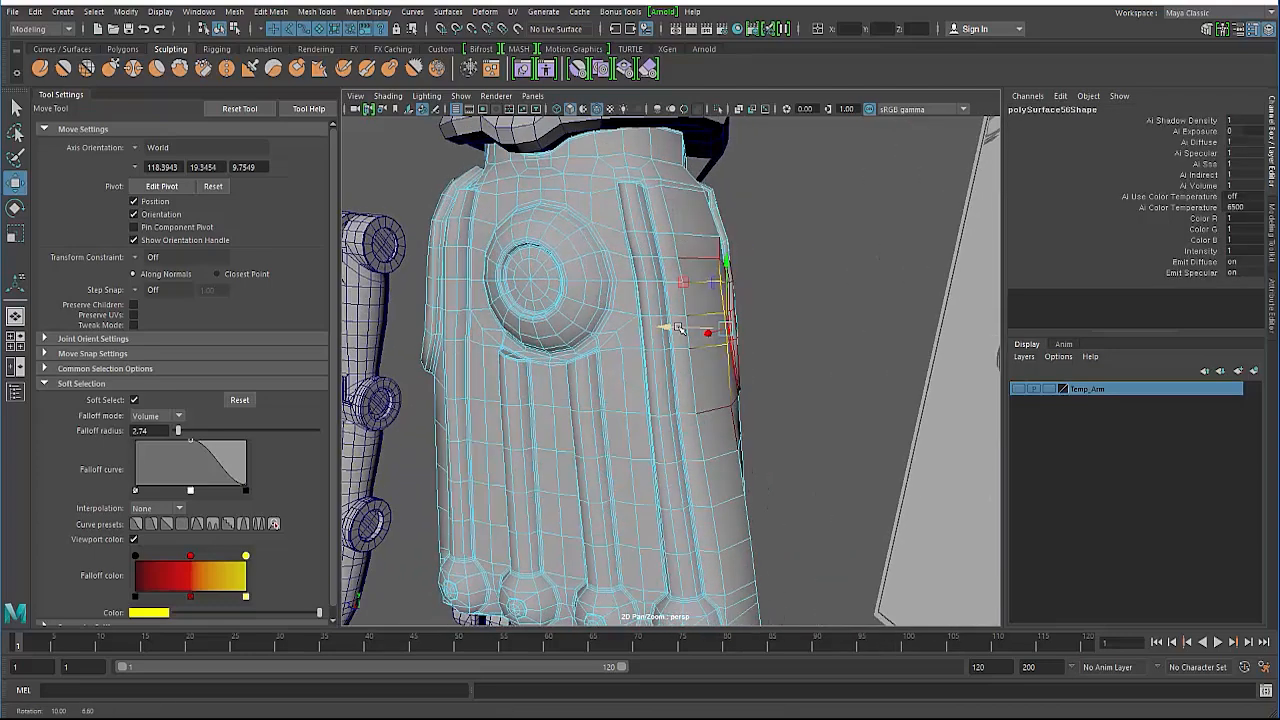
left_click(714, 226)
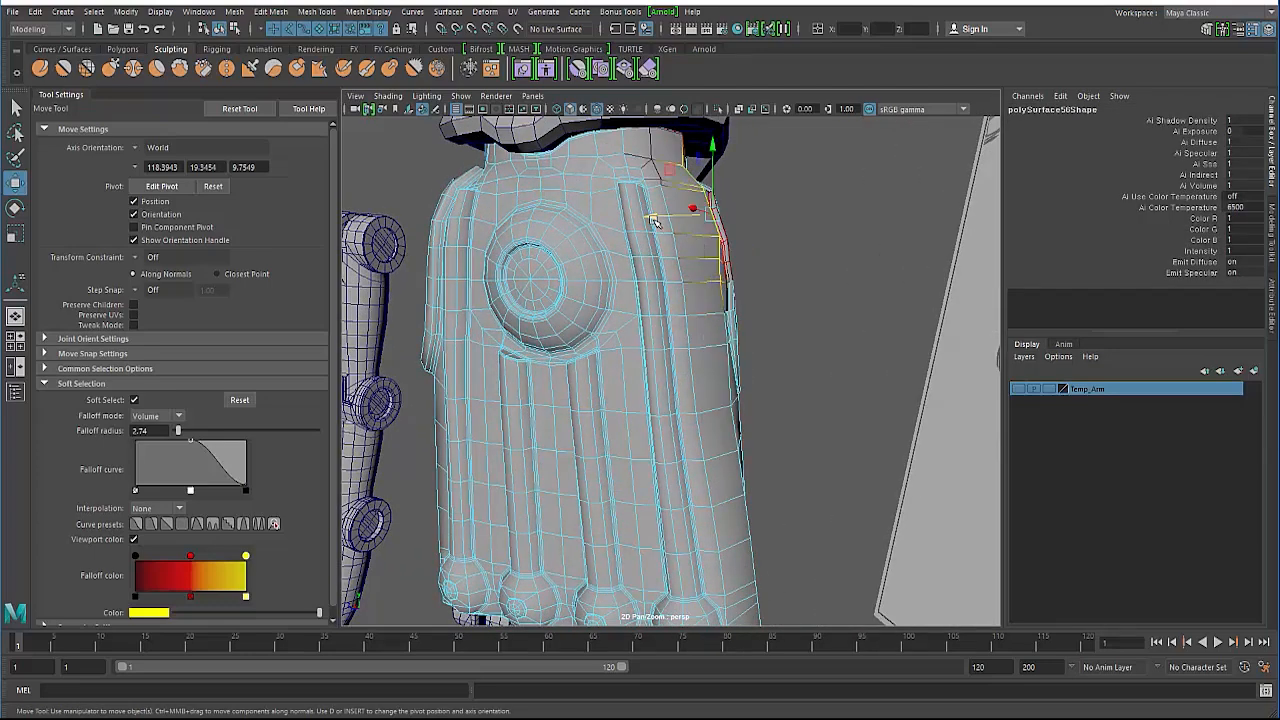
left_click_drag(670, 218, 650, 225)
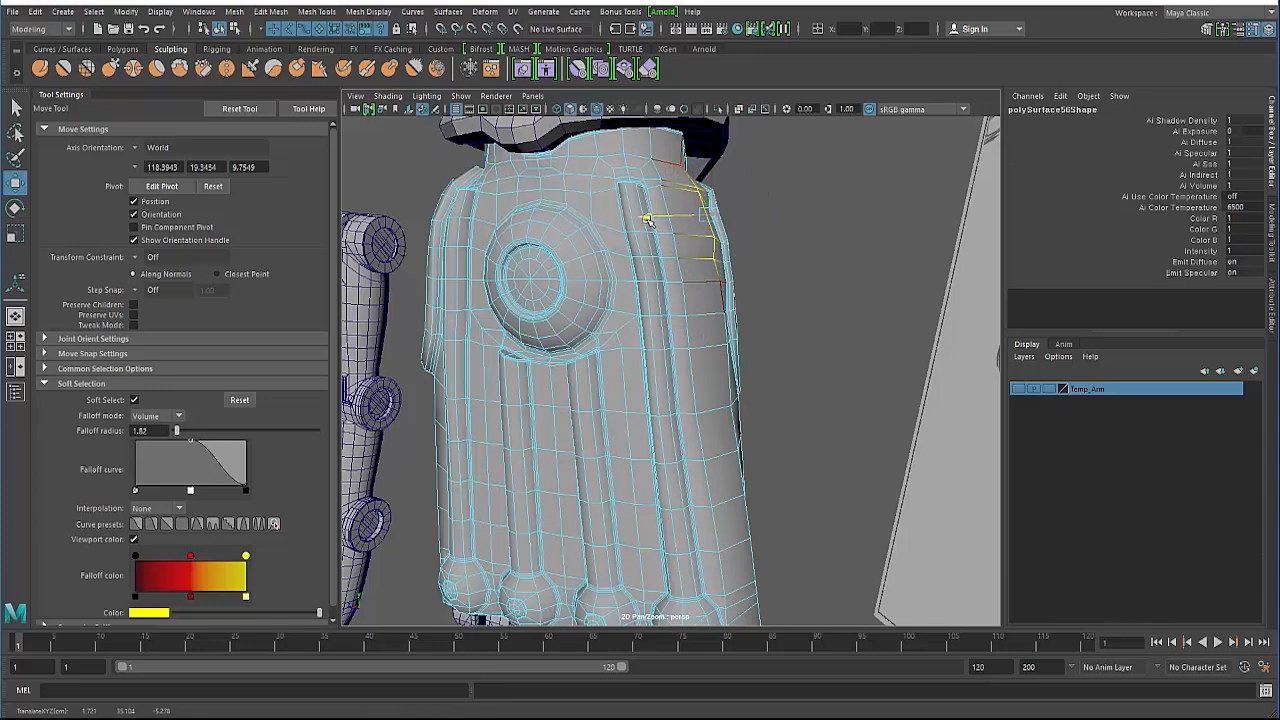
Move a vertex on the hand plate's upper outer side with Soft Select off, and return to object selection.
right_click_drag(711, 263, 645, 260)
left_click(709, 262)
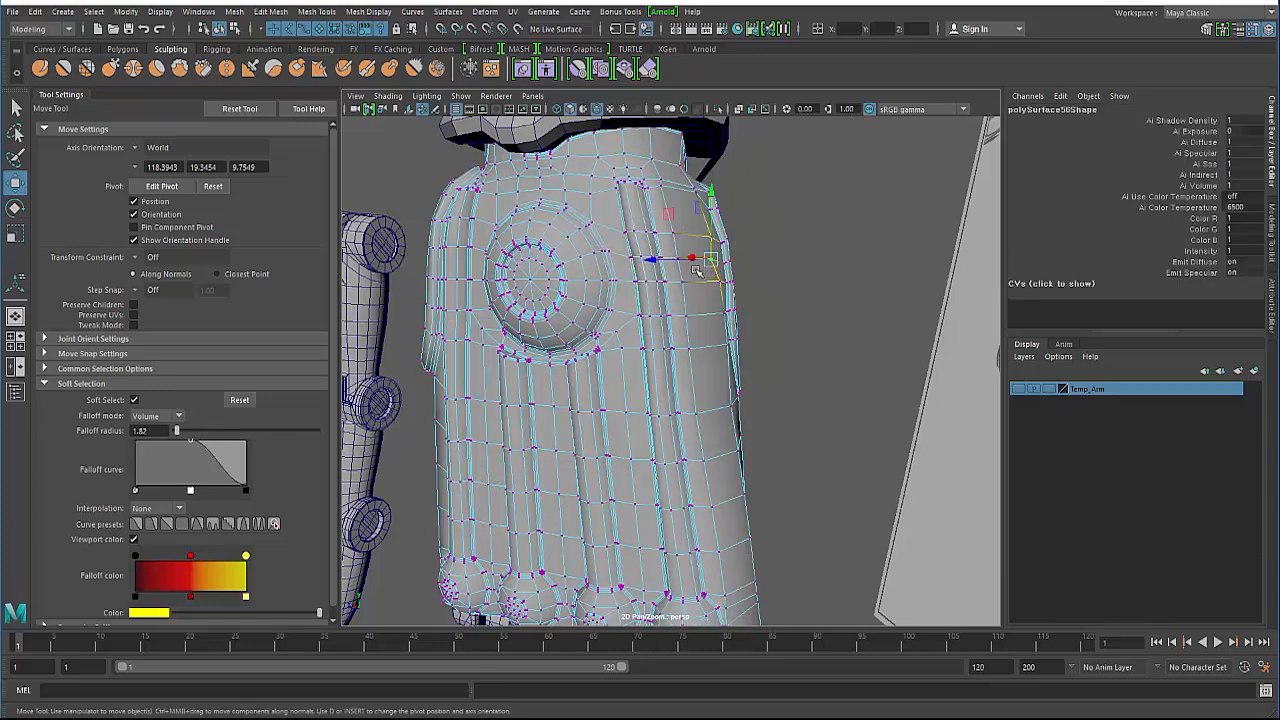
key("b")
left_click_drag(620, 293, 695, 281, "alt")
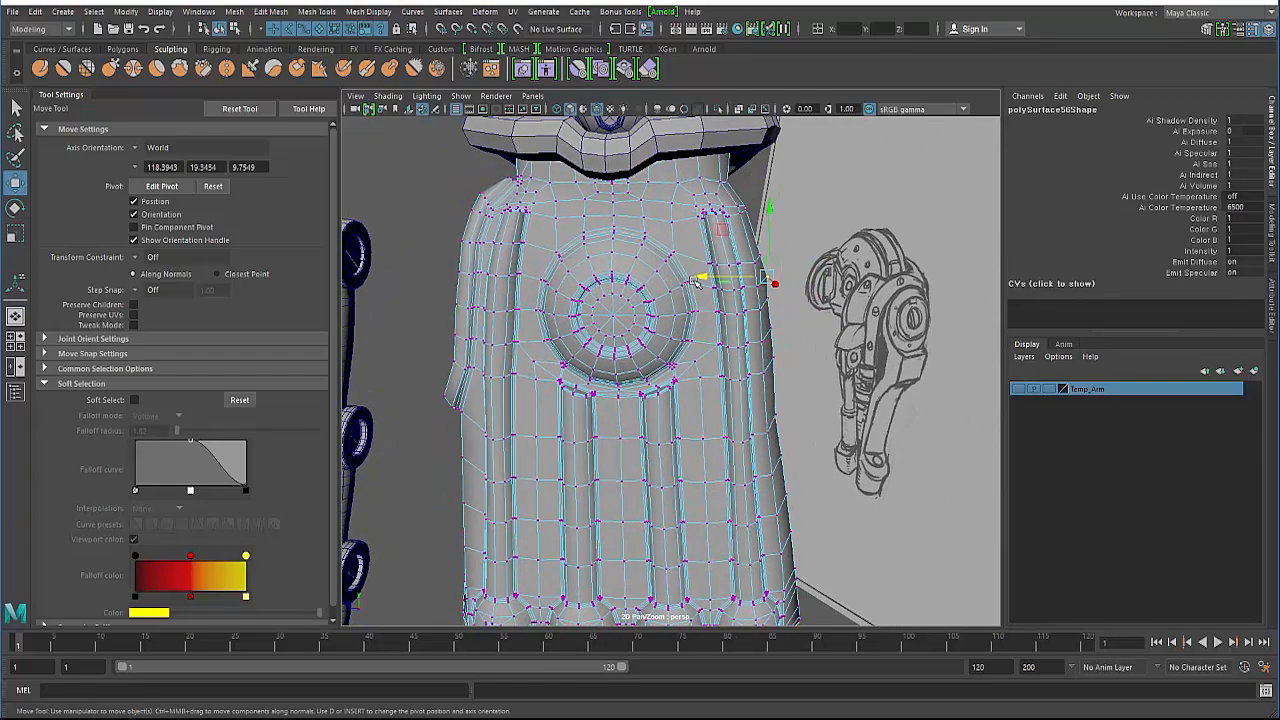
middle_click_drag(633, 315, 586, 245, "alt")
right_click_drag(586, 245, 463, 403, "alt")
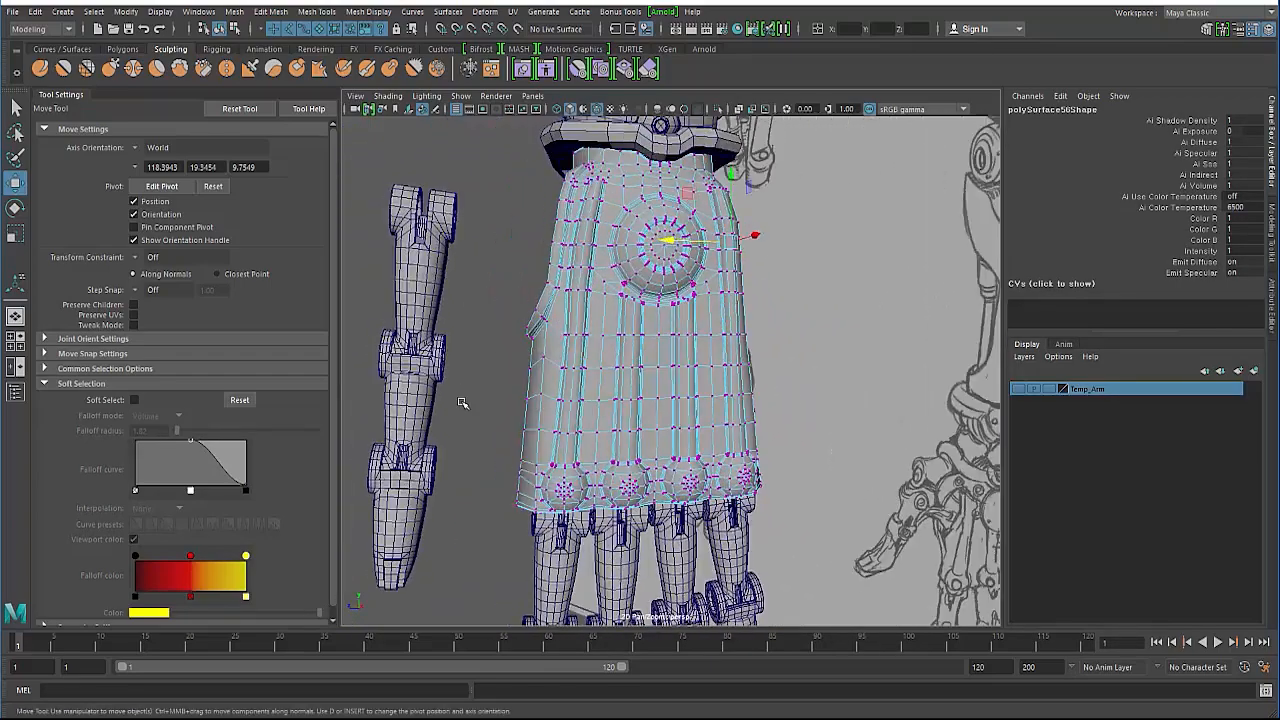
middle_click_drag(510, 412, 457, 303, "alt")
right_click_drag(457, 303, 485, 370, "alt")
key("F8")
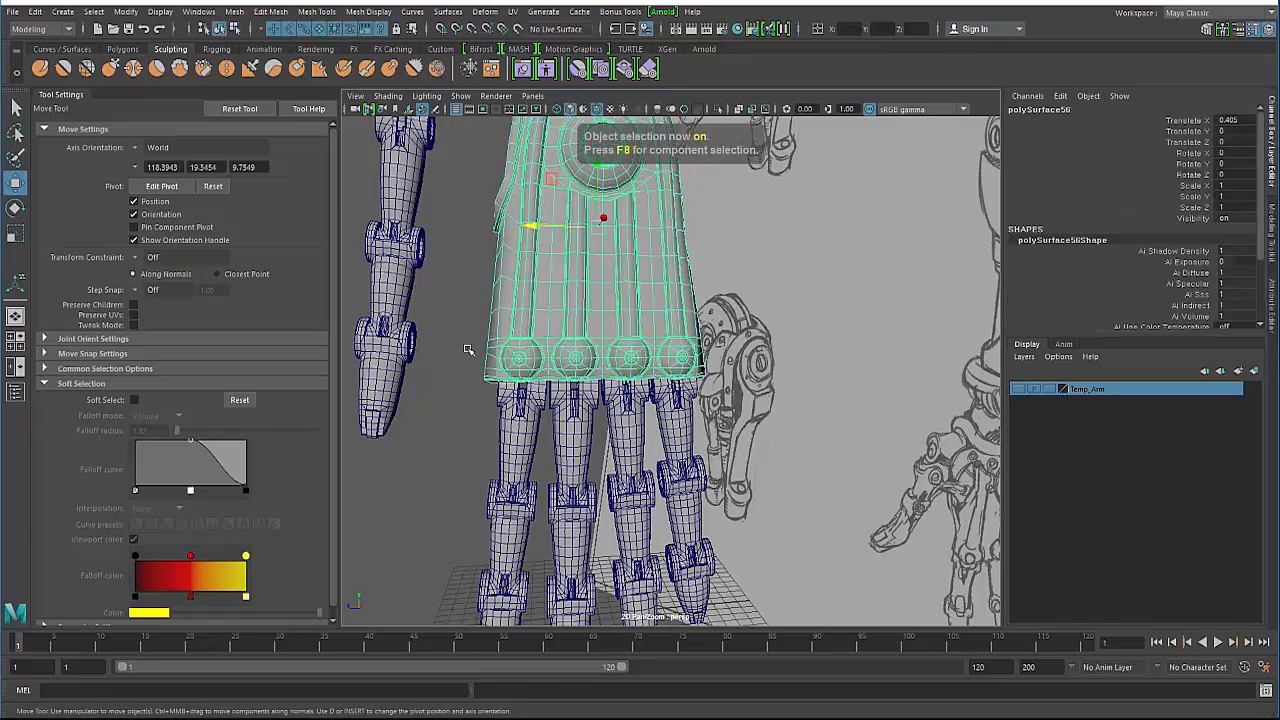
left_click_drag(491, 415, 421, 400, "alt")
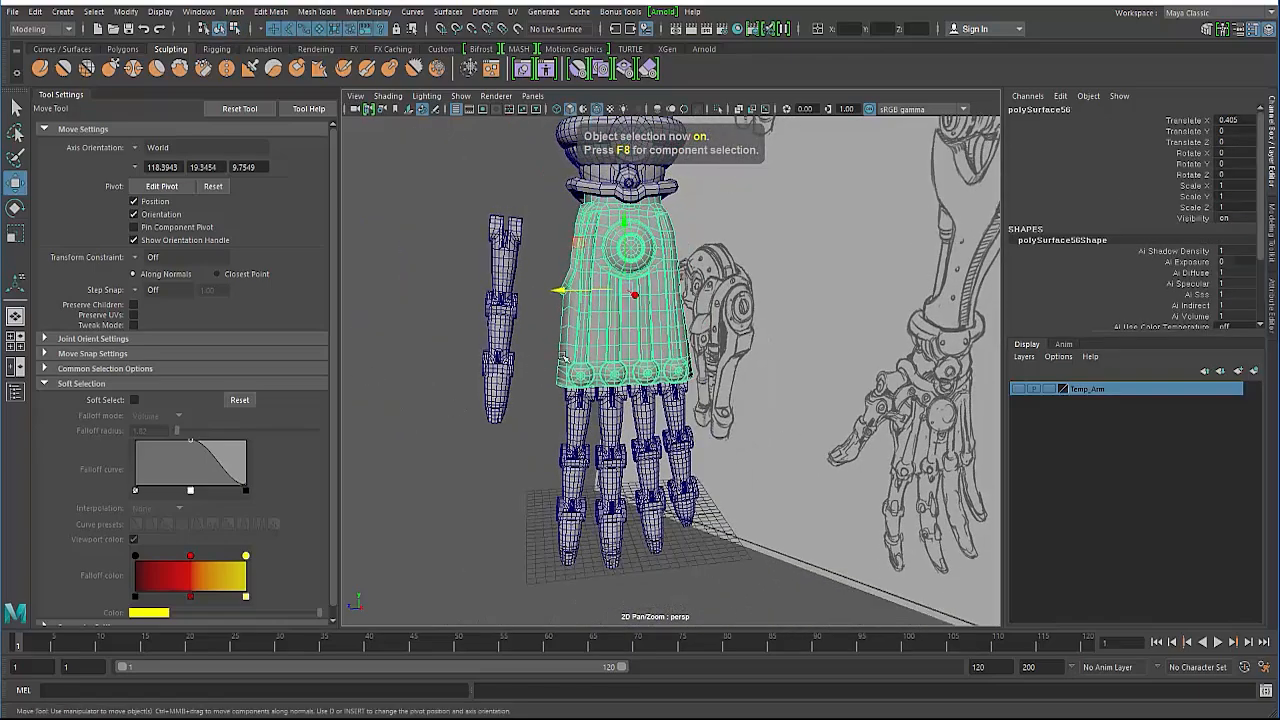
left_click_drag(563, 358, 567, 377, "alt")
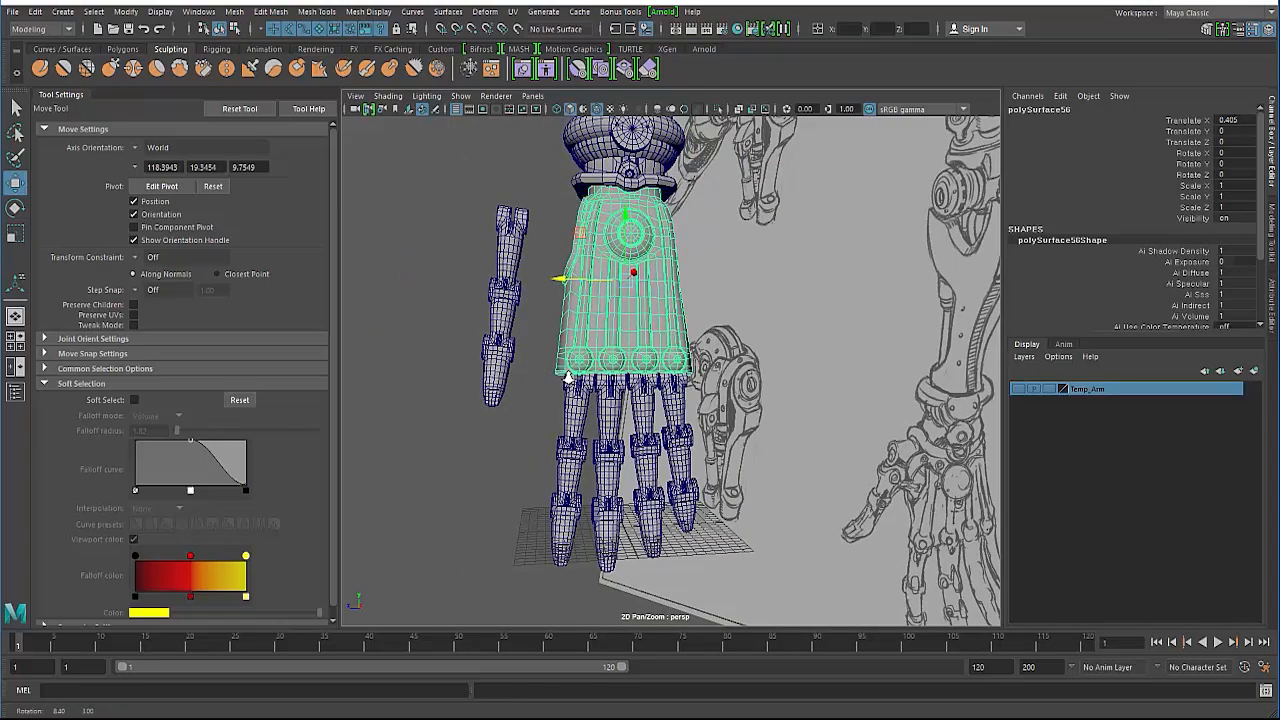
Select the lower corner vertices on both sides of the hand plate and scale them slightly with Soft Select on.
scroll(567, 377, "up", 8)
right_click_drag(556, 330, 463, 353)
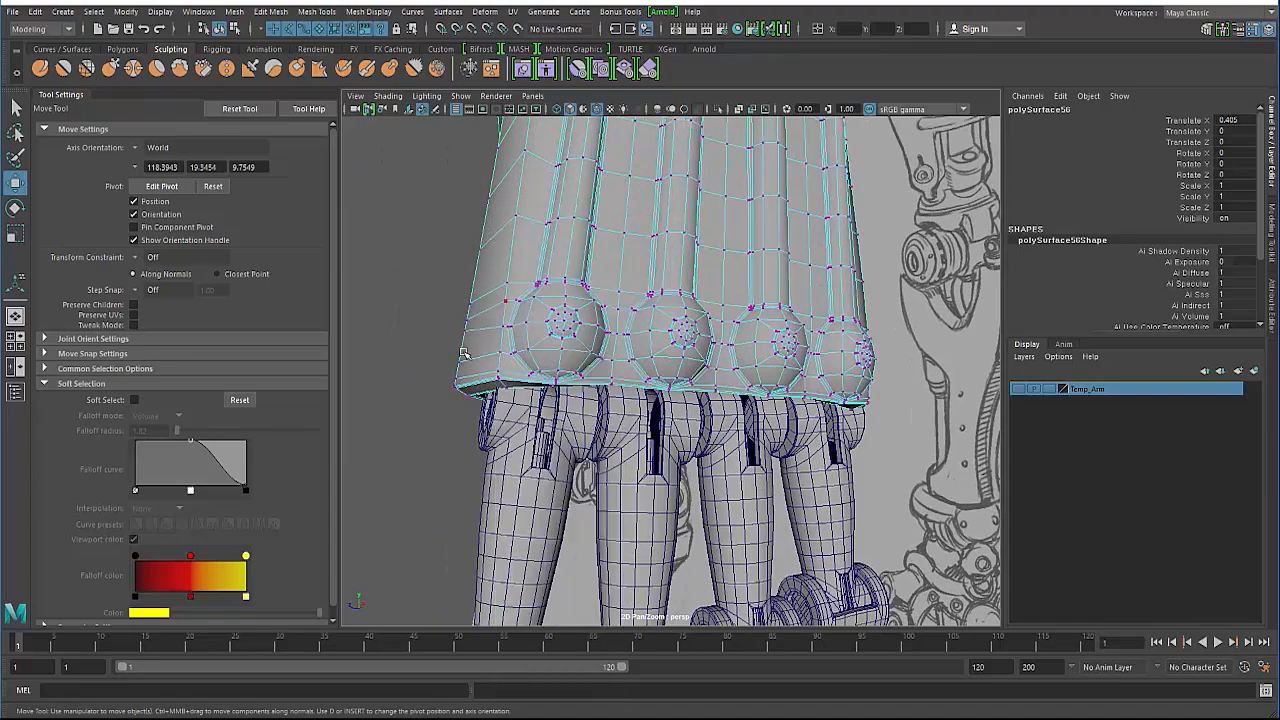
left_click_drag(430, 356, 481, 408)
left_click_drag(481, 408, 318, 420, "alt")
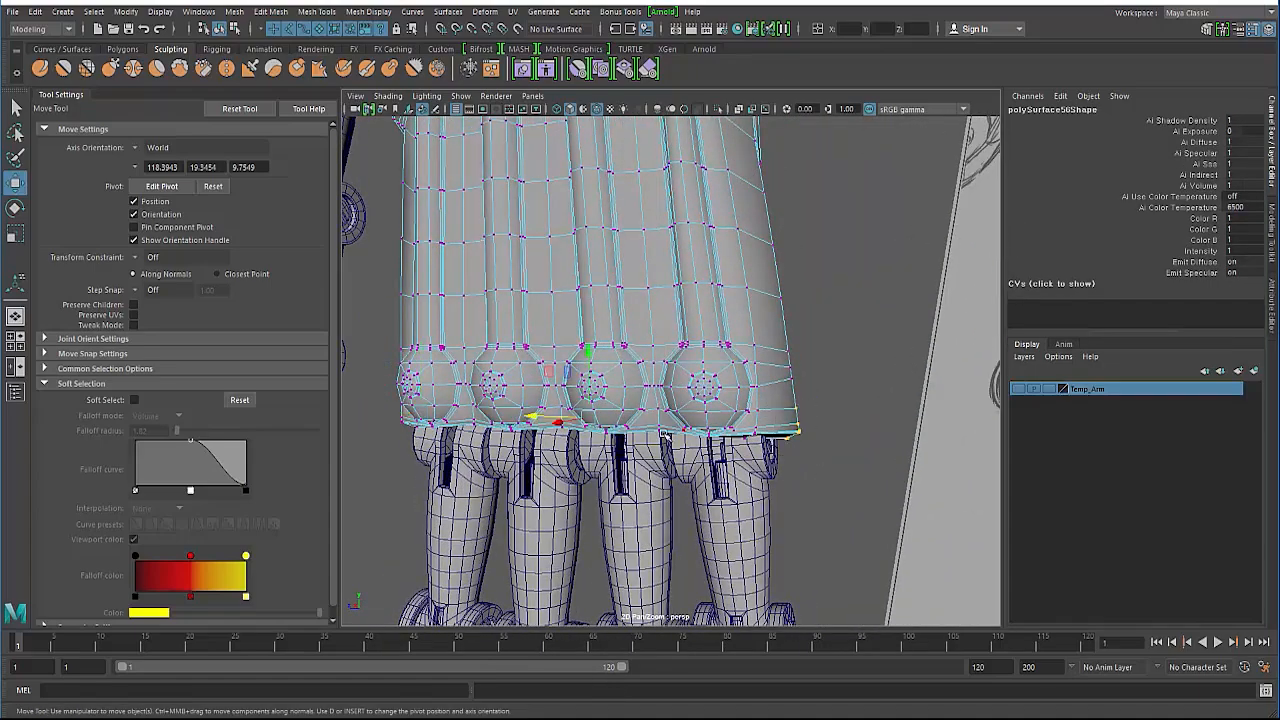
left_click_drag(663, 435, 622, 380, "alt")
key("r")
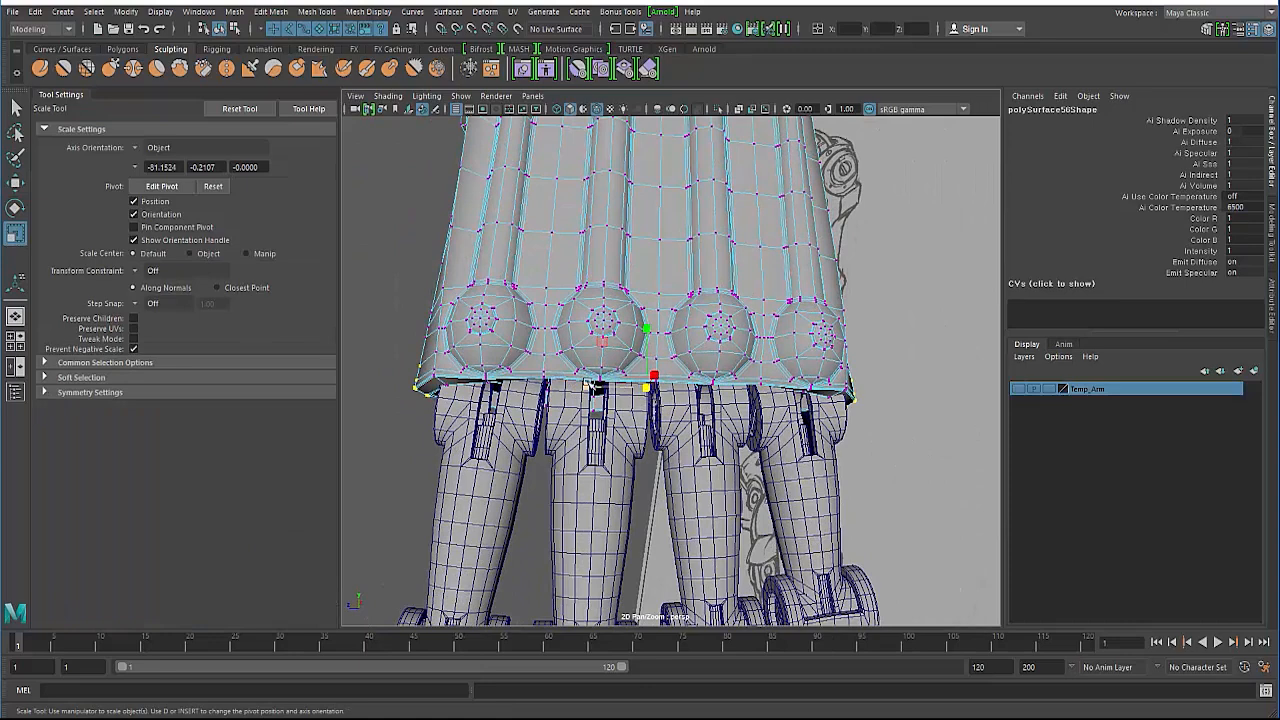
key("b")
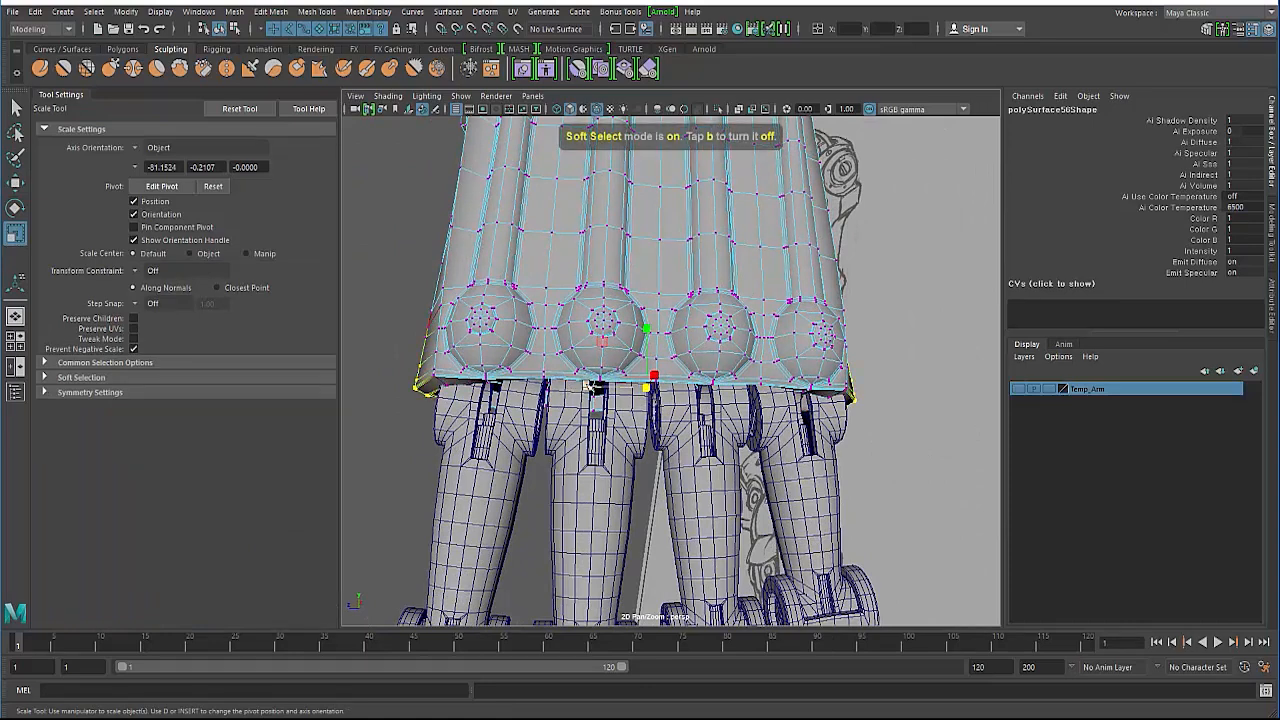
left_click_drag(589, 385, 586, 385)
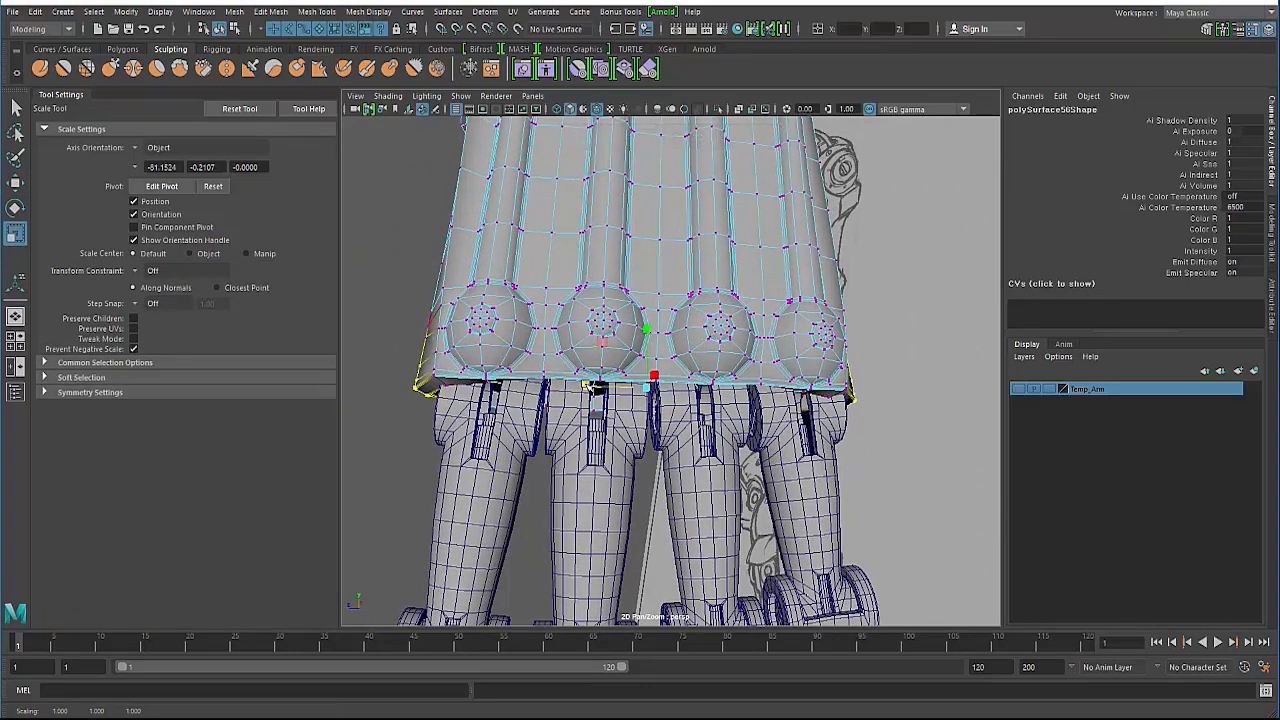
Raise the hand plate's lower corner vertices slightly with Soft Select on, and return to object selection.
key("w")
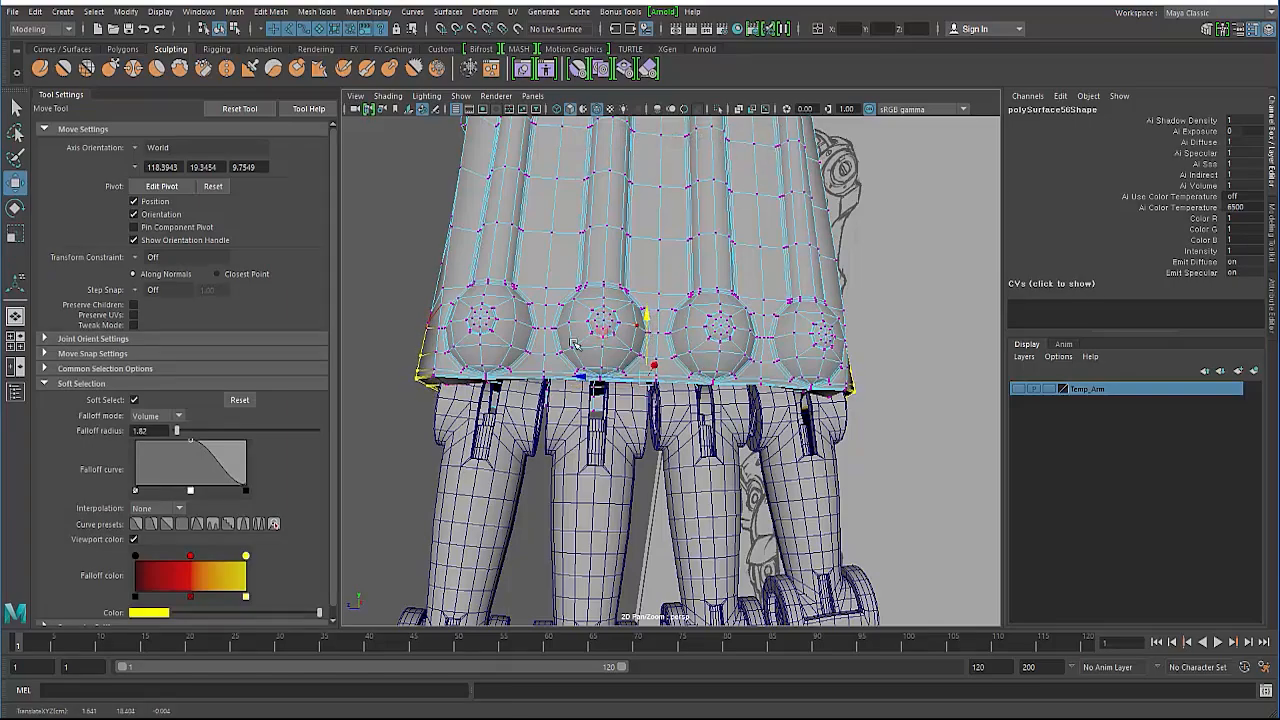
left_click_drag(536, 400, 569, 408, "alt")
right_click_drag(569, 408, 515, 395, "alt")
left_click_drag(515, 395, 480, 391, "alt")
left_click(480, 391)
right_click_drag(480, 391, 430, 395, "alt")
left_click_drag(520, 398, 588, 403, "alt")
right_click_drag(588, 403, 529, 407, "alt")
key("F8")
key("F8")
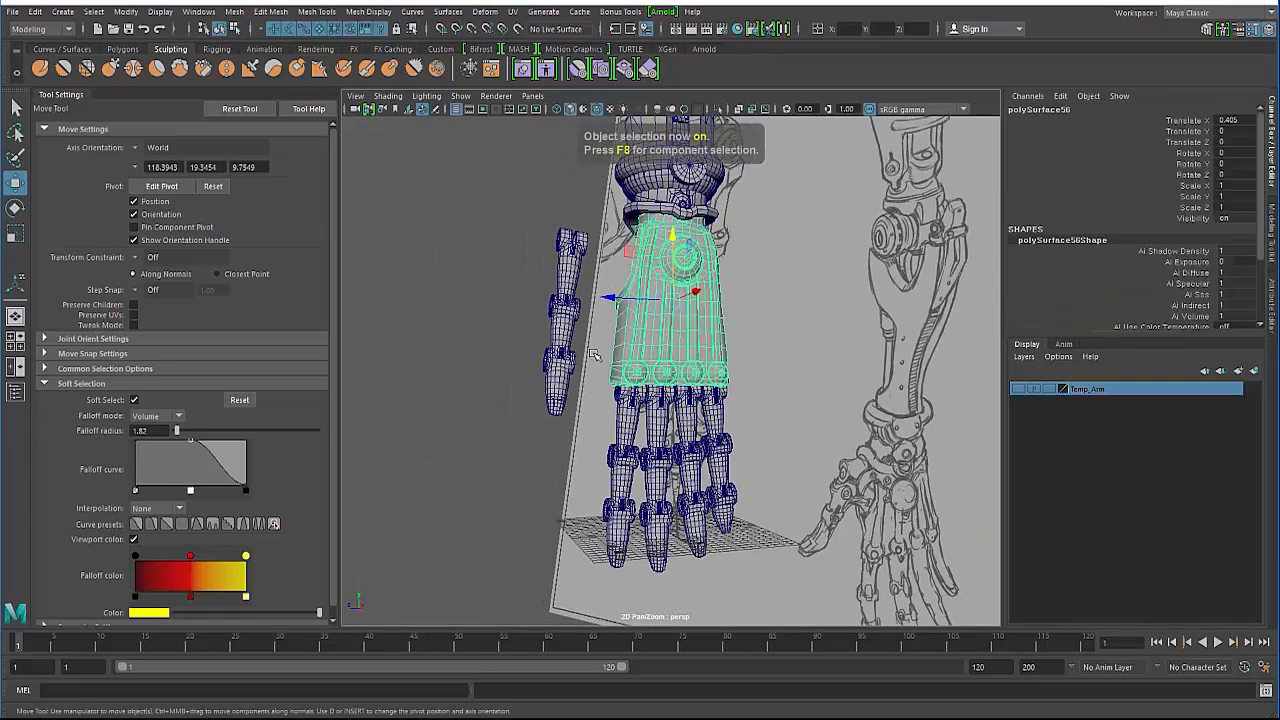
Select the hand plate with its four fingers and move the knuckle and finger vertices up slightly to shorten the hand.
left_click_drag(593, 353, 771, 592)
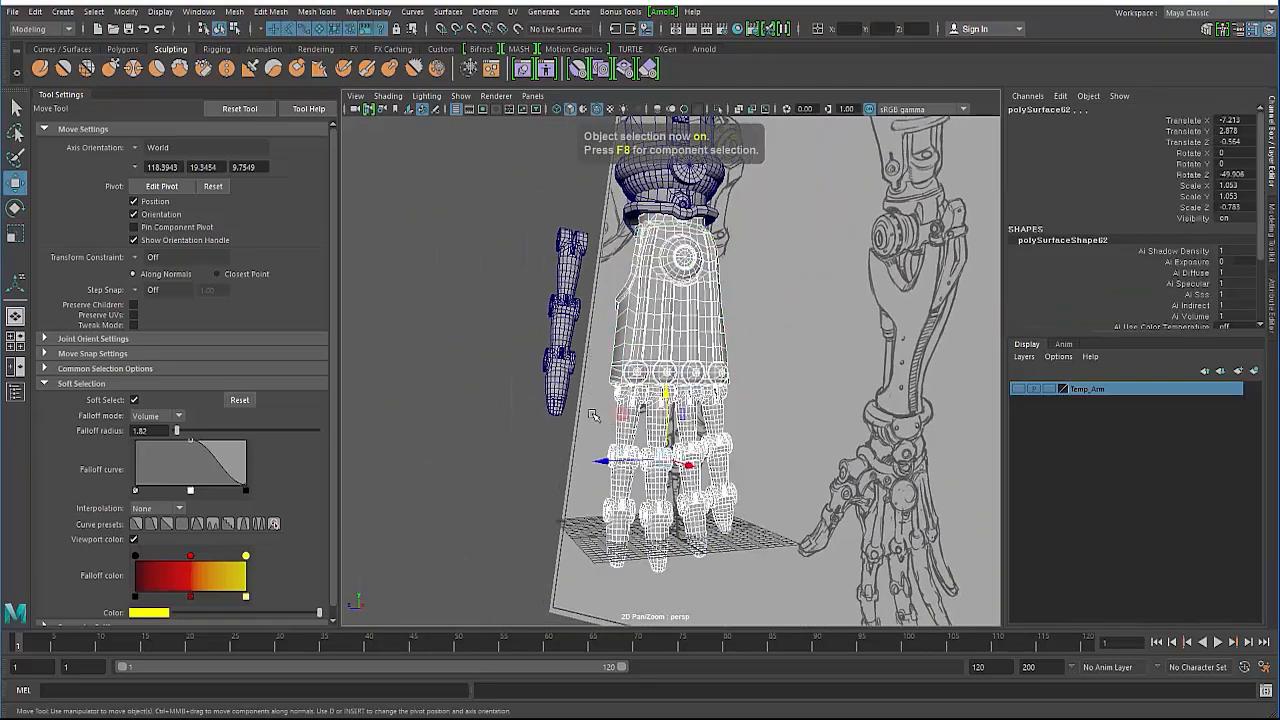
key("F8")
left_click_drag(592, 356, 818, 558)
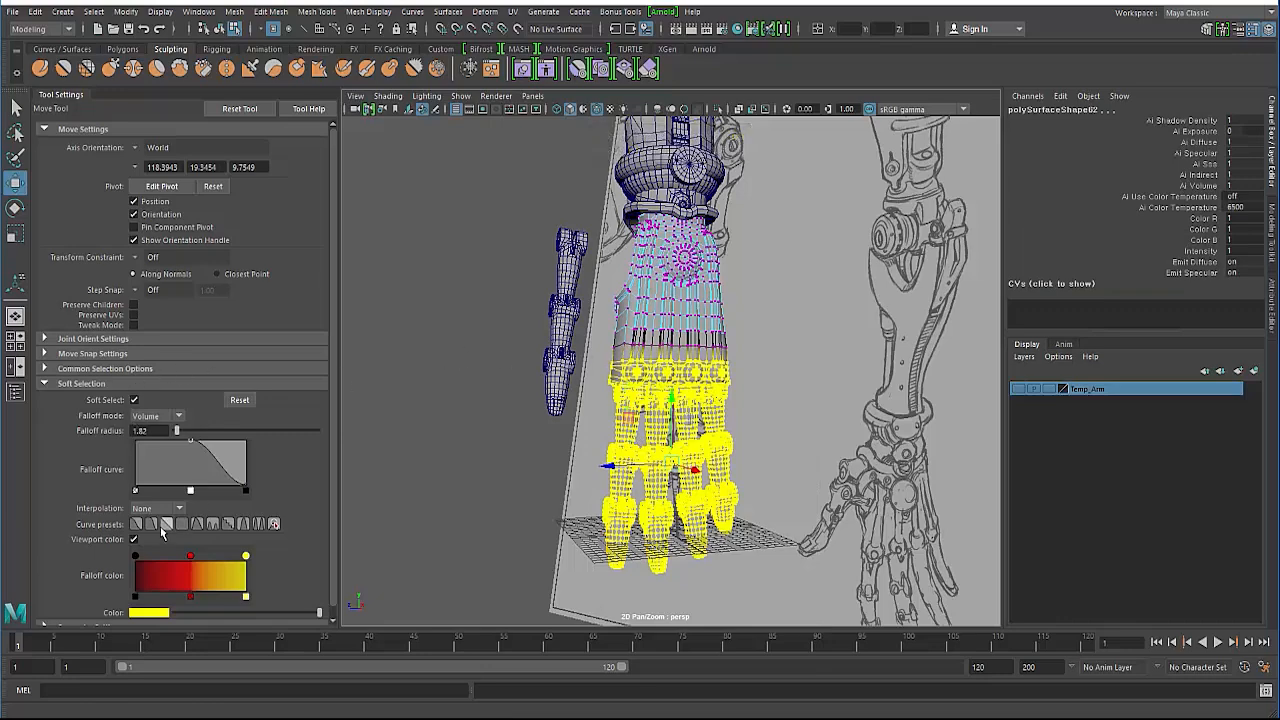
mouse_move(555, 441)
left_mouse_down("alt")
mouse_move(648, 455)
mouse_move(563, 307)
mouse_move(846, 640)
left_mouse_up("alt")
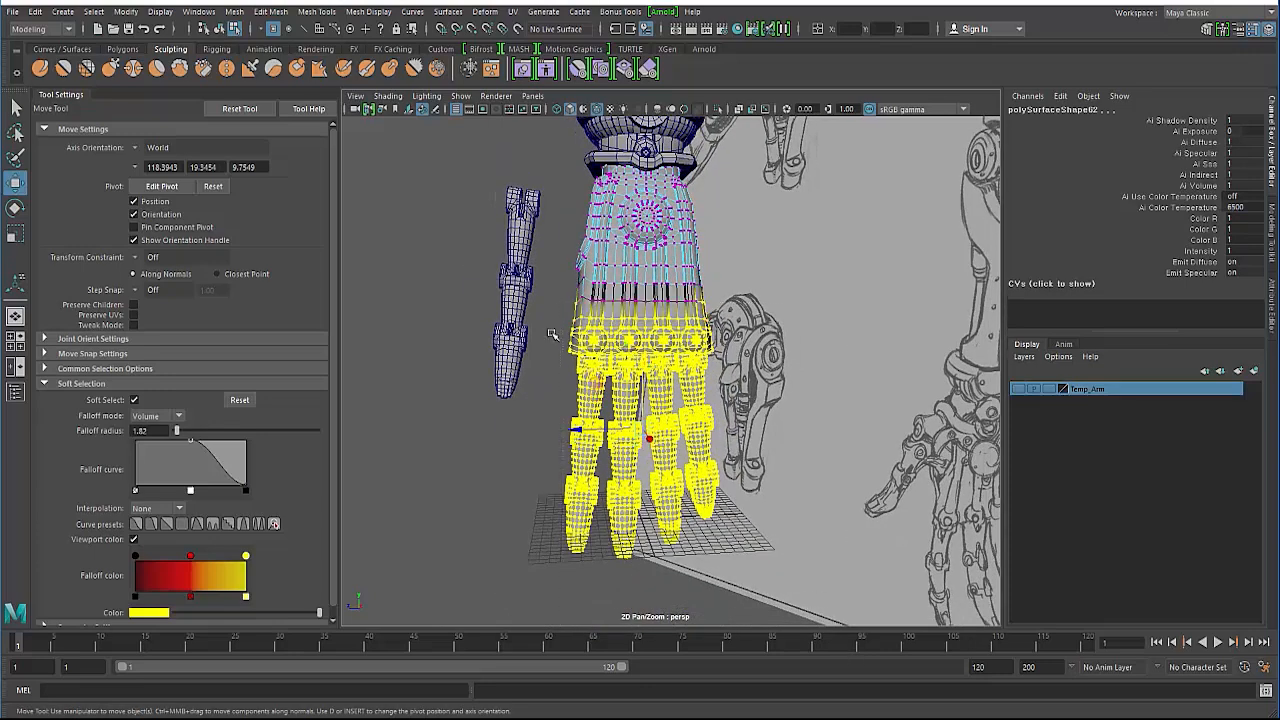
left_click_drag(710, 466, 760, 580)
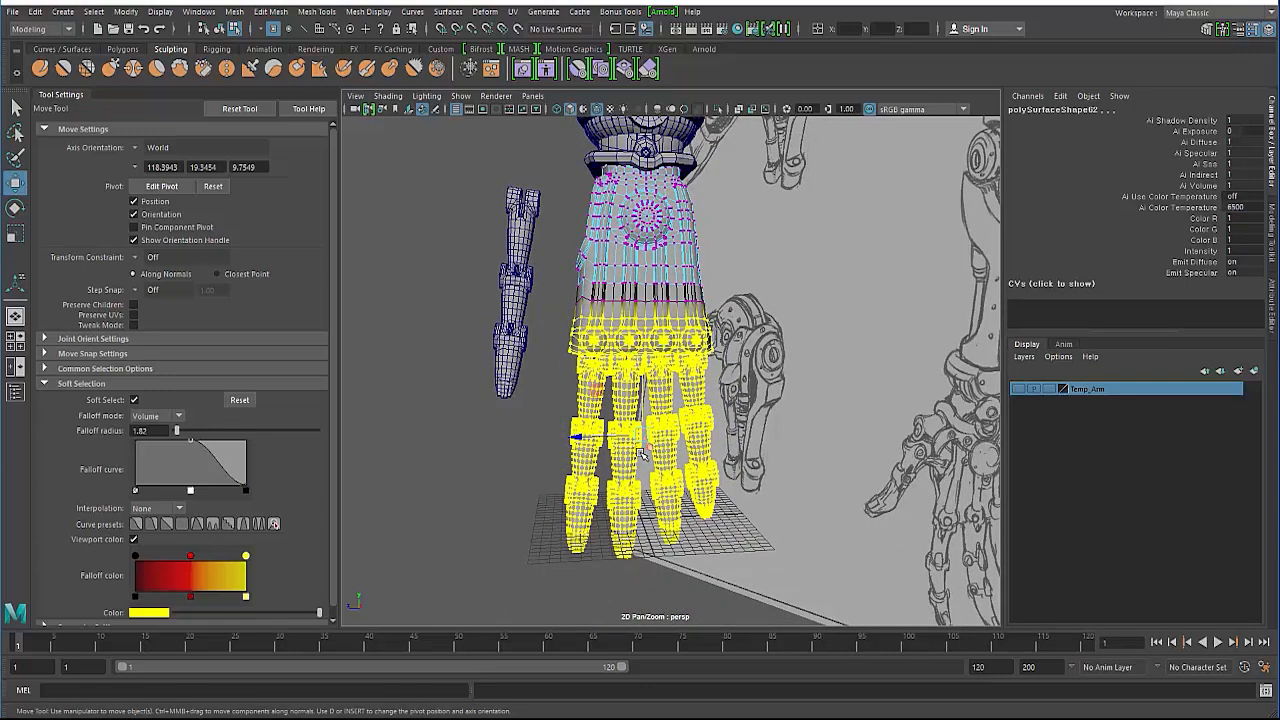
middle_click_drag(637, 366, 638, 359)
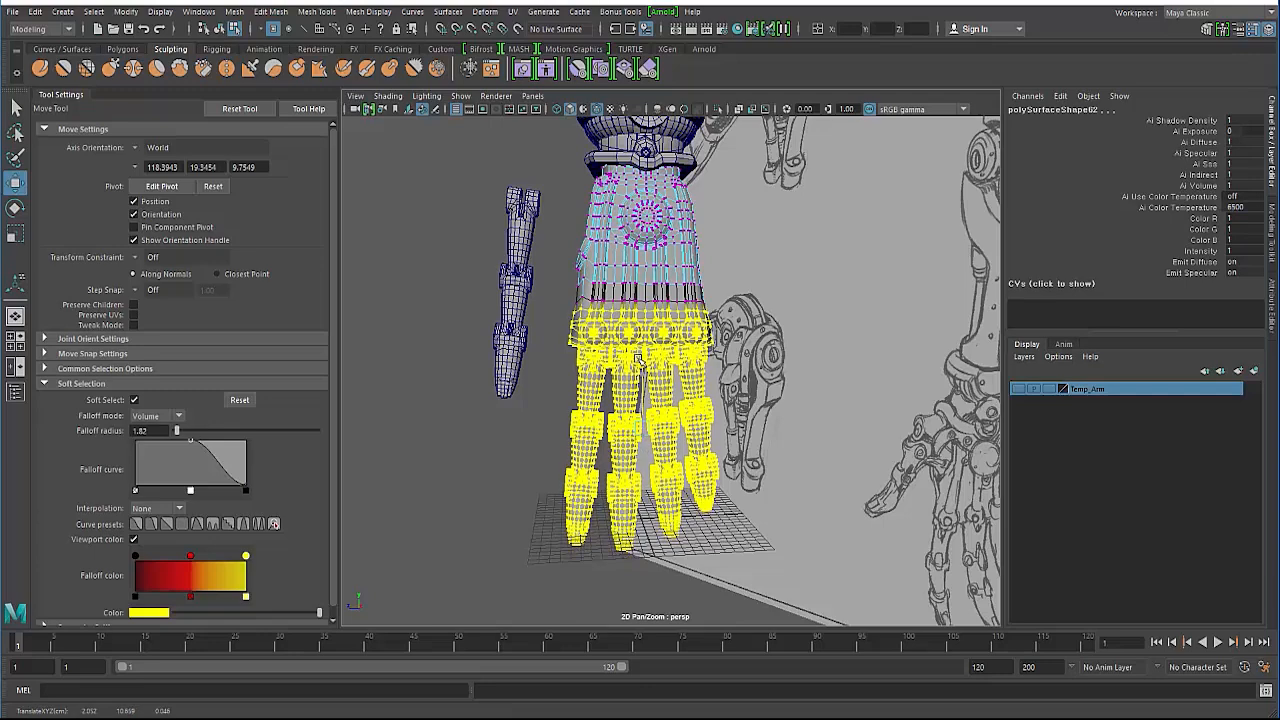
Extend the vertex selection higher up the hand plate and raise the lower plate and fingers a little more.
left_click_drag(557, 294, 837, 554)
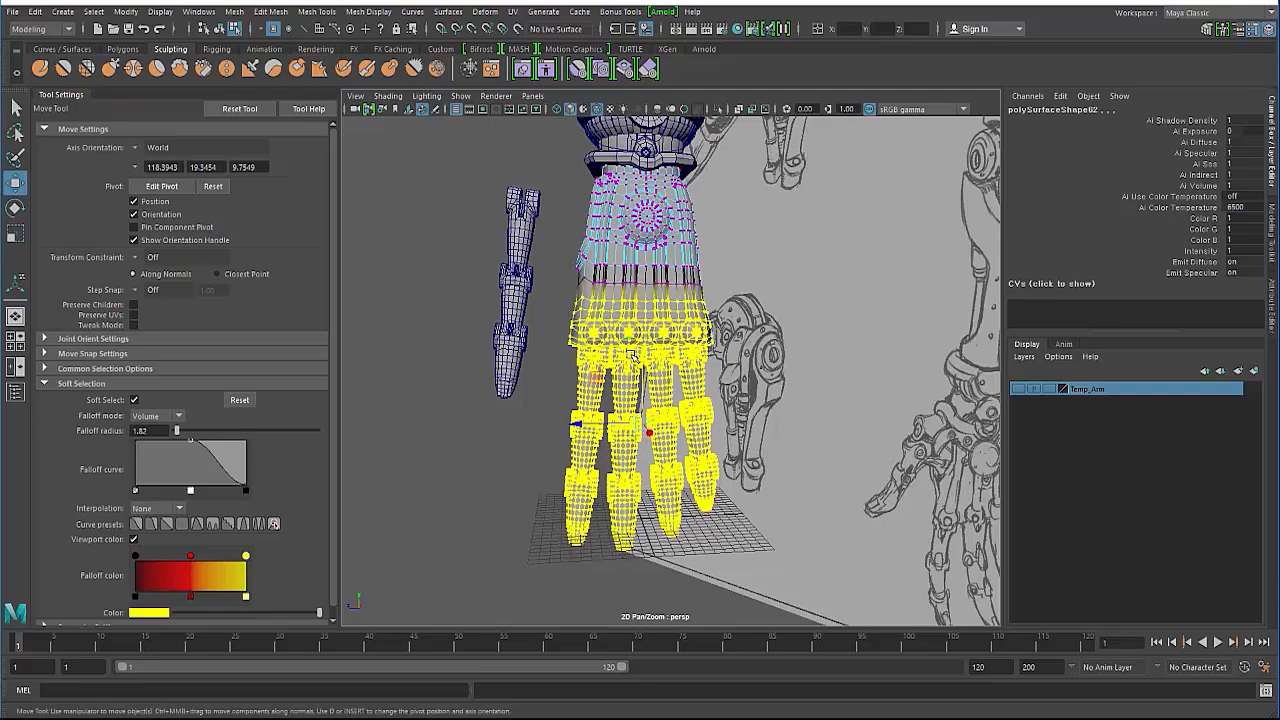
middle_click_drag(640, 362, 616, 350)
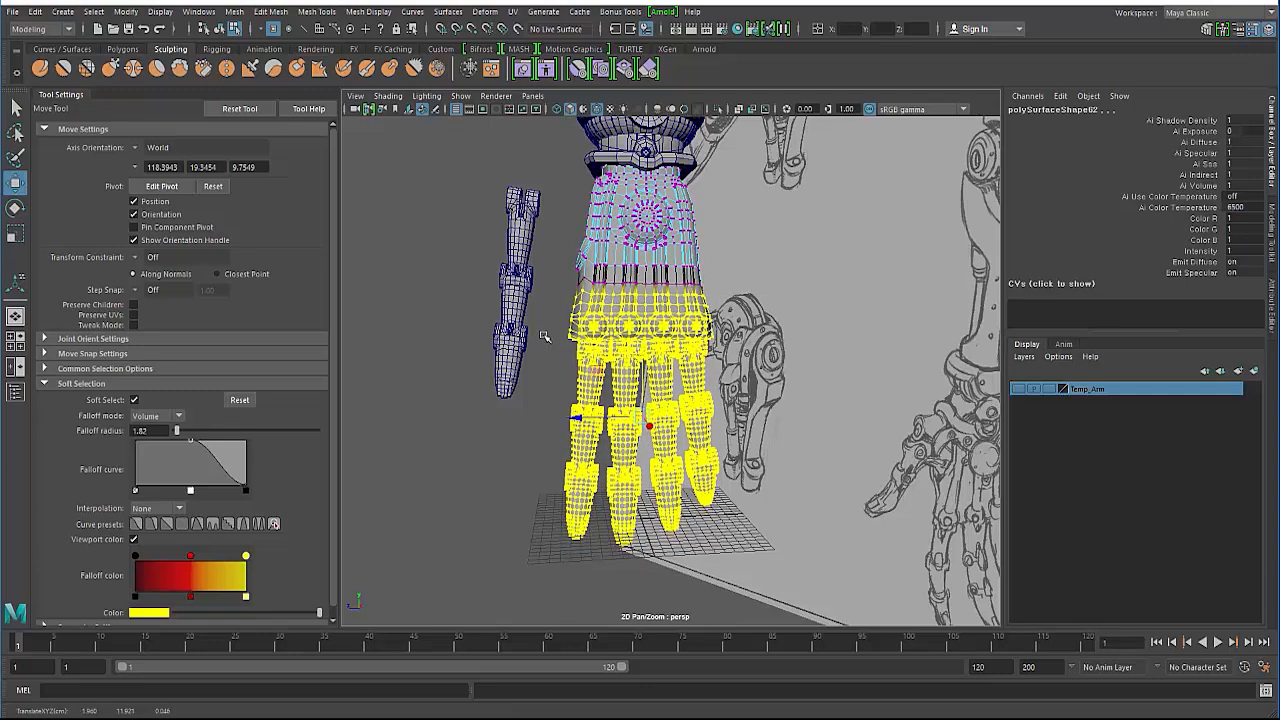
left_click_drag(529, 346, 514, 349, "alt")
left_click(558, 400)
left_click_drag(549, 400, 606, 395, "alt")
right_click_drag(606, 395, 709, 386, "alt")
Select the edges along the hand plate's lower corner on the little-finger side and move them sideways with Soft Select on.
right_click_drag(666, 346, 650, 301)
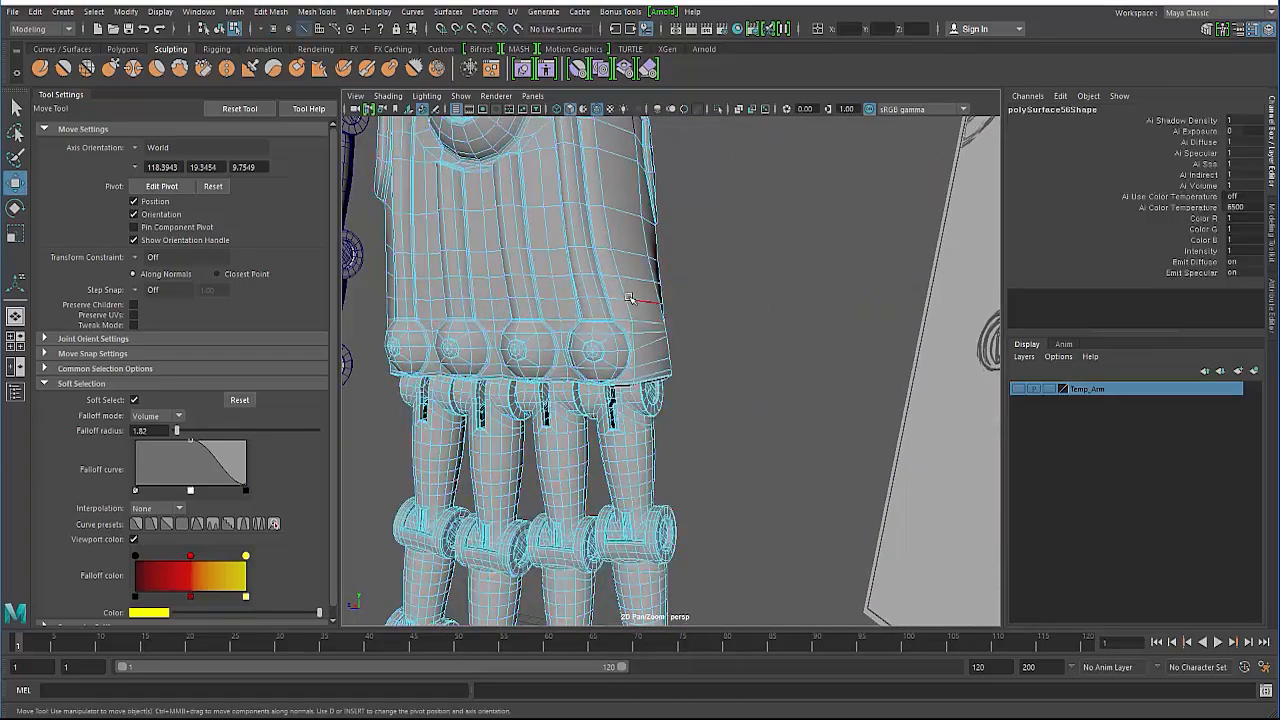
left_click_drag(660, 301, 642, 297, "alt")
left_click(642, 297)
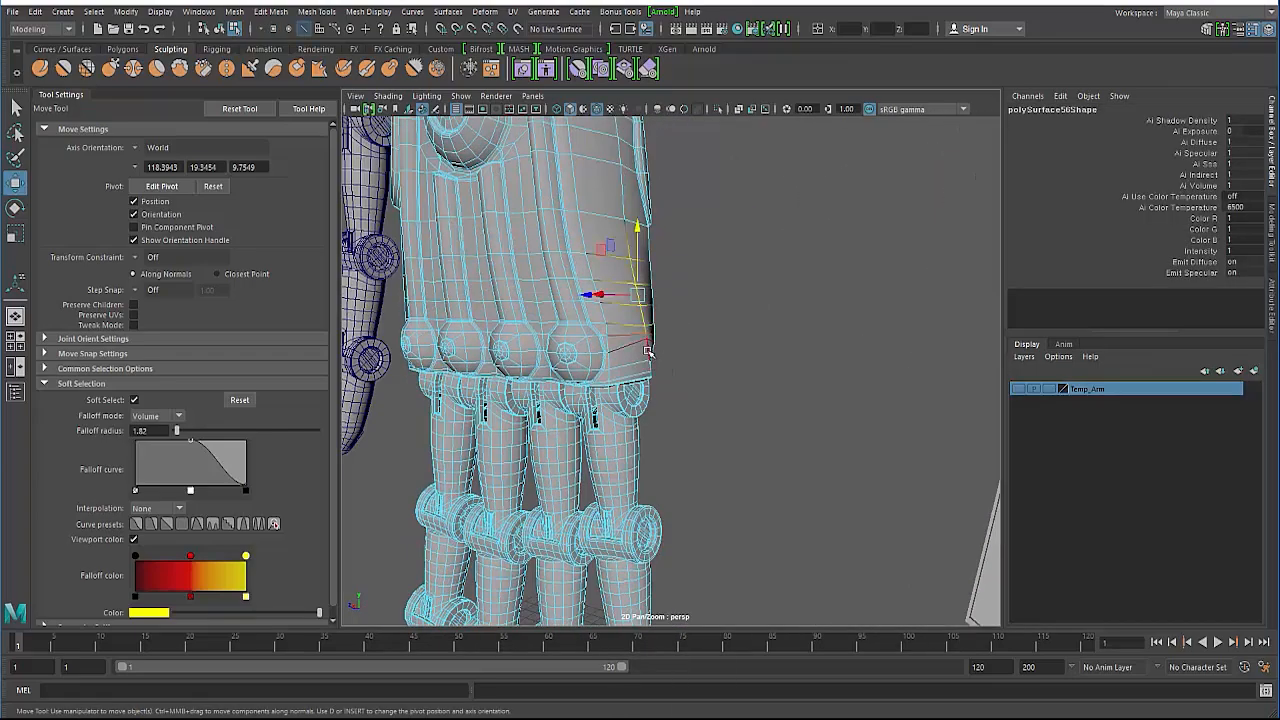
left_click(648, 350, "shift")
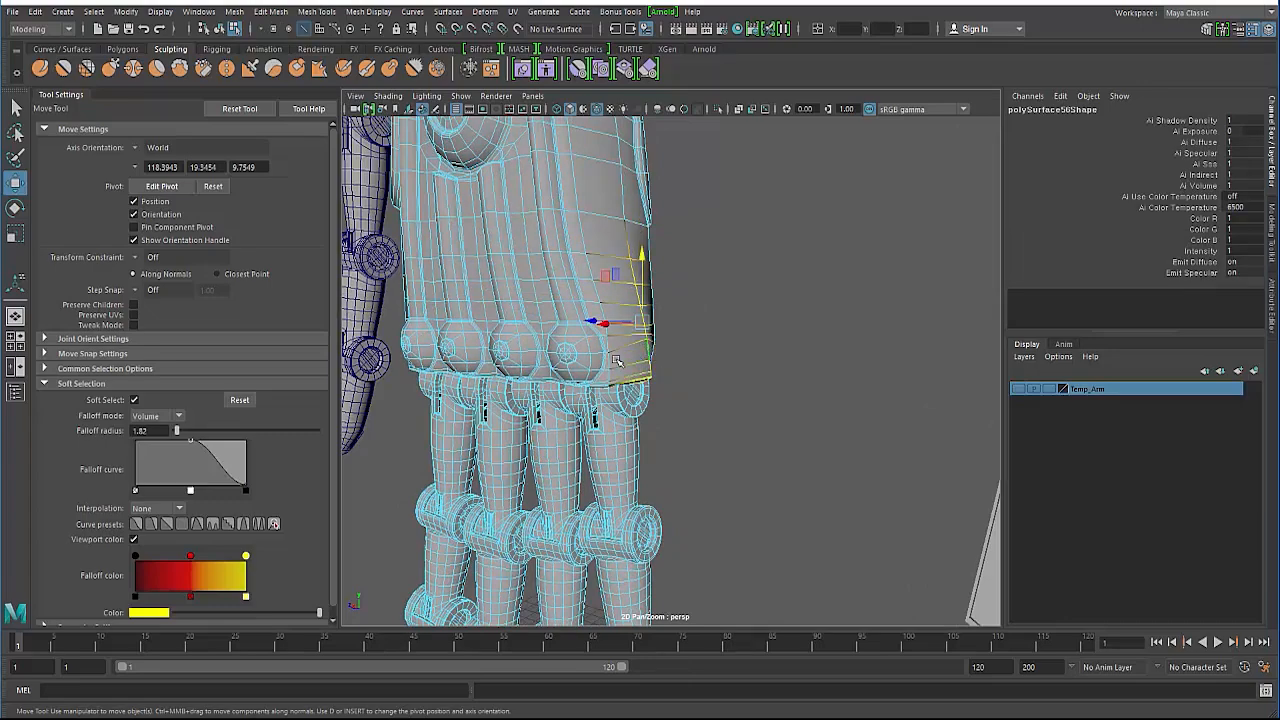
left_click_drag(600, 358, 657, 356, "alt")
left_click_drag(603, 323, 766, 363)
left_click(766, 363)
left_click(658, 332)
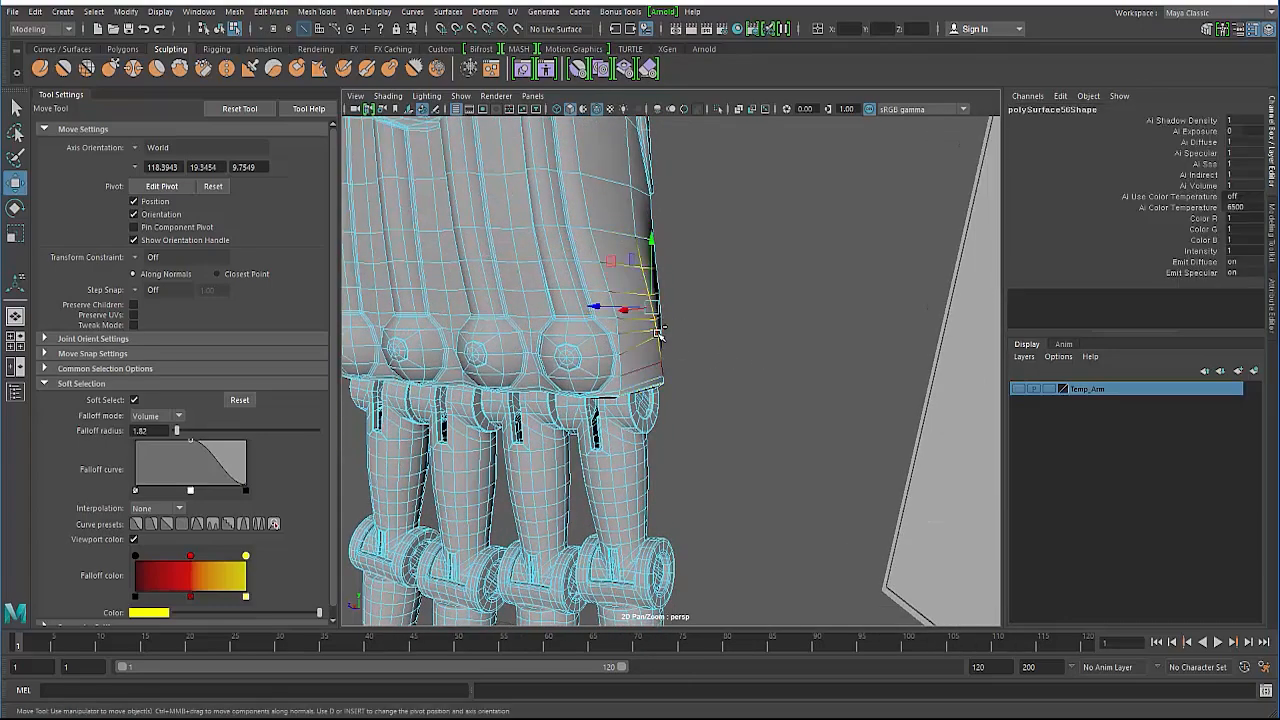
left_click_drag(603, 328, 634, 281)
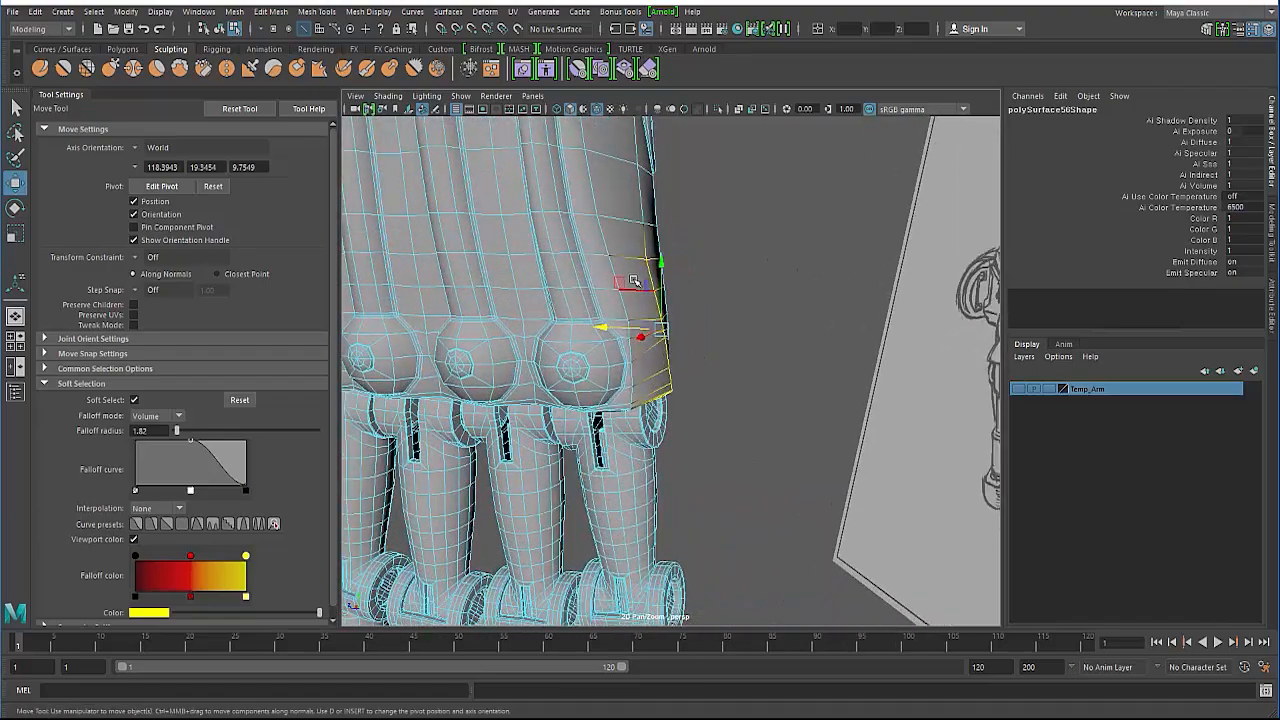
Move a vertex on the plate's little-finger side edge sideways with Soft Select off, and return to object selection with nothing selected.
right_click_drag(632, 259, 570, 259)
left_click(648, 259)
left_click_drag(648, 259, 617, 262, "alt")
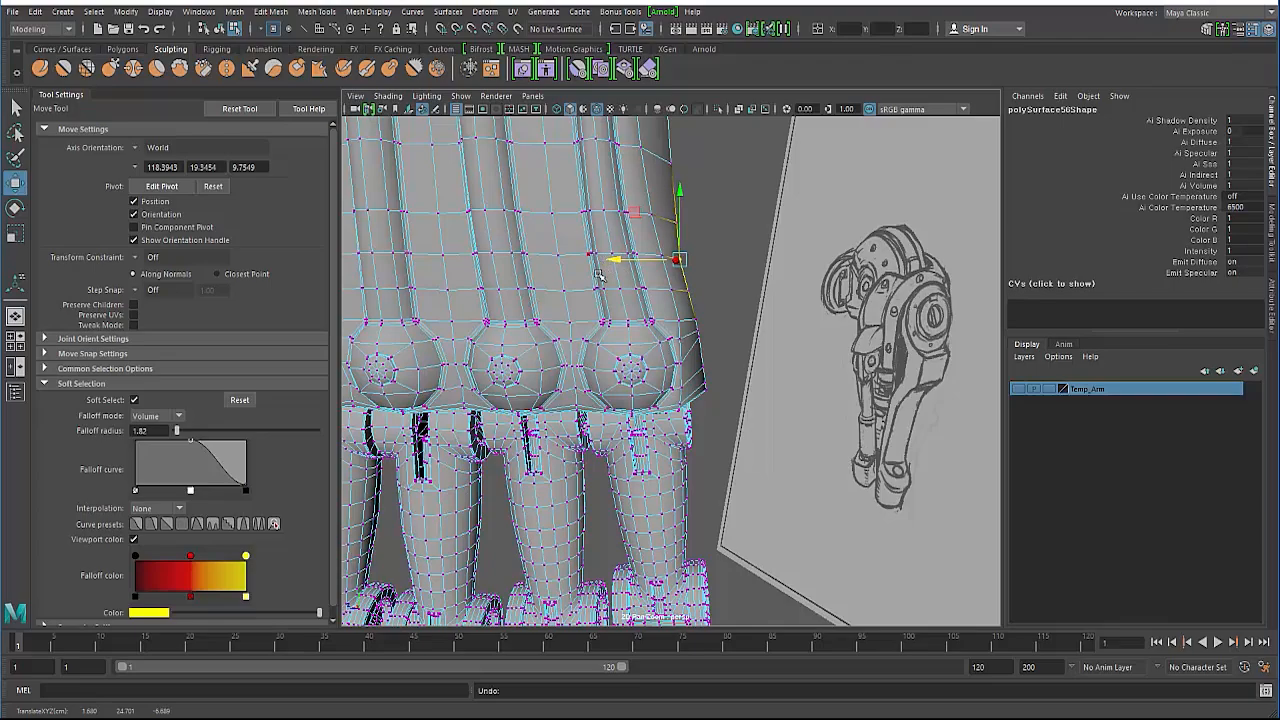
key("b")
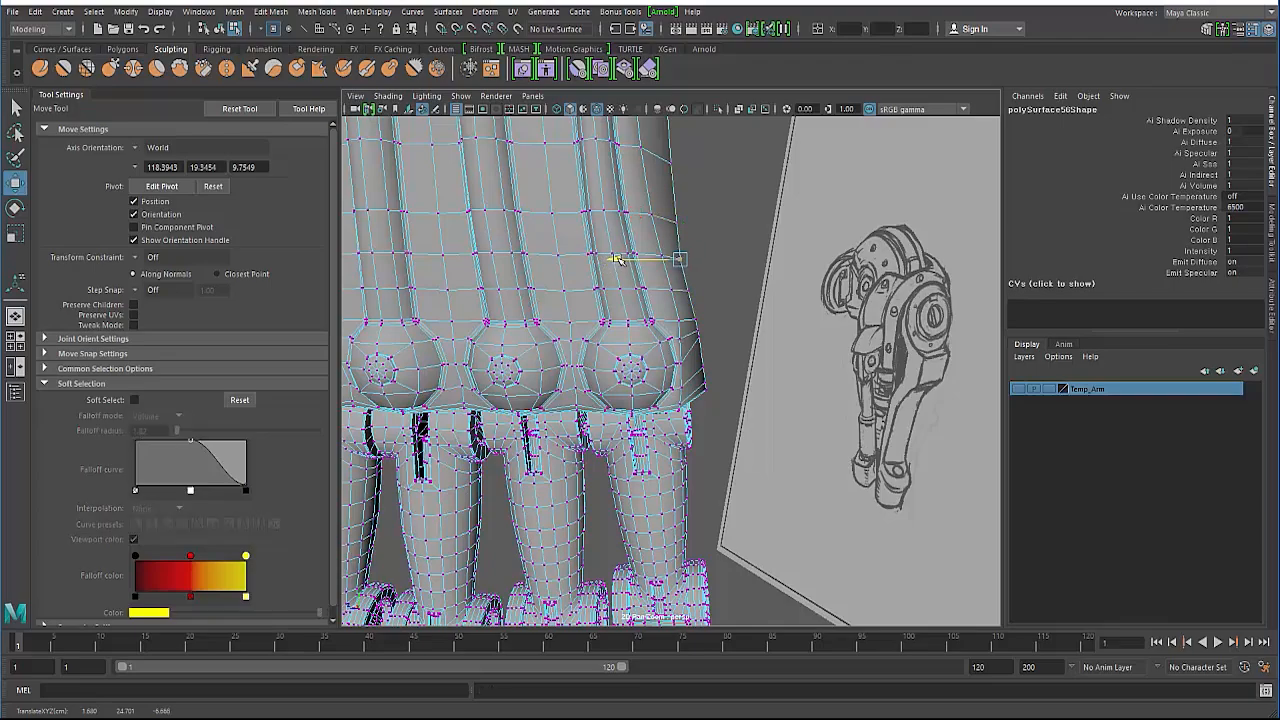
right_click_drag(612, 306, 436, 362, "alt")
left_click(440, 442)
key("F8")
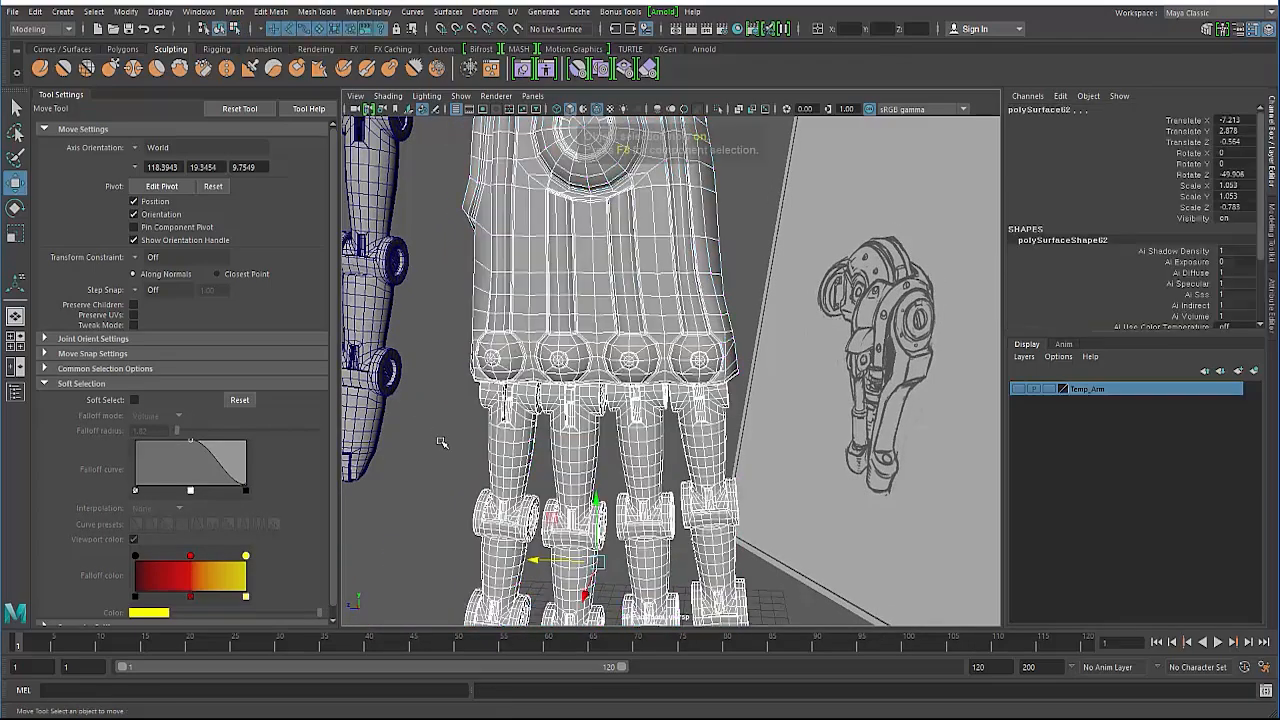
key("F8")
key("F8")
left_click(441, 445)
Select the whole loose finger group beside the hand and set its X, Y and Z rotation to 0.
right_click_drag(540, 400, 454, 368, "alt")
left_click_drag(454, 368, 552, 296, "alt")
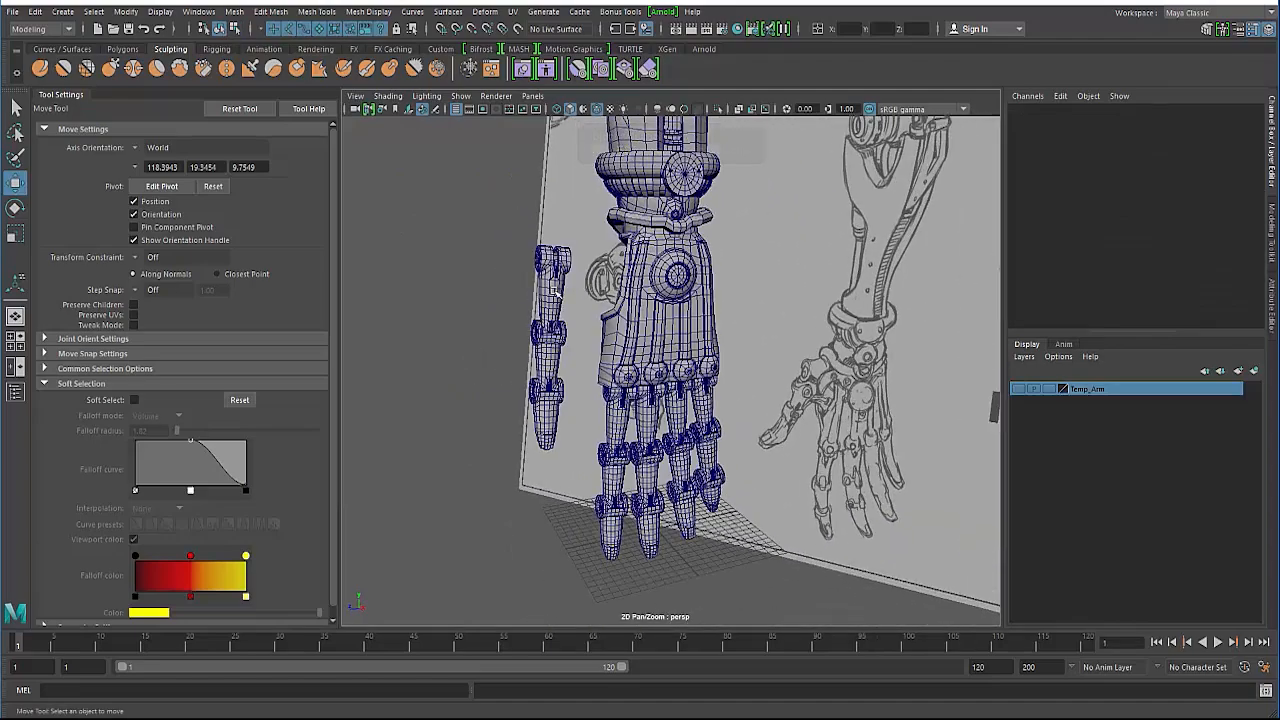
left_click(552, 296)
key("Up")
left_click_drag(488, 344, 500, 380, "alt")
right_click_drag(500, 380, 530, 402, "alt")
middle_click_drag(530, 402, 470, 391, "alt")
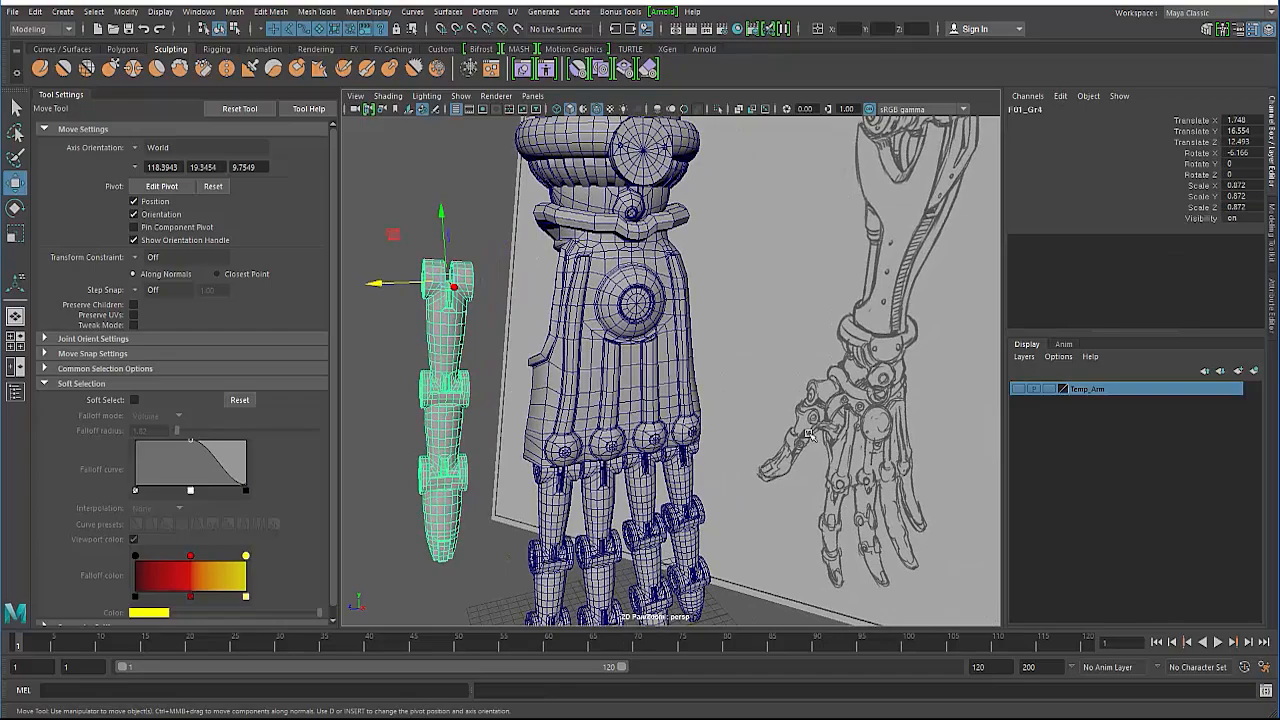
left_click_drag(563, 397, 510, 326, "alt")
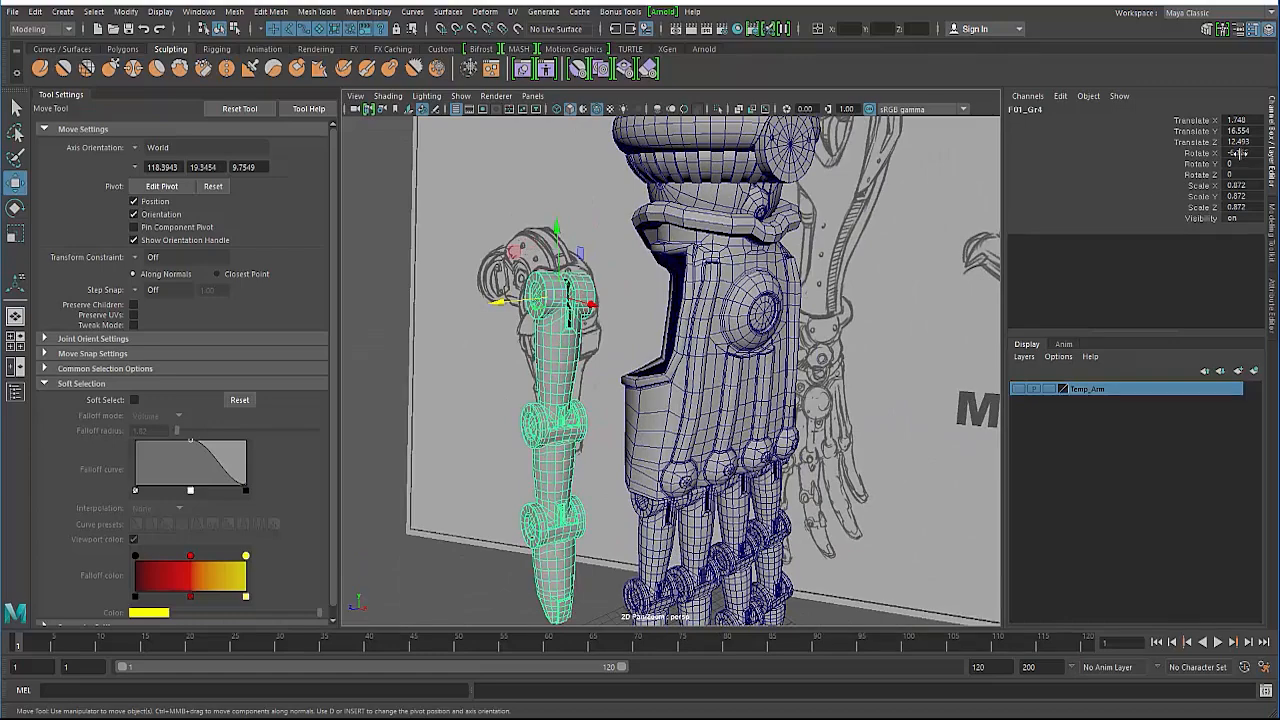
left_click_drag(1238, 153, 1240, 173)
type("0")
key("Return")
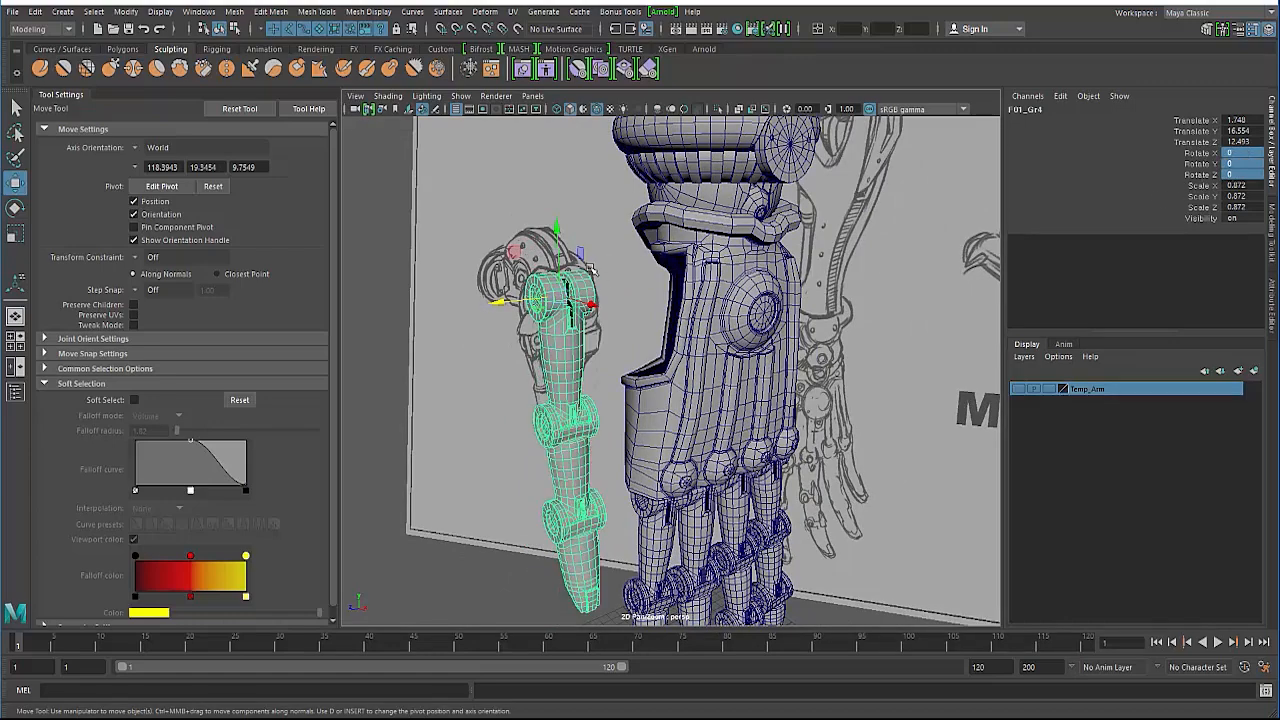
Select the top knuckle vertices of the loose finger and move them down slightly with Soft Select on.
left_click_drag(590, 268, 430, 332, "alt")
left_click(424, 335)
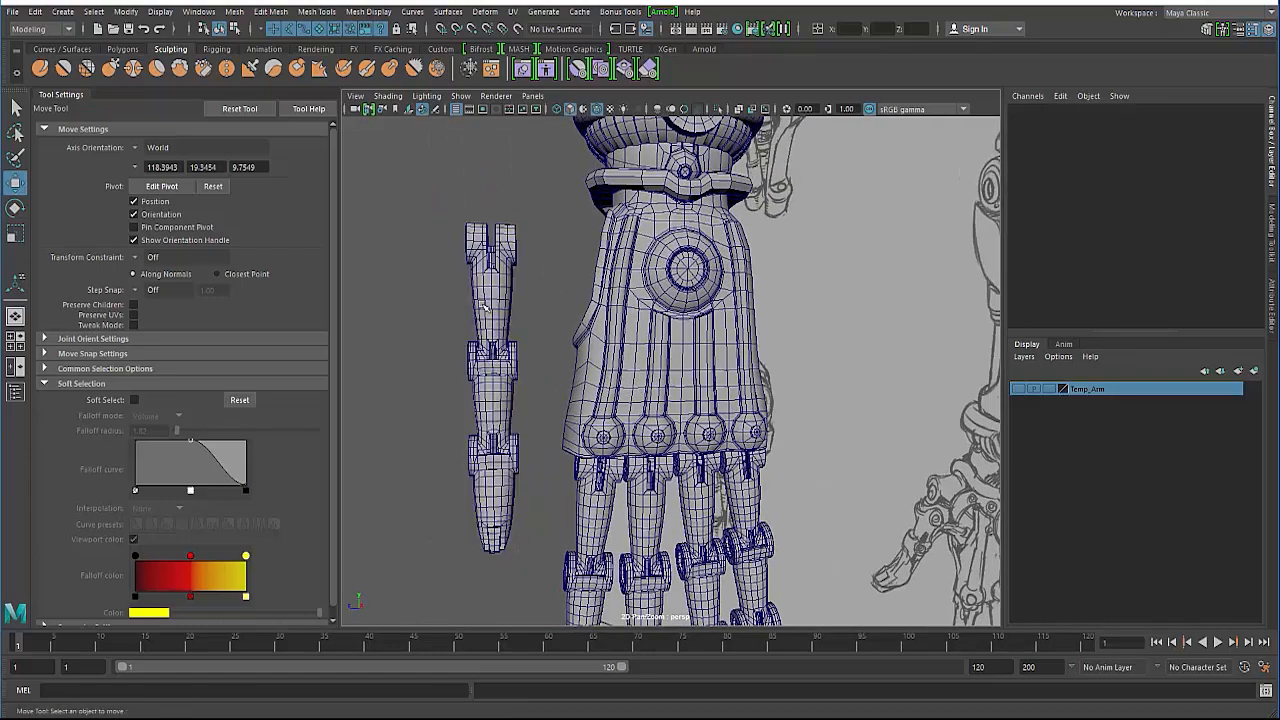
left_click(486, 305)
right_click(487, 298)
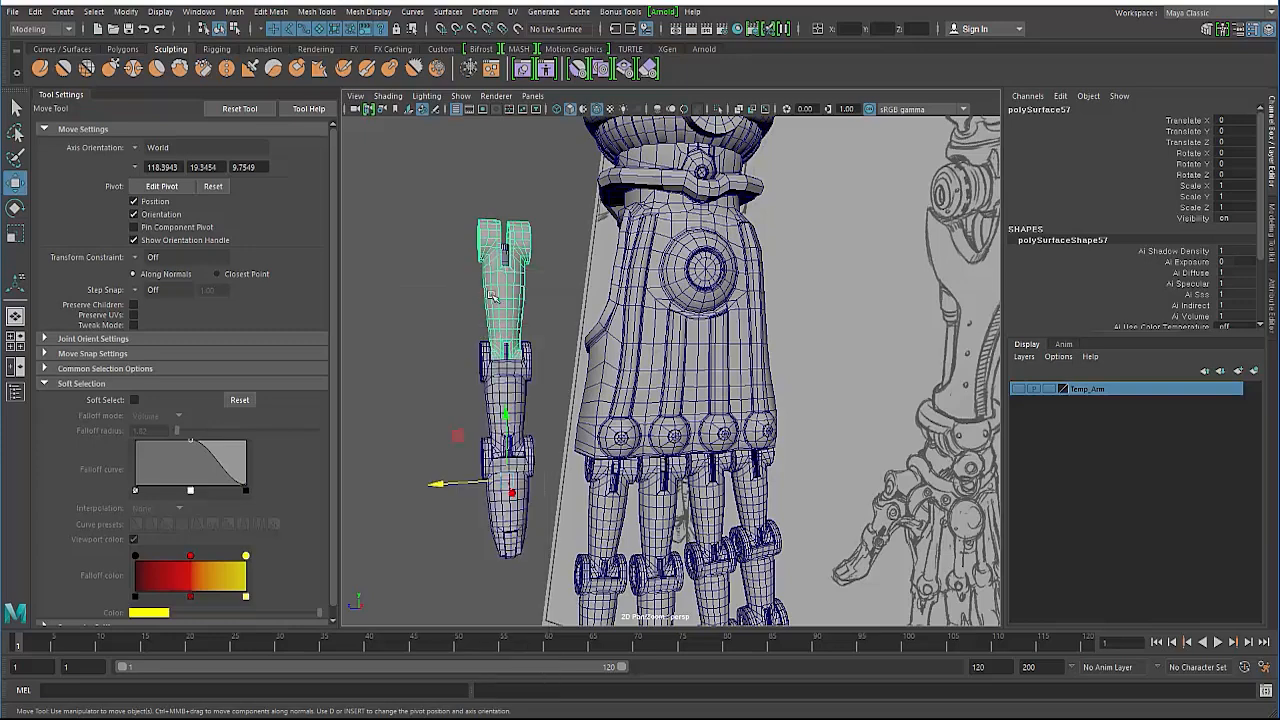
key("Up")
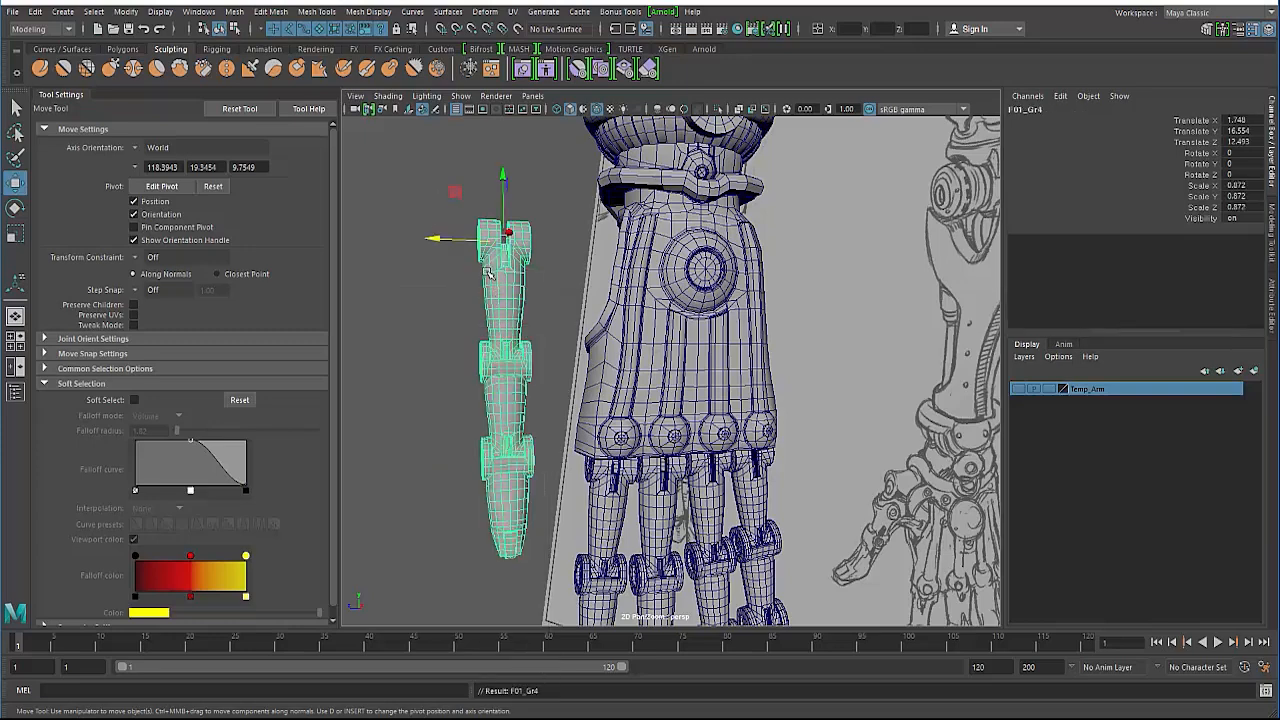
key("F8")
right_click(514, 278)
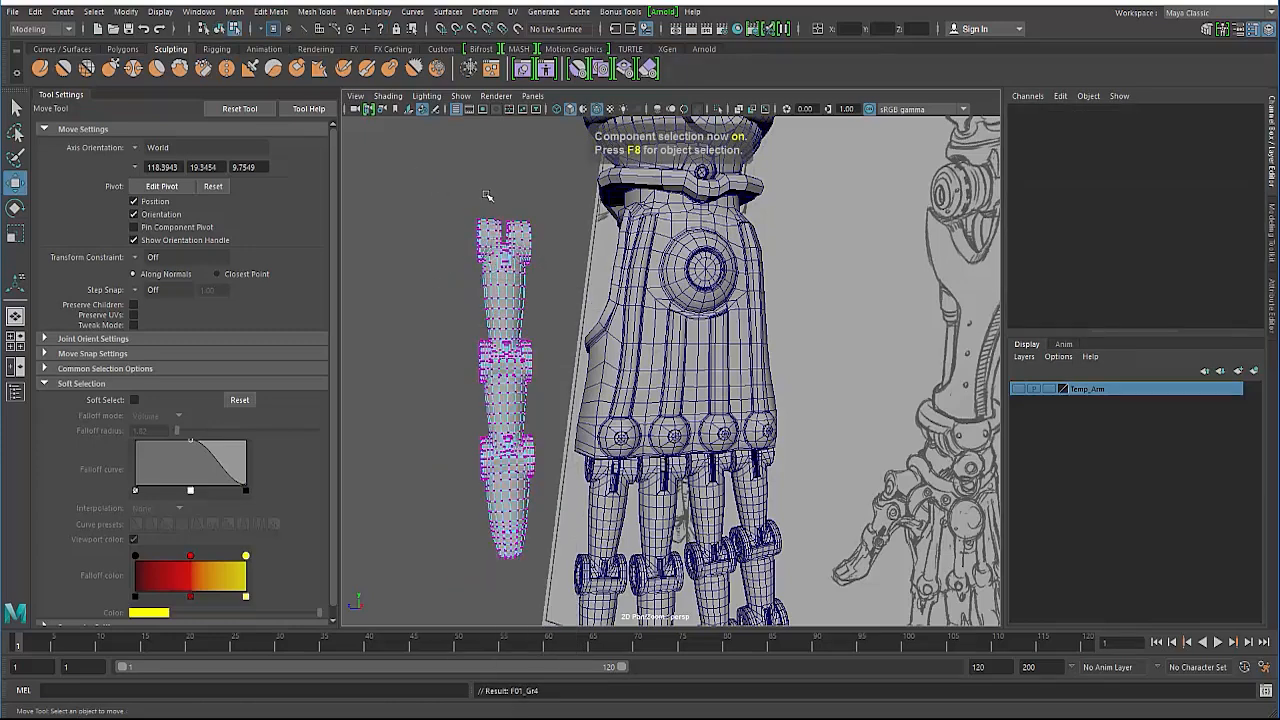
left_click_drag(420, 162, 586, 280)
left_click_drag(476, 274, 519, 287, "alt")
key("b")
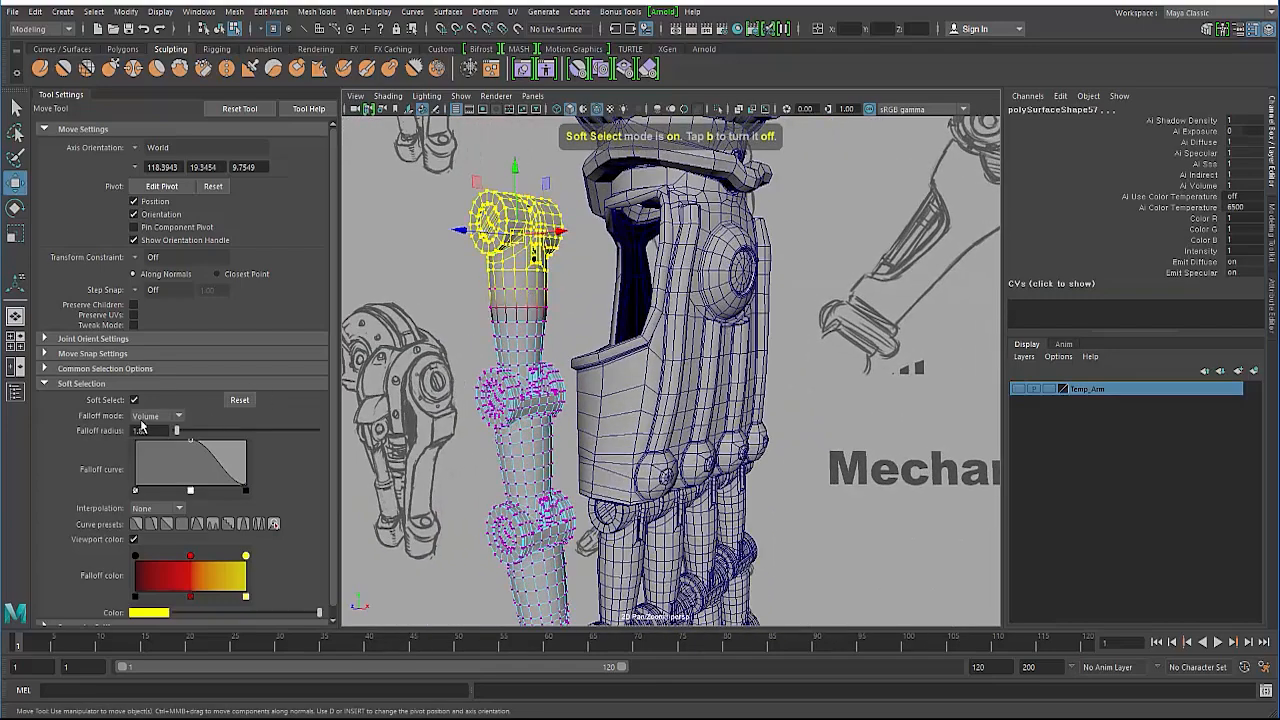
left_click_drag(537, 279, 566, 288, "alt")
left_click_drag(568, 157, 576, 172)
Reselect the vertices of the loose finger's top segment, lower them further to shorten the segment, and return to object selection.
left_click_drag(476, 156, 682, 277)
left_click_drag(630, 240, 460, 220, "alt")
middle_click_drag(460, 220, 523, 224, "alt")
left_click_drag(507, 183, 474, 223)
left_click(464, 175)
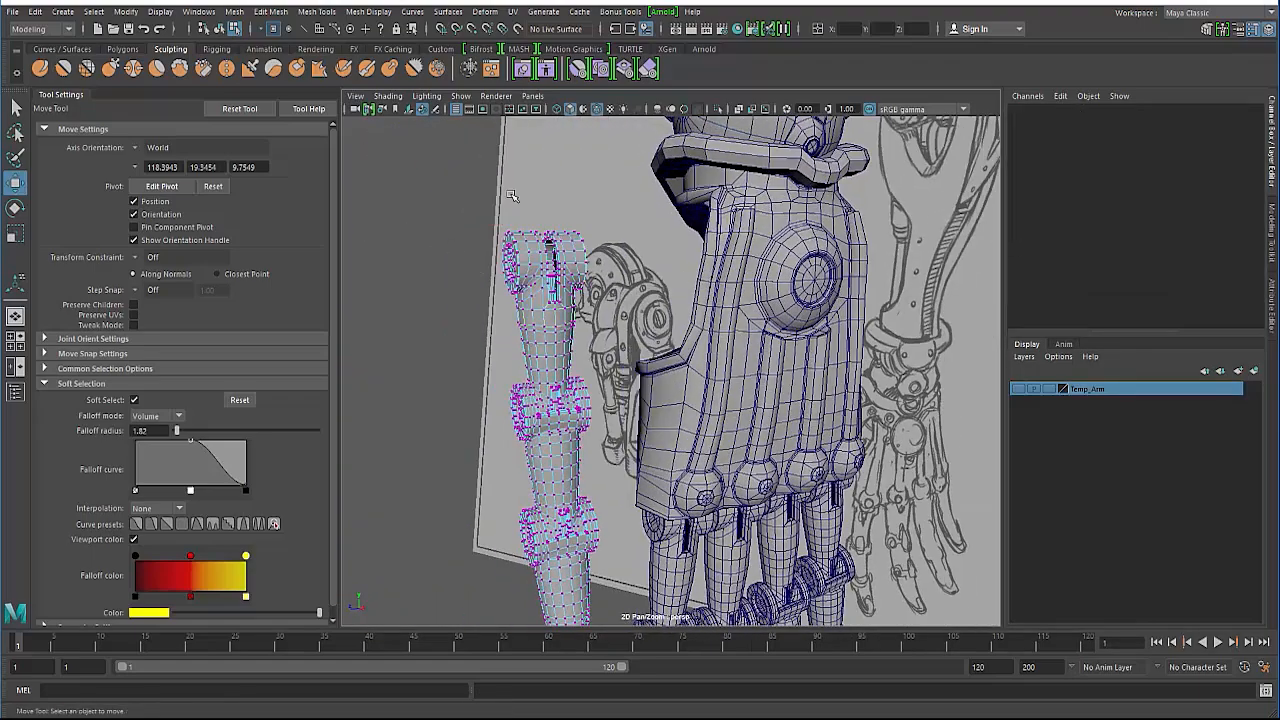
left_click_drag(463, 173, 652, 351)
left_click_drag(652, 351, 703, 213, "alt")
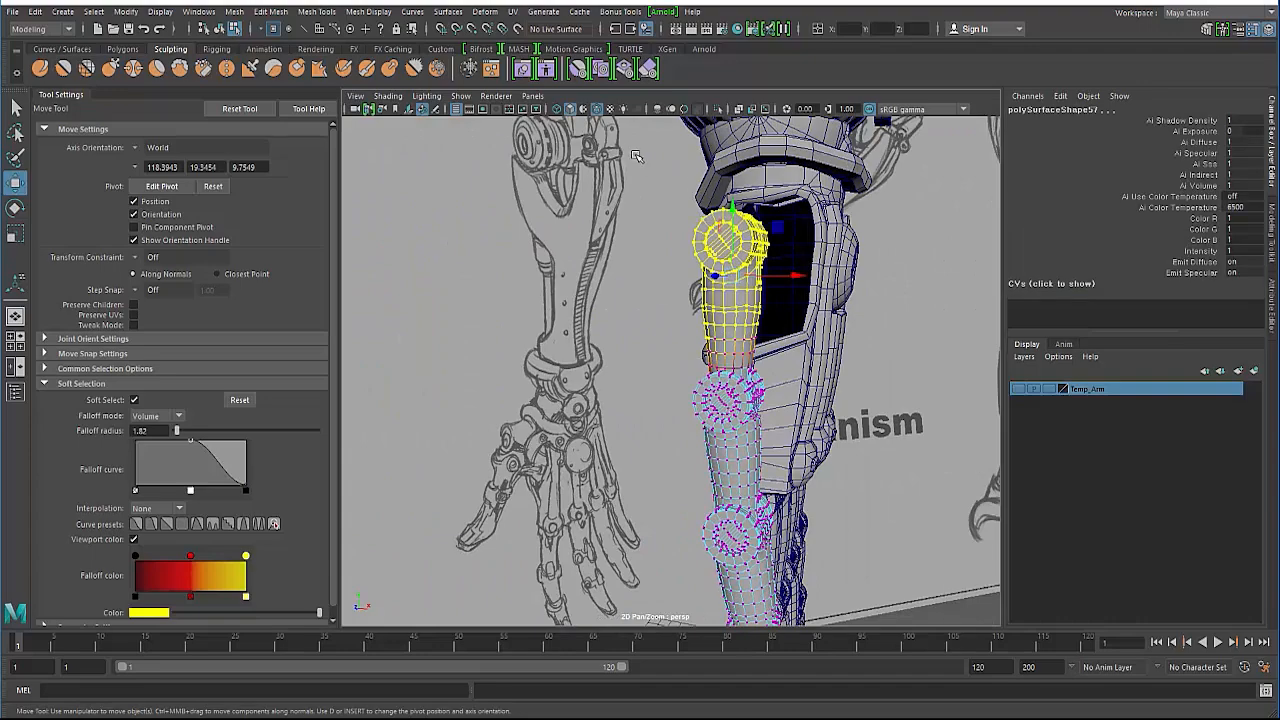
left_click_drag(636, 156, 700, 336)
left_click_drag(731, 200, 725, 211)
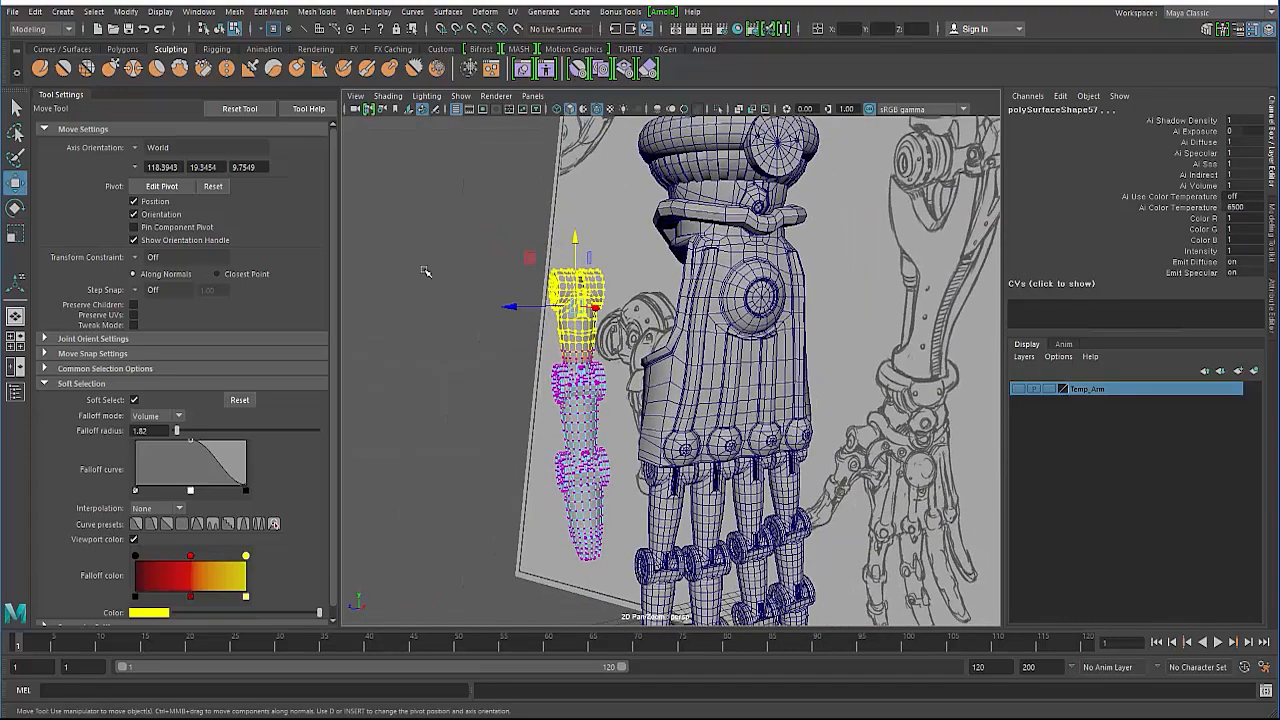
key("F8")
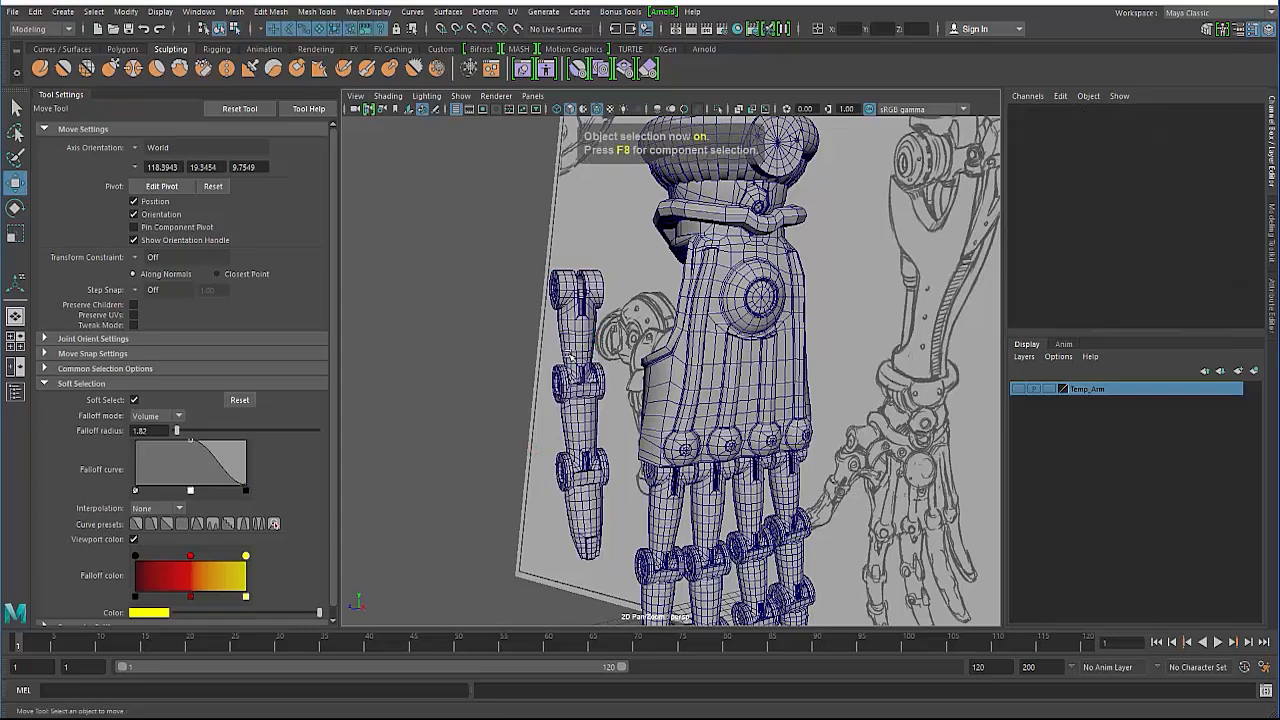
Select the whole loose finger group and set its Rotate Y to -90.
left_click(572, 352)
left_click_drag(502, 350, 503, 363, "alt")
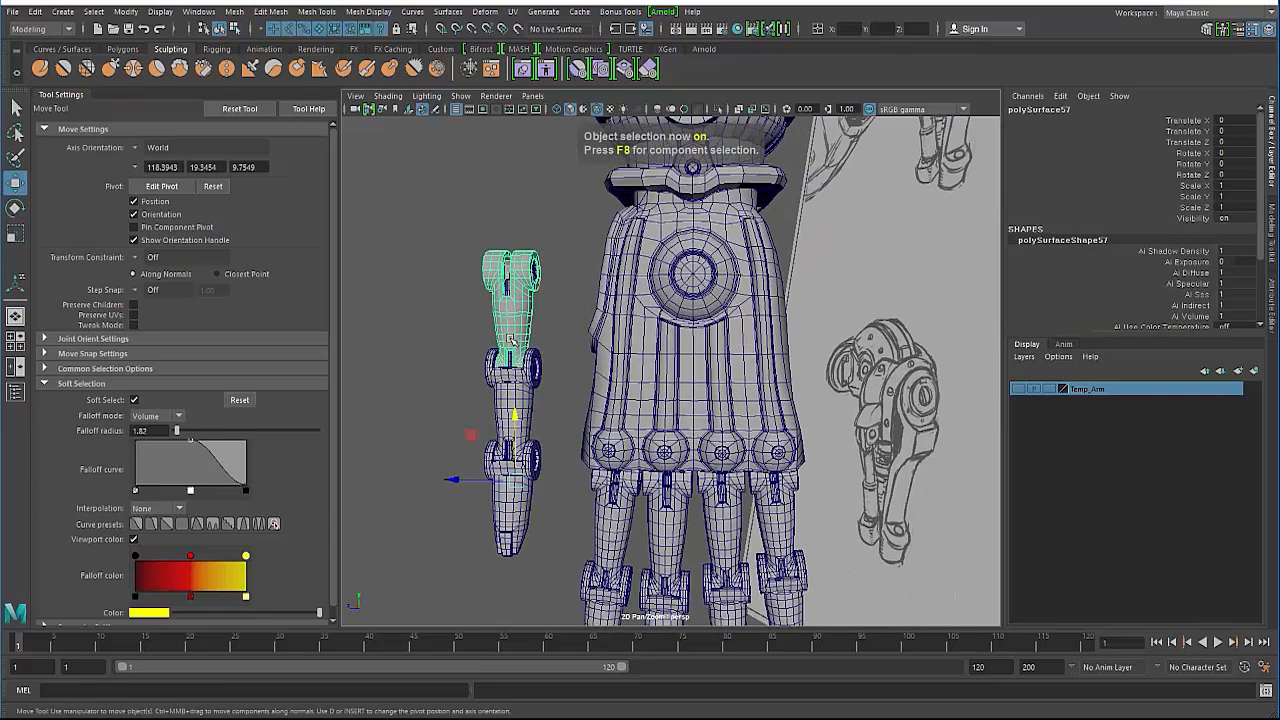
key("Up")
key("e")
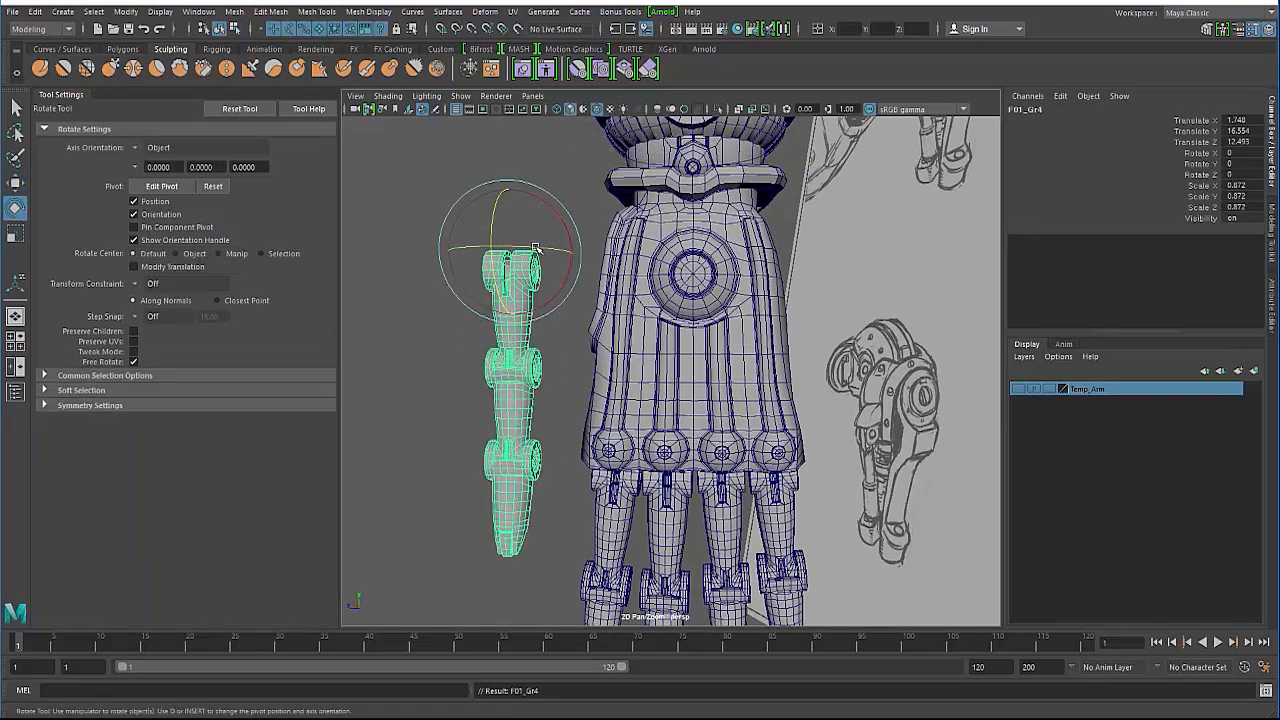
left_click_drag(535, 247, 1066, 170)
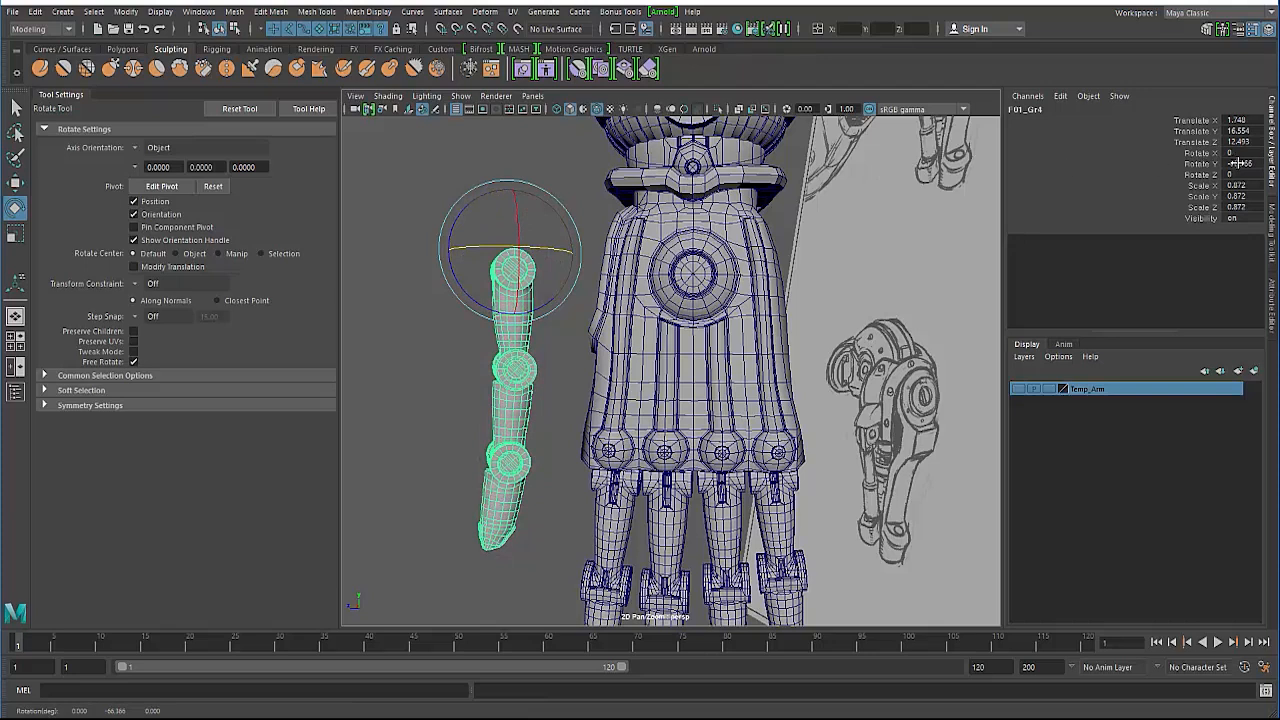
key("Return")
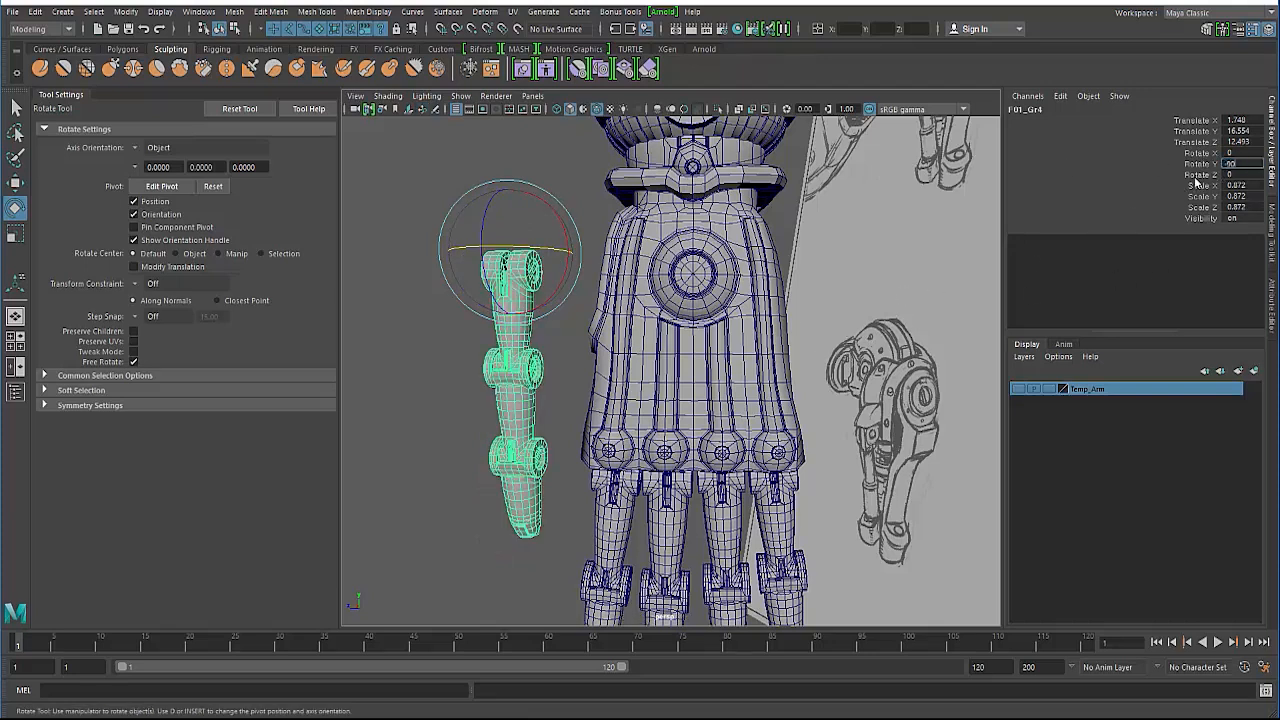
key("Return")
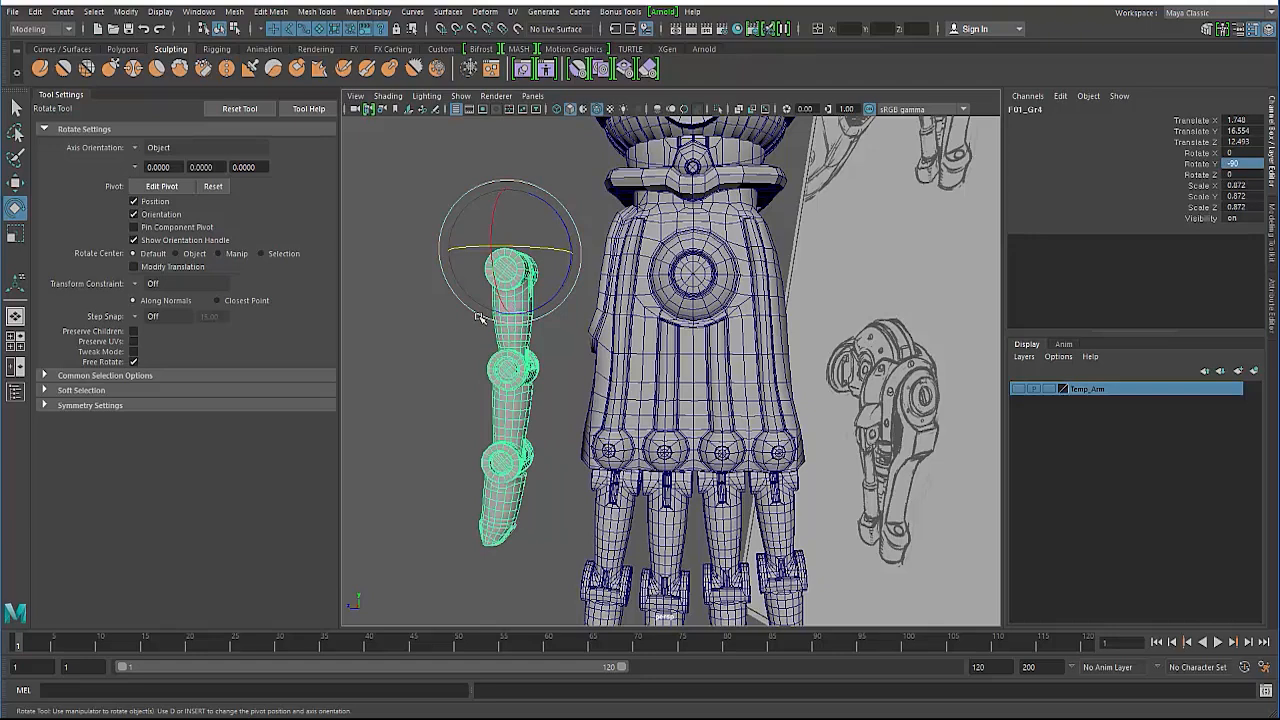
Rotate the loose finger outward and move its base to the hand plate's upper side, at about 17.58 in Y and 3.13 in Z, as a thumb.
left_click_drag(564, 231, 588, 259)
key("w")
left_click_drag(520, 297, 669, 176, "alt")
Rotate the thumb further outward to a Rotate Y of about -16 and nudge its base to about 3.09 in Z.
key("e")
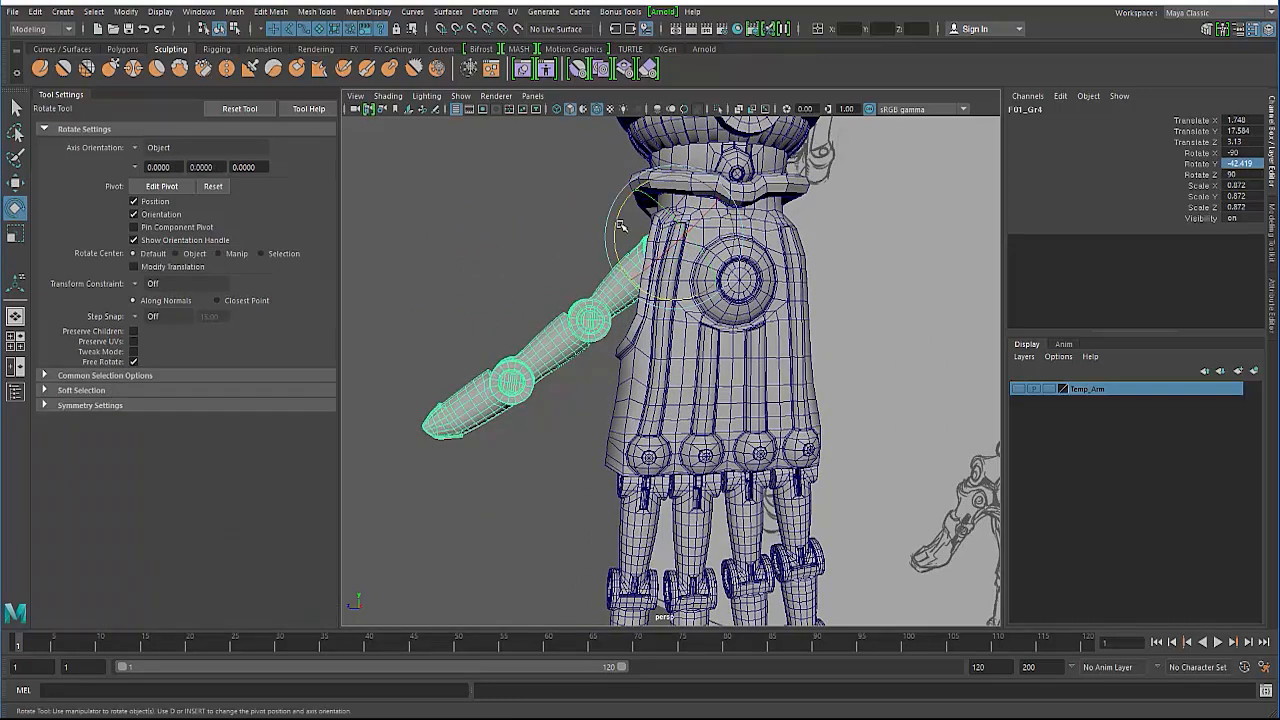
mouse_move(621, 222)
left_mouse_down()
mouse_move(608, 245)
mouse_move(618, 220)
mouse_move(616, 235)
left_mouse_up()
key("w")
key("e")
key("w")
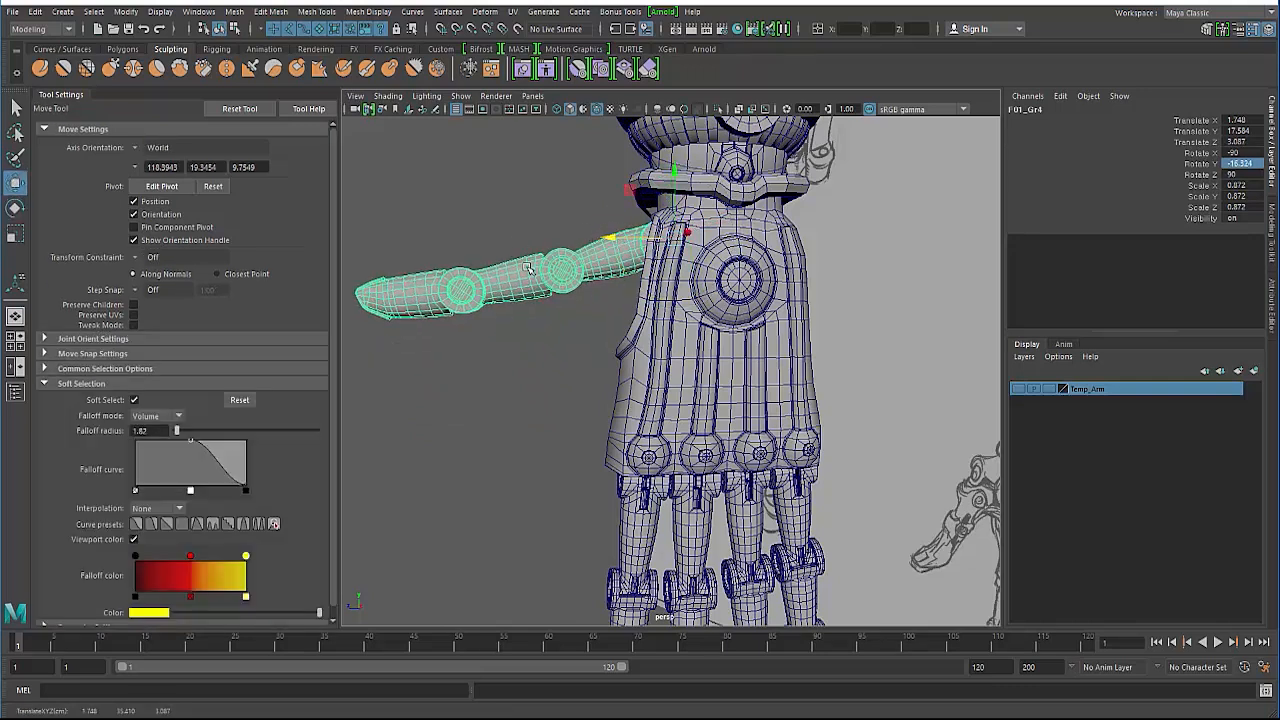
Select the group of the thumb's middle and tip segments and rotate it in Z so the thumb bends downward at its middle joint.
left_click(521, 276)
key("Up")
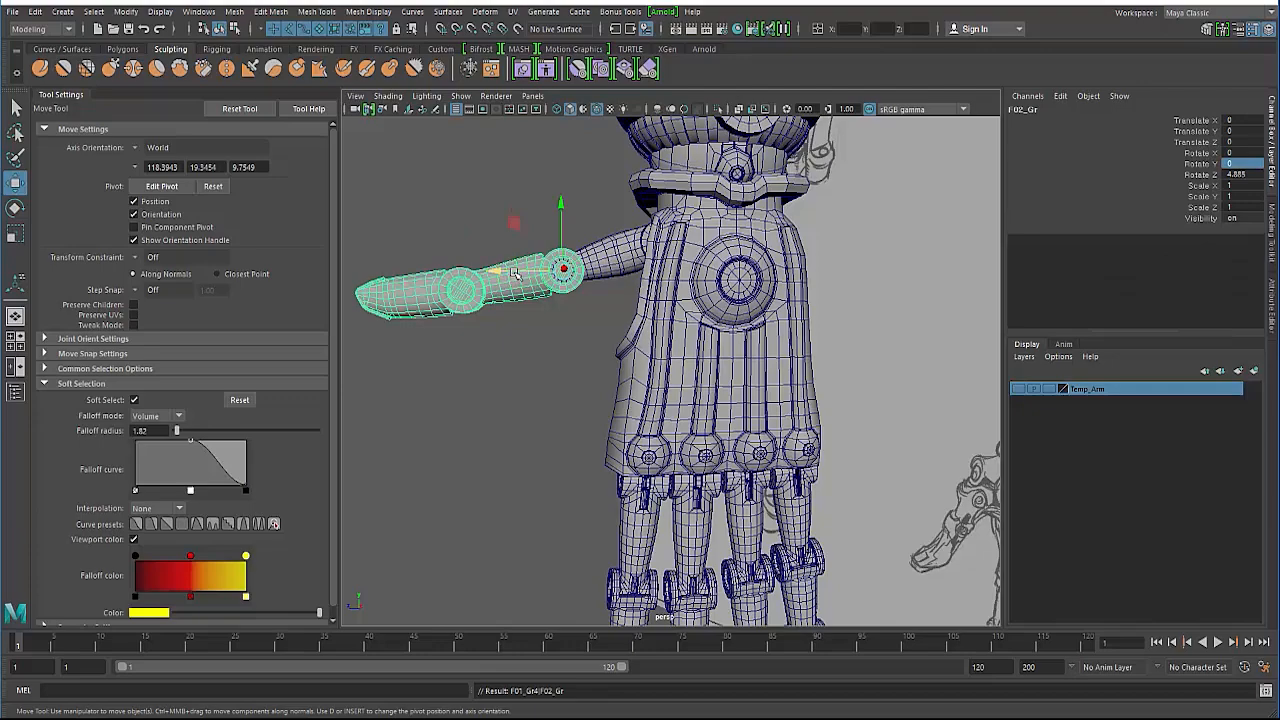
key("e")
left_click_drag(505, 262, 522, 322)
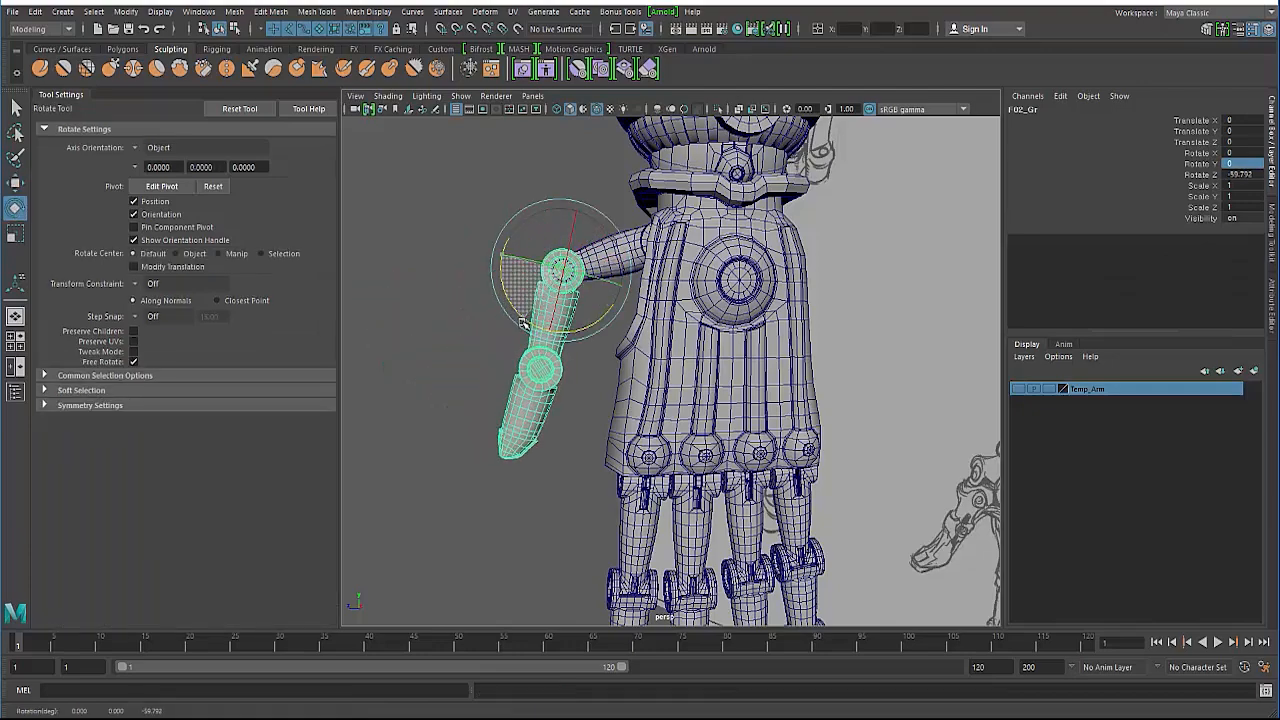
right_click_drag(566, 363, 524, 324, "alt")
middle_click_drag(524, 324, 494, 311, "alt")
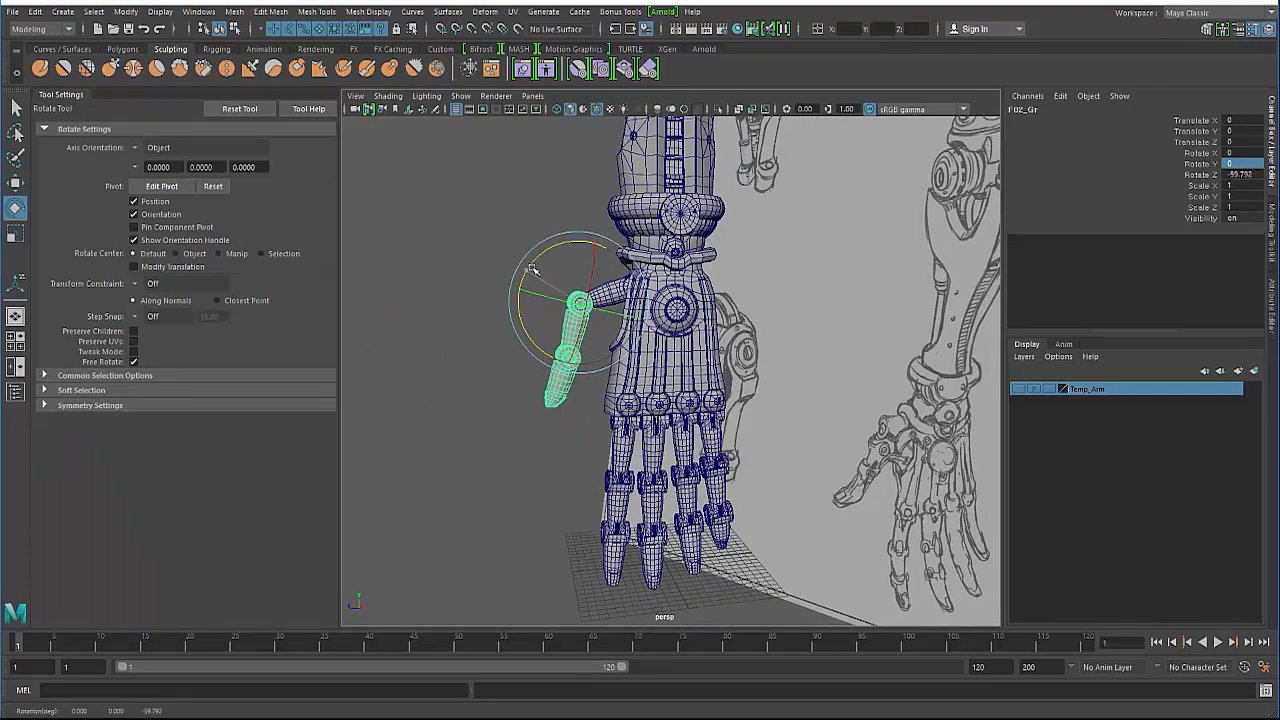
left_click_drag(532, 269, 537, 263)
left_click(463, 280)
left_click_drag(463, 280, 567, 298, "alt")
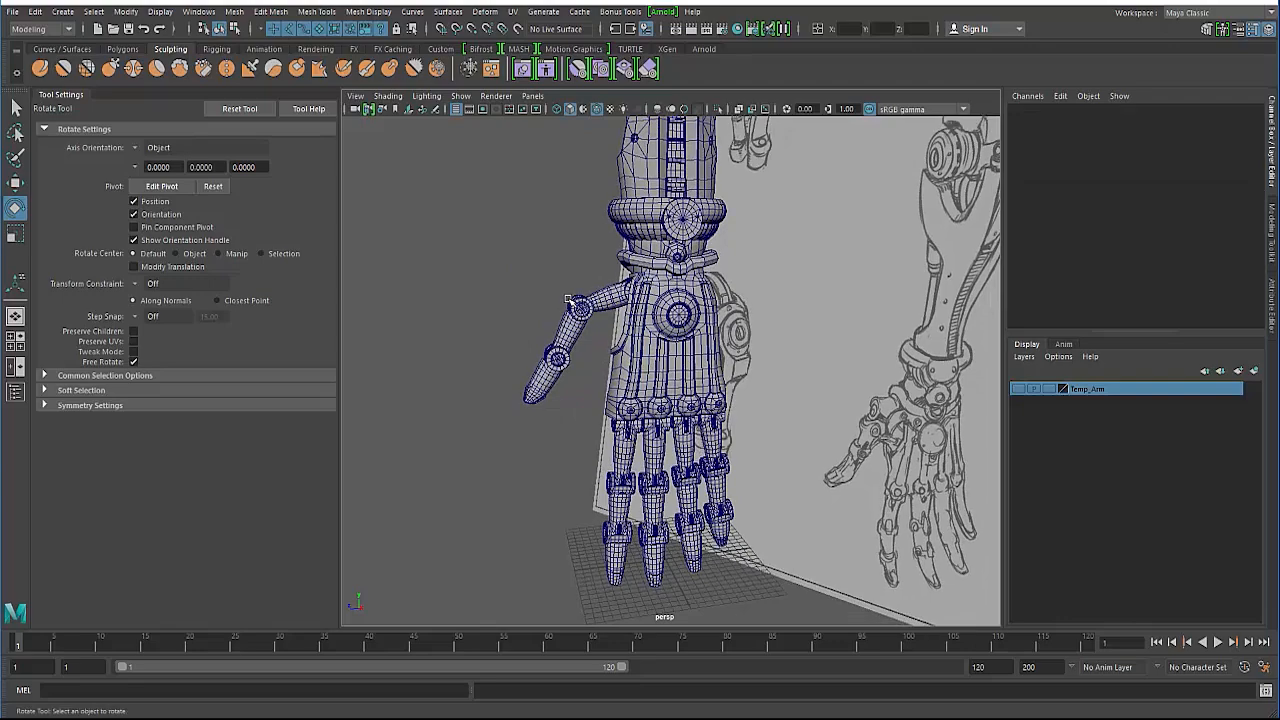
Select the whole thumb group, move it down to a Translate Y of about 16.4, and deselect it.
left_click(578, 300)
key("Up")
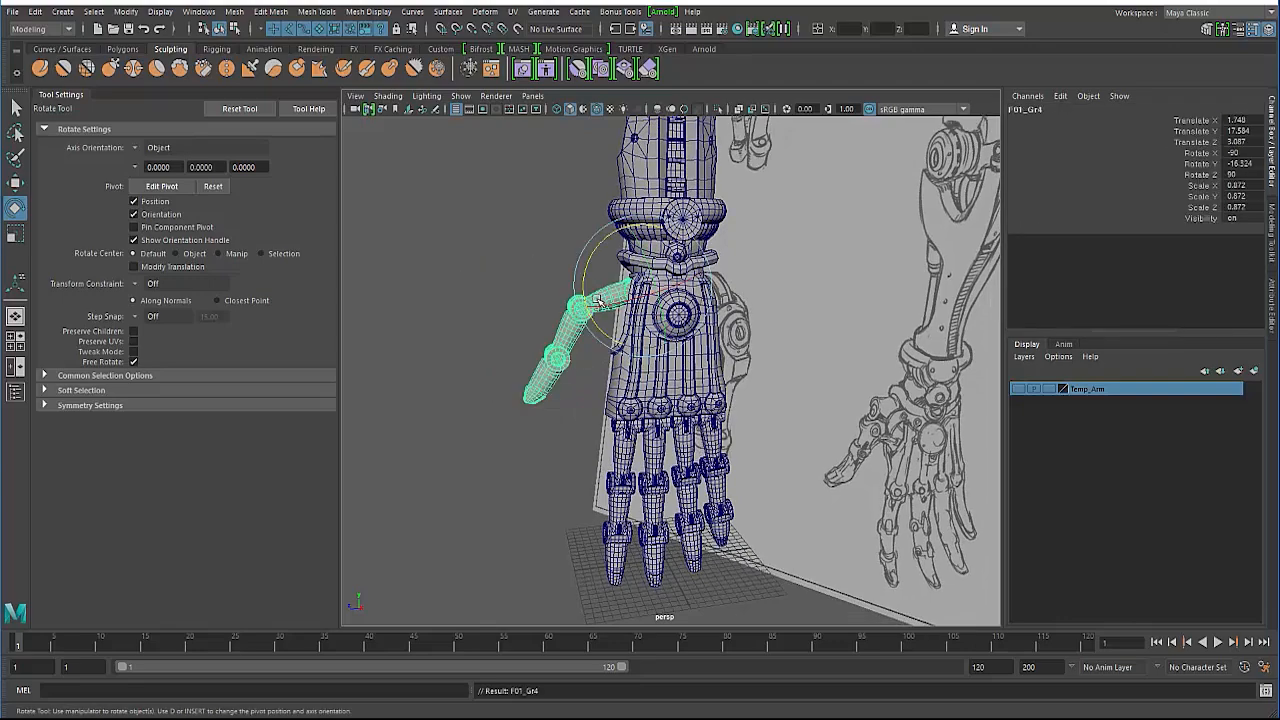
key("w")
middle_click_drag(641, 218, 641, 228)
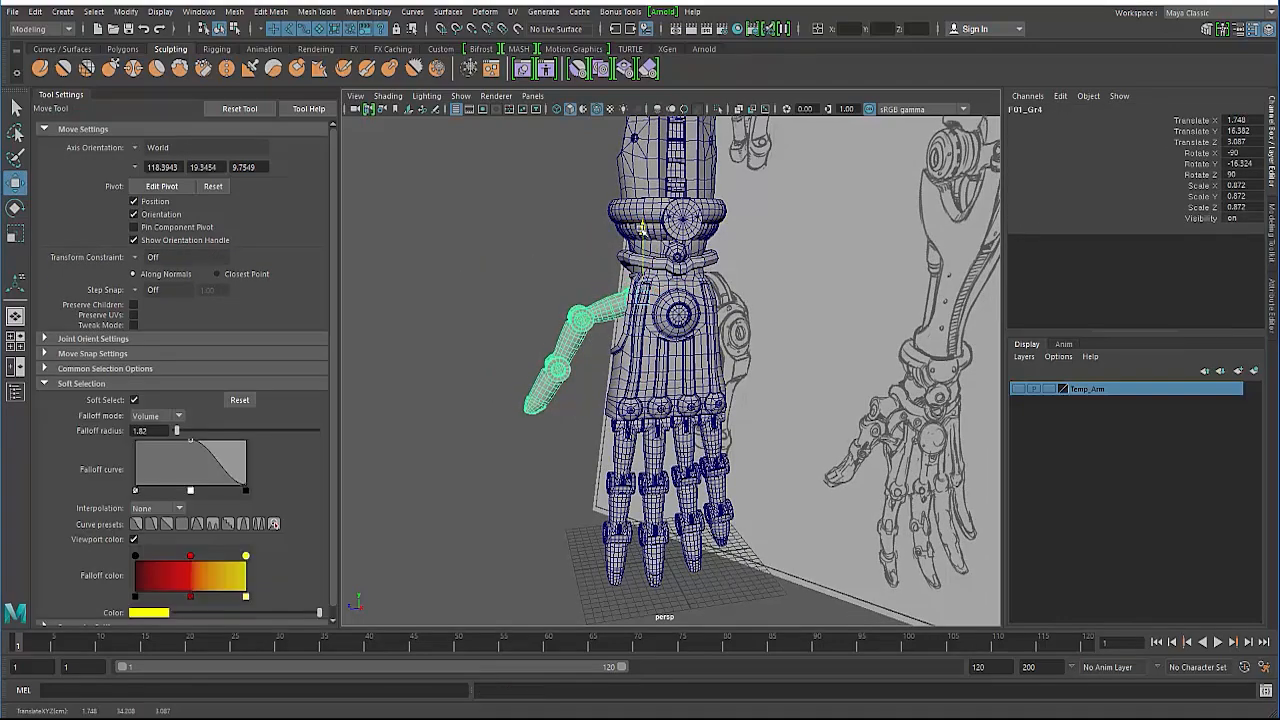
left_click(495, 281)
Select the whole thumb group starting from its base segment.
left_click_drag(600, 325, 649, 335, "alt")
scroll(649, 335, "up", 5)
left_click(587, 275)
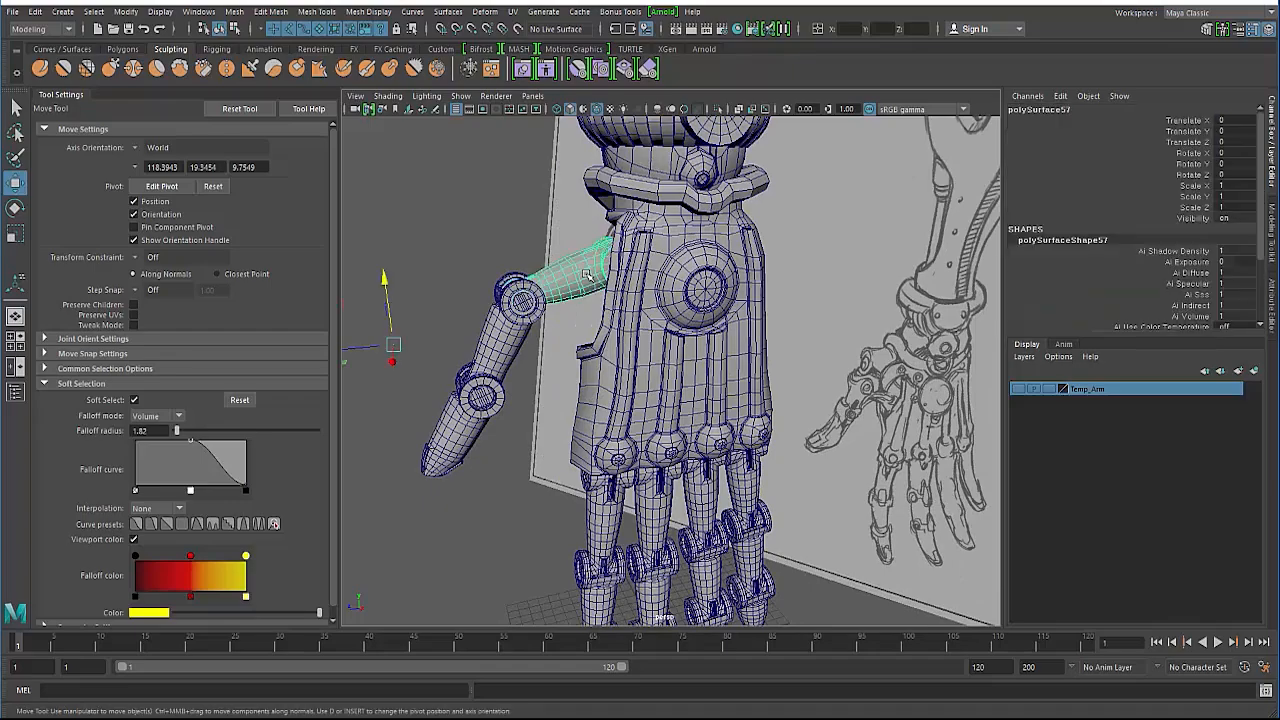
left_click_drag(587, 275, 660, 300, "alt")
key("Up")
left_click(570, 252)
key("Up")
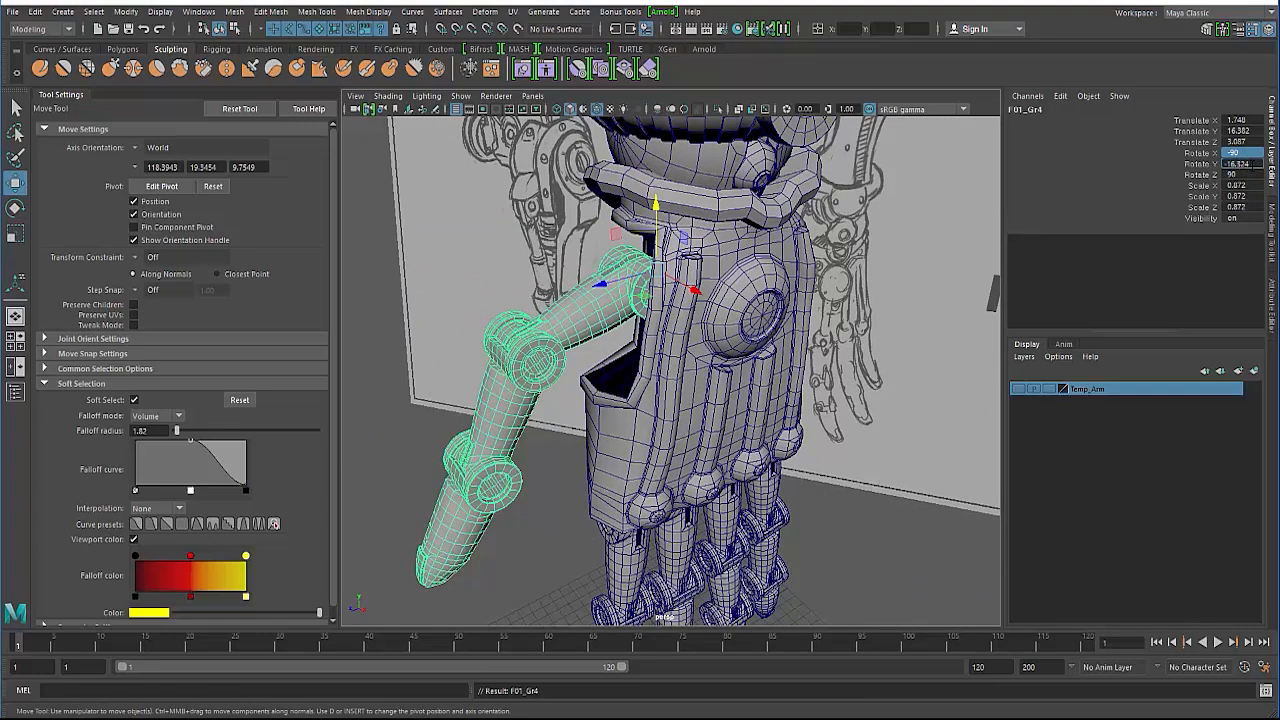
type("0")
key("Return")
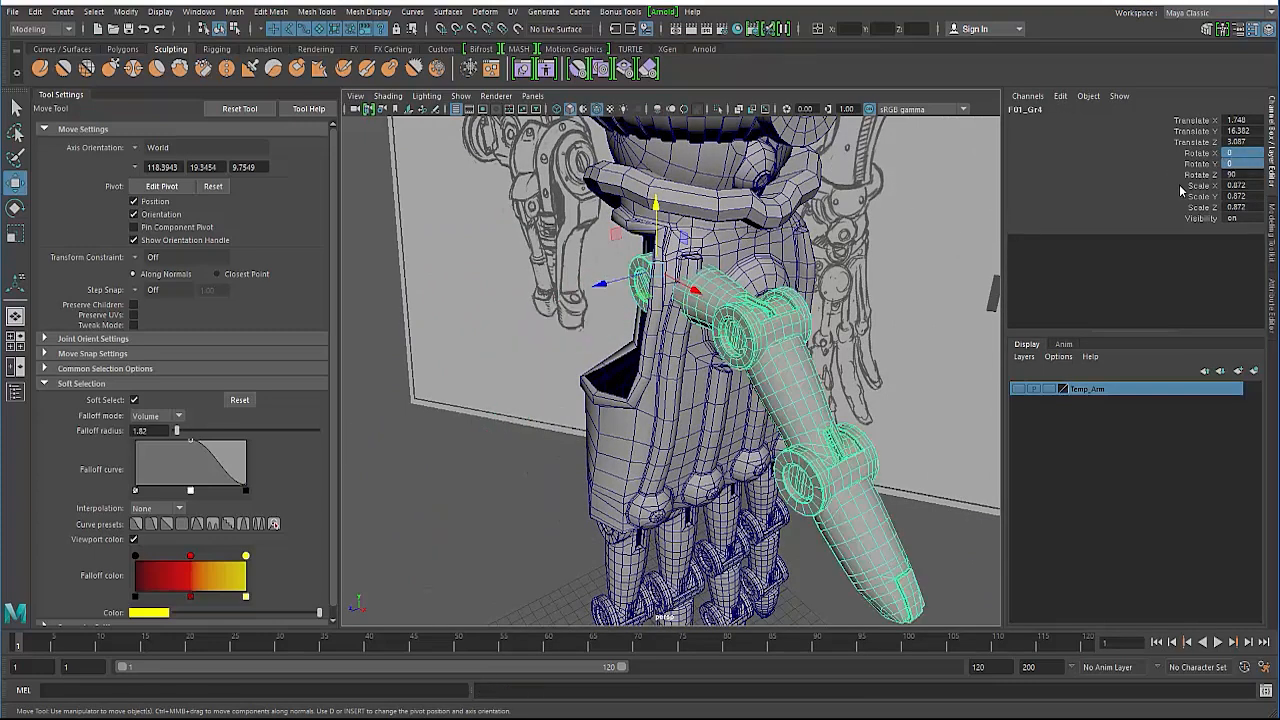
key("ctrl+z")
Set the thumb group's Rotate Y to 0 and isolate the group in the viewport.
double_click(1240, 174)
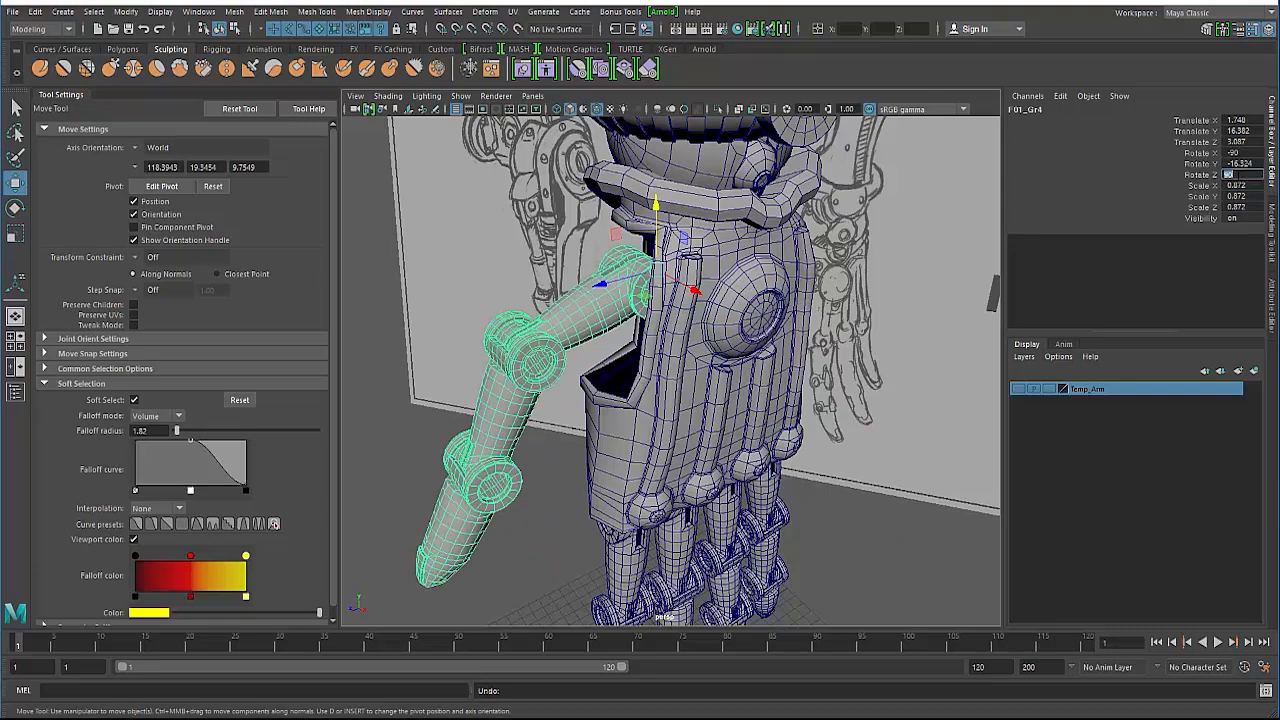
double_click(1239, 163)
key("Return")
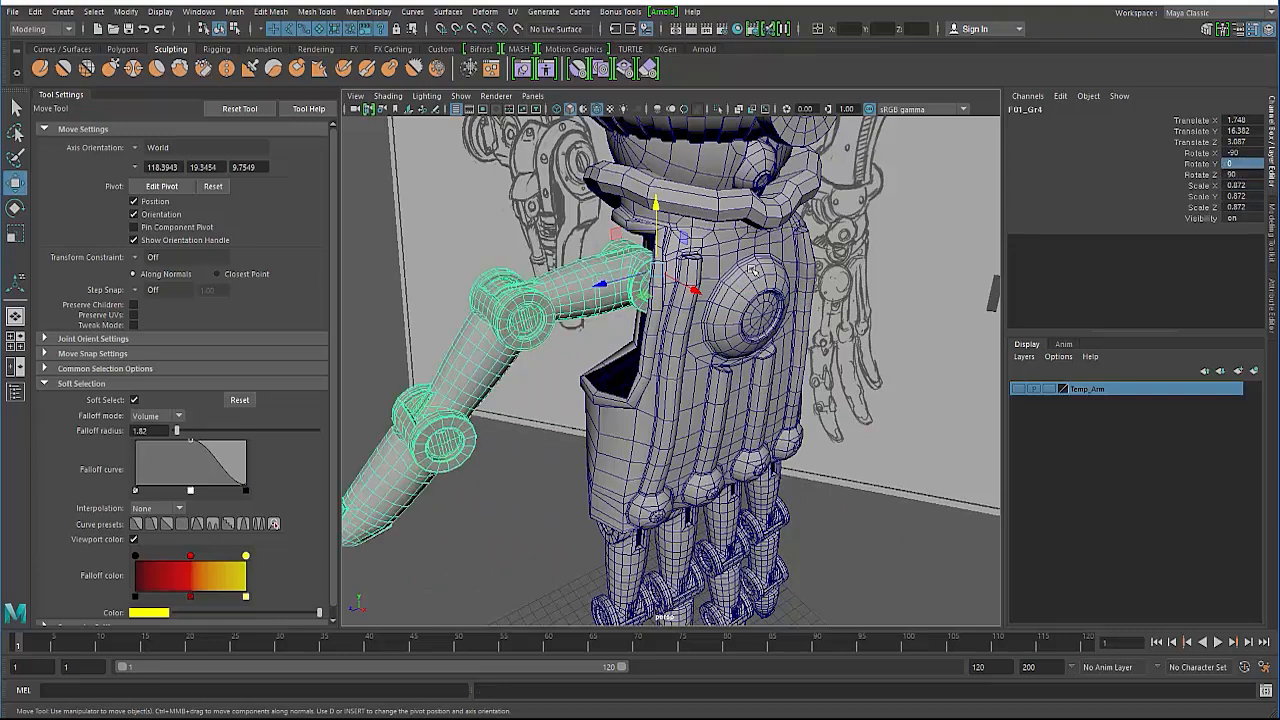
left_click(718, 109)
Select the vertices at the palm end of the thumb's base segment and turn off soft selection.
left_click_drag(614, 209, 645, 242, "alt")
left_click(585, 337)
left_click_drag(585, 337, 604, 312, "alt")
left_click(608, 368)
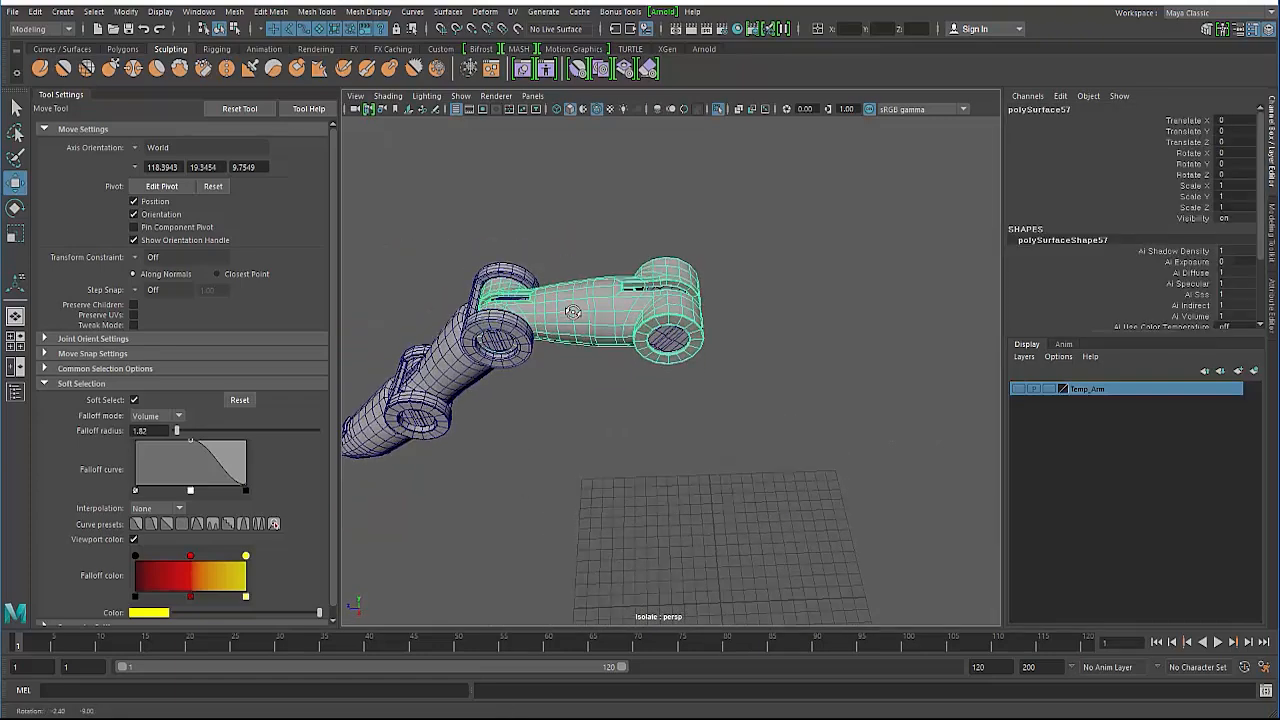
right_click_drag(583, 297, 585, 260)
left_click_drag(565, 200, 740, 436)
left_click_drag(614, 315, 597, 245, "alt")
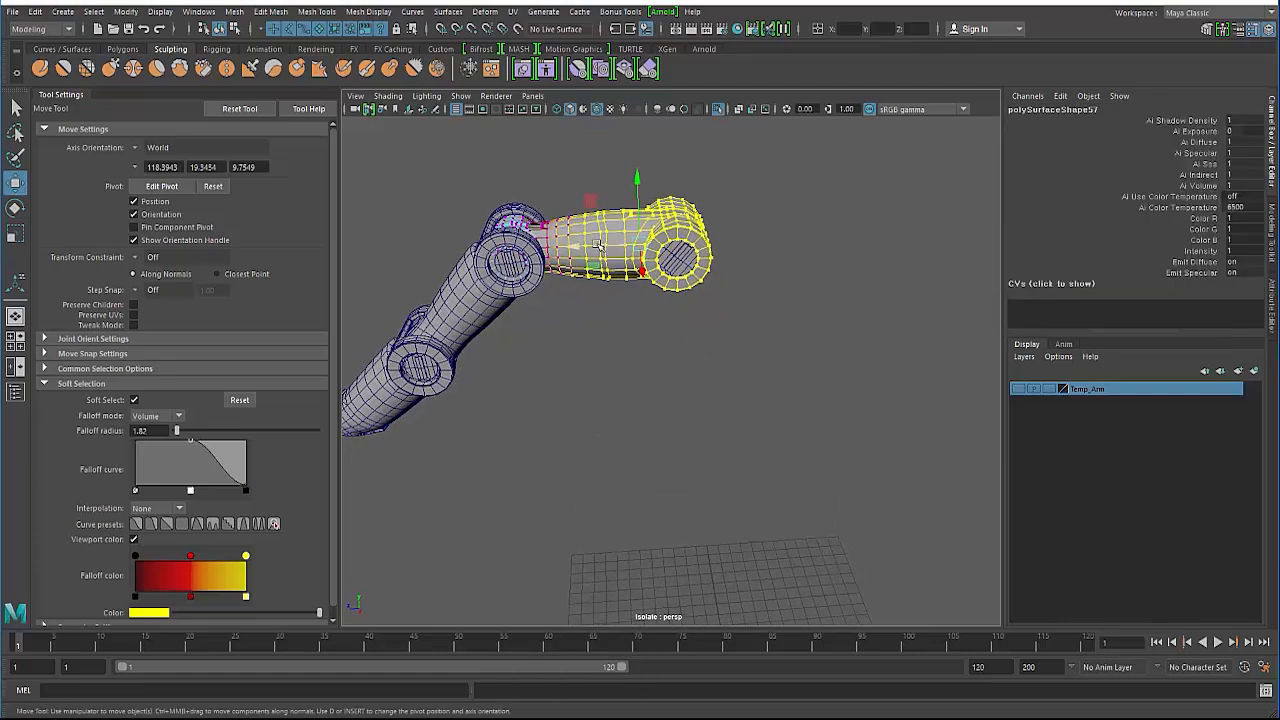
key("b")
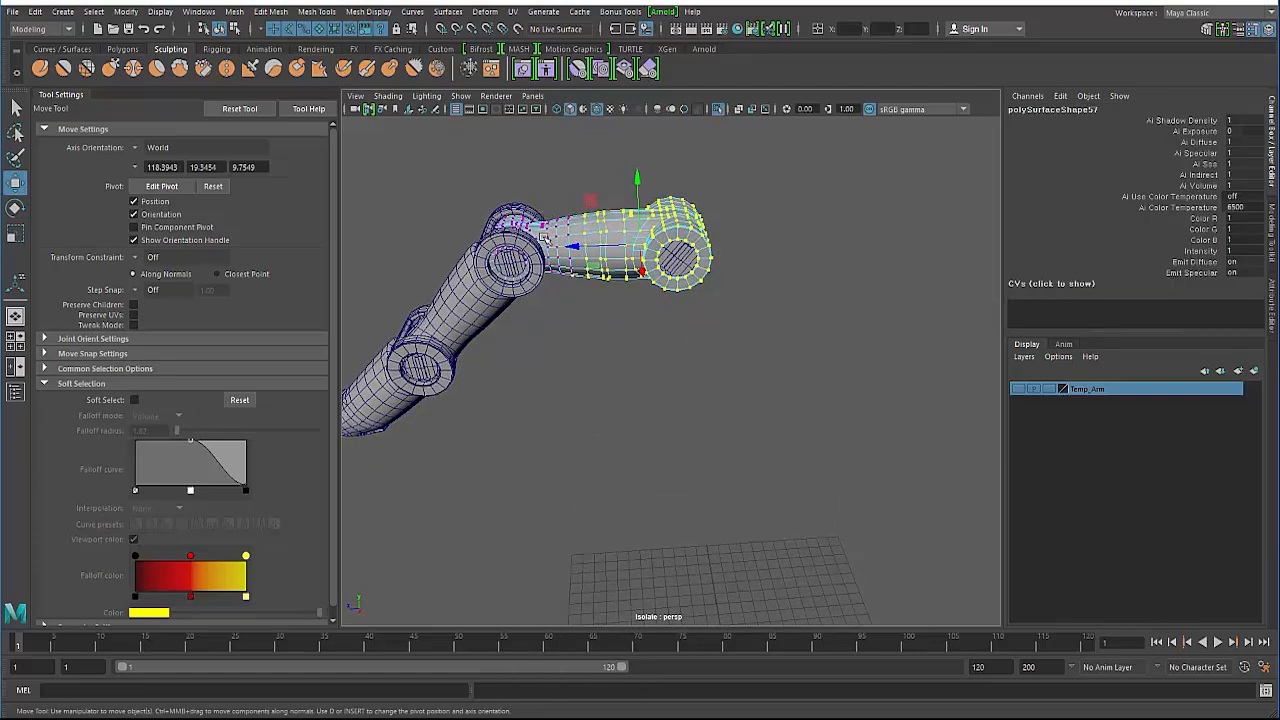
Delete three edge loops along the body of the thumb's base segment.
left_click_drag(556, 227, 772, 345, "alt")
left_click_drag(670, 297, 660, 400, "alt")
right_click_drag(600, 290, 634, 320, "alt")
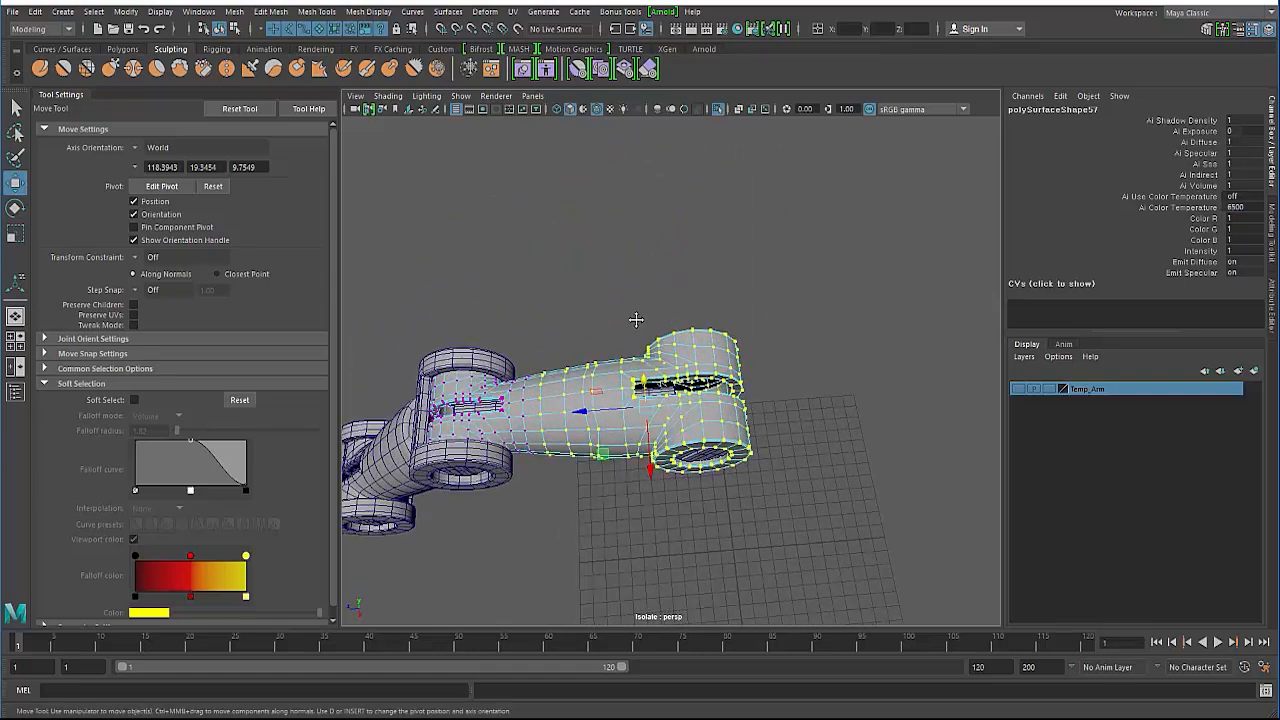
middle_click_drag(634, 320, 700, 236, "alt")
right_click_drag(586, 312, 587, 256)
left_click(617, 352)
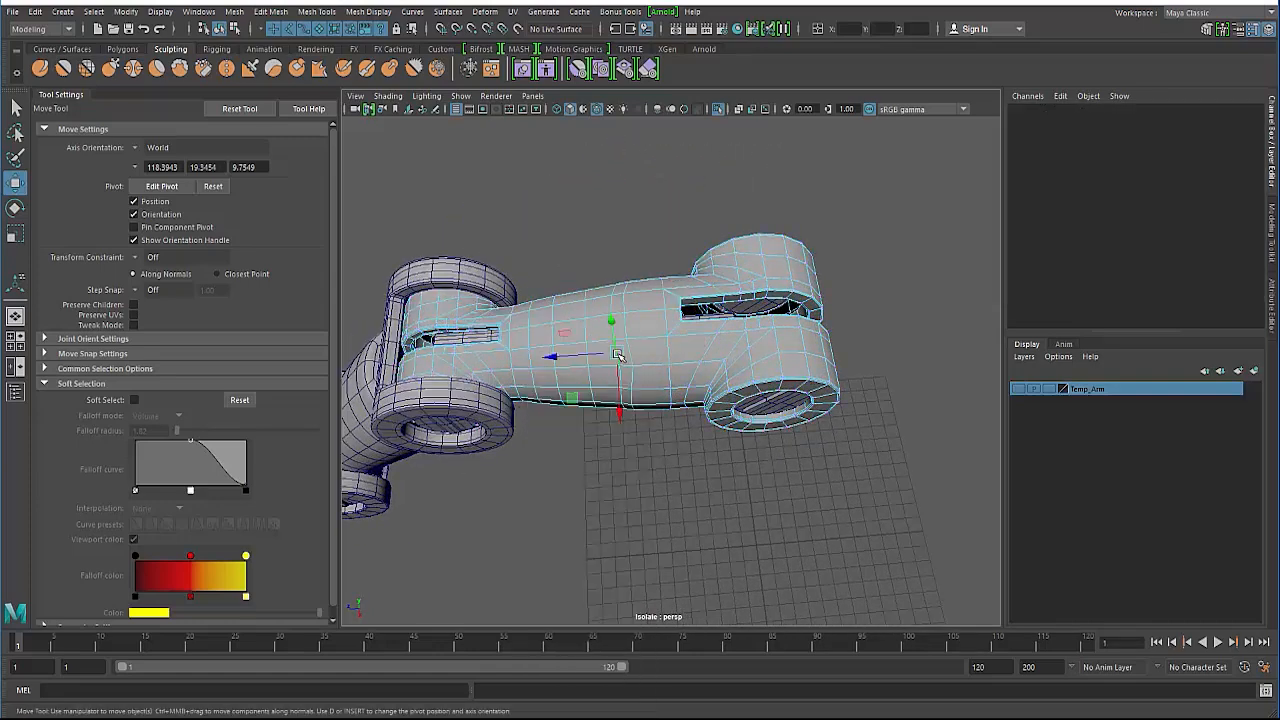
key("Delete")
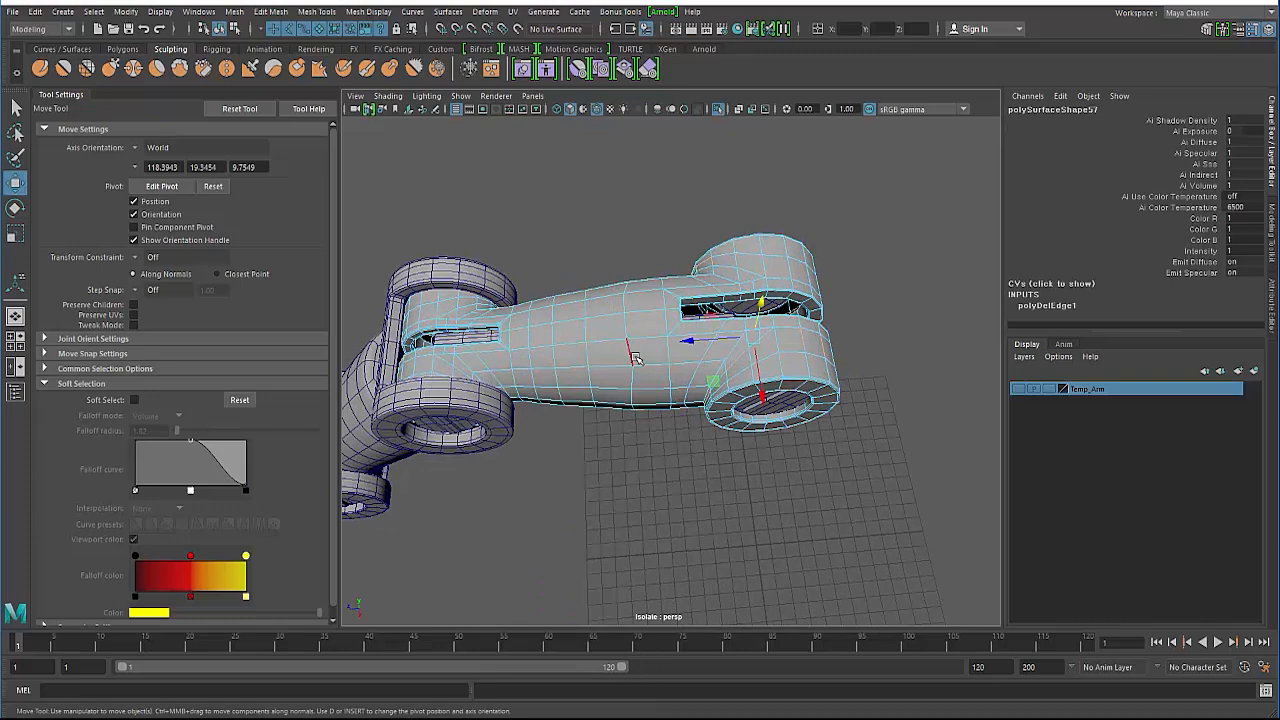
left_click(555, 362)
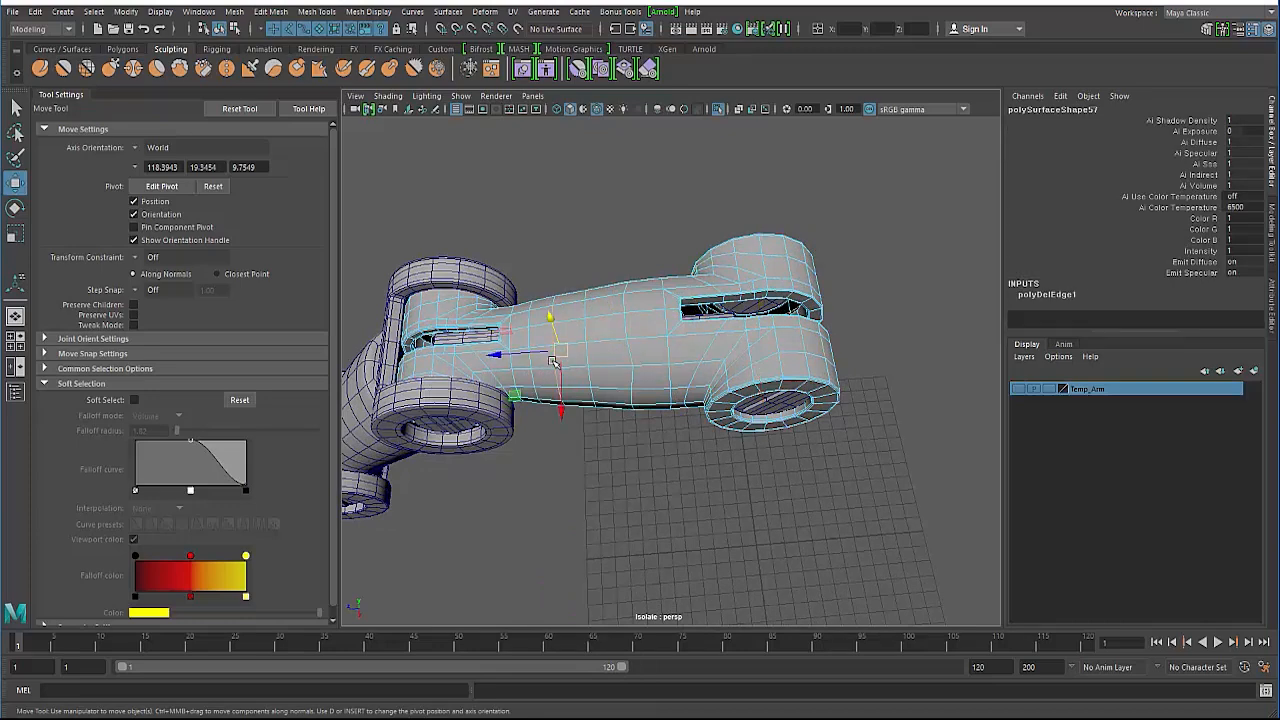
key("Delete")
left_click(531, 358)
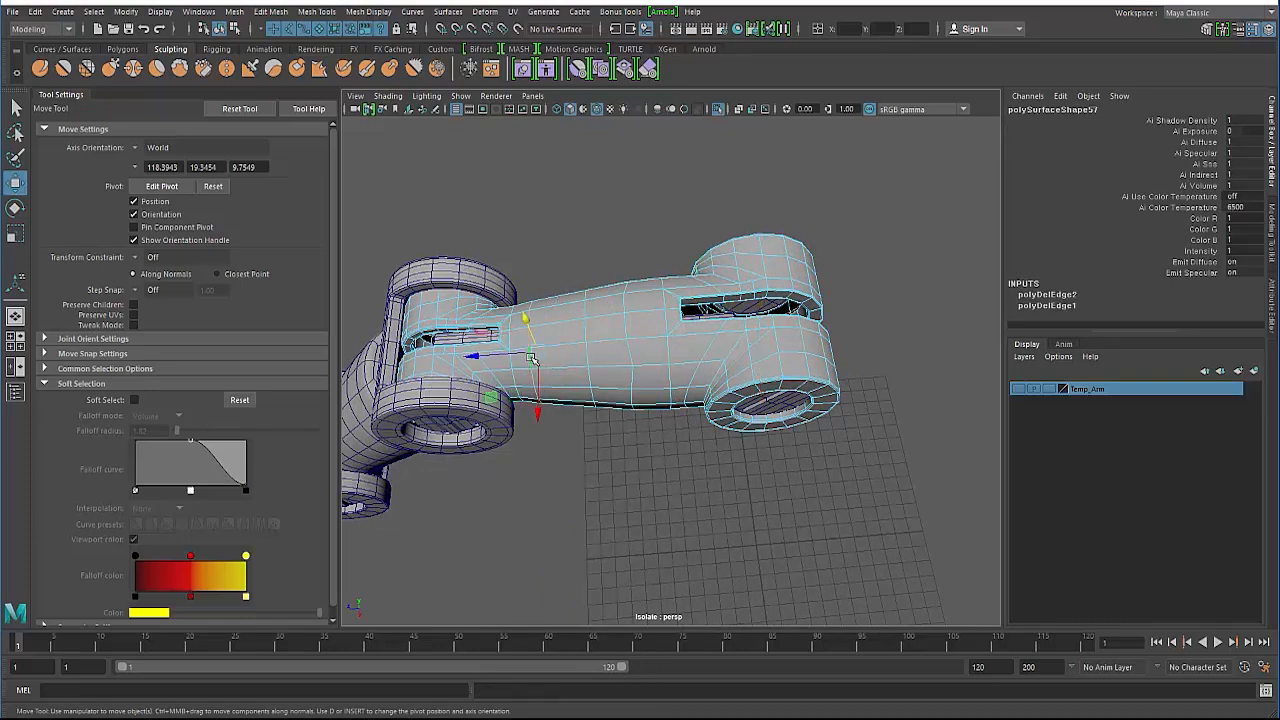
key("Delete")
left_click_drag(495, 376, 437, 398, "alt")
right_click_drag(609, 206, 543, 215)
middle_click_drag(543, 215, 511, 230, "alt")
left_click_drag(555, 146, 714, 330)
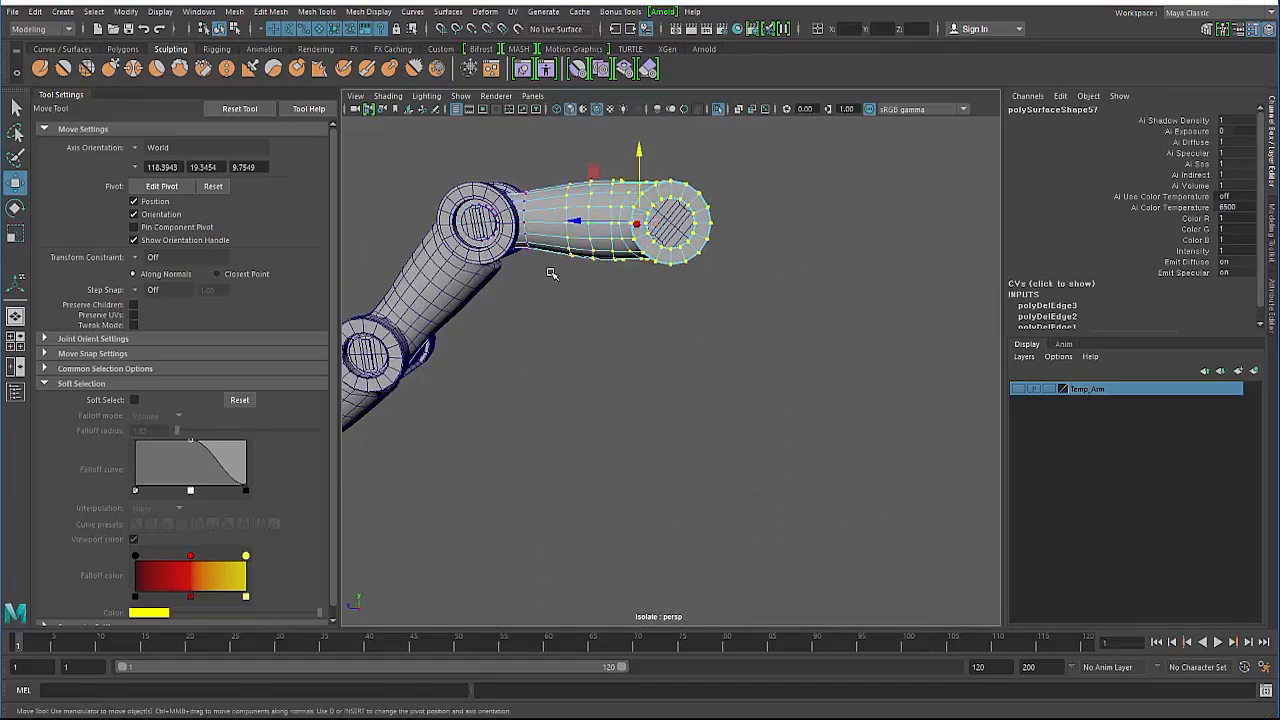
left_click_drag(551, 274, 560, 340, "alt")
With the whole thumb group in component mode, select the palm-end vertices including the joint cap and move them toward the middle joint.
key("F8")
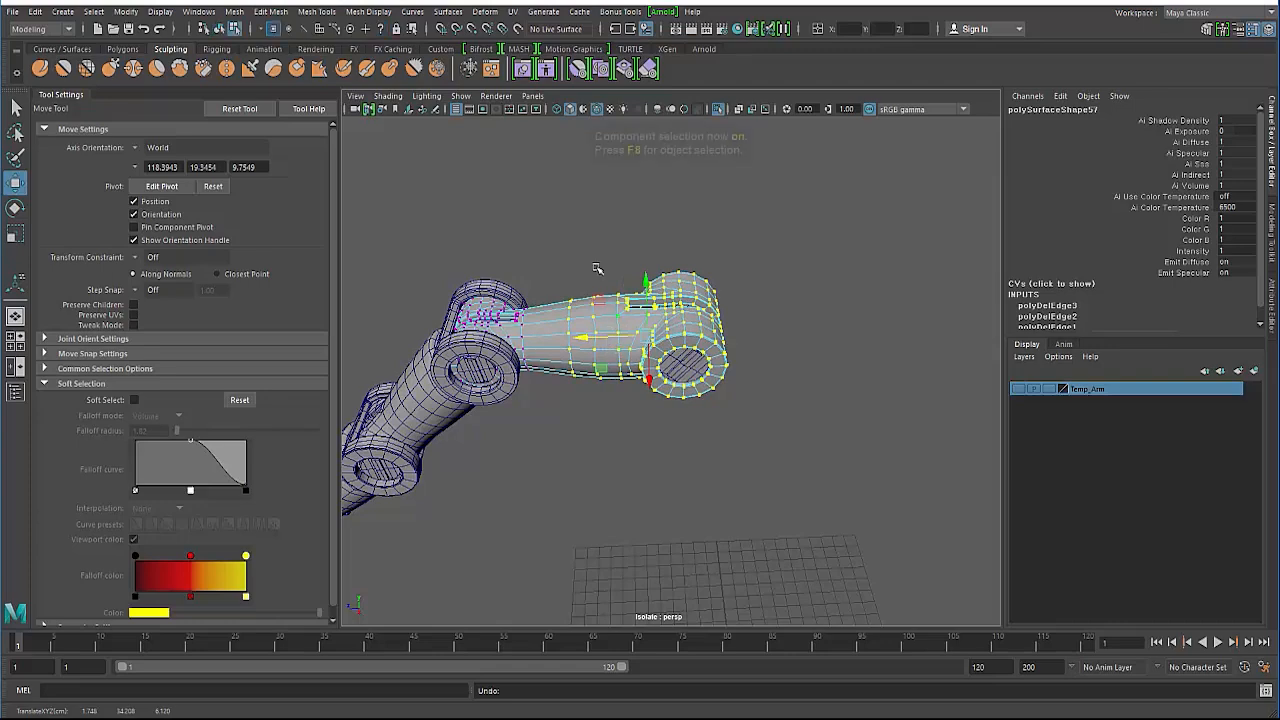
key("Up")
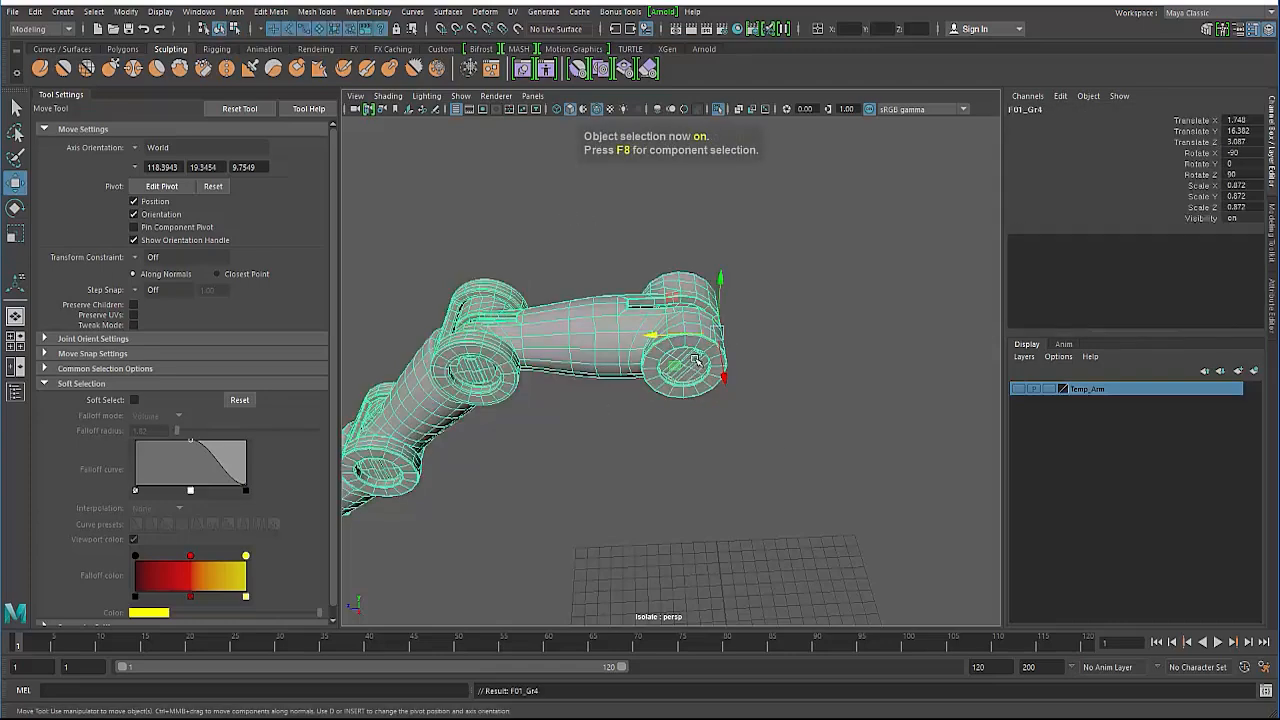
left_click(714, 391)
key("Up")
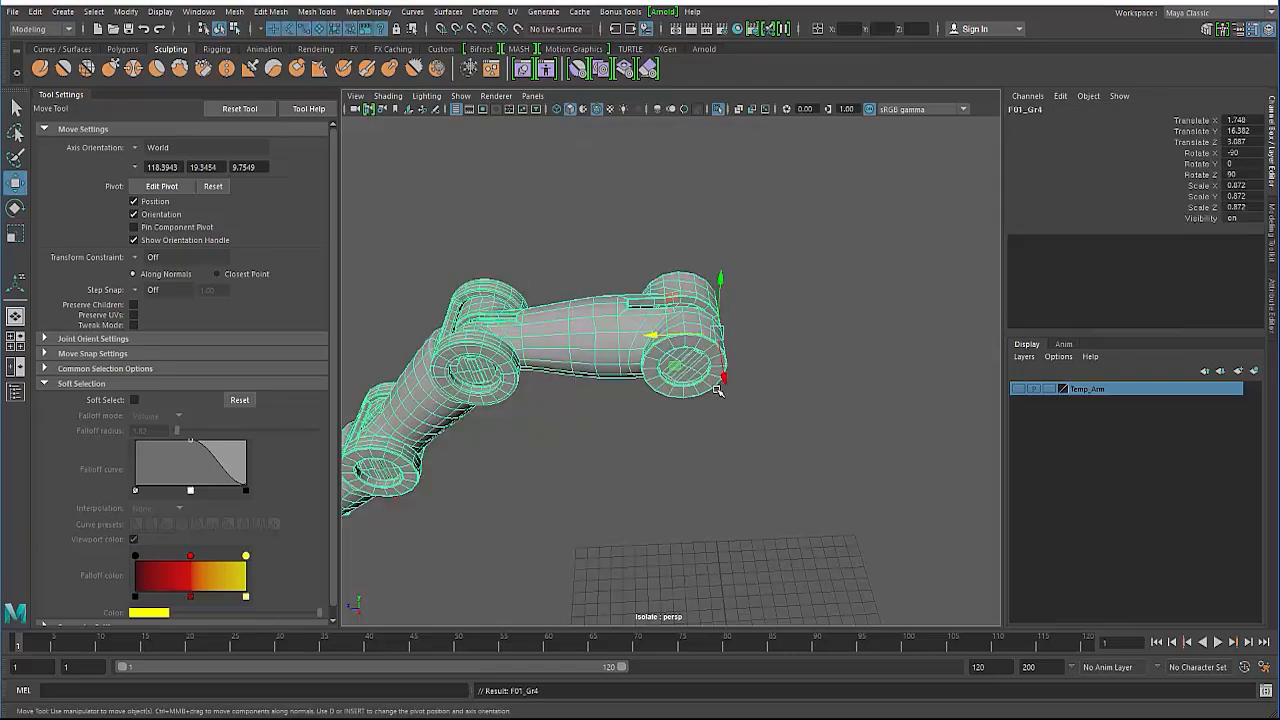
key("F8")
left_click_drag(548, 240, 782, 452)
left_click_drag(568, 338, 542, 348)
Scale the edge loop around the base segment beside the middle joint to refine the segment's taper.
right_click_drag(499, 350, 520, 356, "alt")
middle_click_drag(520, 356, 537, 374, "alt")
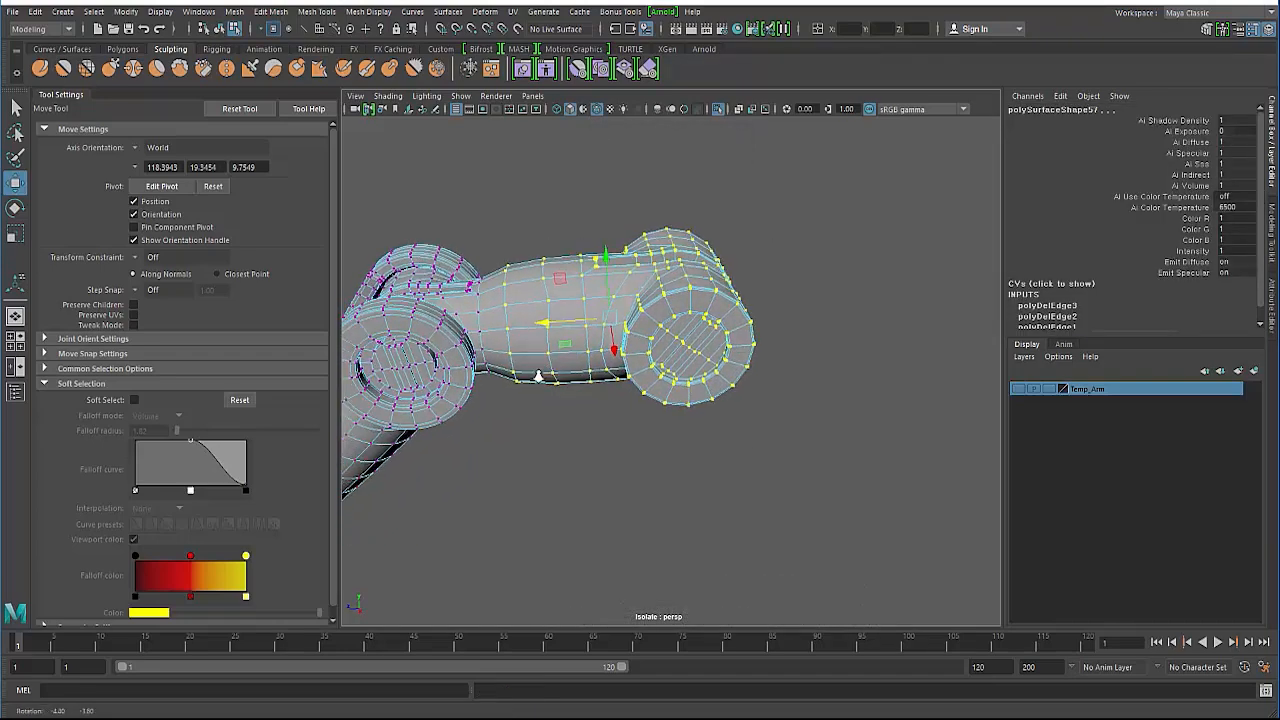
right_click_drag(537, 374, 570, 374, "alt")
middle_click_drag(570, 374, 640, 420, "alt")
right_click_drag(540, 311, 546, 231)
left_click(541, 318)
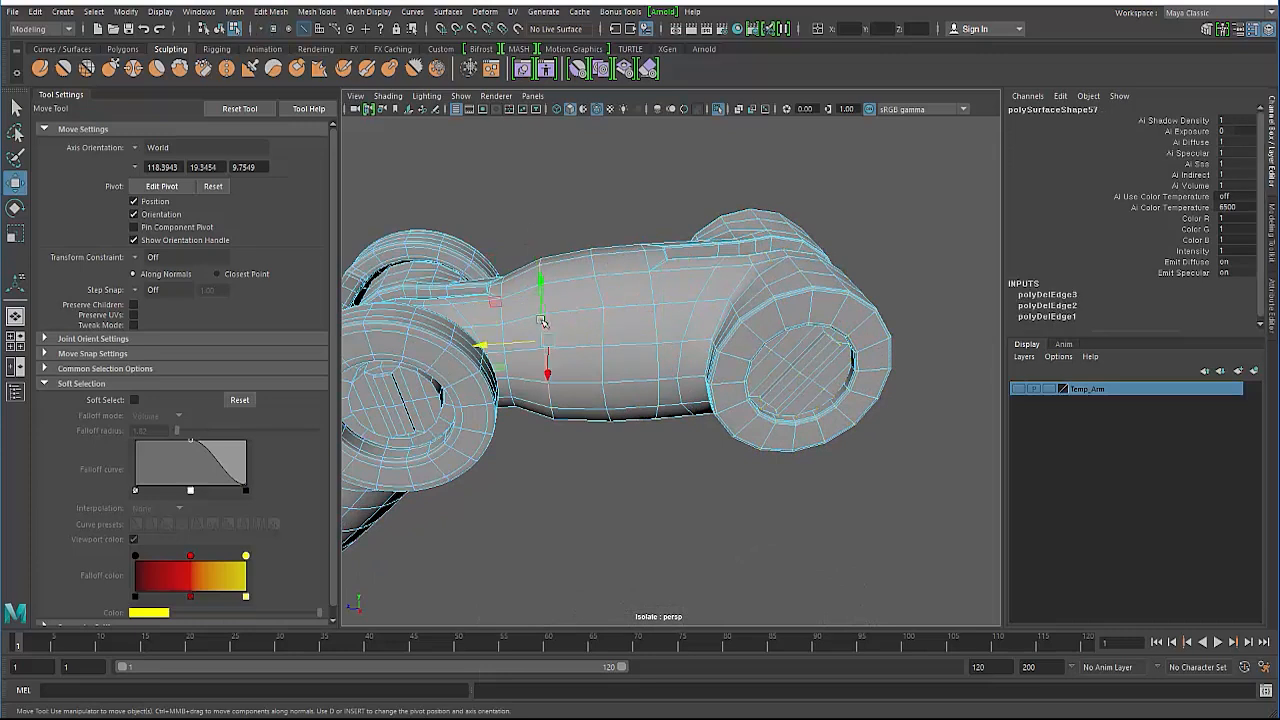
key("t")
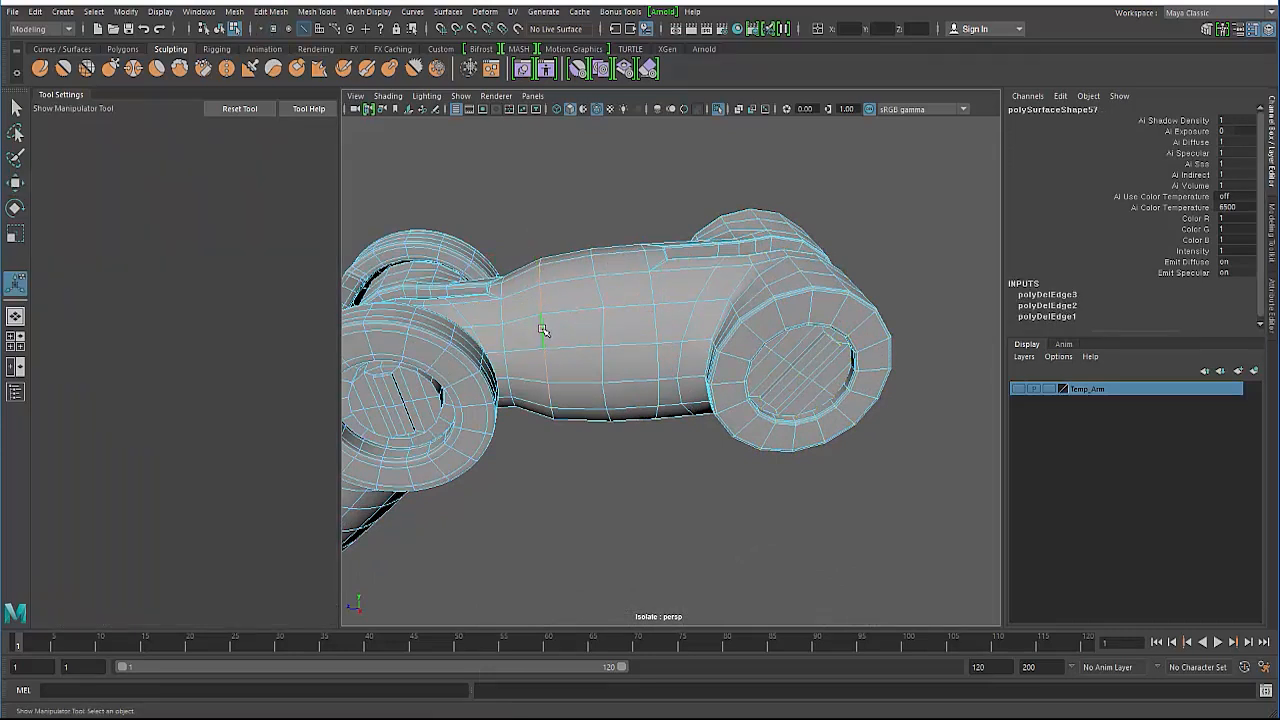
key("r")
left_click_drag(546, 338, 586, 290)
double_click(596, 268)
Move the base segment's palm-end vertices closer to the middle joint to shorten it further, and return to object mode with nothing selected.
right_click_drag(586, 290, 575, 165)
left_click_drag(569, 157, 874, 507)
left_click_drag(620, 300, 629, 409, "alt")
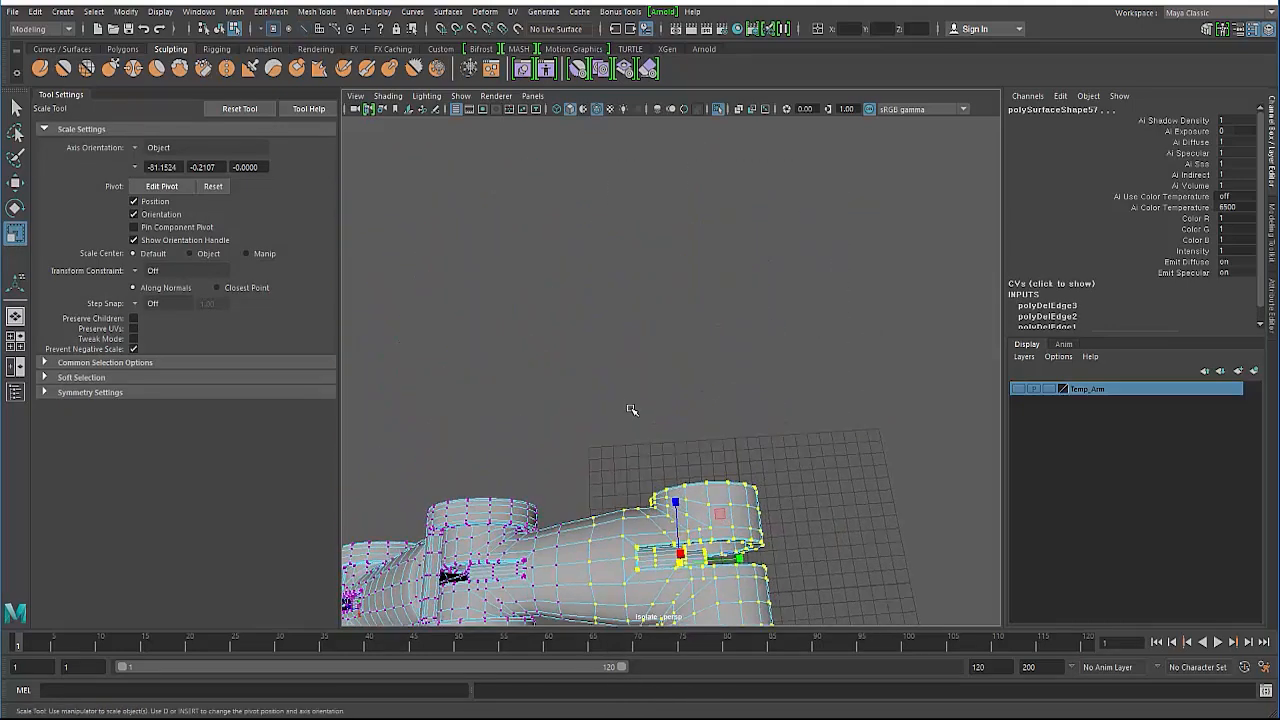
key("w")
left_click_drag(680, 478, 561, 435, "alt")
left_click_drag(534, 362, 535, 251, "alt")
left_click_drag(561, 139, 810, 388)
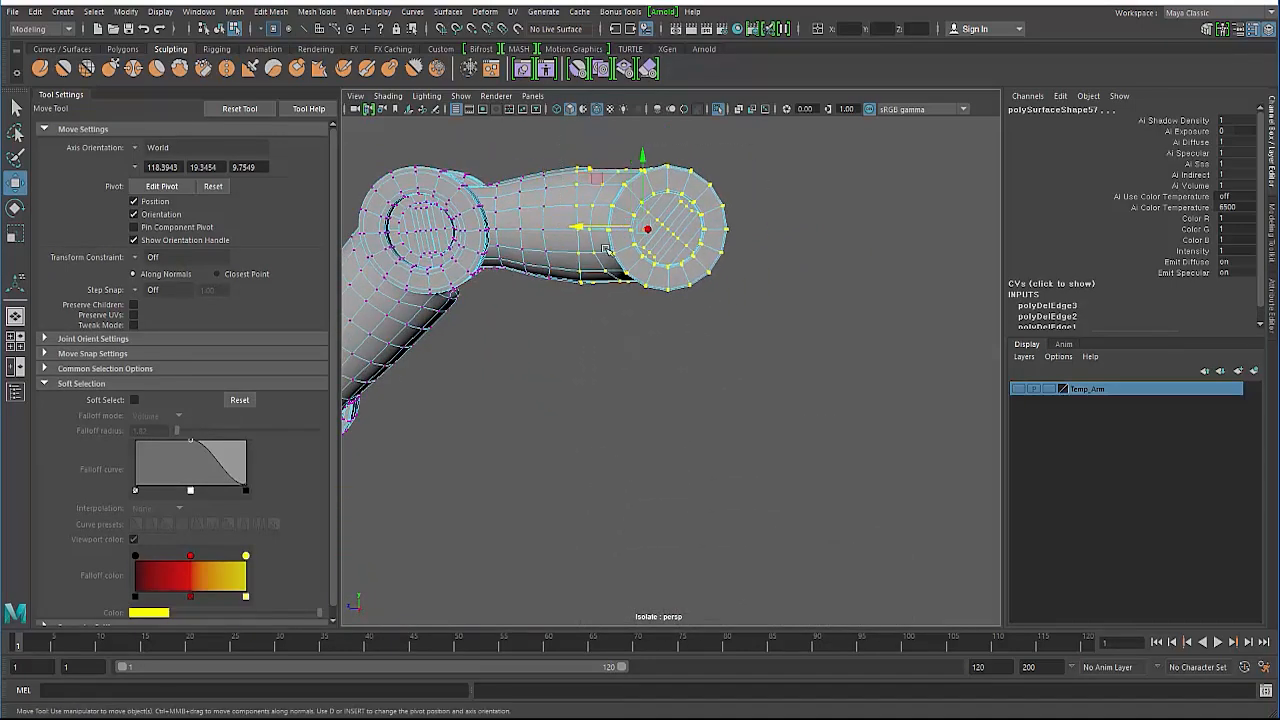
left_click_drag(582, 227, 558, 223)
right_click_drag(556, 246, 560, 200)
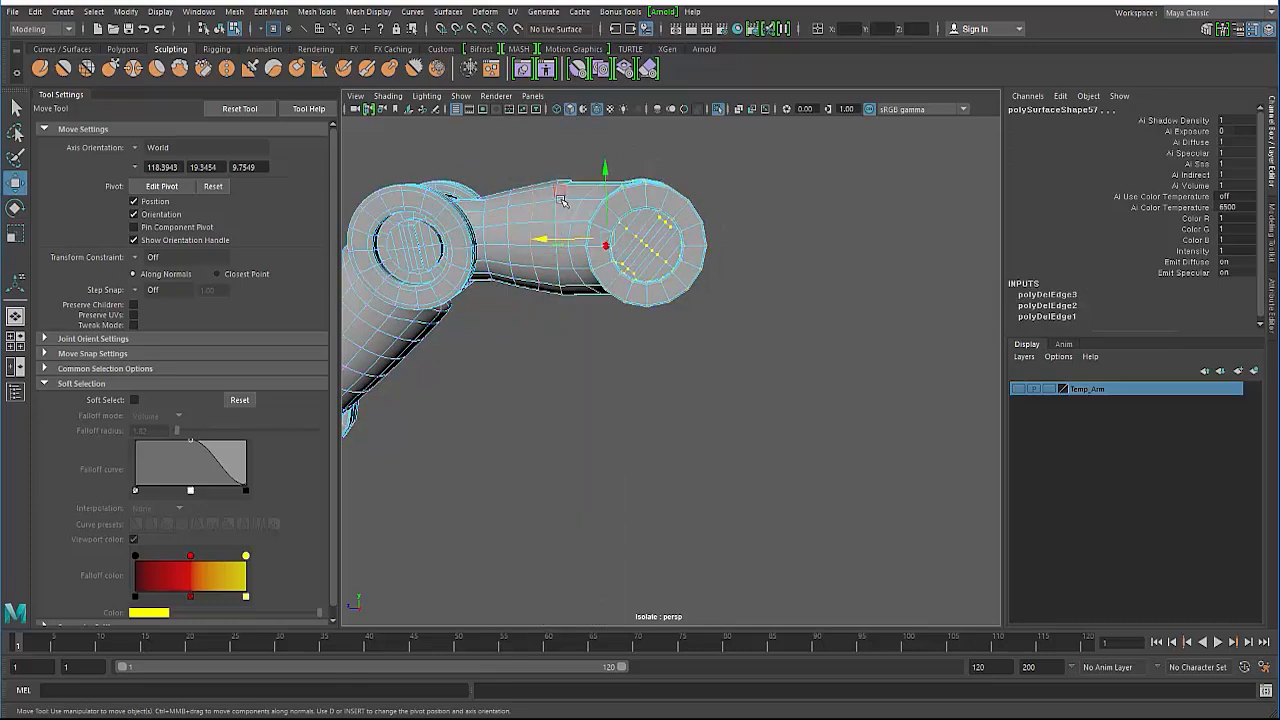
left_click_drag(558, 230, 476, 270, "alt")
key("F8")
left_click(553, 363)
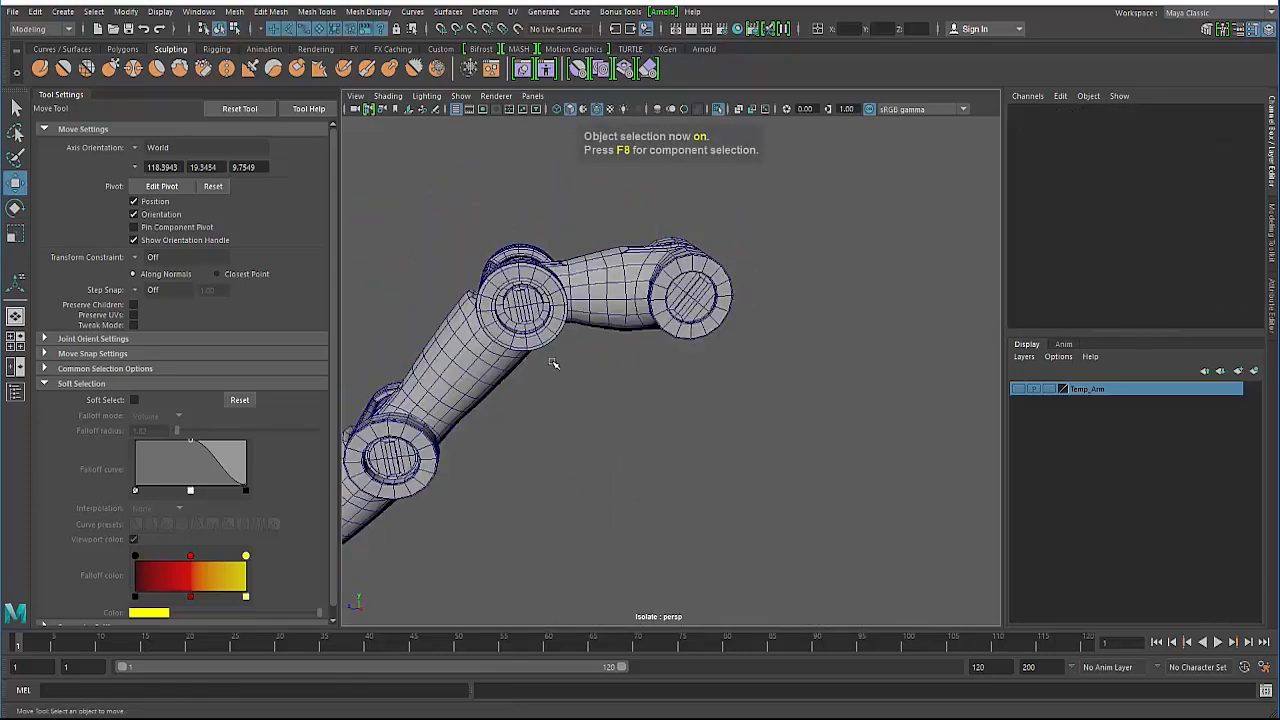
Select the group of the thumb's middle and tip segments and end the isolated view.
right_click_drag(553, 363, 463, 323, "alt")
left_click_drag(463, 323, 604, 324, "alt")
left_click(553, 312)
key("Up")
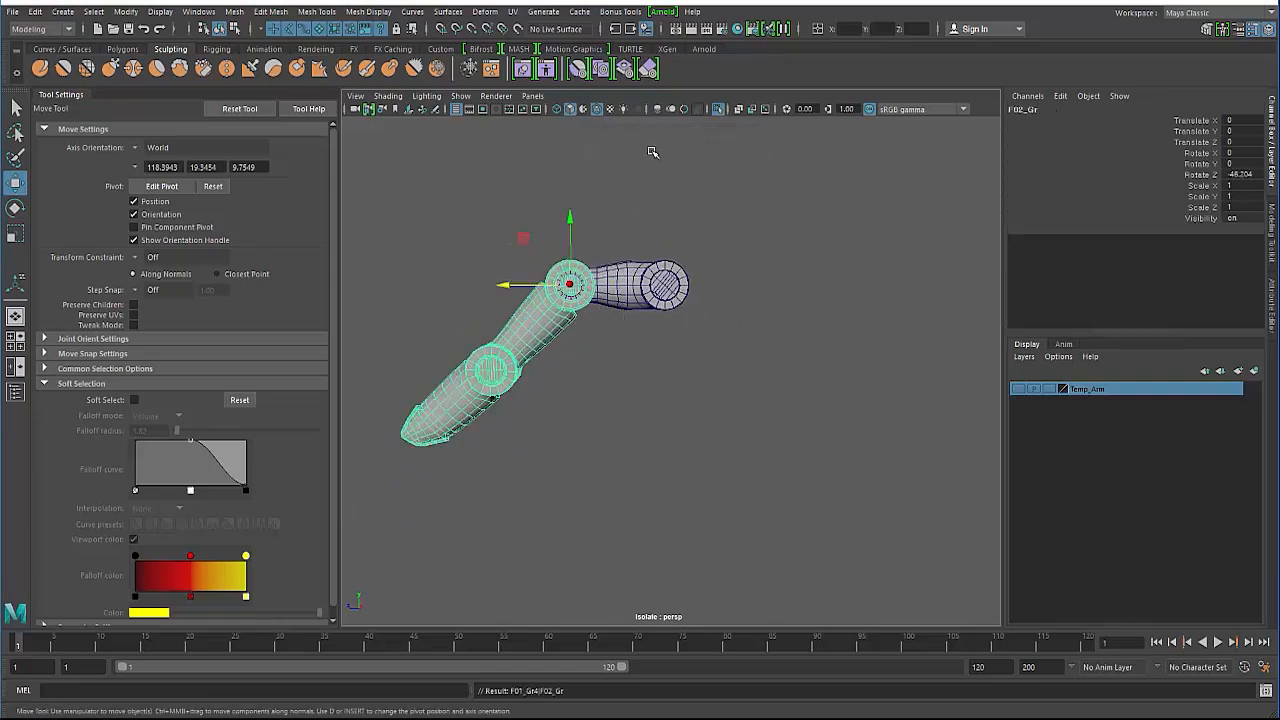
left_click(717, 110)
right_click_drag(629, 405, 556, 369, "alt")
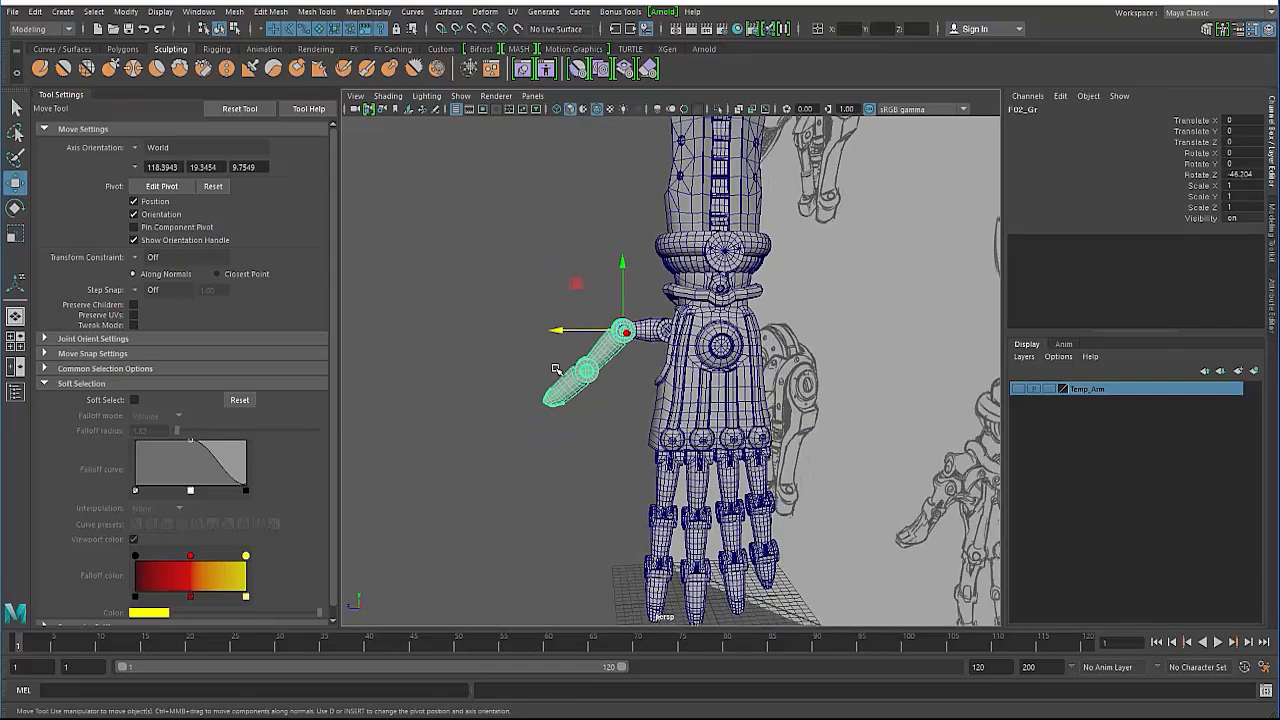
Straighten the thumb by setting Rotate Z of its middle and tip segment group to 0.
left_click_drag(618, 346, 680, 377, "alt")
right_click_drag(680, 377, 775, 450, "alt")
left_click(643, 352)
left_click_drag(591, 346, 603, 354, "alt")
key("Up")
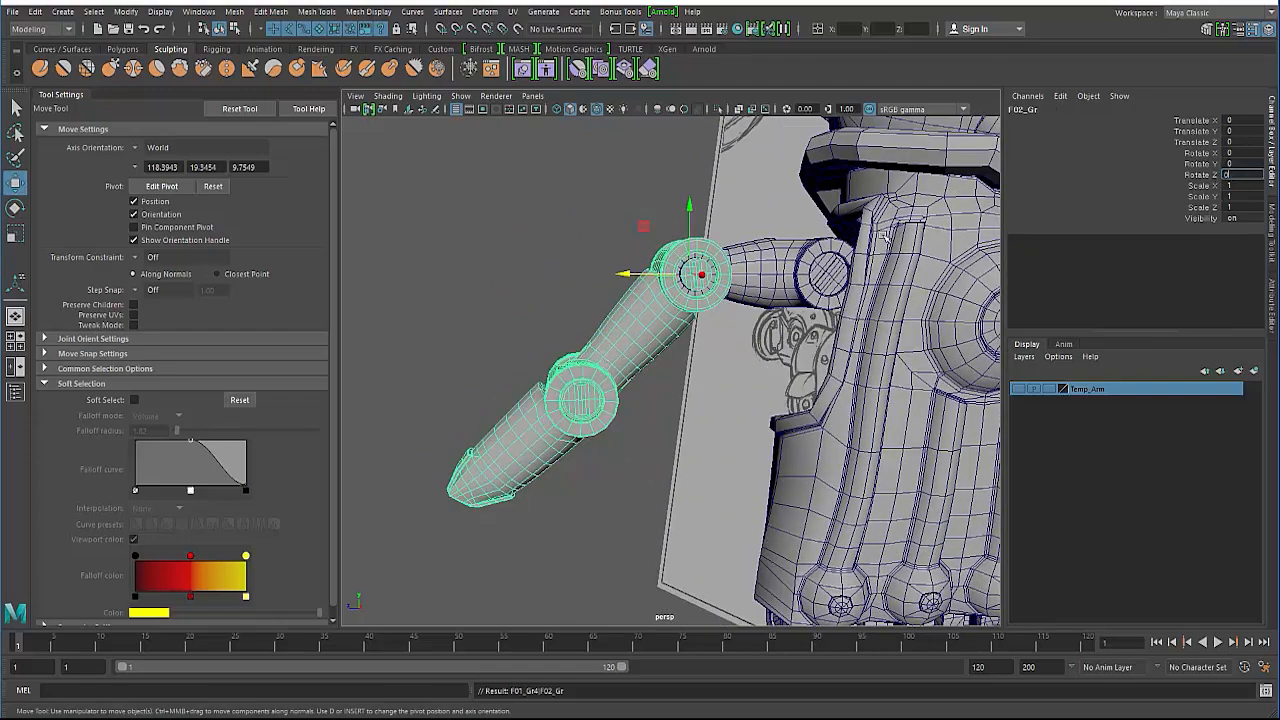
type("0")
key("Return")
Delete two edge loops along the body of the thumb's middle segment.
left_click_drag(566, 329, 572, 350, "alt")
right_click_drag(572, 350, 616, 386, "alt")
right_click_drag(566, 294, 574, 248)
left_click(560, 284)
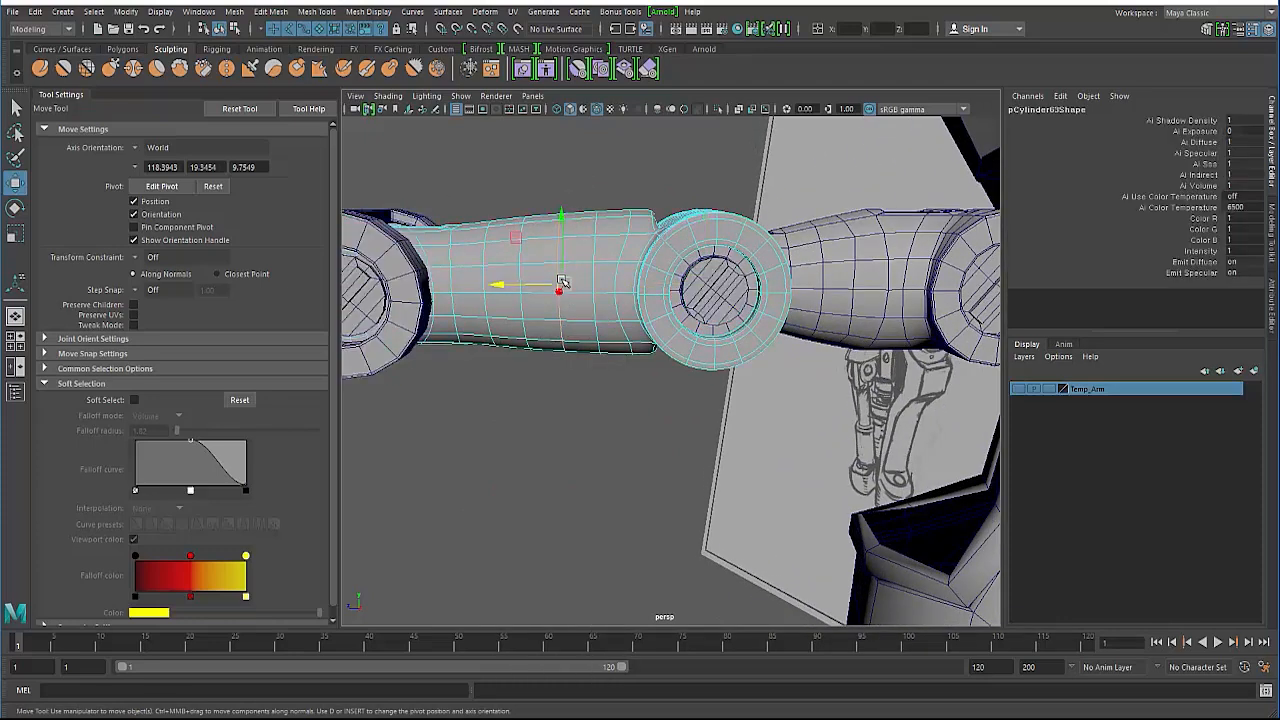
key("ctrl+Delete")
key("1")
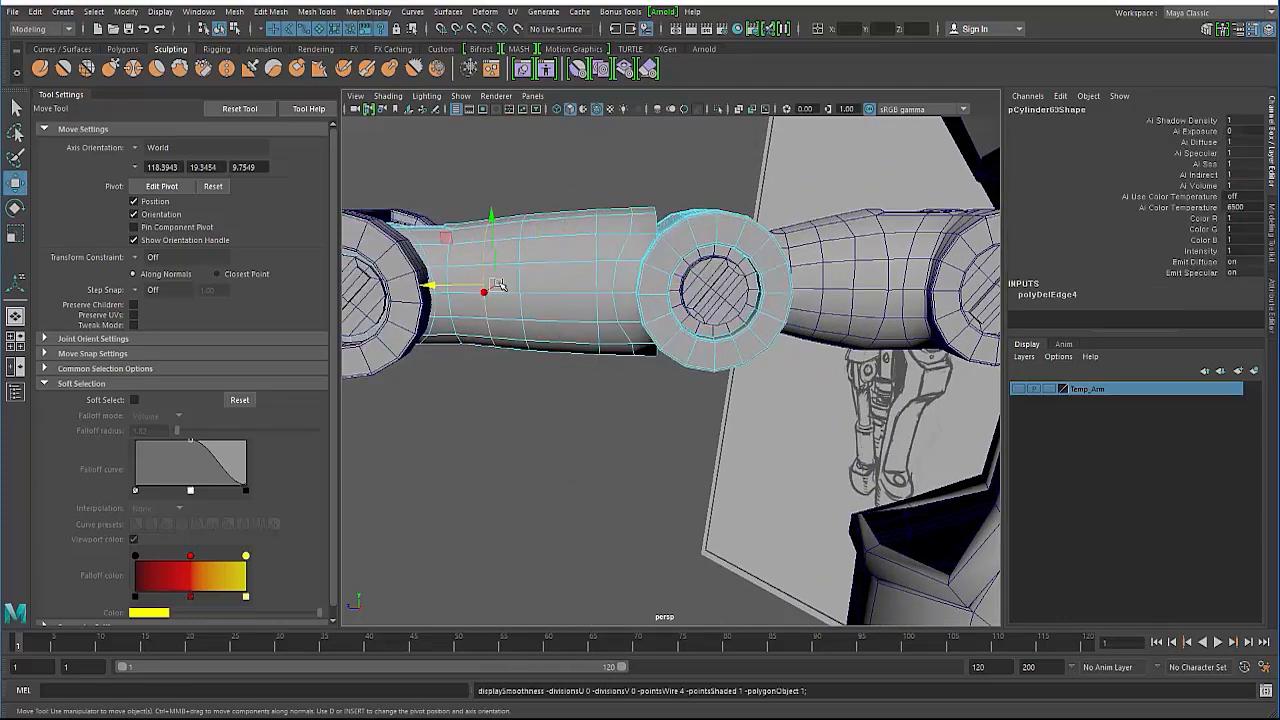
key("ctrl+Delete")
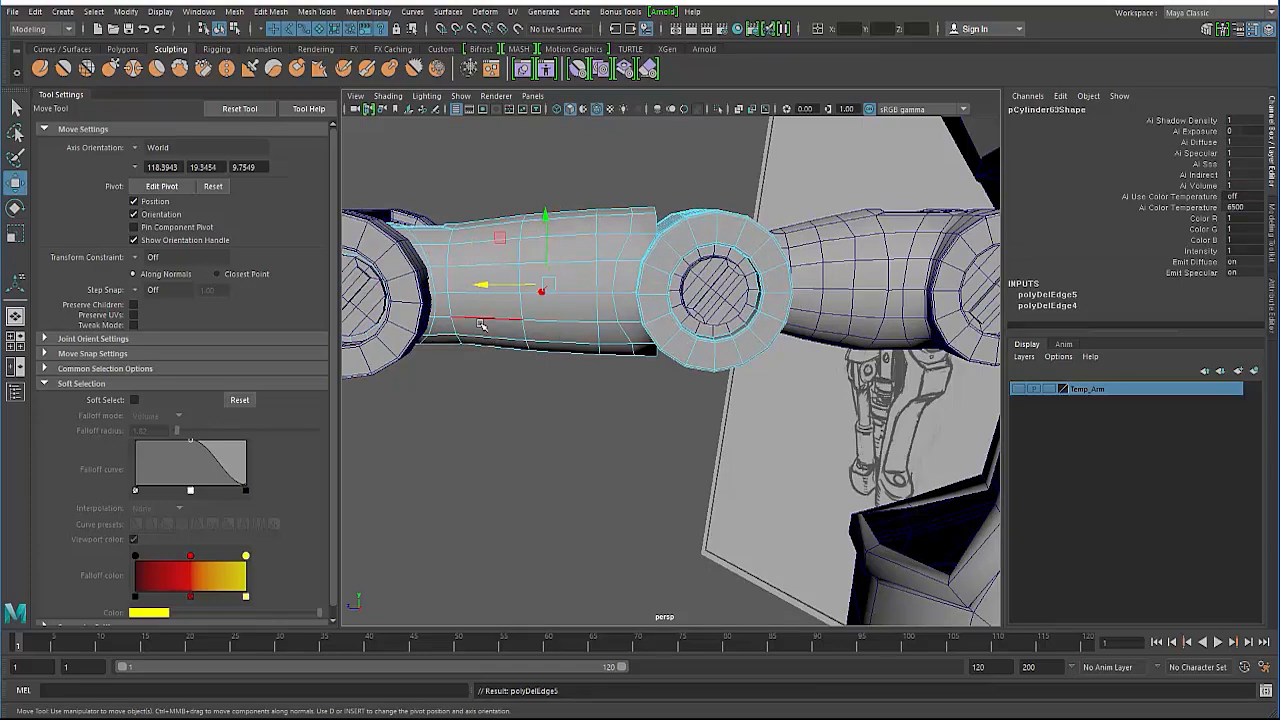
scroll(448, 298, "down", 5)
left_click_drag(448, 298, 454, 334, "alt")
Select the thumb group's vertices from the middle segment's inner half to the palm end and move them toward the tip, shortening the middle segment.
key("F8")
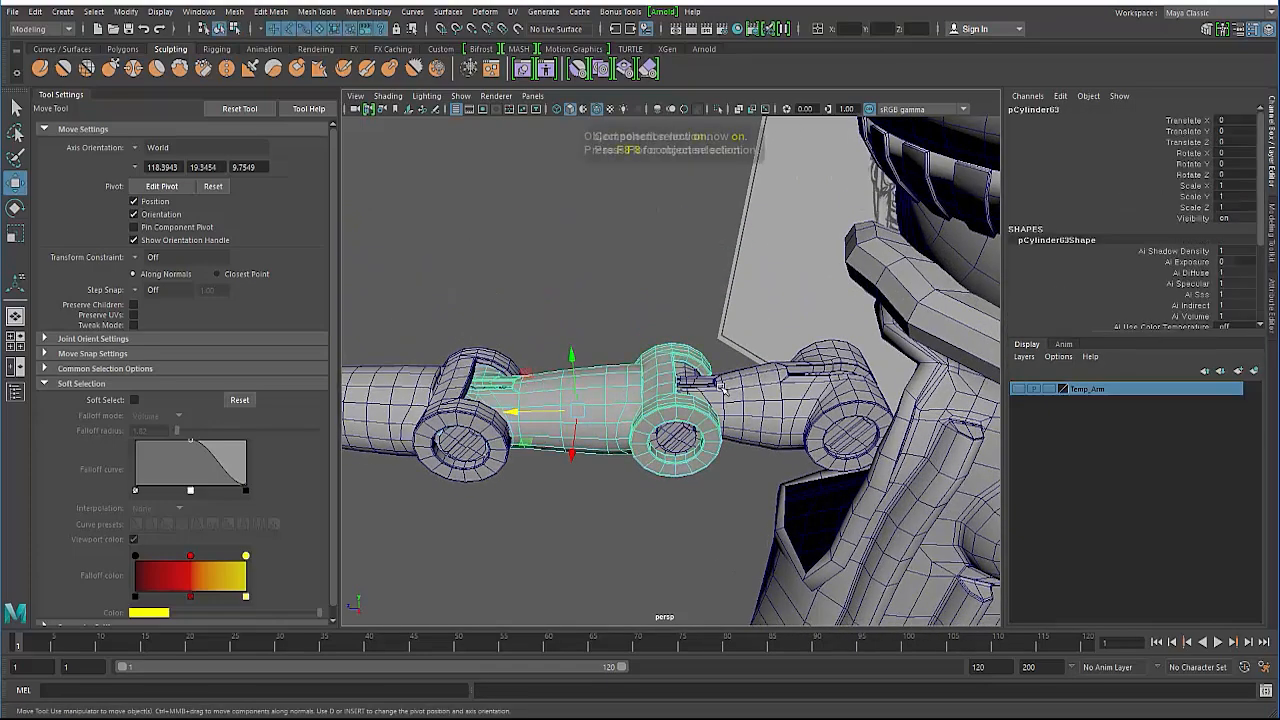
left_click(728, 396)
key("Up")
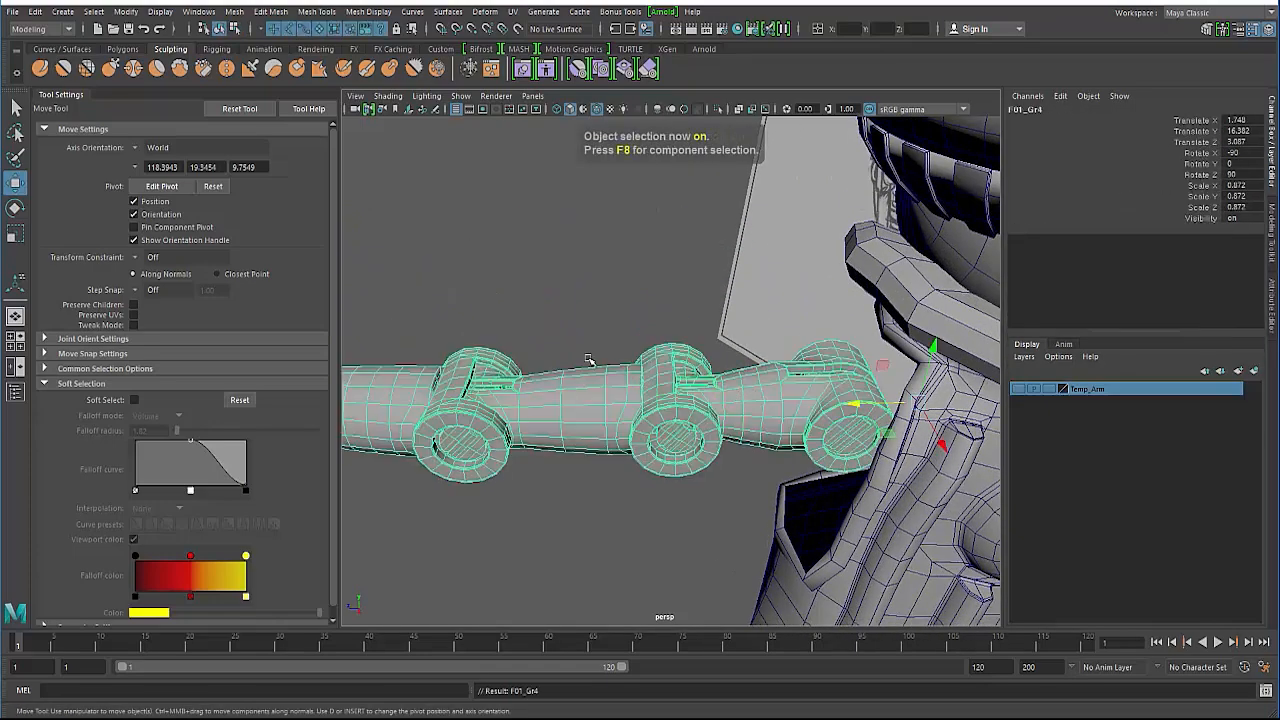
key("F8")
right_click_drag(600, 377, 594, 278)
left_click_drag(594, 278, 815, 432, "alt")
left_click_drag(680, 360, 617, 349, "alt")
left_click_drag(524, 268, 908, 520)
left_click_drag(583, 361, 592, 469, "alt")
left_click_drag(525, 440, 566, 420, "alt")
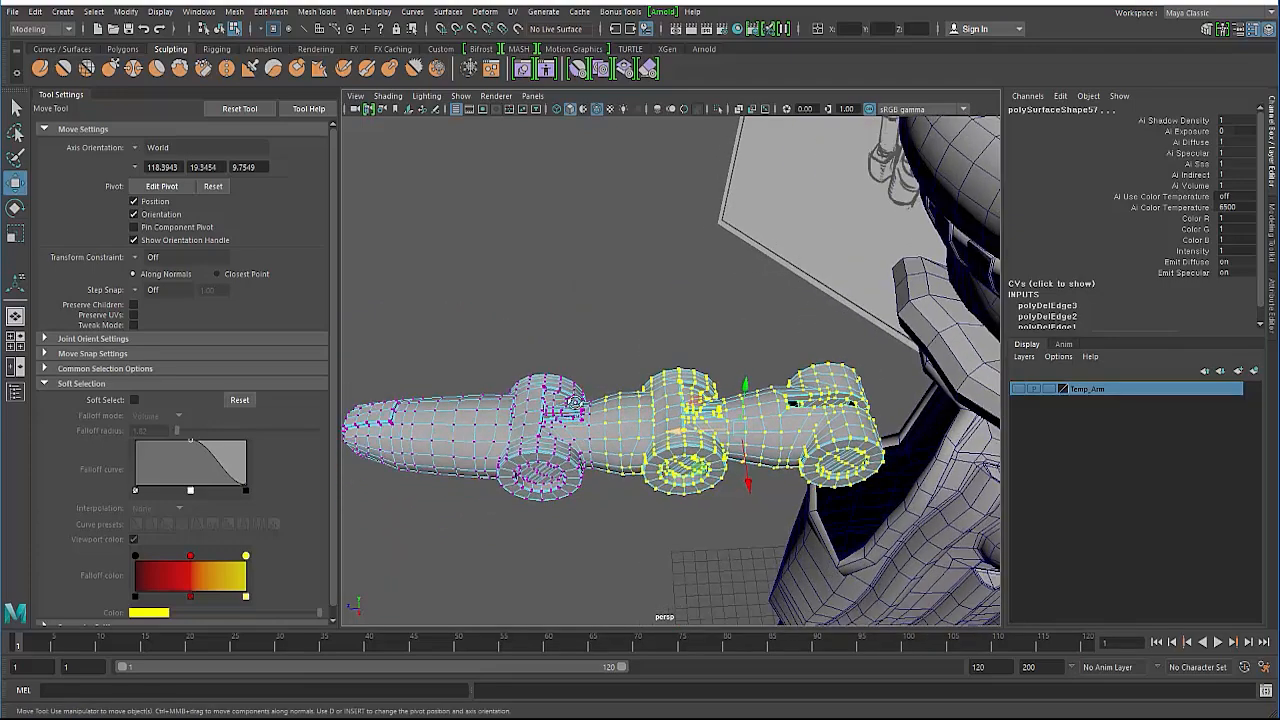
right_click_drag(566, 420, 525, 428, "alt")
left_click_drag(648, 357, 652, 356)
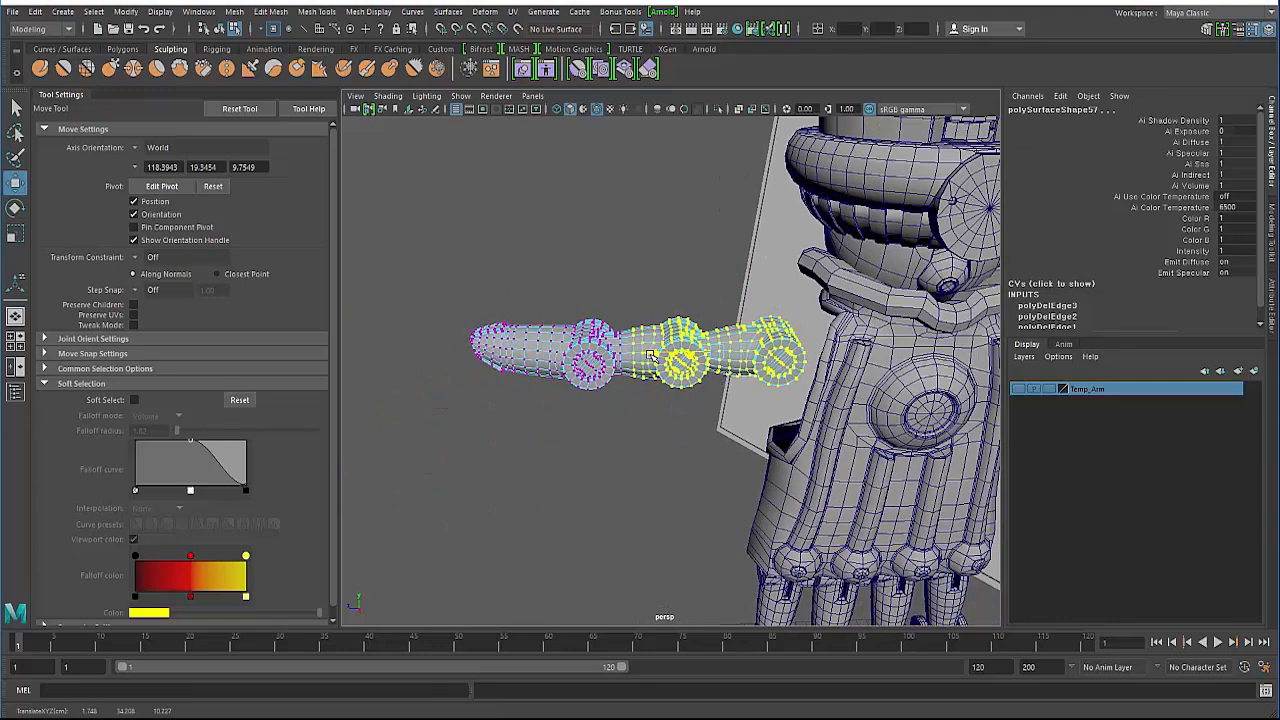
Scale individual edge loops around the body of the thumb's shortened middle segment to refine its thickness.
left_click_drag(572, 392, 557, 363, "alt")
middle_click_drag(557, 363, 600, 400, "alt")
right_click_drag(600, 400, 735, 431, "alt")
right_click(642, 312)
right_click_drag(643, 315, 659, 303)
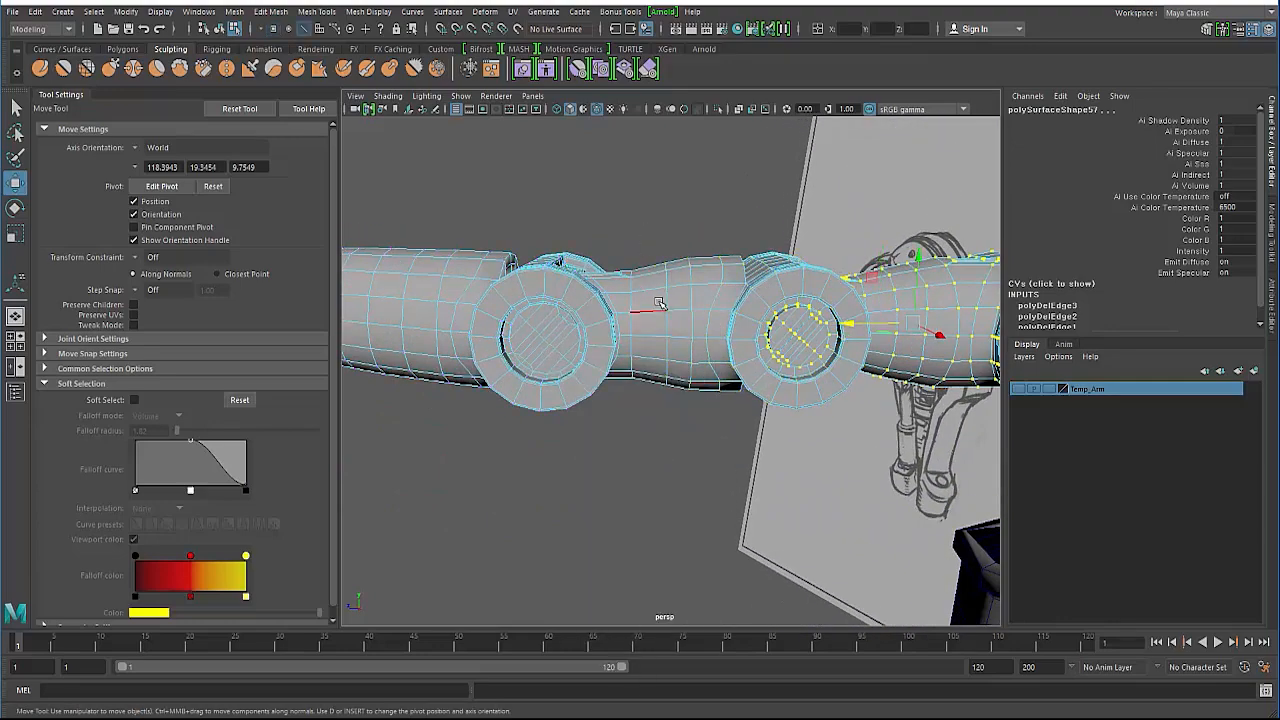
left_click(667, 304)
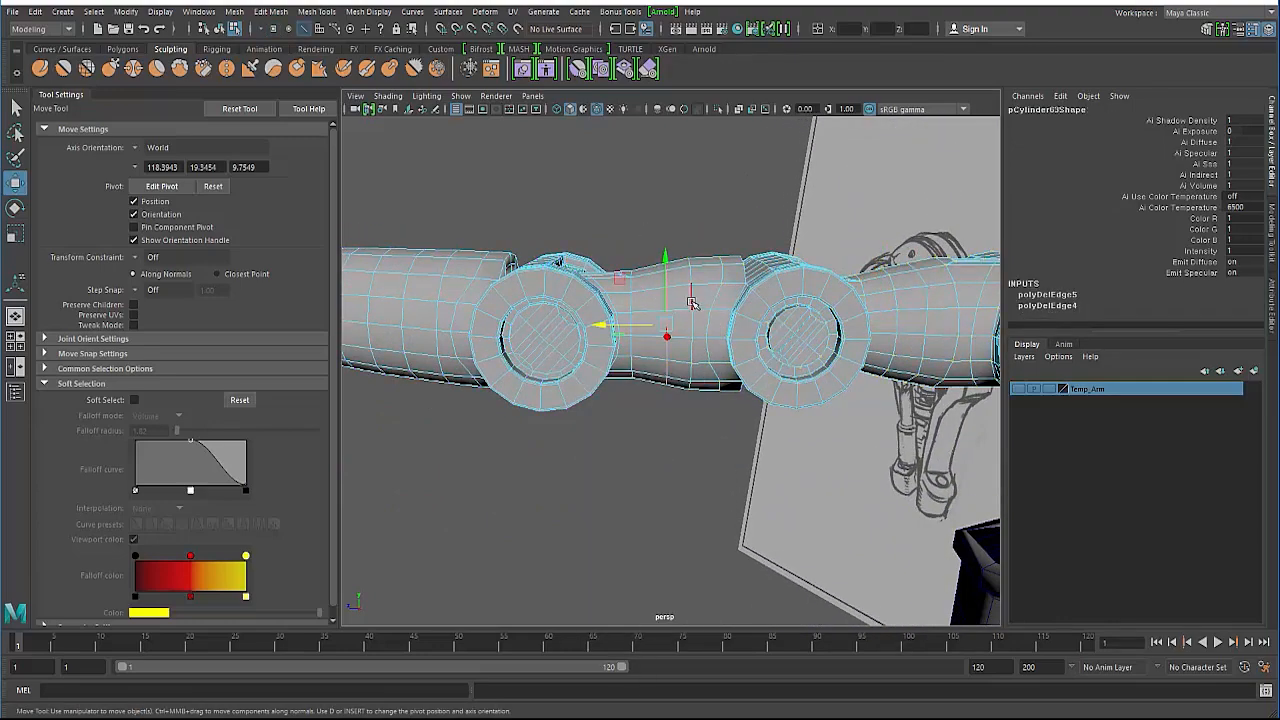
double_click(666, 293)
key("r")
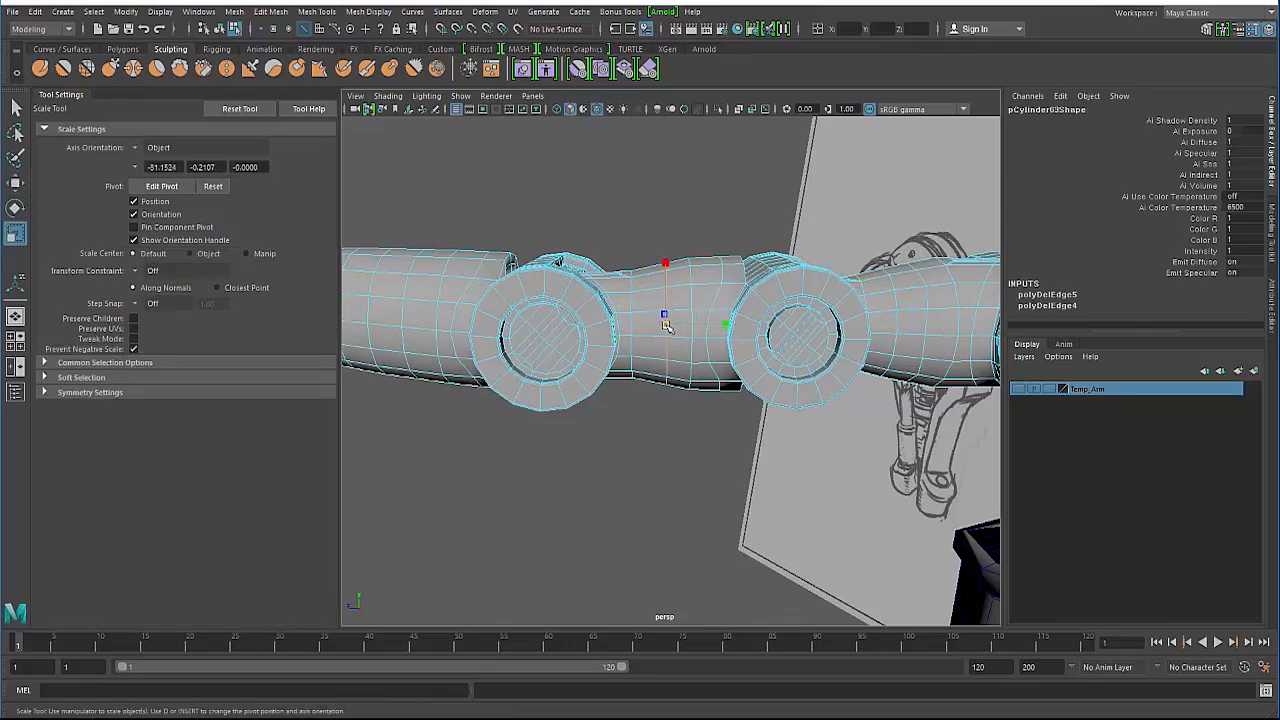
left_click_drag(665, 318, 720, 349)
double_click(684, 314)
double_click(718, 318)
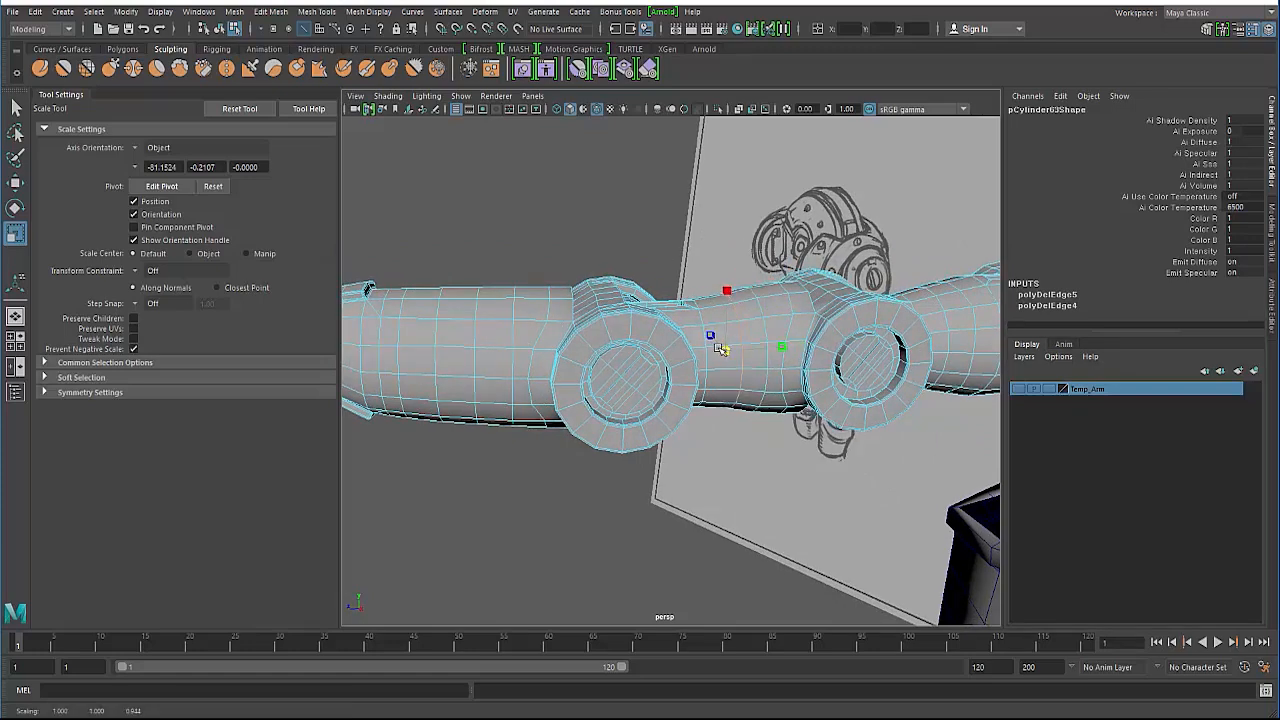
Return to object mode and compare the thumb's proportions with the hand in the reference sketch.
left_click(645, 478)
right_click_drag(645, 478, 551, 391, "alt")
mouse_move(551, 391)
left_mouse_down("alt")
mouse_move(561, 434)
mouse_move(491, 357)
mouse_move(536, 372)
left_mouse_up("alt")
key("F8")
key("F8")
key("F8")
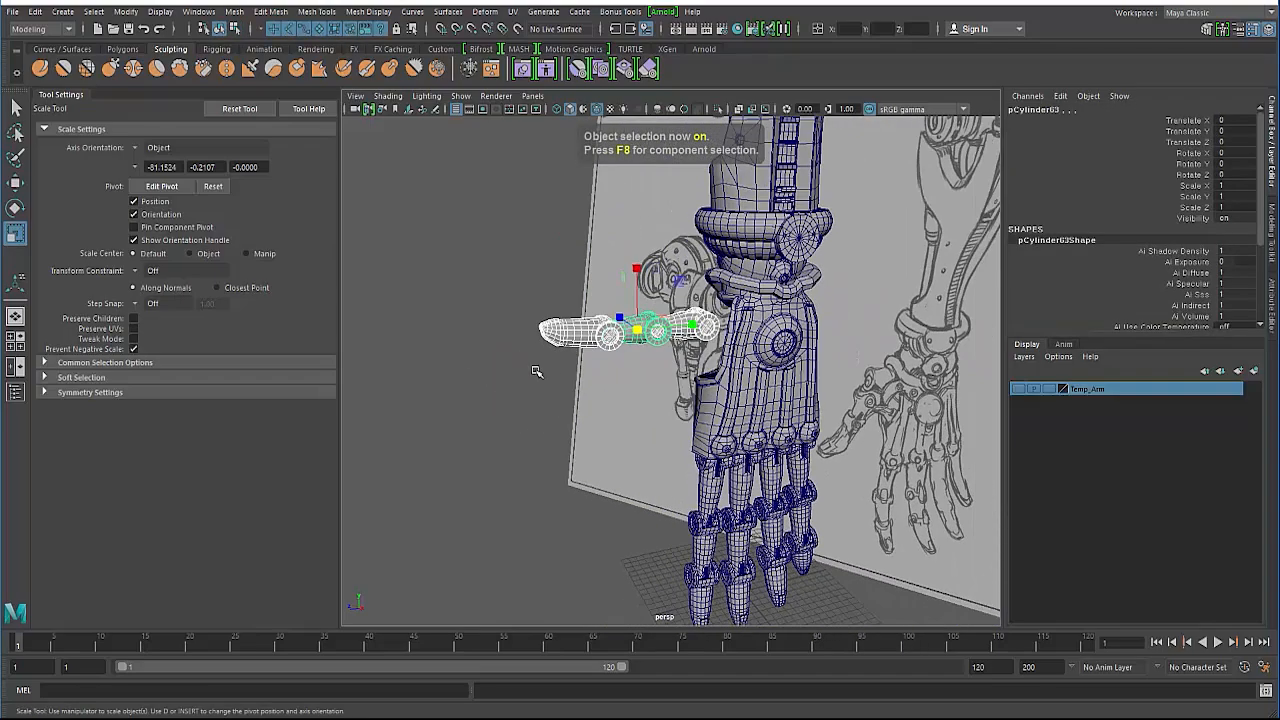
middle_click_drag(536, 371, 500, 378, "alt")
left_click(509, 394)
right_click_drag(509, 394, 554, 374, "alt")
left_click(572, 322)
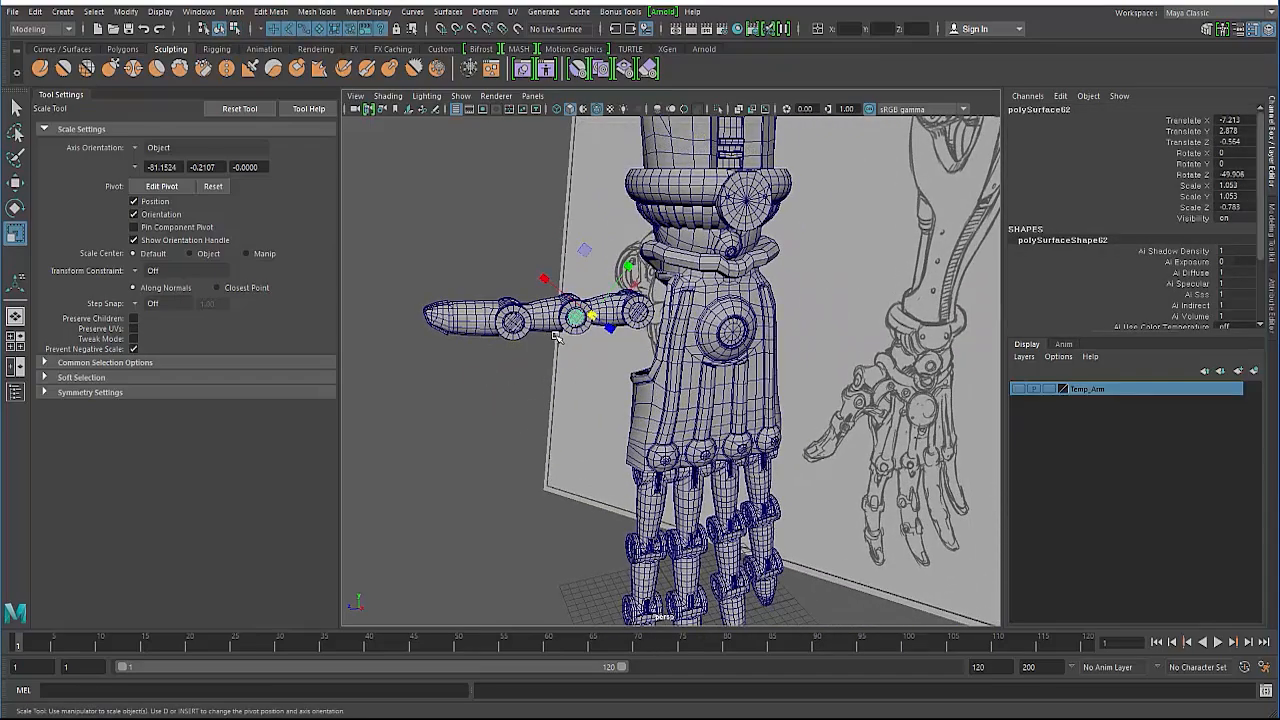
left_click_drag(538, 368, 590, 372, "alt")
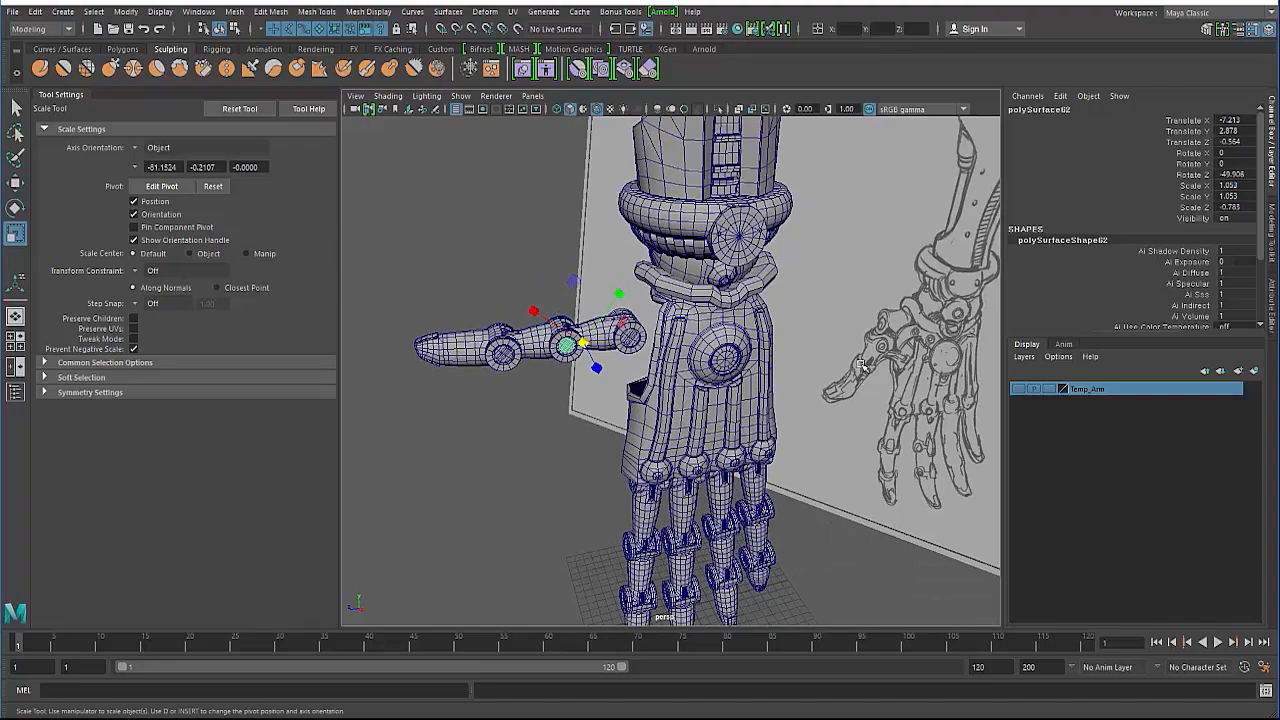
Select the upper faces between the hinge discs at the middle segment's palm end, including the narrow step faces toward the tip.
left_click_drag(546, 413, 531, 460, "alt")
right_click_drag(531, 460, 610, 430, "alt")
left_click_drag(610, 430, 560, 395, "alt")
right_click_drag(560, 395, 590, 380, "alt")
middle_click_drag(565, 375, 620, 383, "alt")
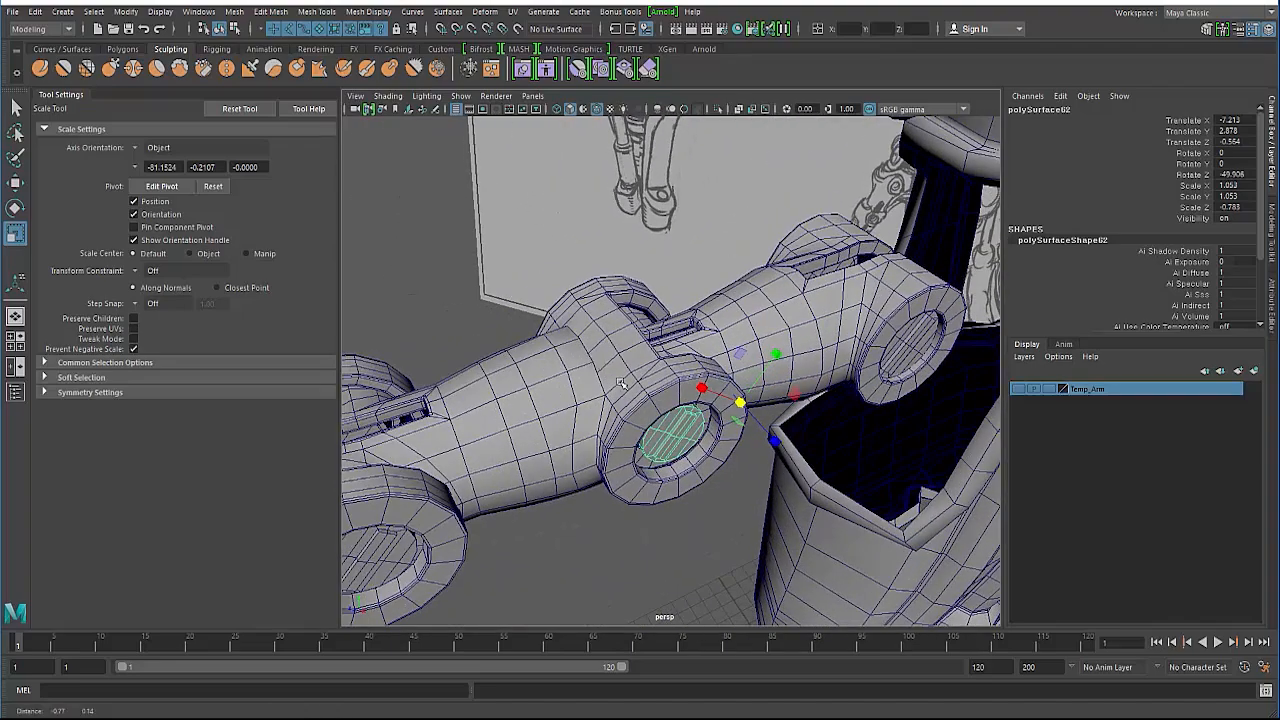
left_click(617, 379)
scroll(608, 362, "up", 5)
right_click_drag(571, 311, 538, 290)
left_click(555, 262)
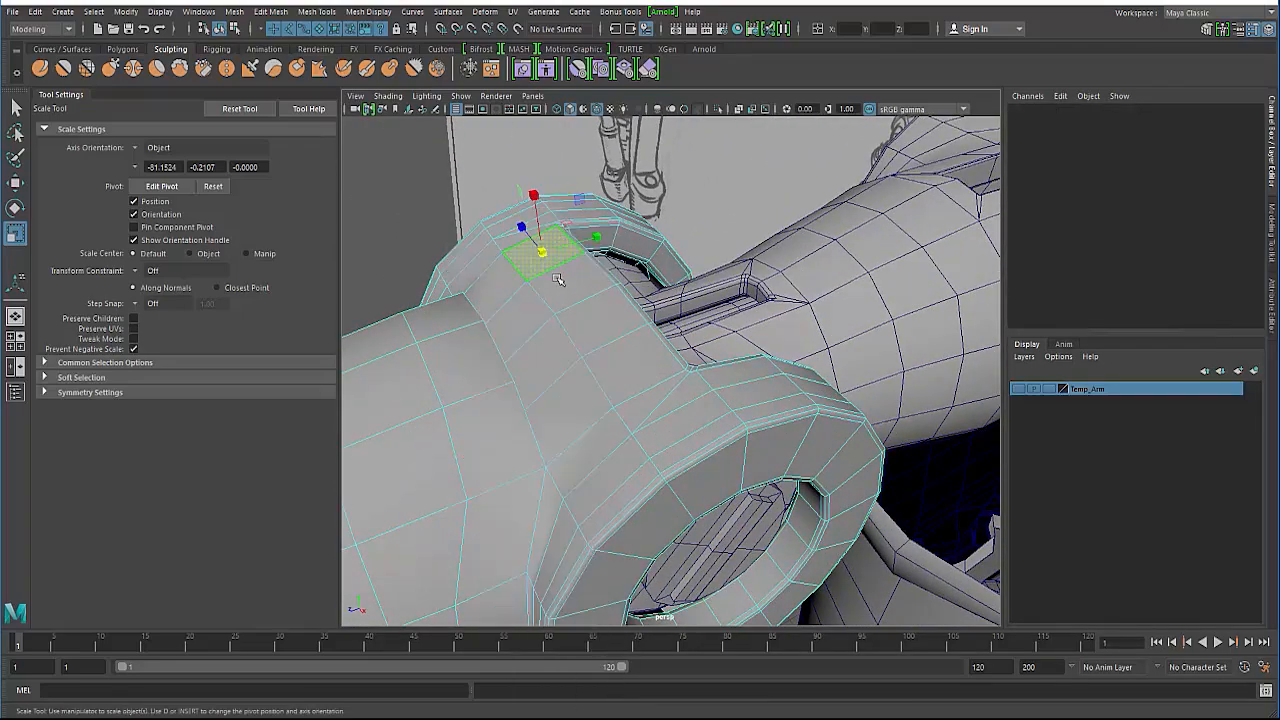
left_click(626, 362, "shift")
left_click(500, 276, "shift")
left_click(523, 312, "shift")
left_click(546, 356, "shift")
left_click(565, 404, "shift")
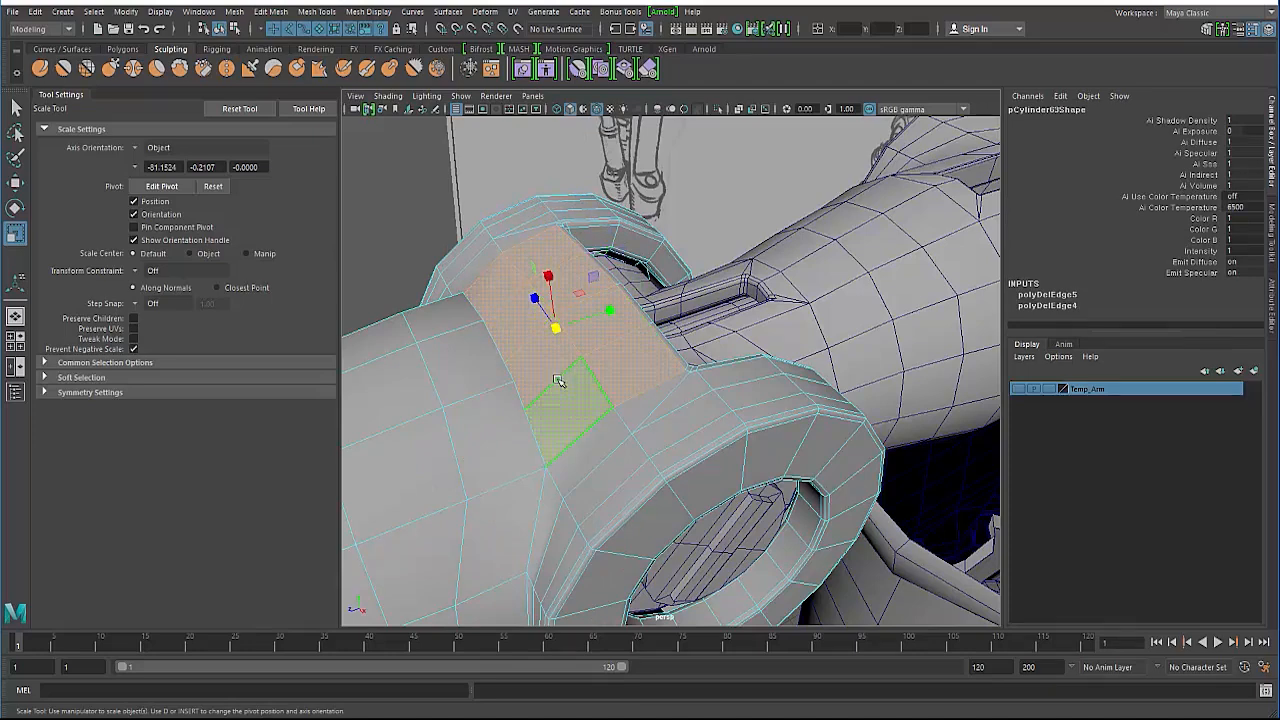
key("f")
left_click_drag(551, 372, 476, 364, "alt")
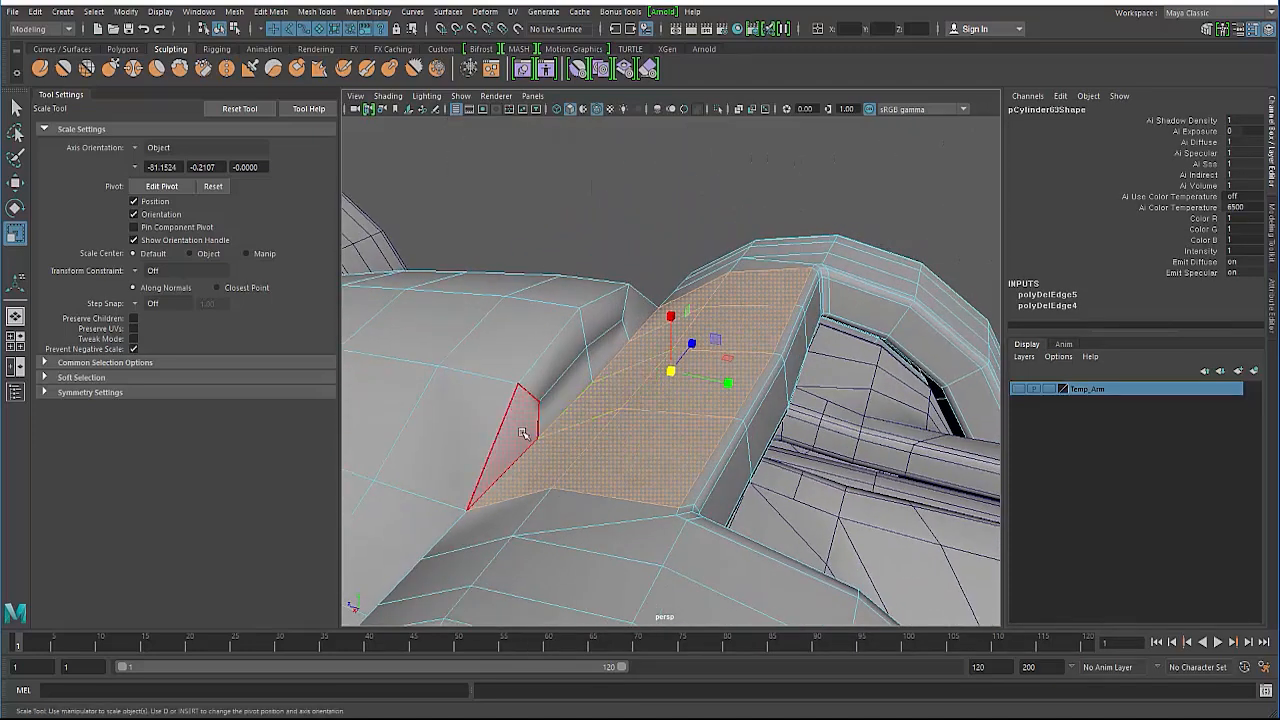
left_click(523, 432, "shift")
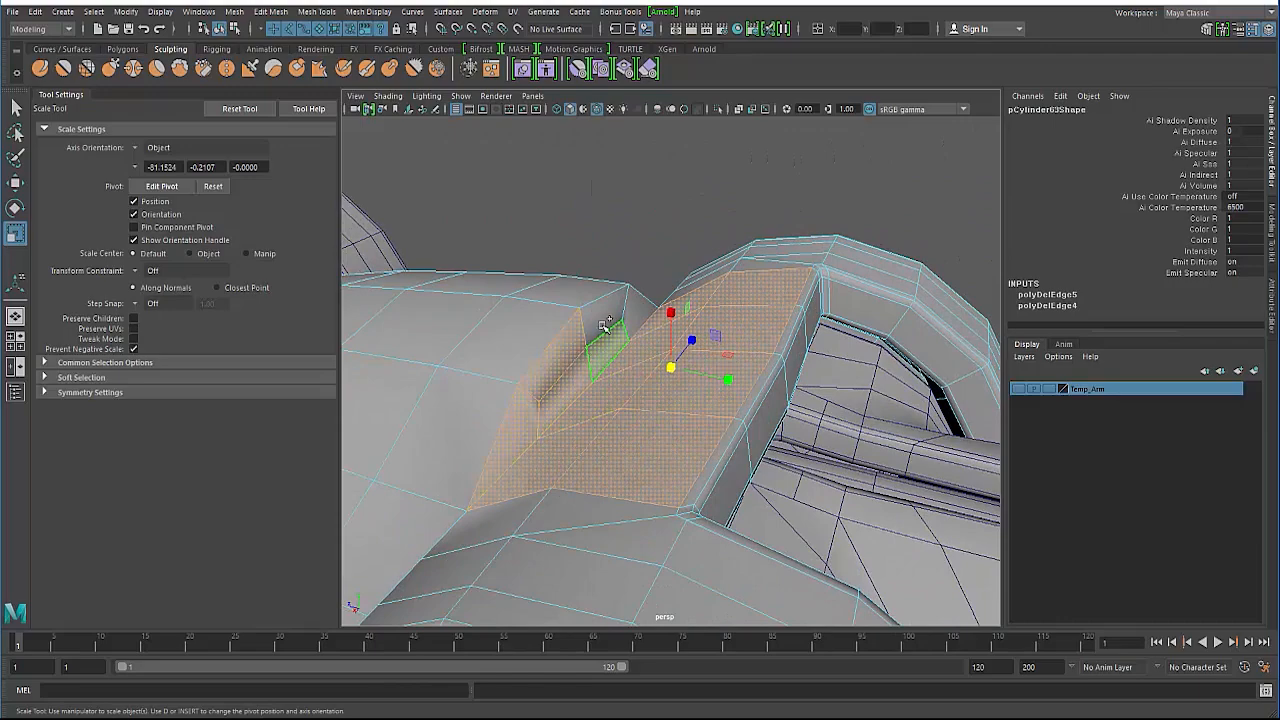
mouse_move(568, 389)
left_mouse_down("alt")
mouse_move(572, 371)
mouse_move(620, 387)
left_mouse_up("alt")
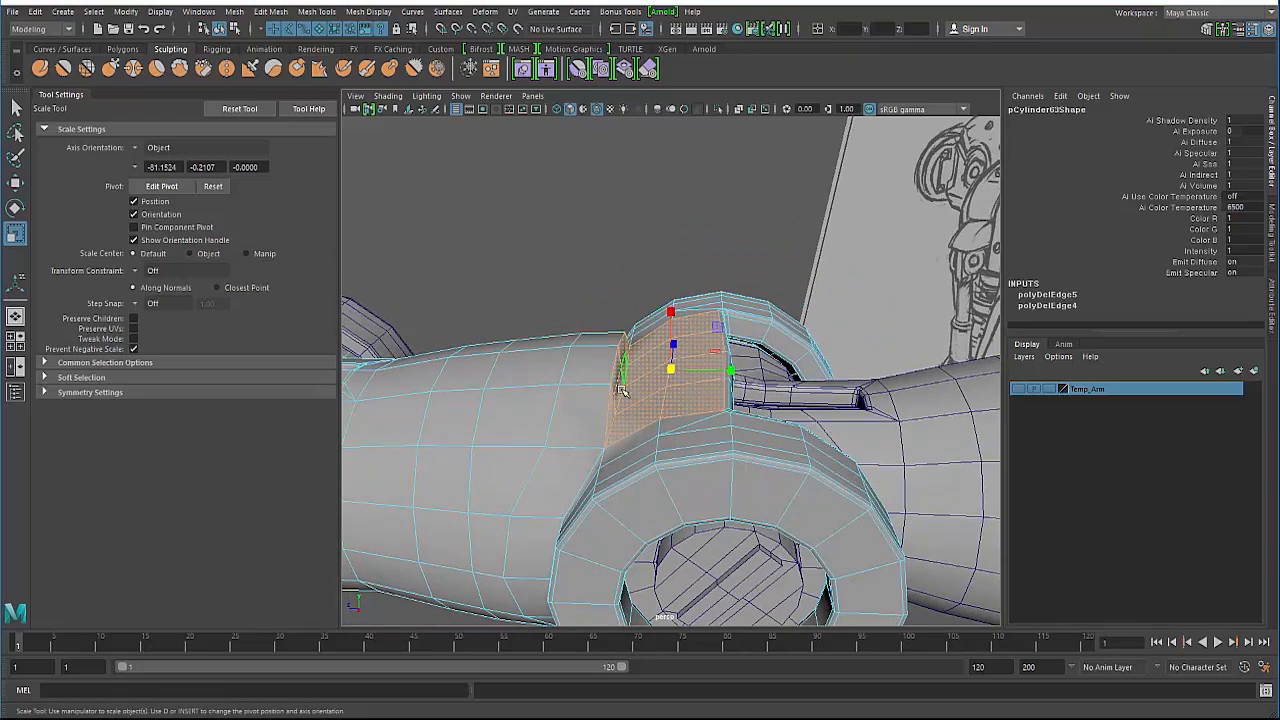
Extrude the selected knuckle faces upward as one block and scale the extruded faces down to about 0.86.
left_click_drag(603, 428, 672, 378, "alt")
right_click(646, 365, "shift")
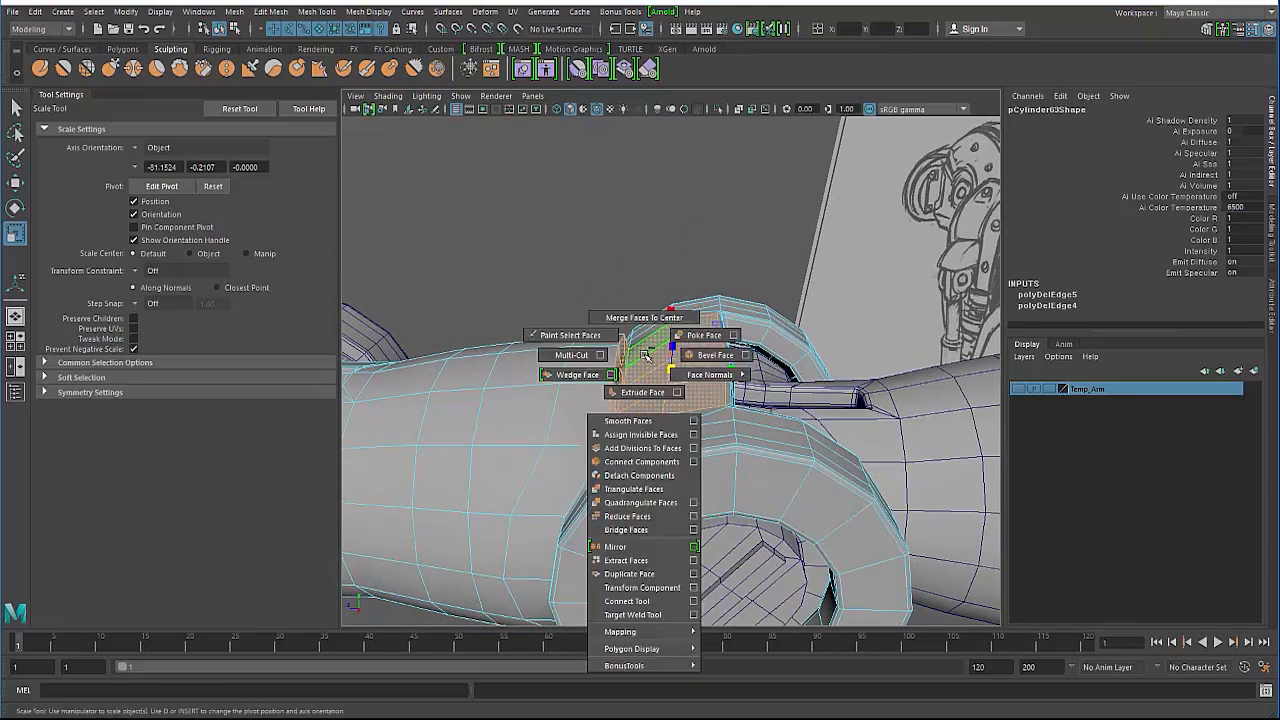
left_click(643, 390)
left_click_drag(659, 328, 613, 315, "alt")
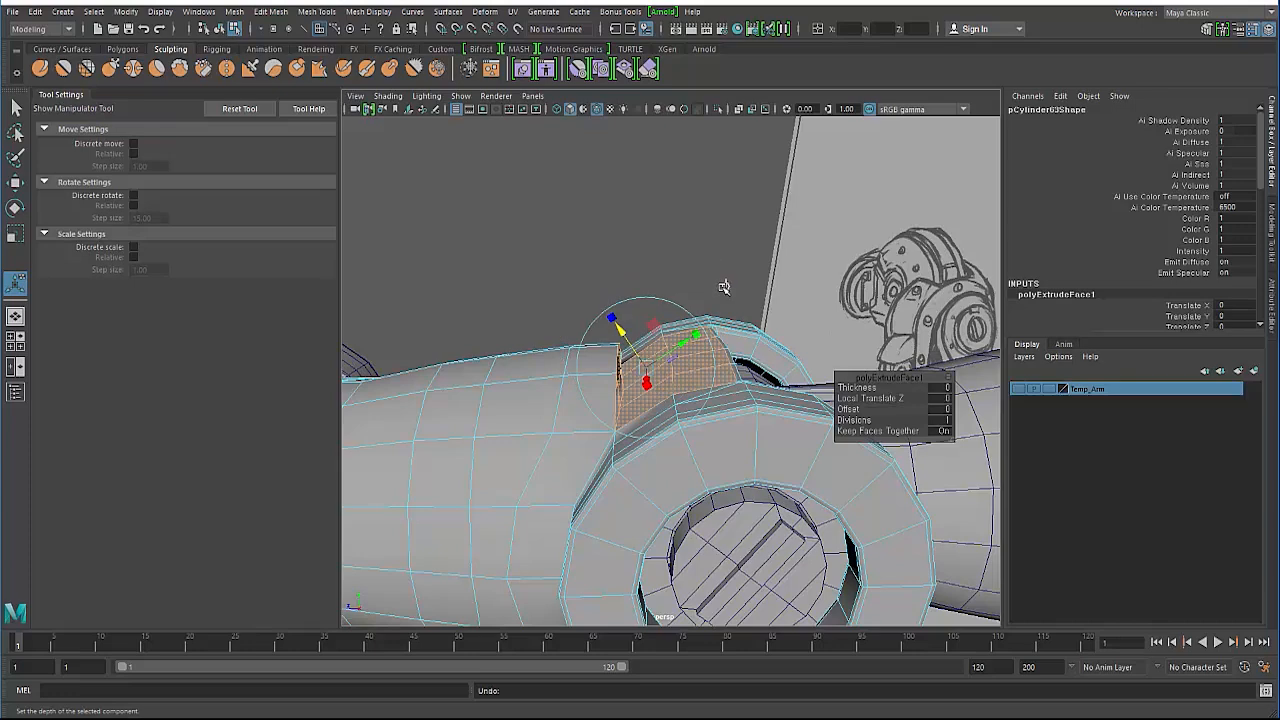
left_click_drag(671, 310, 596, 286)
key("r")
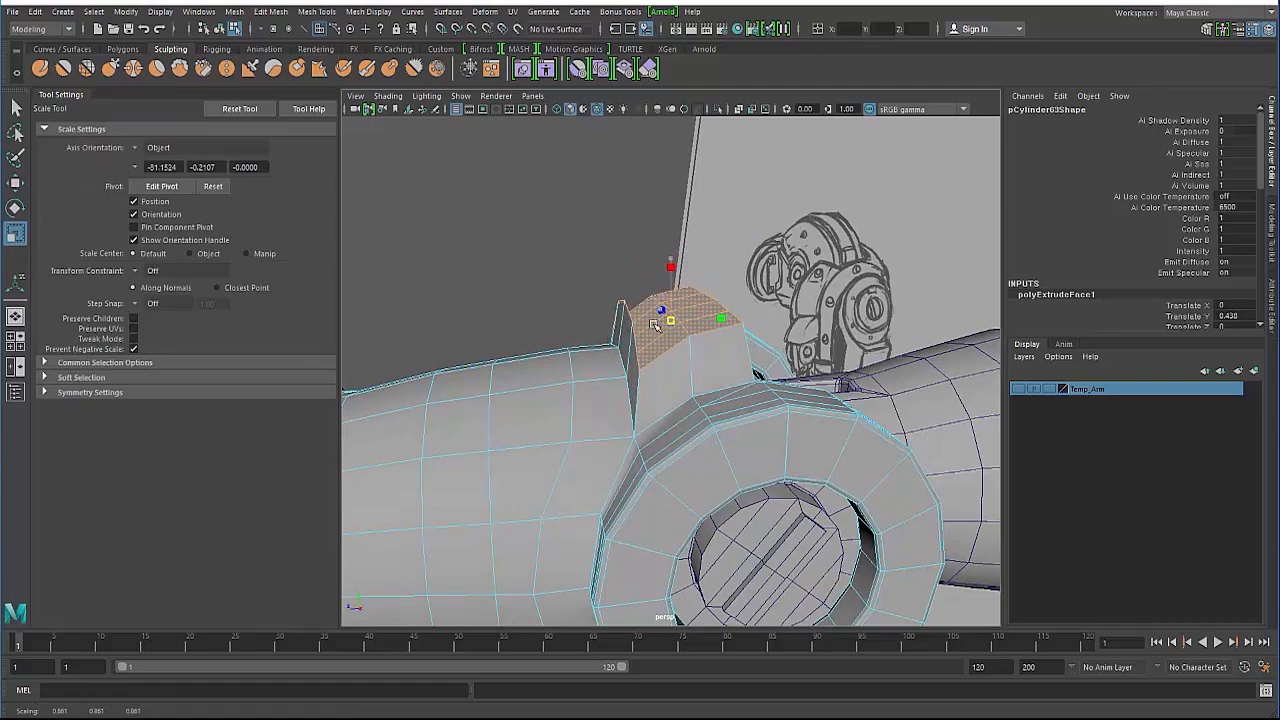
left_click_drag(636, 367, 672, 378, "alt")
Select the narrow faces on the tip side of the extruded knuckle block and adjust their position to shape a slope.
right_click(714, 328)
left_click(706, 340)
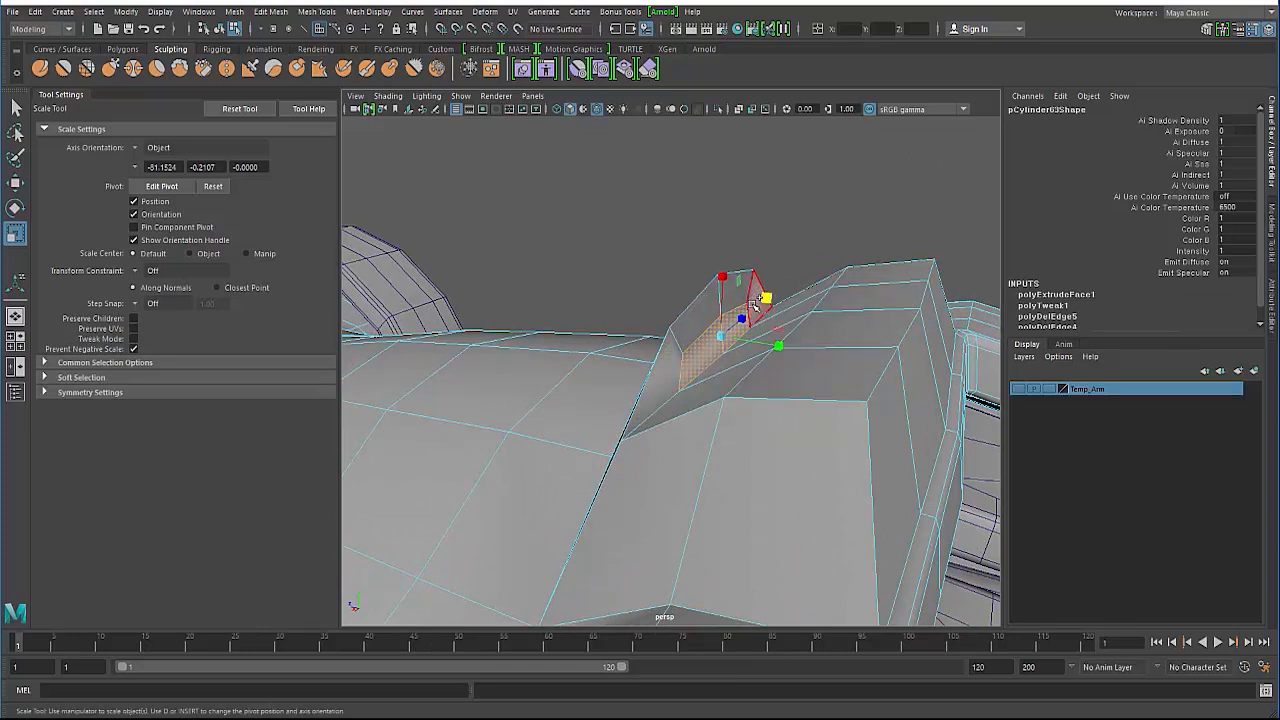
left_click(704, 304, "shift")
left_click(730, 303)
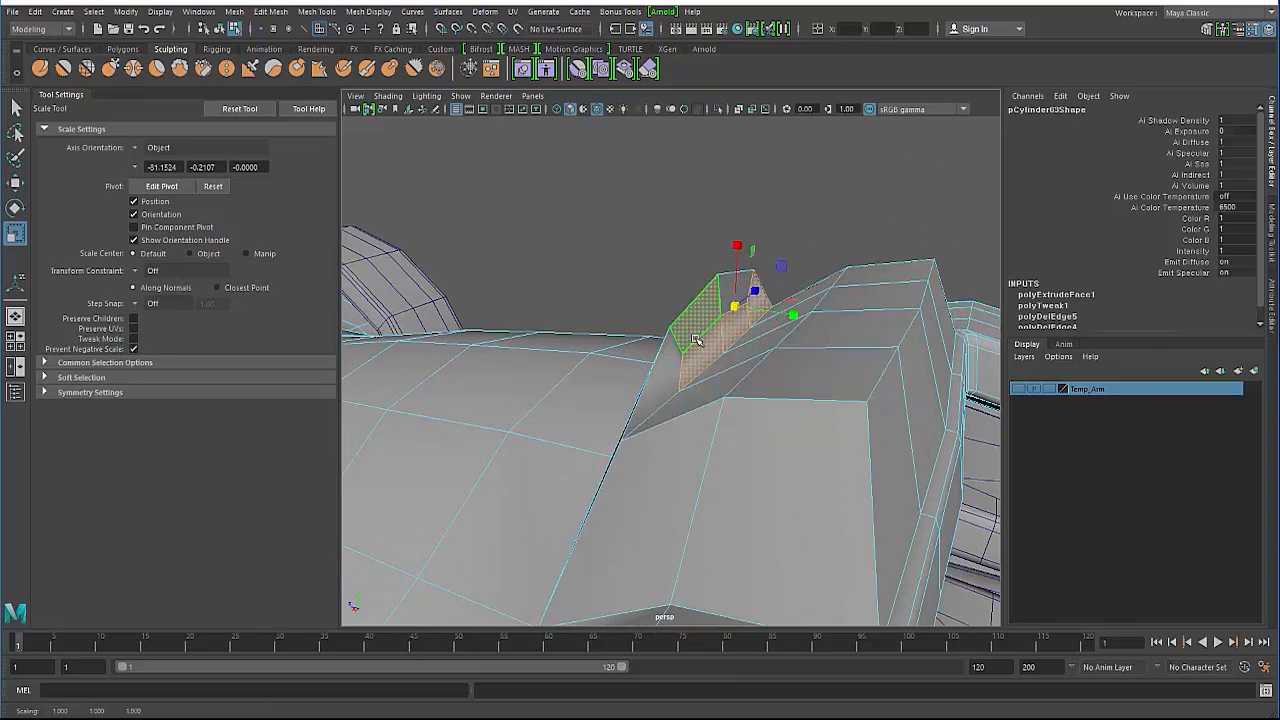
left_click(733, 291, "ctrl")
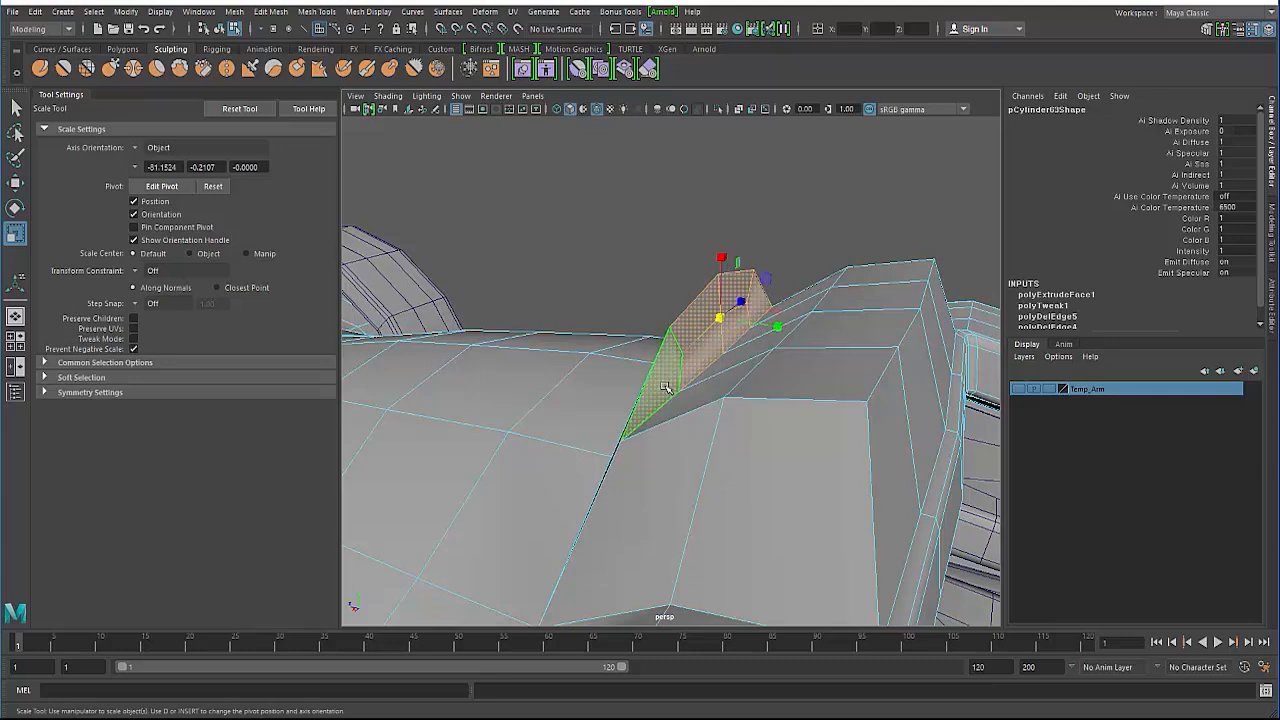
key("e")
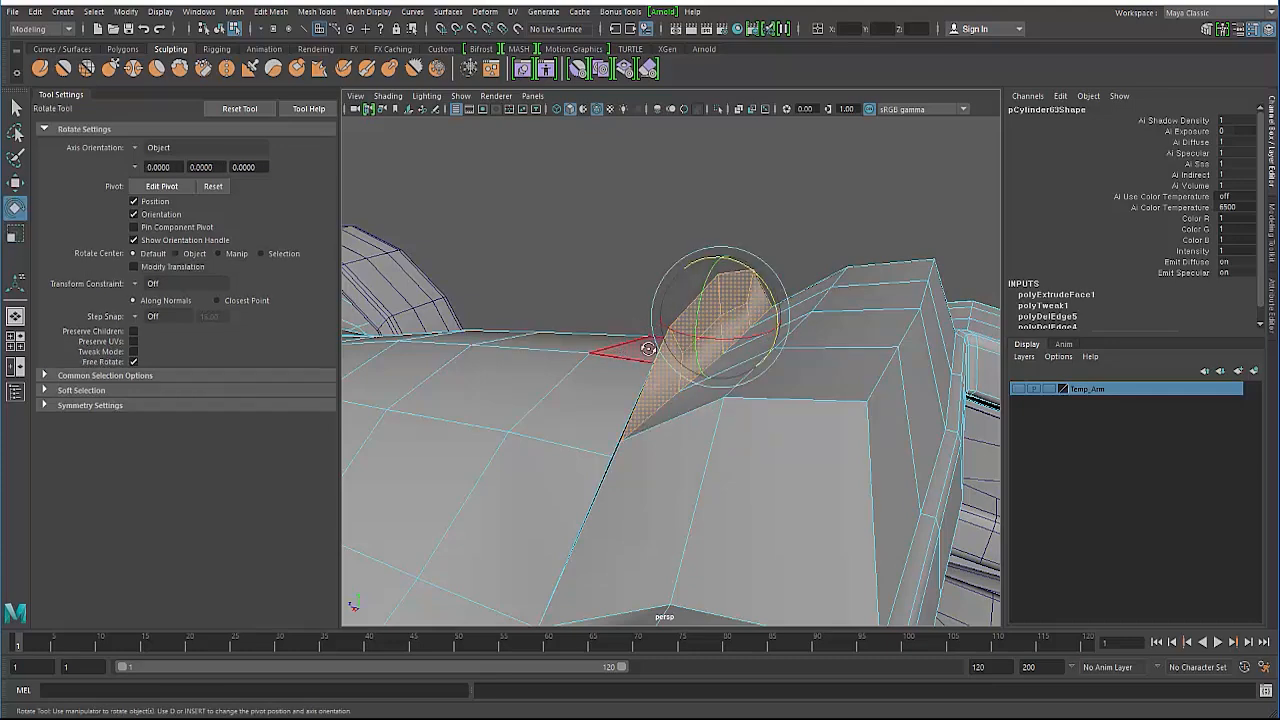
left_click_drag(648, 348, 741, 230, "alt")
key("w")
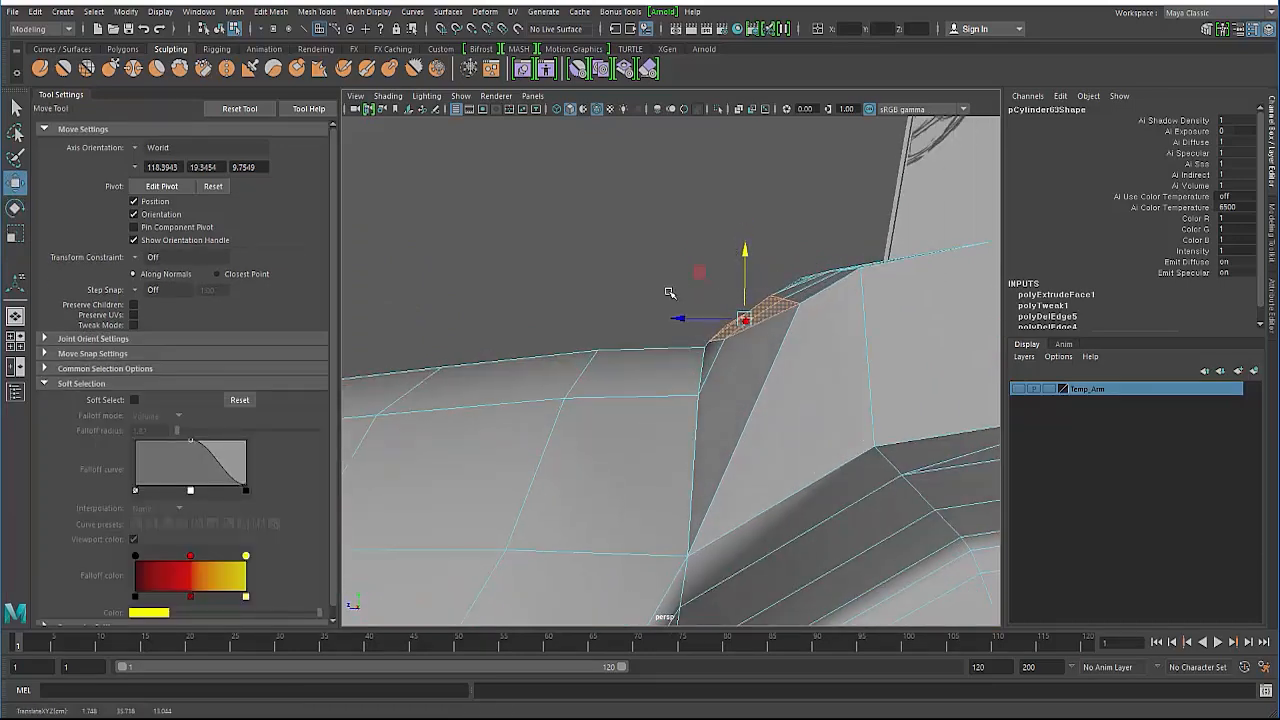
Select the top faces of the raised knuckle block, reposition them and tilt them flatter.
left_click_drag(669, 292, 772, 297, "alt")
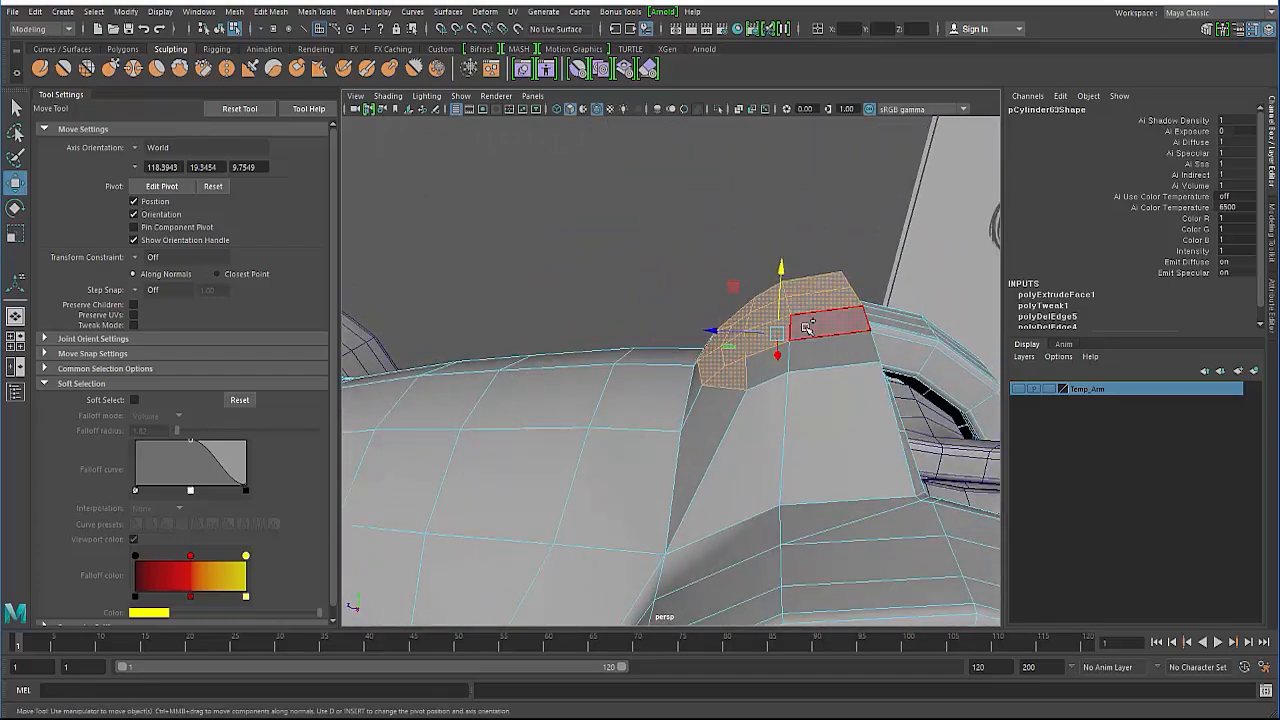
left_click(808, 327, "shift")
mouse_move(706, 408)
left_mouse_down("alt")
mouse_move(762, 396)
mouse_move(700, 371)
mouse_move(690, 300)
mouse_move(671, 329)
left_mouse_up("alt")
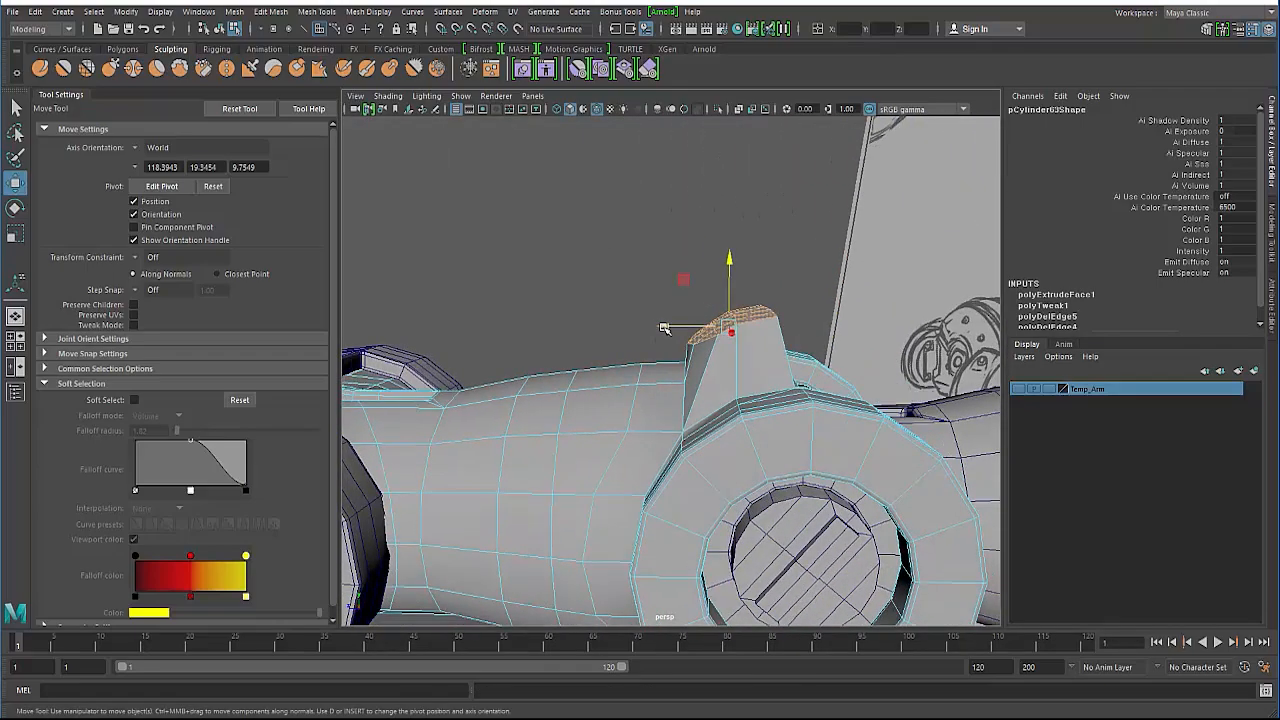
key("e")
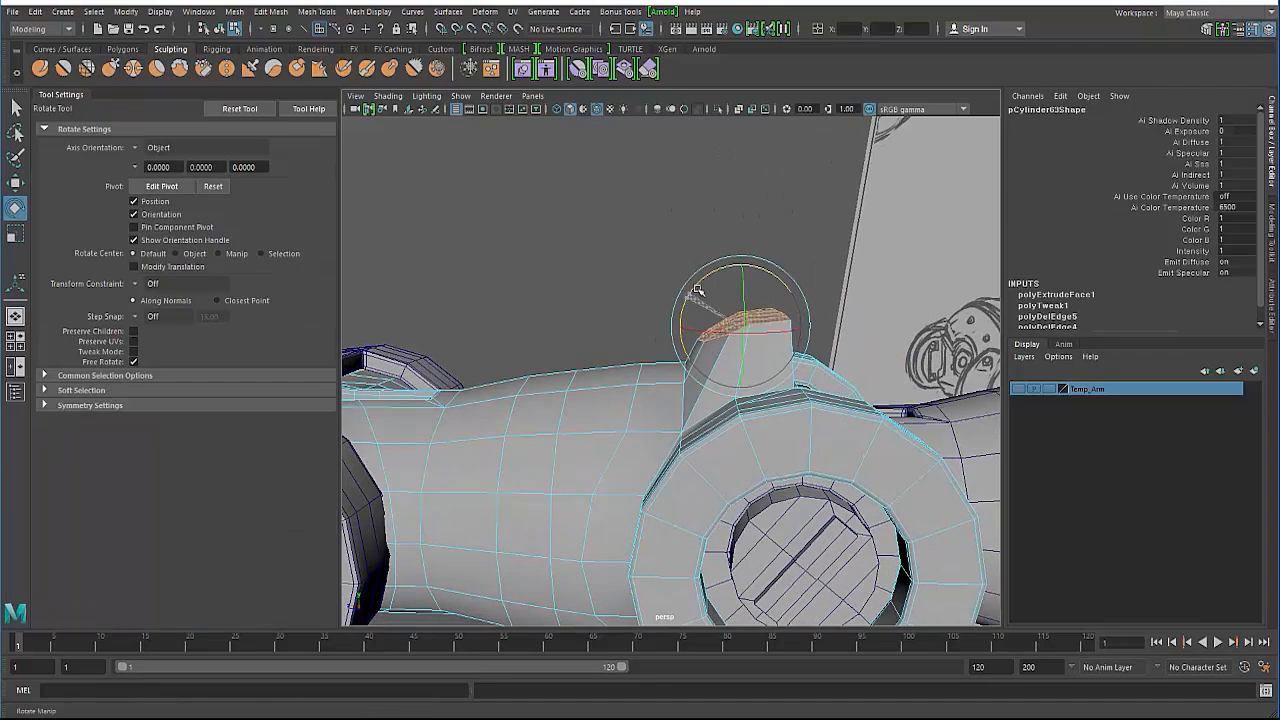
left_click(613, 284)
Raise the edge at the tip-side base of the knuckle block to blend it into the segment's body, and return to object mode.
left_click_drag(613, 284, 674, 400, "alt")
right_click_drag(674, 400, 688, 354)
left_click(691, 357)
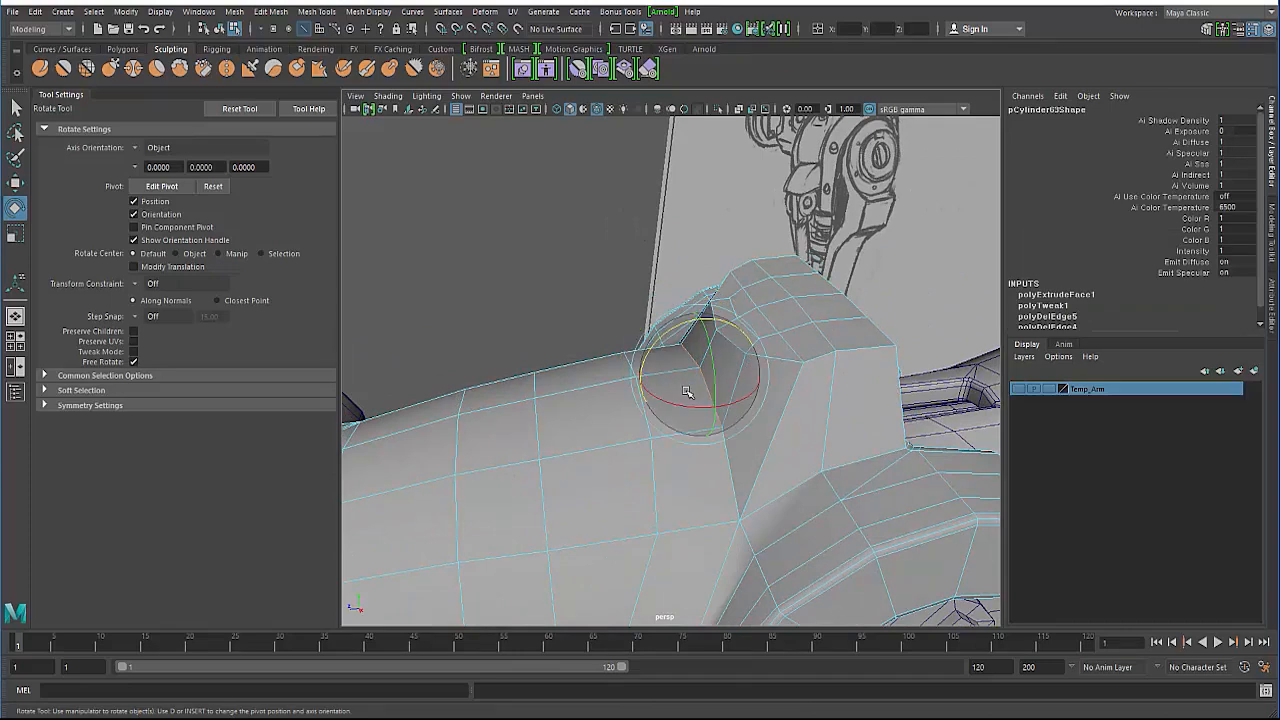
key("w")
left_click_drag(686, 391, 698, 292, "alt")
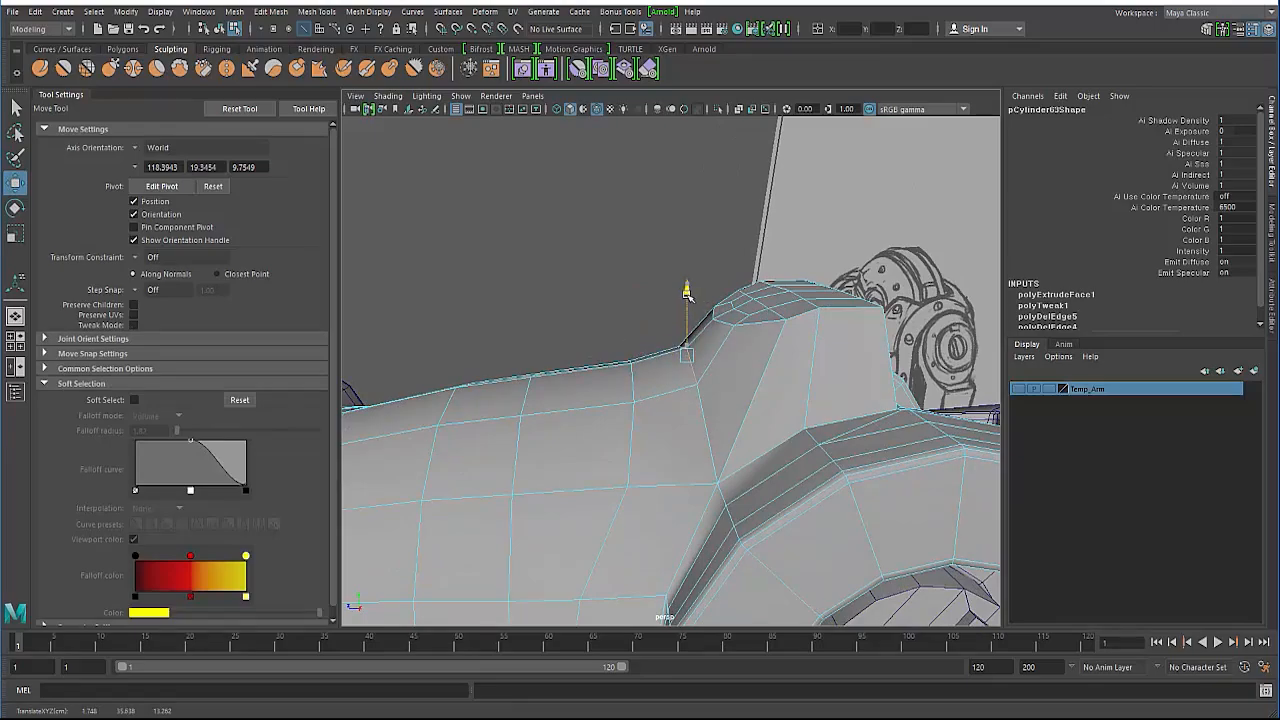
left_click(580, 303)
left_click_drag(580, 303, 628, 378, "alt")
key("F8")
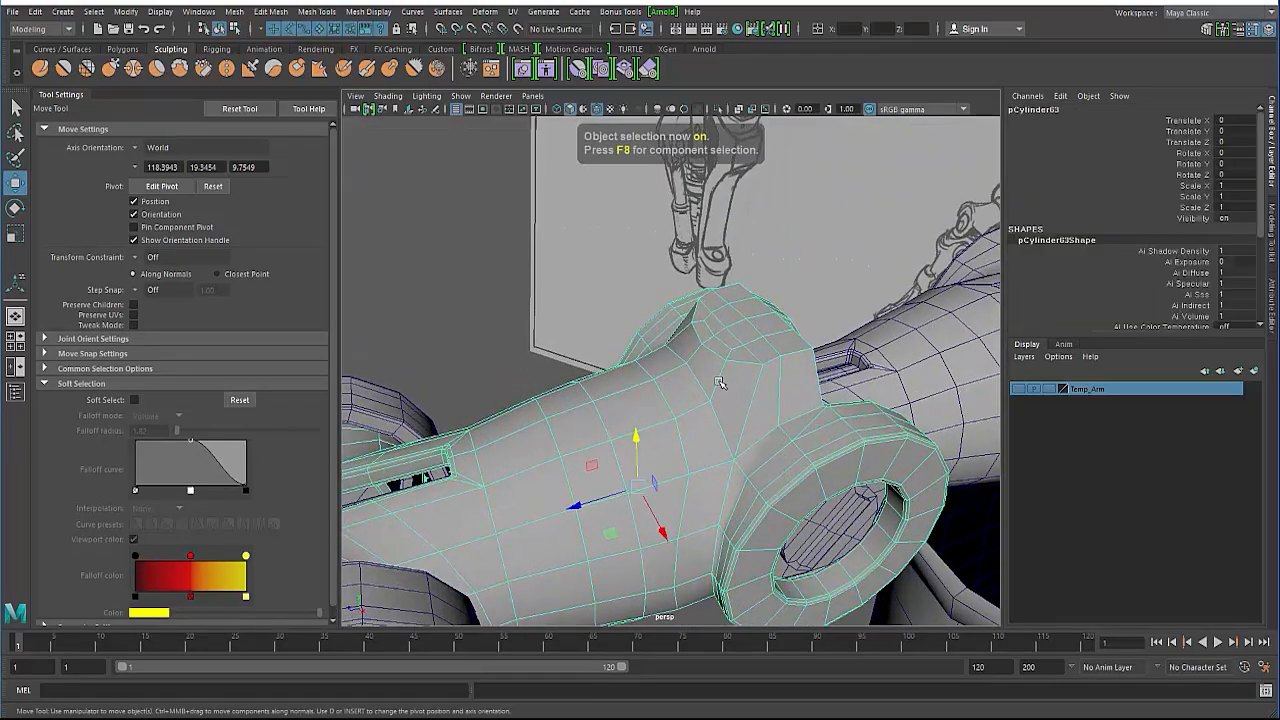
Bevel the edges around the top of the middle segment's raised knuckle and return to object mode.
left_click_drag(763, 426, 694, 374, "alt")
right_click_drag(697, 366, 694, 345)
left_click(694, 343)
left_click_drag(610, 333, 746, 340, "alt")
left_click_drag(634, 384, 657, 366, "alt")
right_click_drag(672, 341, 722, 345, "shift")
left_click_drag(628, 350, 714, 380, "alt")
right_click_drag(714, 380, 565, 335, "alt")
left_click(508, 379)
left_click_drag(508, 379, 540, 350, "alt")
key("q")
key("F8")
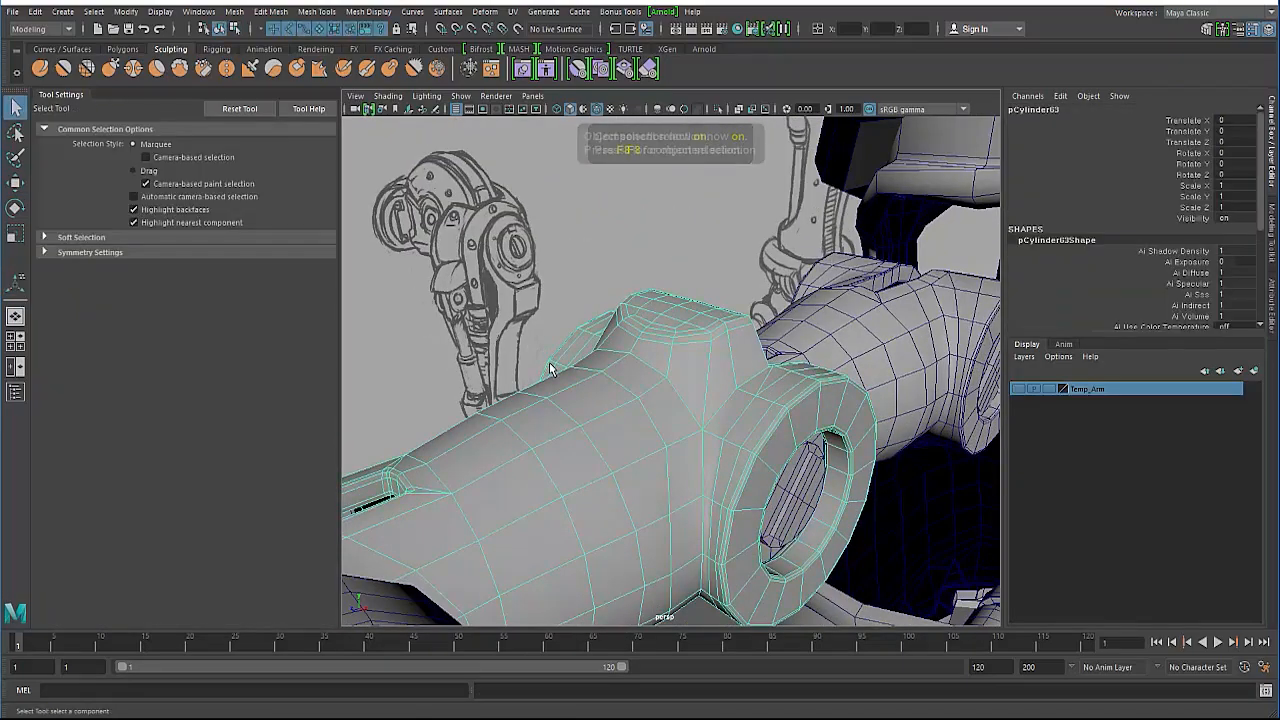
Review the raised knuckle from several angles and select the thumb's tip segment.
left_click(537, 342)
left_click_drag(597, 394, 447, 341, "alt")
right_click_drag(448, 341, 410, 335, "alt")
left_click(410, 335)
left_click_drag(430, 340, 607, 423, "alt")
left_click(551, 436)
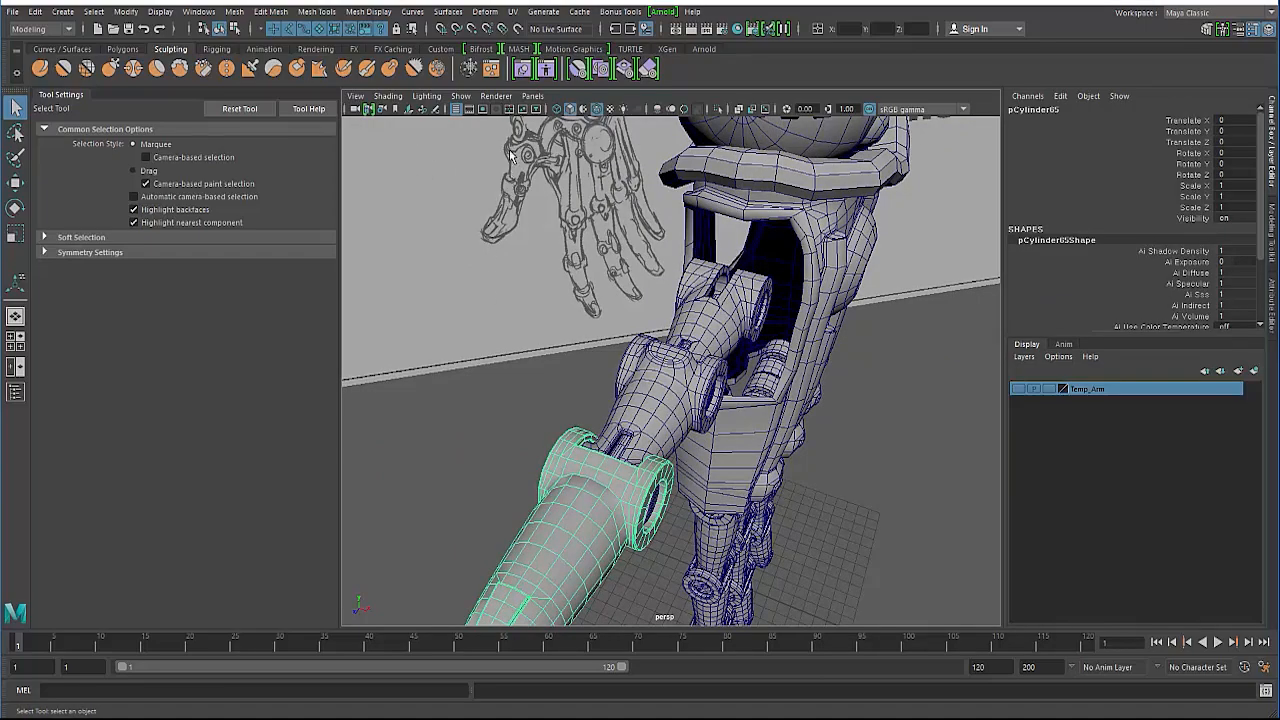
Select the upper faces between the tip segment's hinge discs, including the narrow step faces toward its body.
left_click_drag(530, 386, 491, 354, "alt")
right_click_drag(491, 354, 634, 351, "alt")
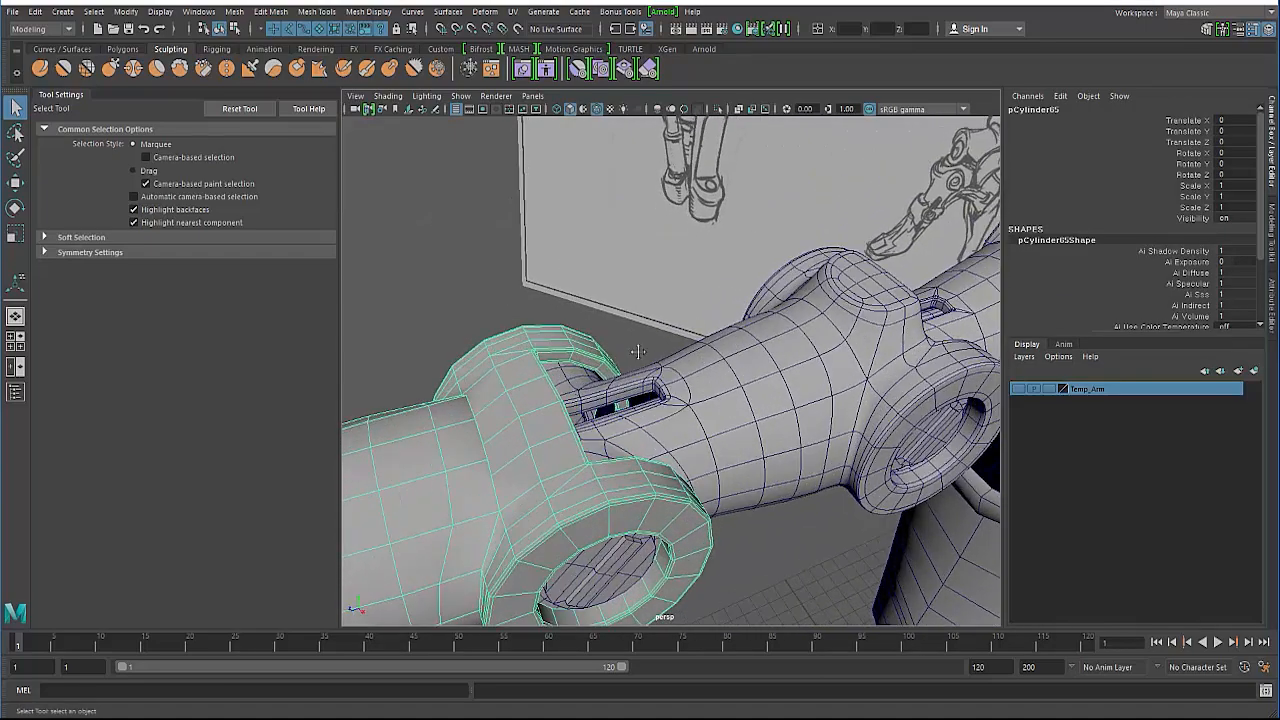
middle_click_drag(480, 405, 556, 366, "alt")
left_click_drag(556, 366, 600, 332, "alt")
right_click_drag(590, 289, 590, 328)
left_click_drag(596, 330, 595, 540, "alt")
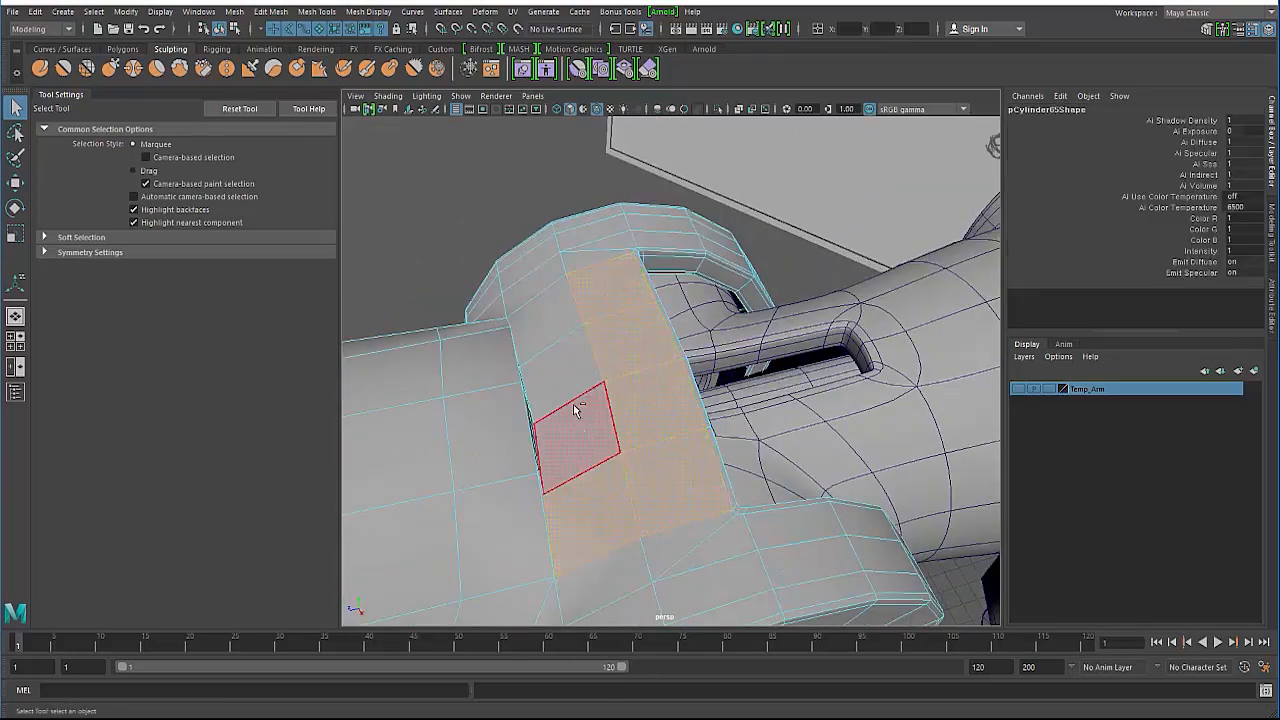
left_click_drag(548, 328, 523, 386, "alt")
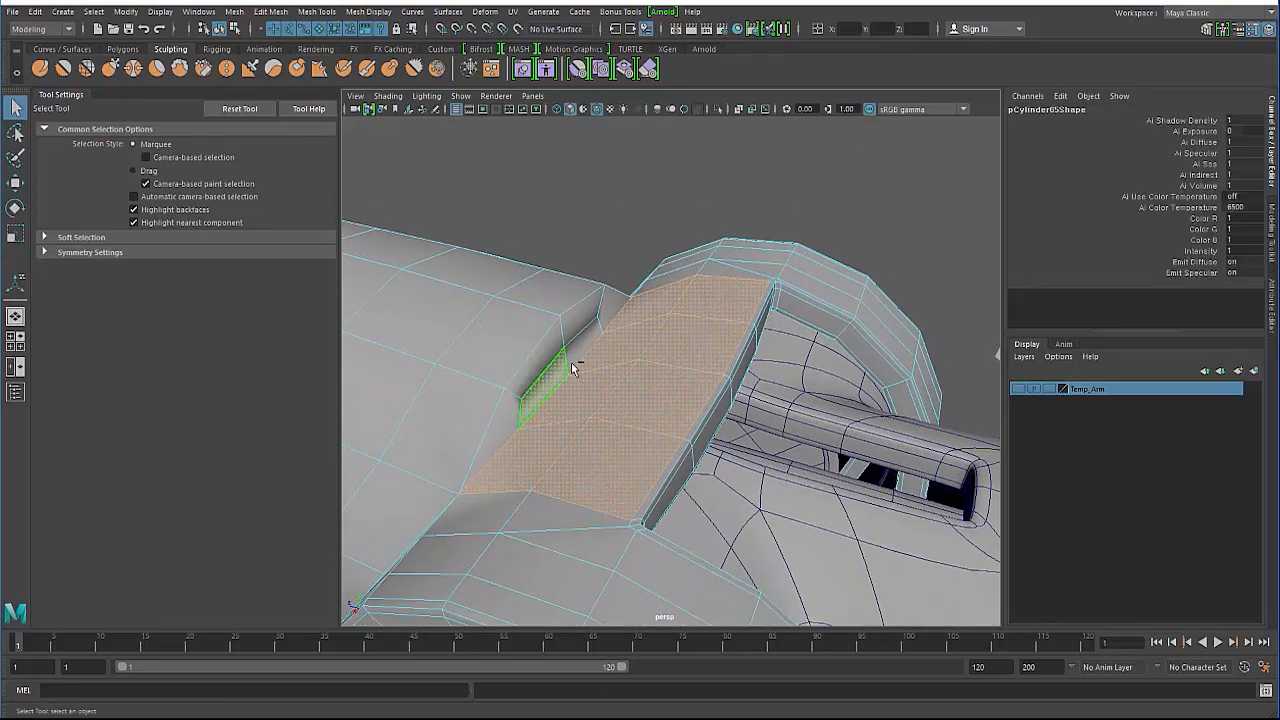
left_click_drag(503, 416, 513, 311, "alt")
Try to extrude the selected faces of the tip segment's knuckle and undo the extrusion.
right_click_drag(513, 311, 508, 346, "shift")
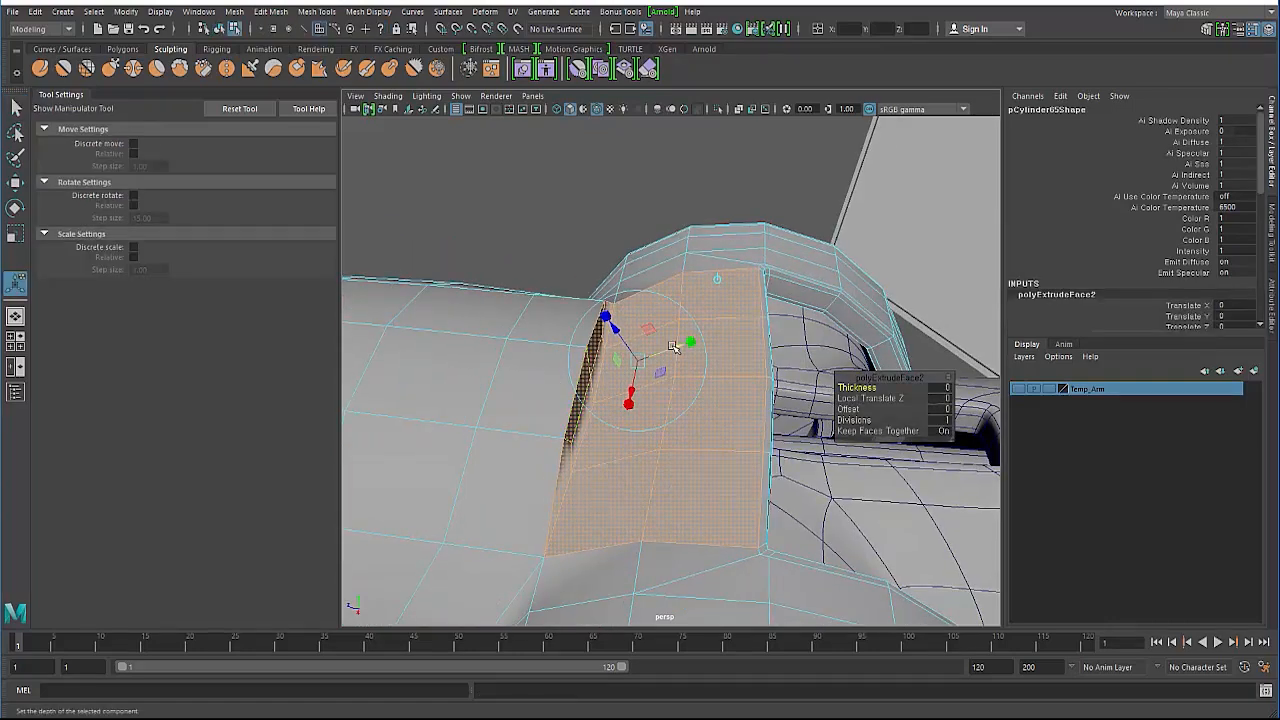
left_click_drag(711, 280, 742, 442, "alt")
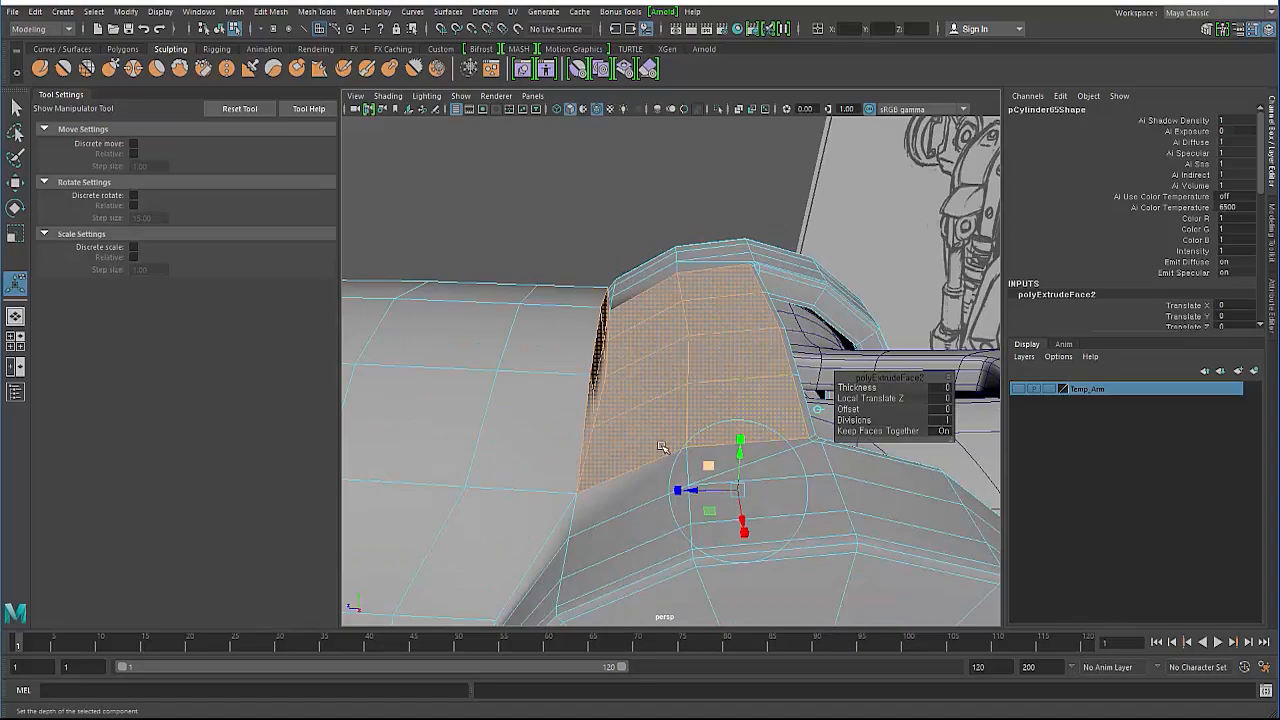
left_click_drag(660, 446, 664, 372, "alt")
key("ctrl+z")
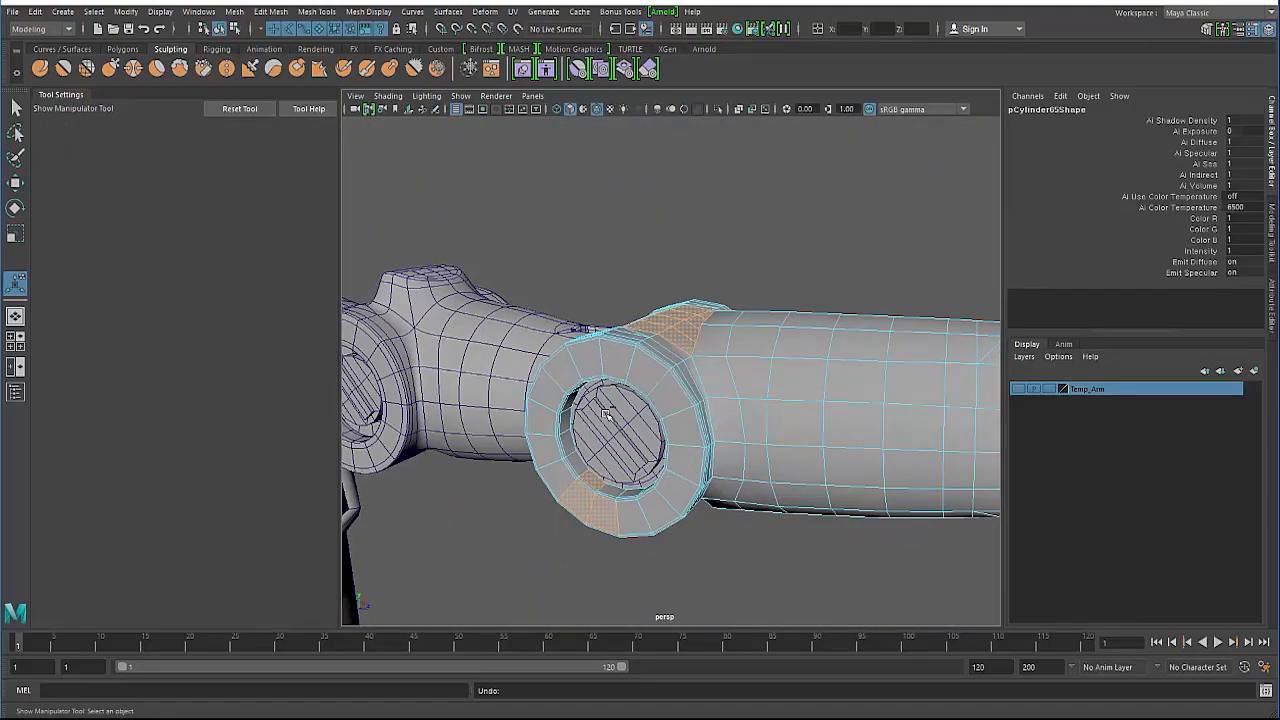
Add the faces around and inside the small recess beside the tip segment's body to the knuckle face selection.
left_click_drag(606, 413, 565, 382, "alt")
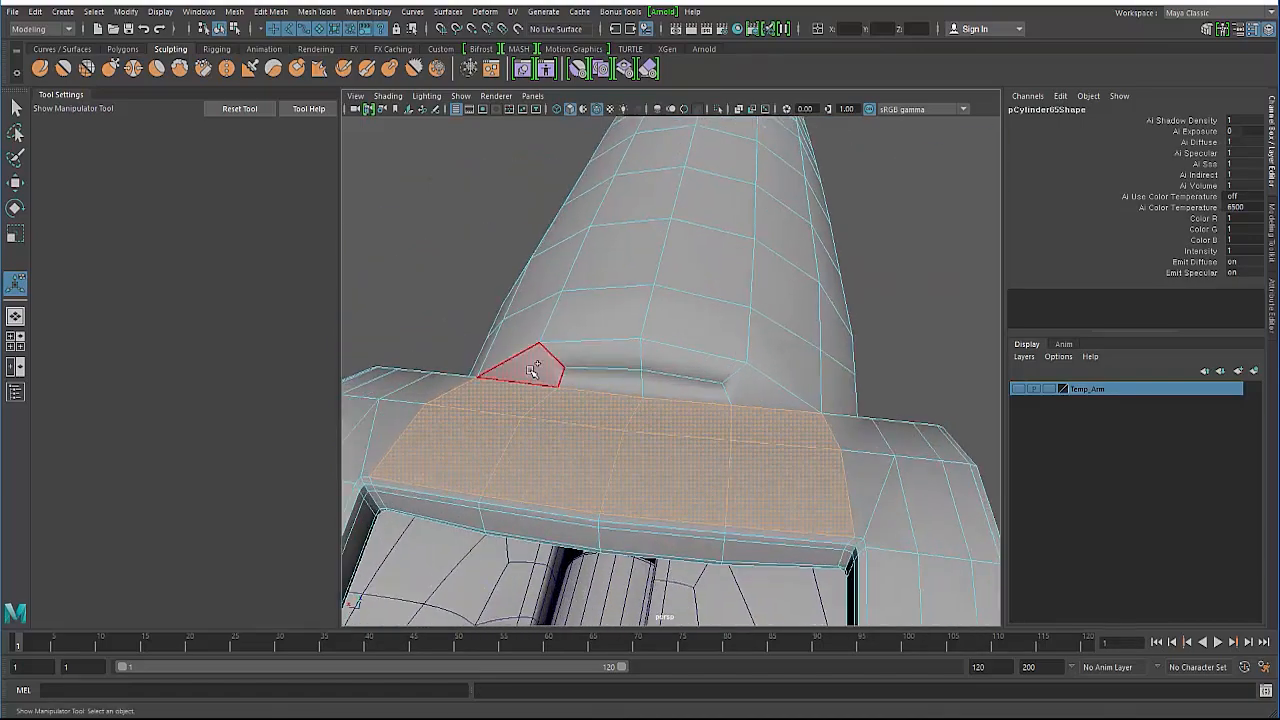
left_click(531, 370, "shift")
left_click(606, 358, "shift")
left_click(680, 362, "shift")
left_click(746, 380, "shift")
left_click(685, 388, "shift")
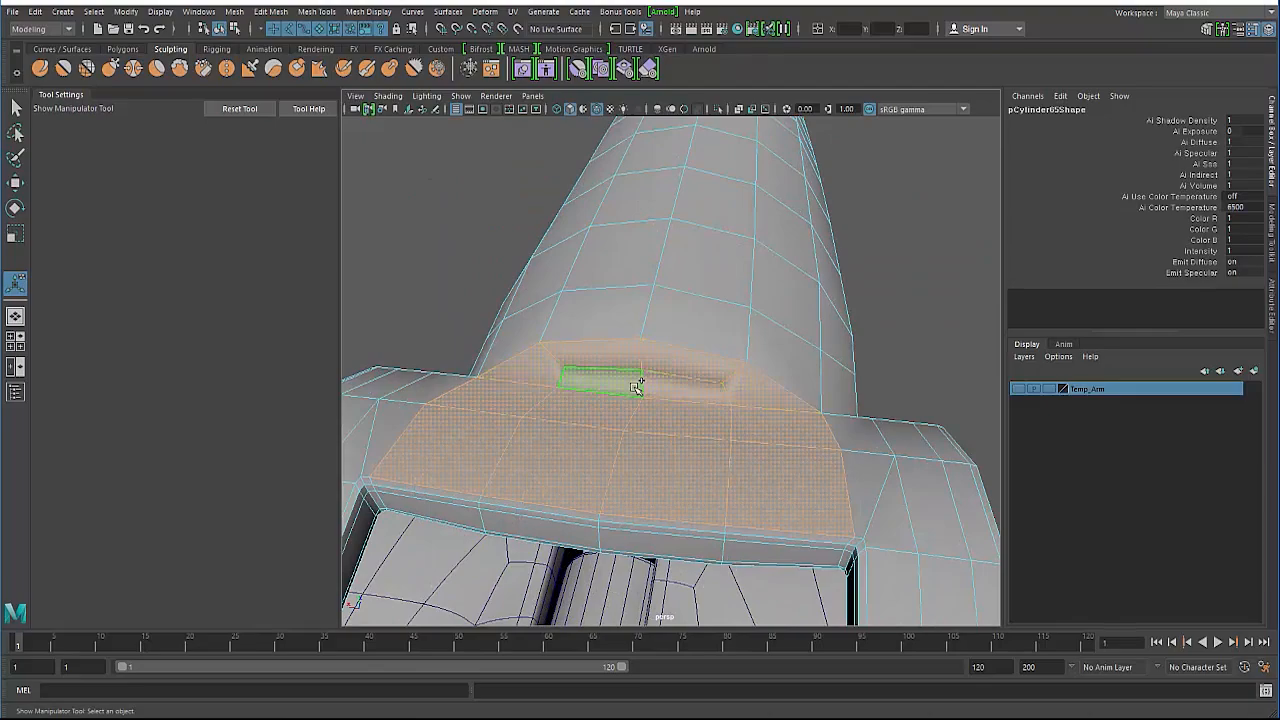
key("4")
mouse_move(651, 423)
left_mouse_down("alt")
mouse_move(443, 320)
mouse_move(543, 414)
mouse_move(557, 401)
mouse_move(517, 466)
mouse_move(660, 380)
left_mouse_up("alt")
key("5")
Extrude the selected faces upward and taper them into a raised knuckle block on the tip segment.
right_click_drag(712, 351, 711, 388, "shift")
left_click_drag(711, 388, 656, 283, "alt")
left_click(705, 305)
left_click(547, 282)
Select the narrow faces on the body side of the tip segment's knuckle block and adjust their height.
right_click_drag(655, 280, 655, 312)
key("q")
left_click(643, 297)
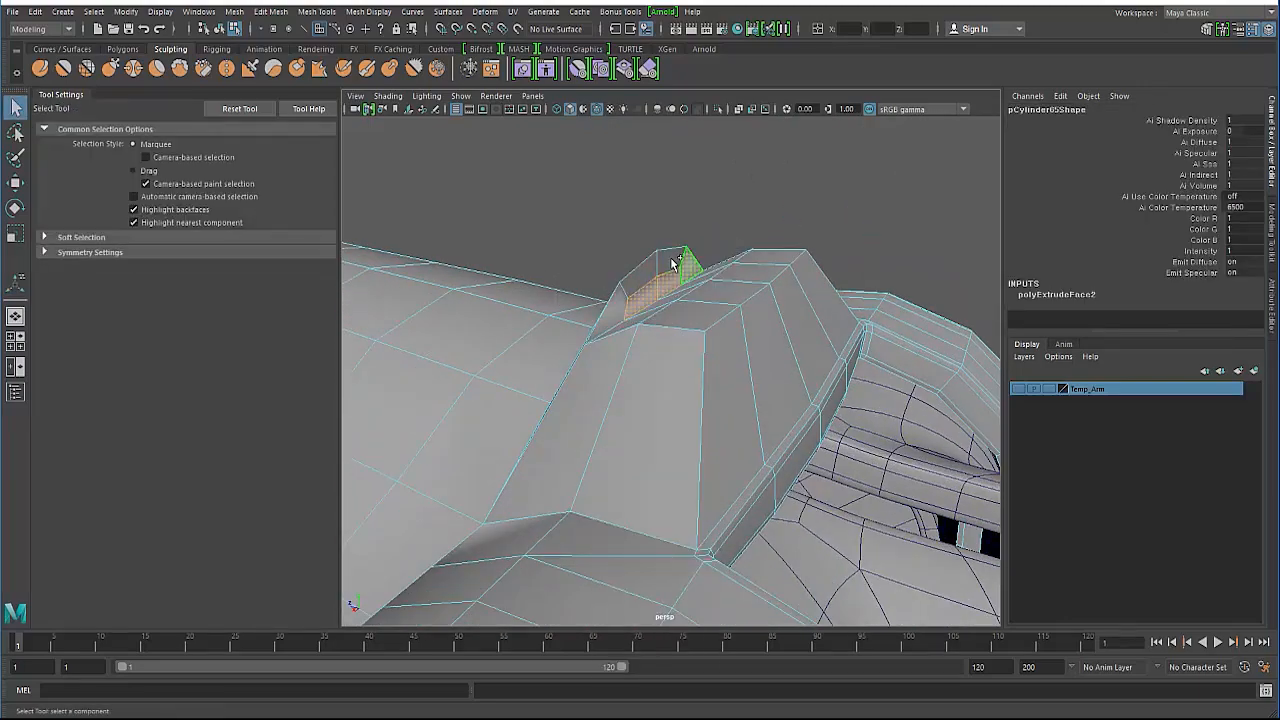
left_click_drag(601, 341, 630, 283, "alt")
key("e")
key("w")
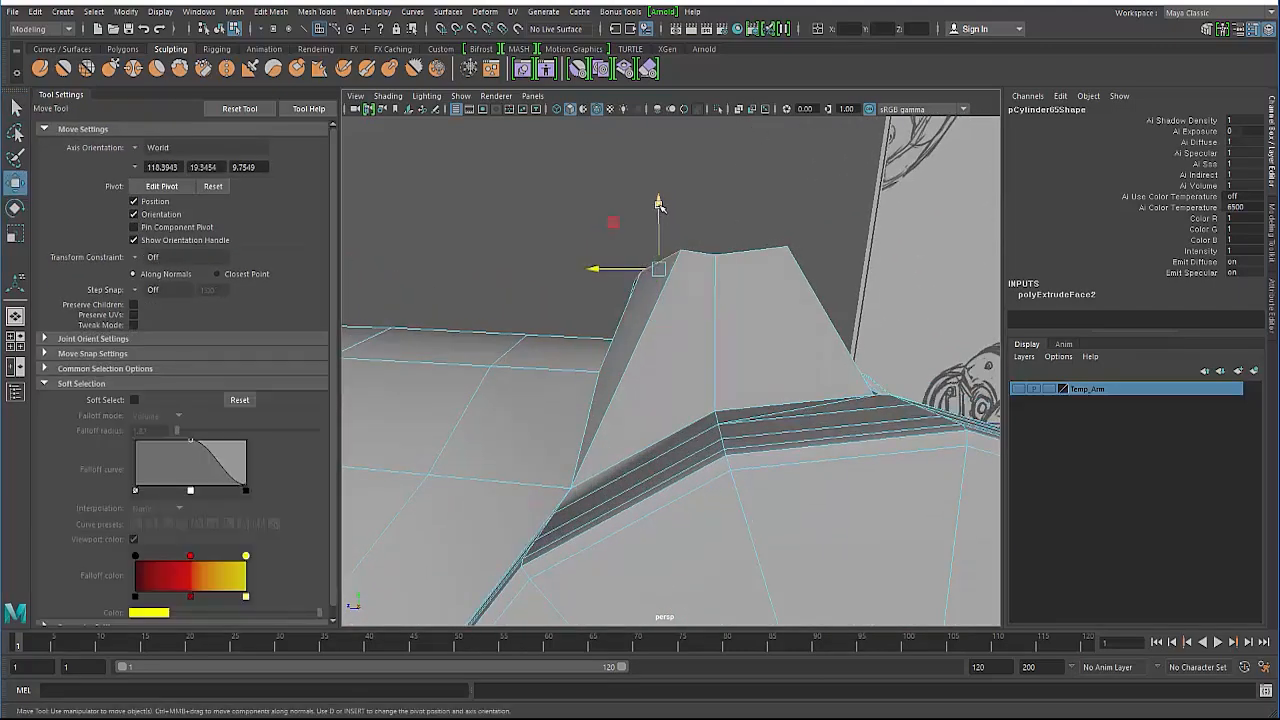
mouse_move(656, 218)
left_mouse_down()
mouse_move(646, 225)
mouse_move(659, 267)
mouse_move(660, 218)
left_mouse_up()
left_click(614, 271)
Select the edges around the tip segment's raised knuckle, including those where it meets the body.
left_click_drag(614, 271, 634, 340, "alt")
right_click_drag(611, 352, 612, 295)
left_click_drag(611, 362, 600, 331, "alt")
left_click(600, 331)
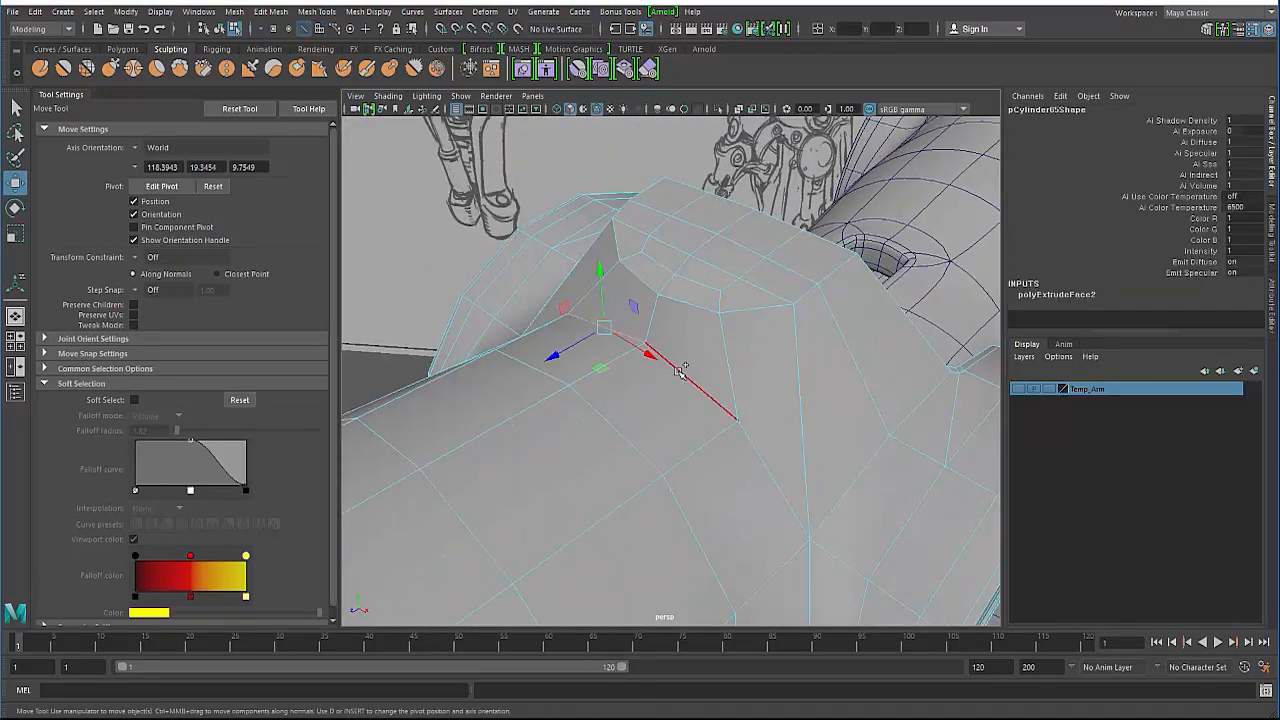
left_click(683, 371, "shift")
left_click_drag(683, 371, 549, 323, "alt")
left_click_drag(636, 266, 561, 314)
left_click(556, 257)
left_click_drag(556, 257, 666, 326, "alt")
left_click(667, 322)
Bevel the selected edges of the tip segment's knuckle and return to object mode.
right_click_drag(645, 294, 708, 294, "shift")
left_click_drag(654, 349, 640, 290, "alt")
left_click(562, 244)
right_click_drag(640, 290, 583, 270, "alt")
key("q")
key("F8")
key("F8")
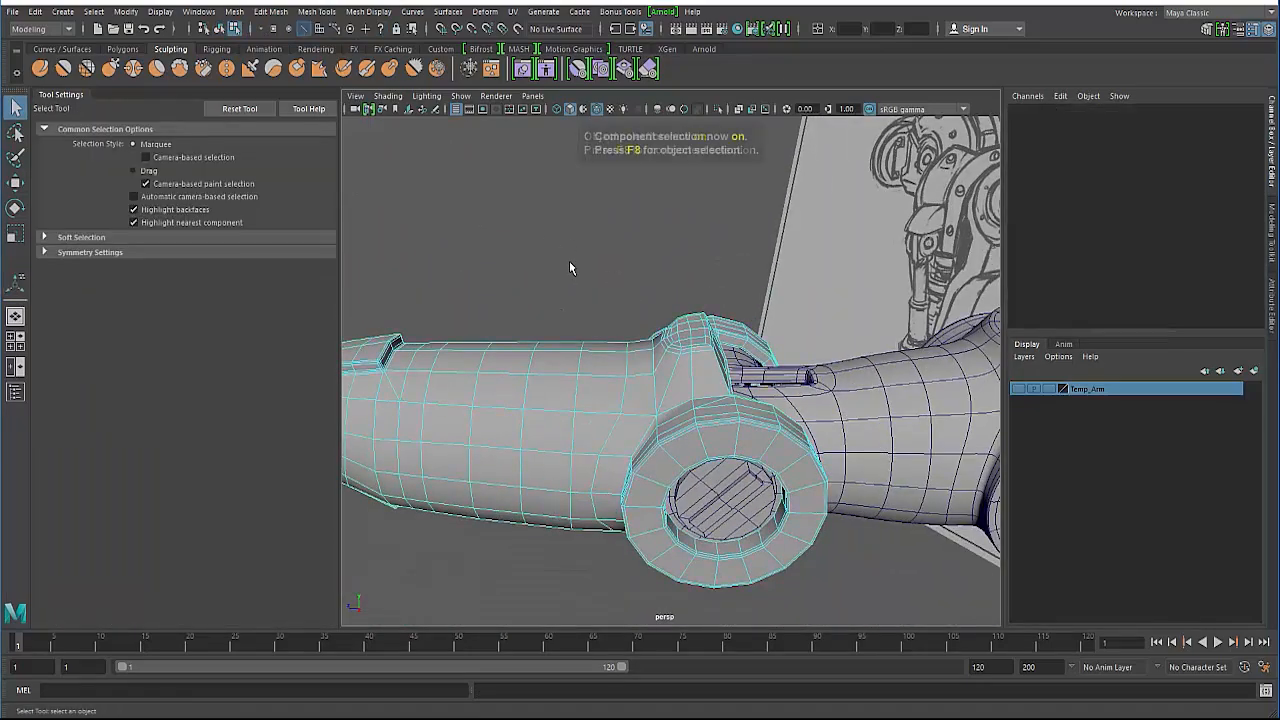
key("F8")
Select the whole thumb group and move it sideways into the side of the palm.
left_click_drag(617, 283, 510, 375, "alt")
left_click(600, 385)
key("Up")
key("w")
left_click_drag(737, 375, 774, 375)
middle_click_drag(712, 408, 590, 309, "alt")
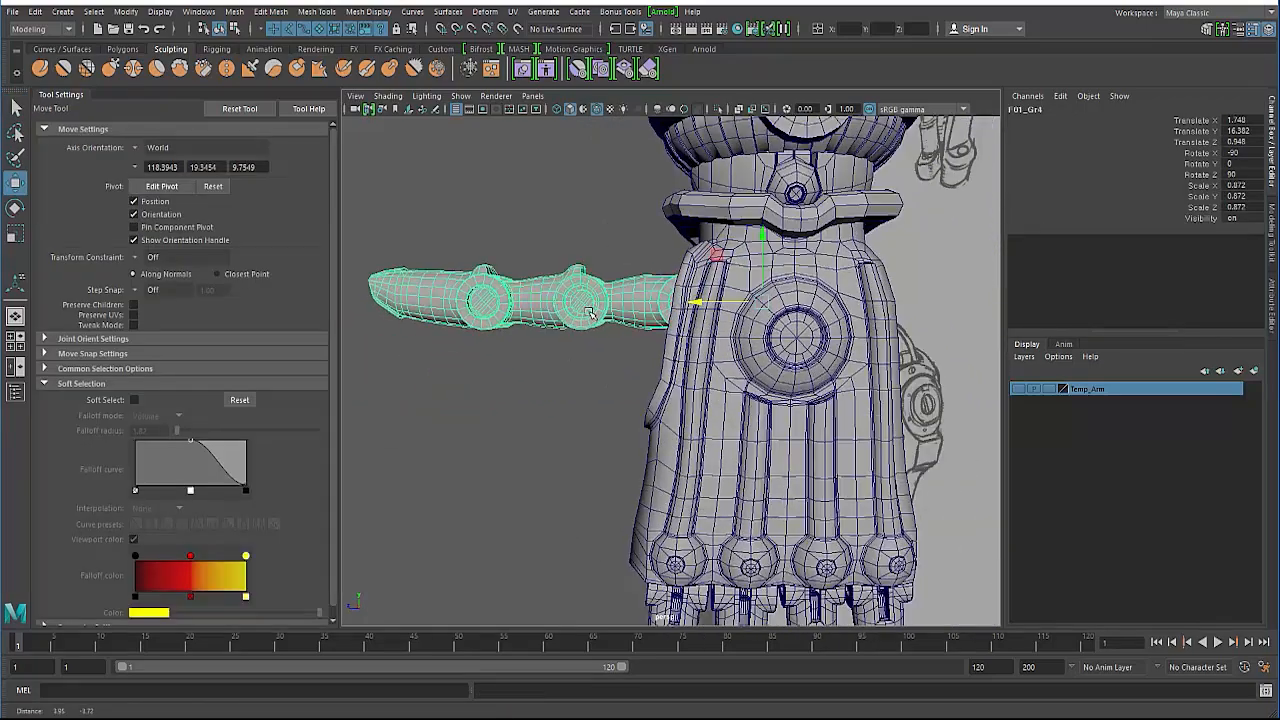
left_click_drag(590, 309, 480, 320, "alt")
Try to rotate the whole thumb group about X and the outer two segments about their joint.
key("e")
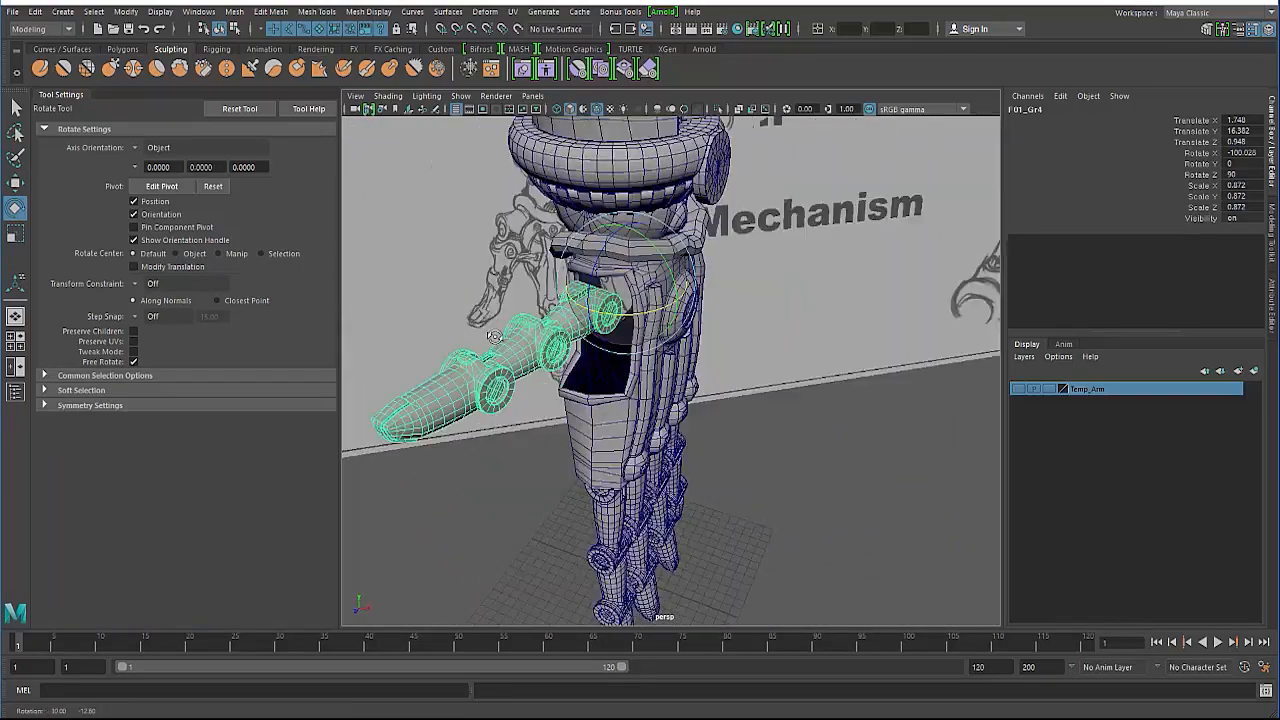
right_click_drag(480, 320, 560, 322, "alt")
left_click(456, 330)
key("Up")
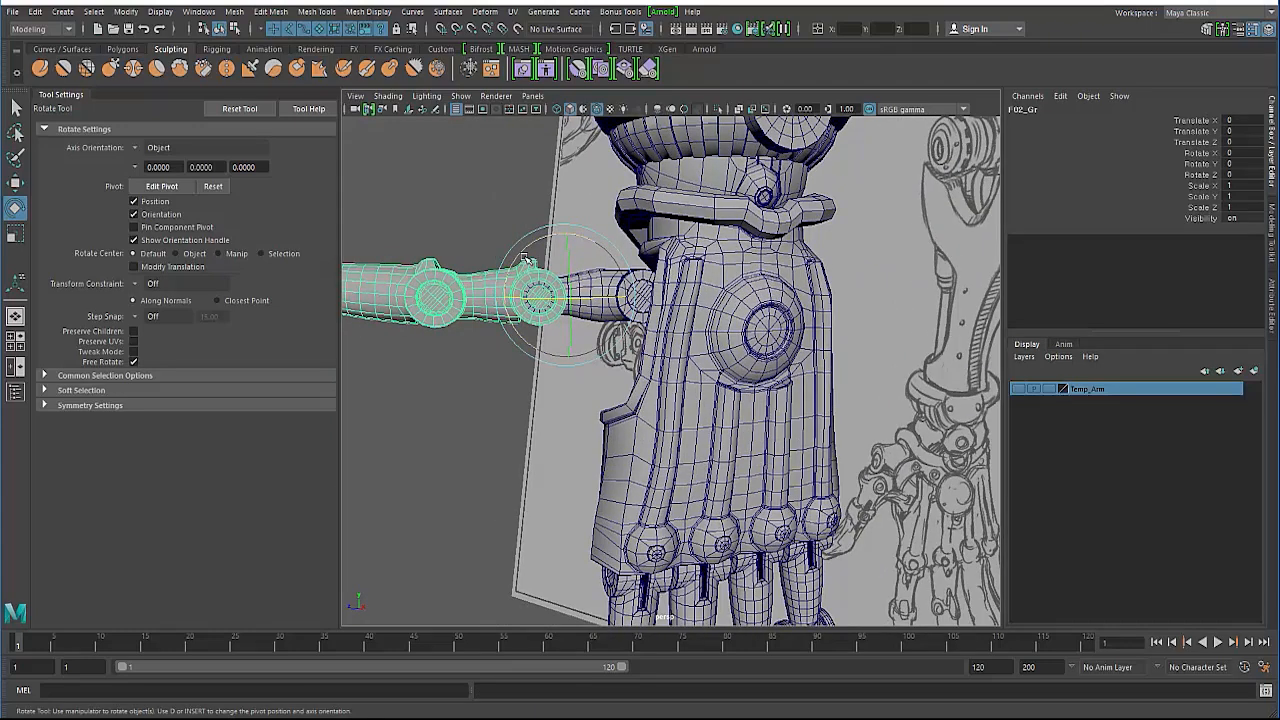
mouse_move(523, 258)
left_mouse_down()
mouse_move(512, 310)
mouse_move(528, 268)
left_mouse_up()
key("Up")
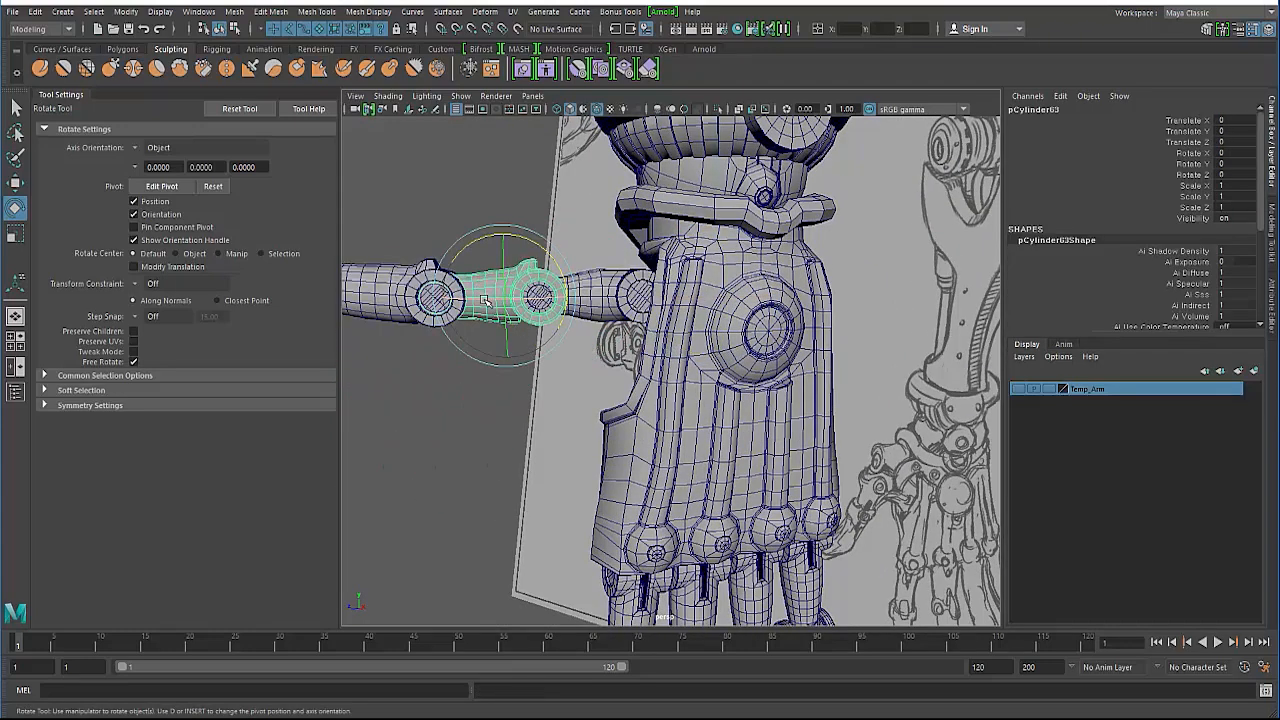
Reset the whole thumb group's Rotate X to -90.
key("Up")
key("w")
left_click_drag(620, 360, 596, 375, "alt")
key("space")
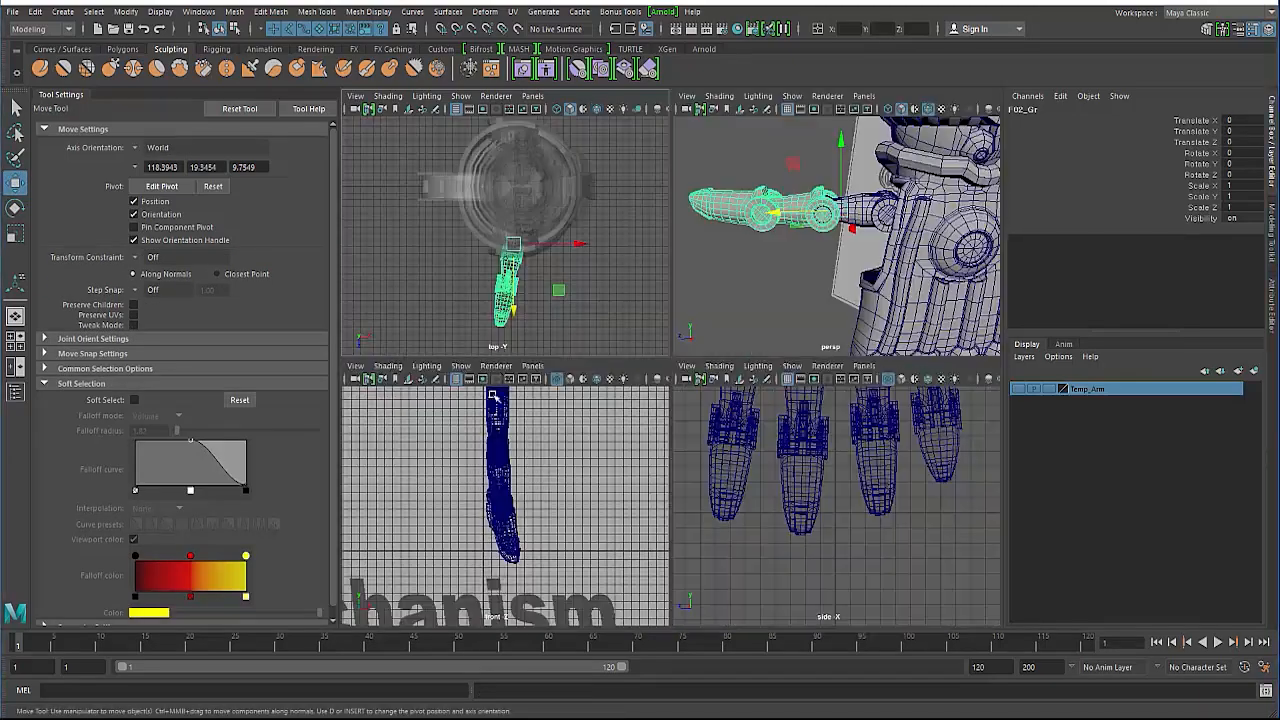
key("Down")
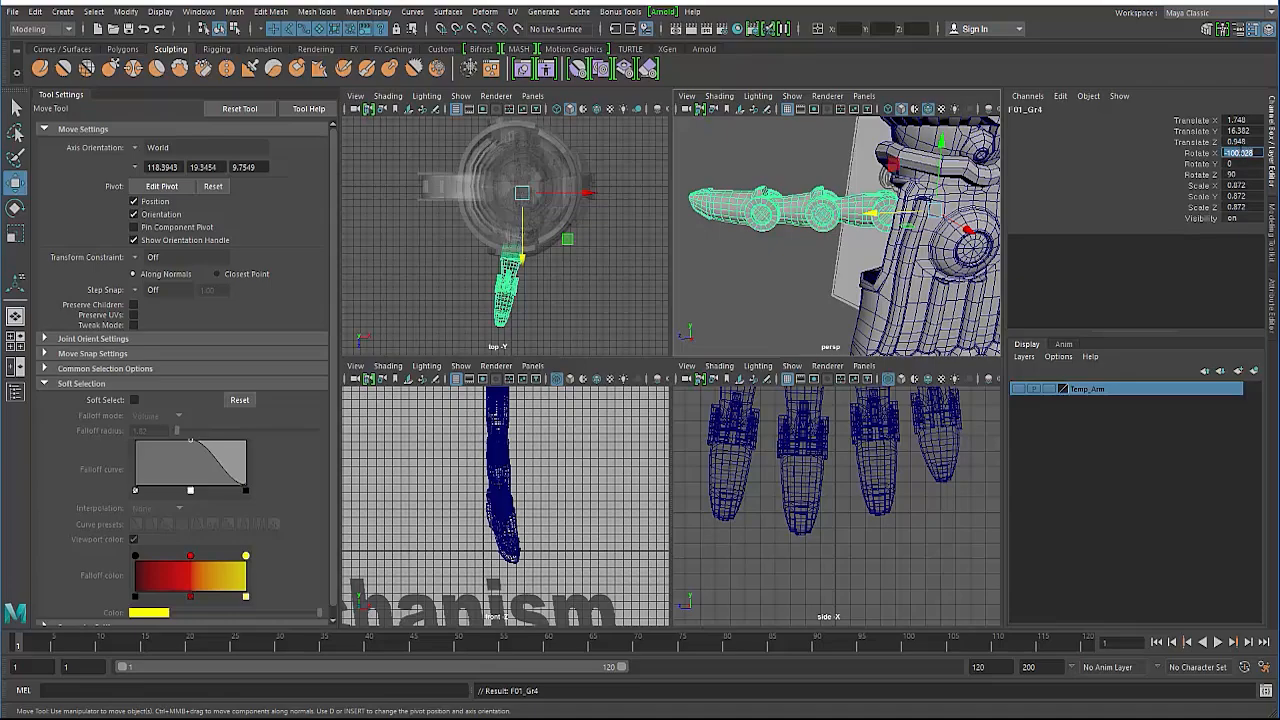
key("Return")
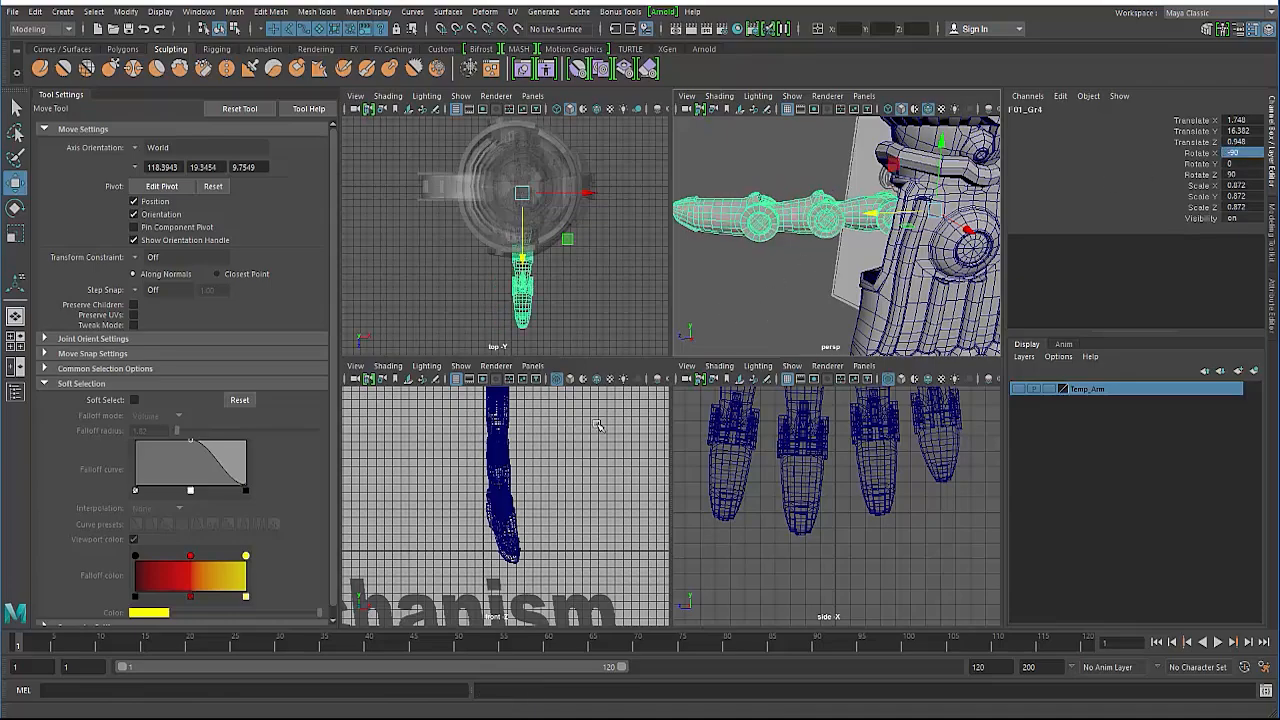
In the side view, move the pivot of the outer two segments' group to the center of their hinge disc.
key("space")
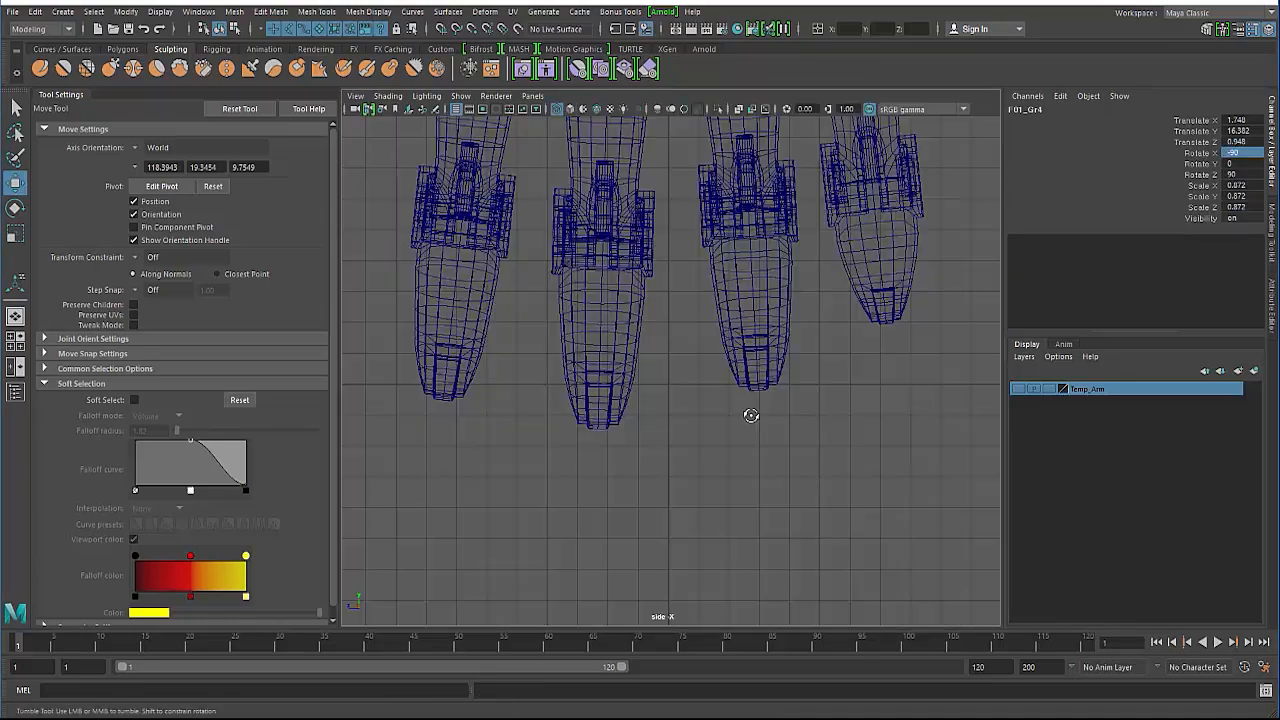
scroll(706, 480, "down", 5)
scroll(603, 372, "up", 8)
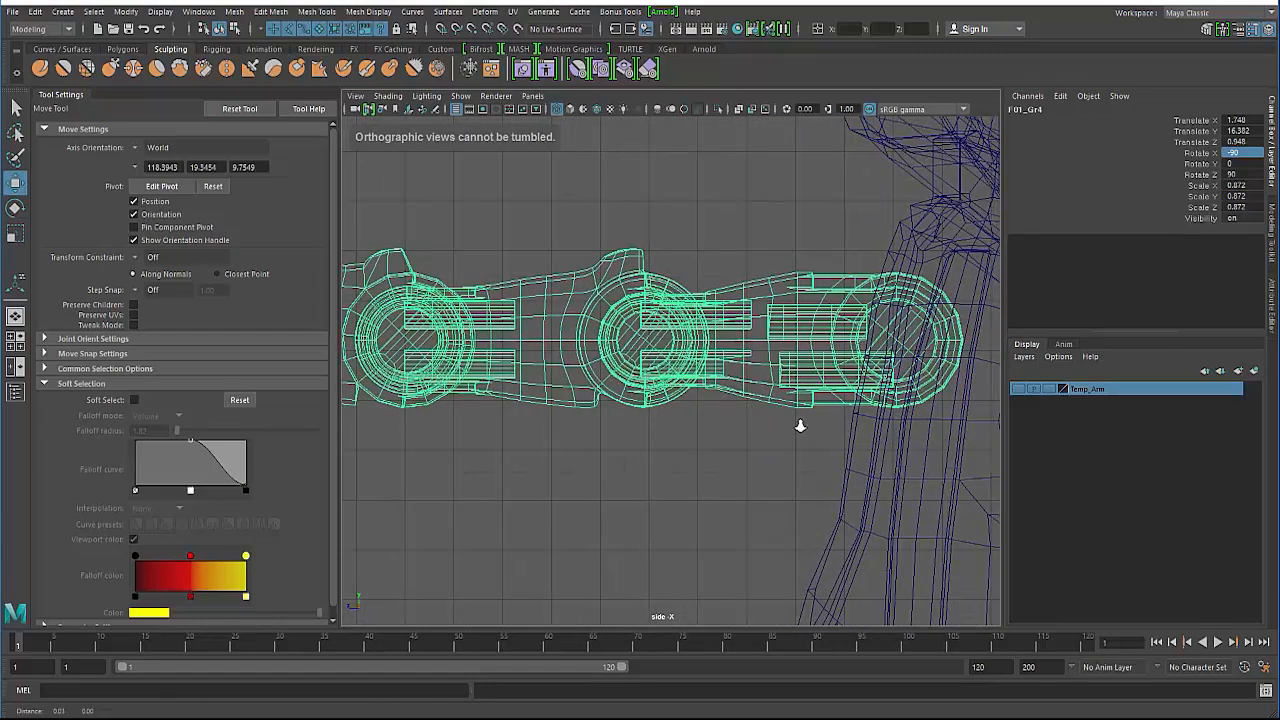
key("Down")
scroll(604, 342, "up", 5)
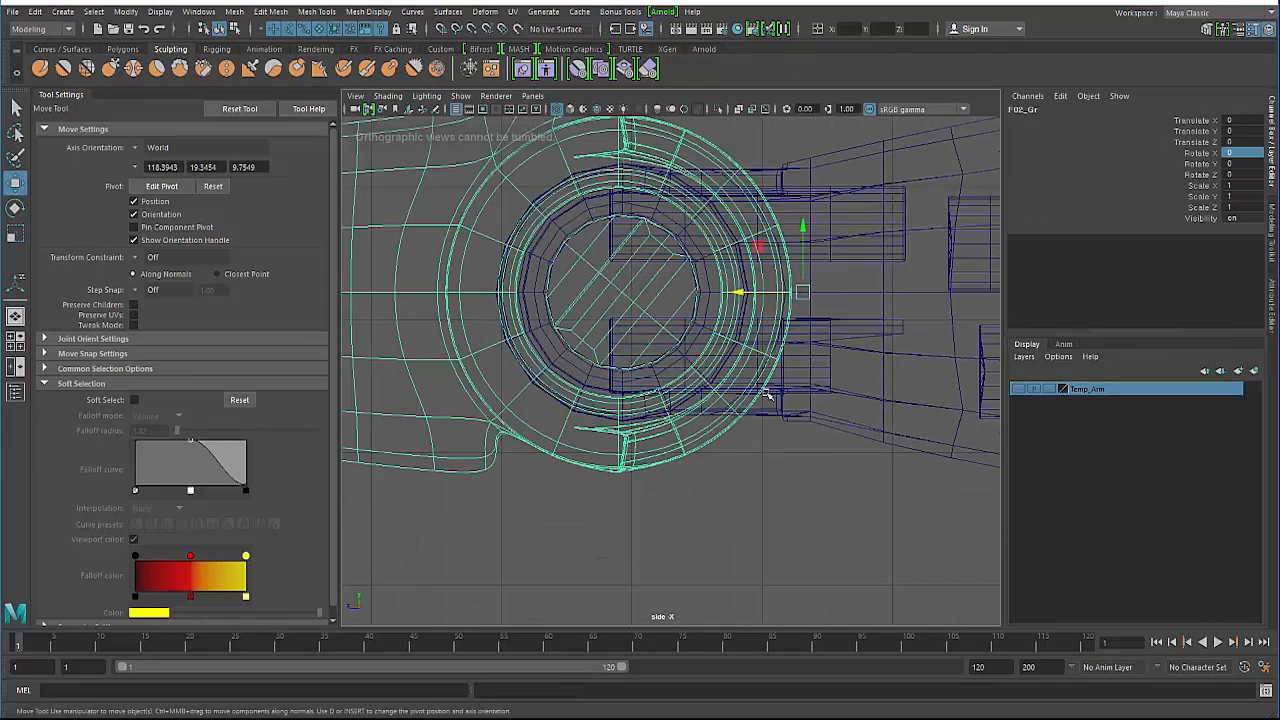
key("d")
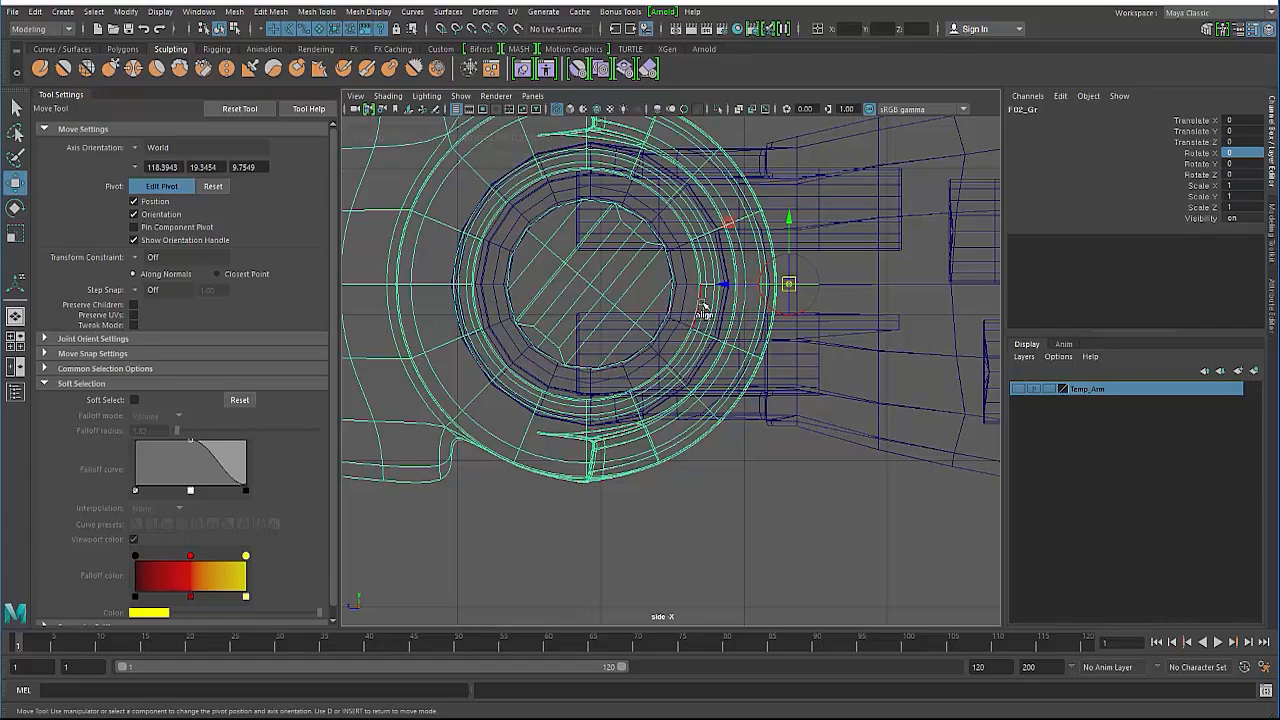
left_click(722, 287)
key("d")
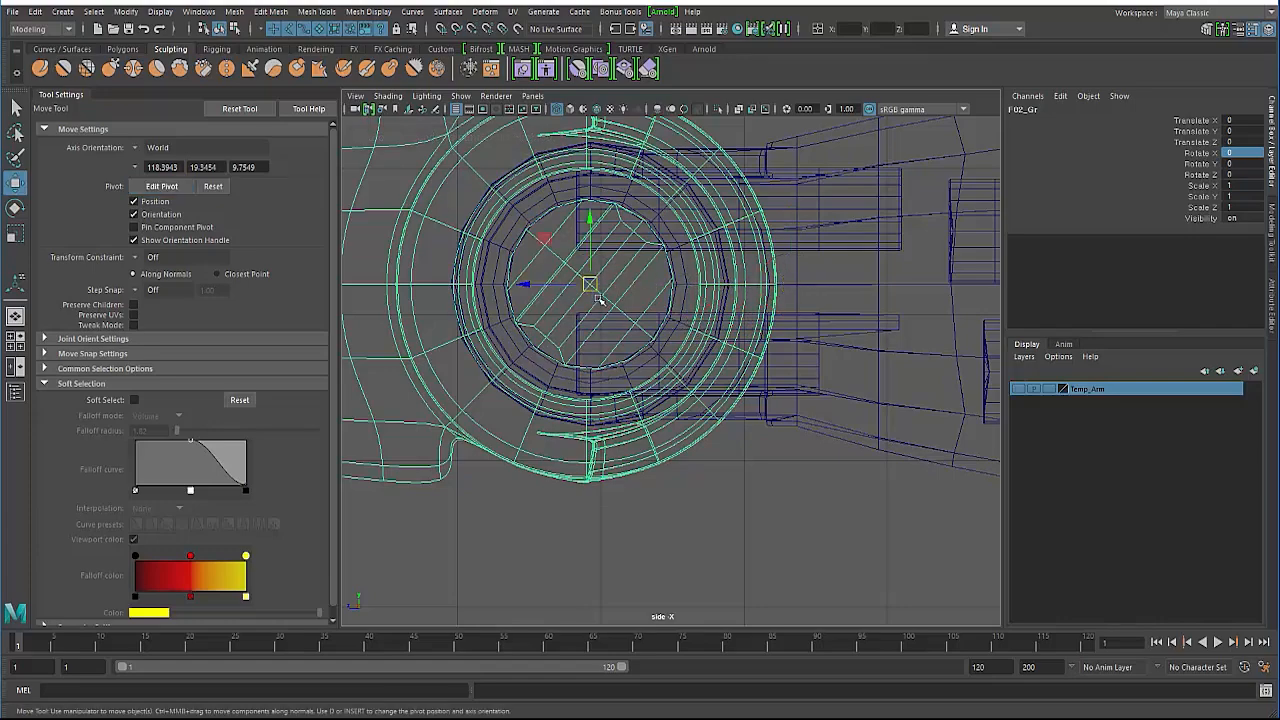
Check where the tip segment group's pivot sits in the side view.
right_click_drag(495, 332, 437, 260, "alt")
left_click(456, 298, "alt")
left_click(515, 377)
key("Up")
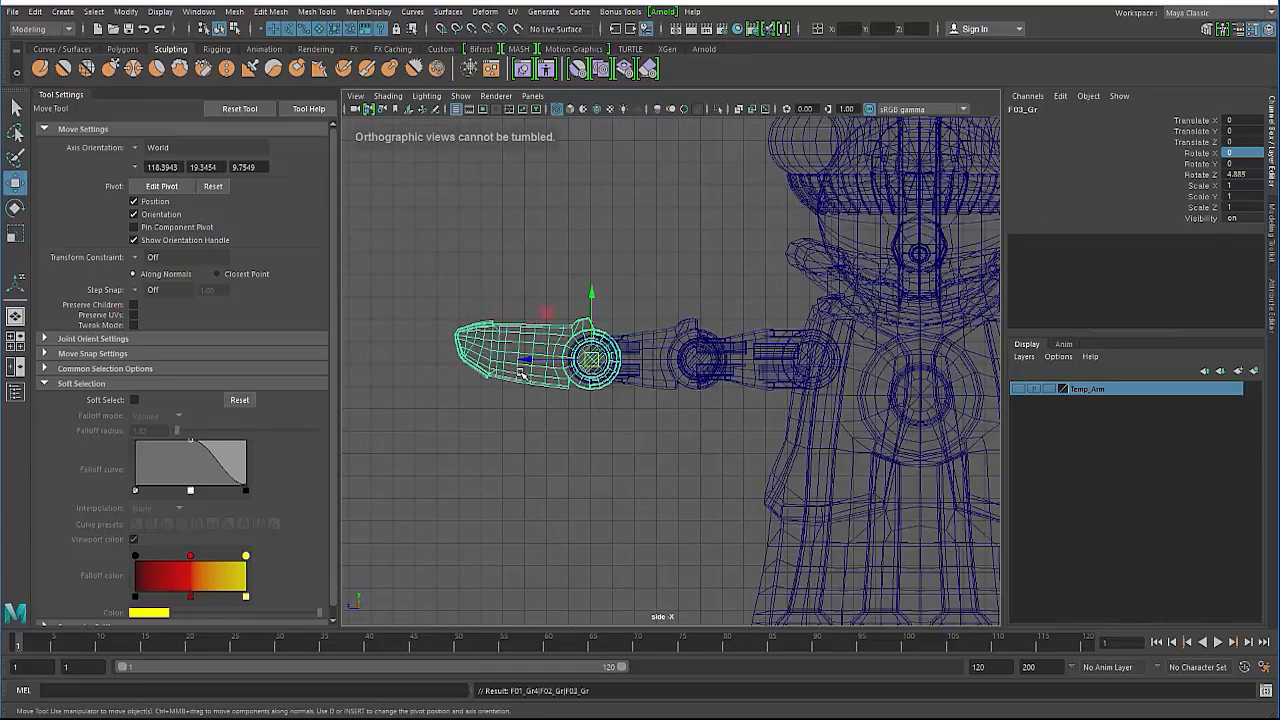
Move the whole thumb group's pivot to the center of the base segment's hinge disc.
middle_click_drag(786, 416, 660, 409, "alt")
left_click(629, 355)
right_click_drag(660, 409, 685, 362, "alt")
key("Up")
key("d")
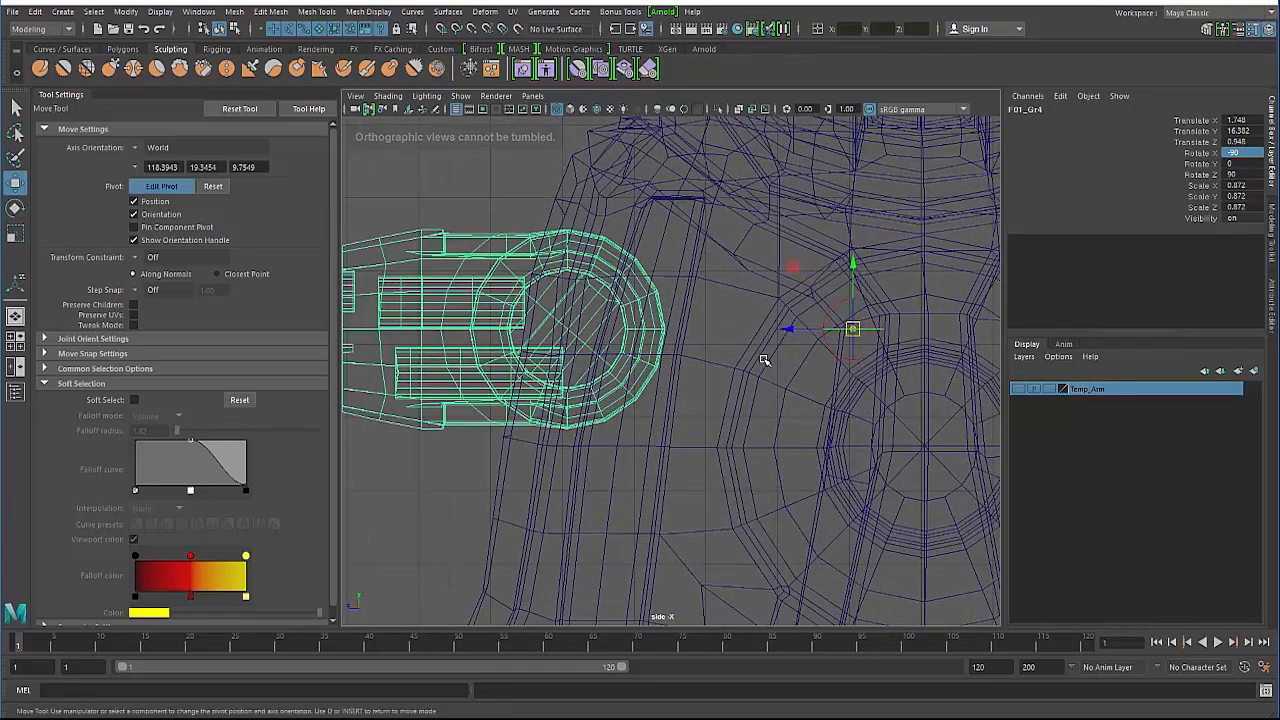
left_click_drag(793, 331, 592, 337)
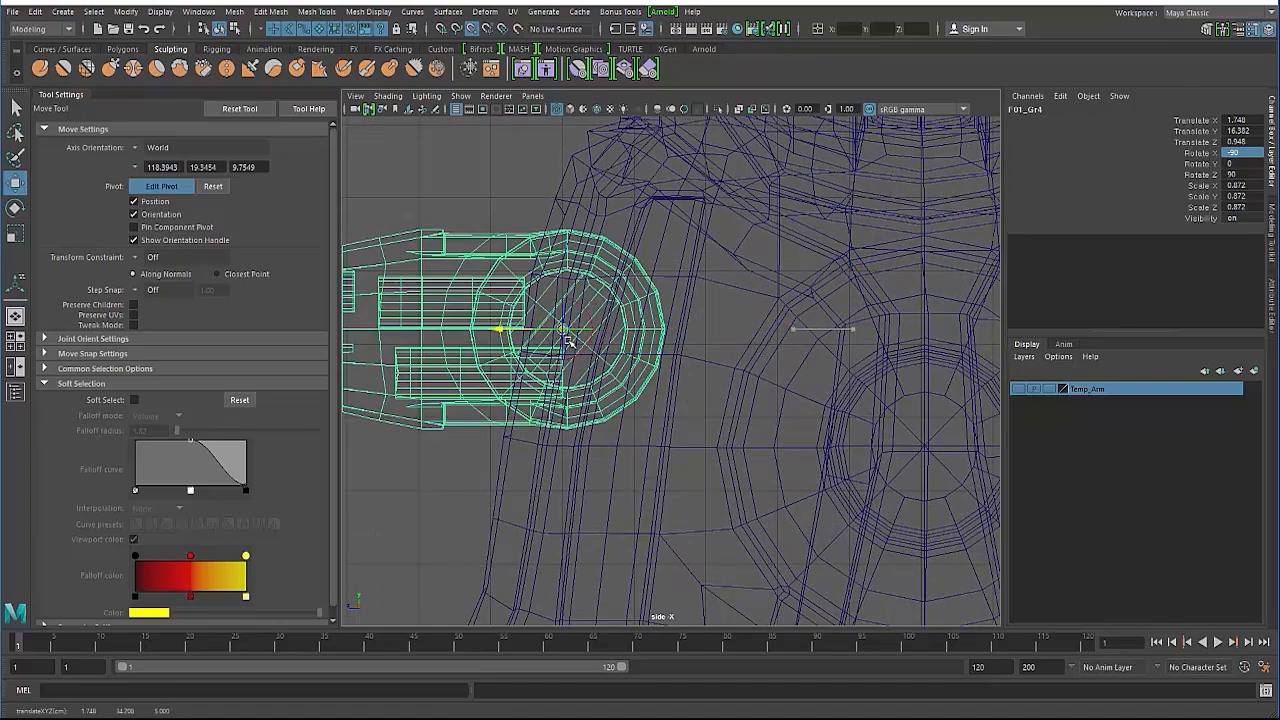
middle_click_drag(572, 380, 674, 443, "alt")
right_click_drag(674, 443, 870, 440, "alt")
middle_click_drag(677, 438, 694, 405, "alt")
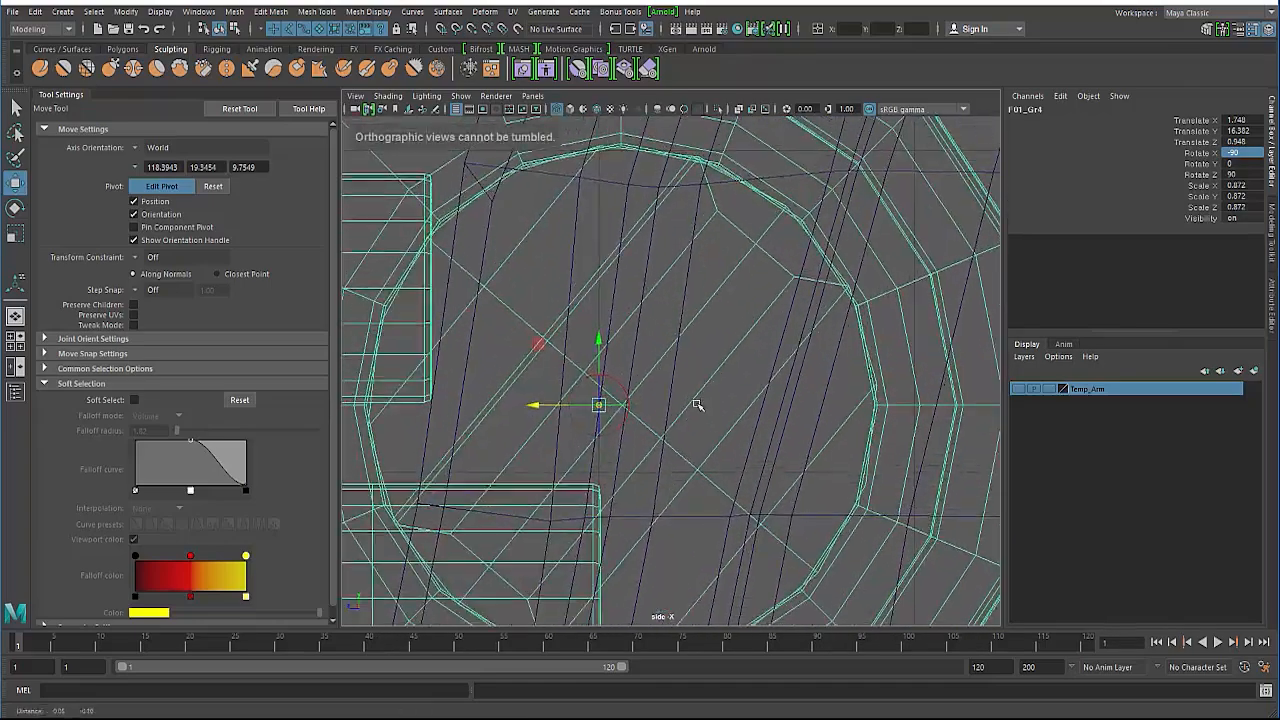
left_click_drag(596, 408, 598, 406)
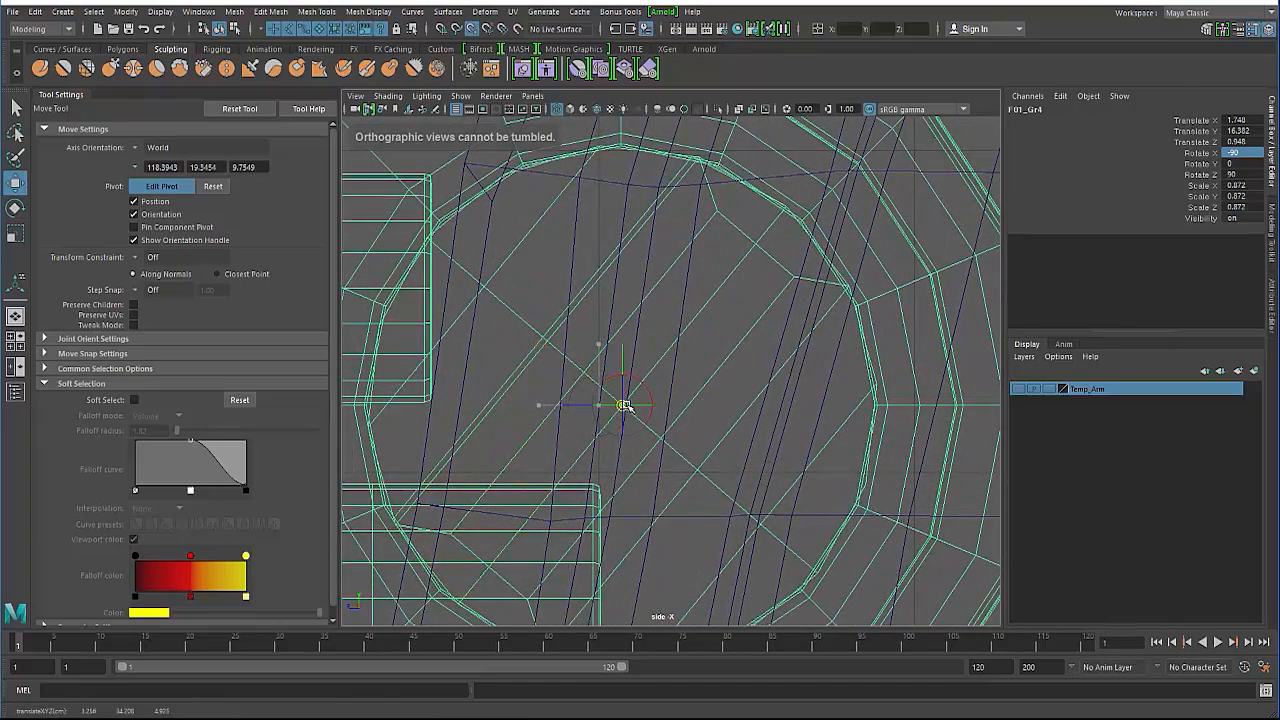
key("d")
In the perspective view, rotate the thumb's outer two segments down toward the fingers about their hinge.
scroll(735, 460, "down", 5)
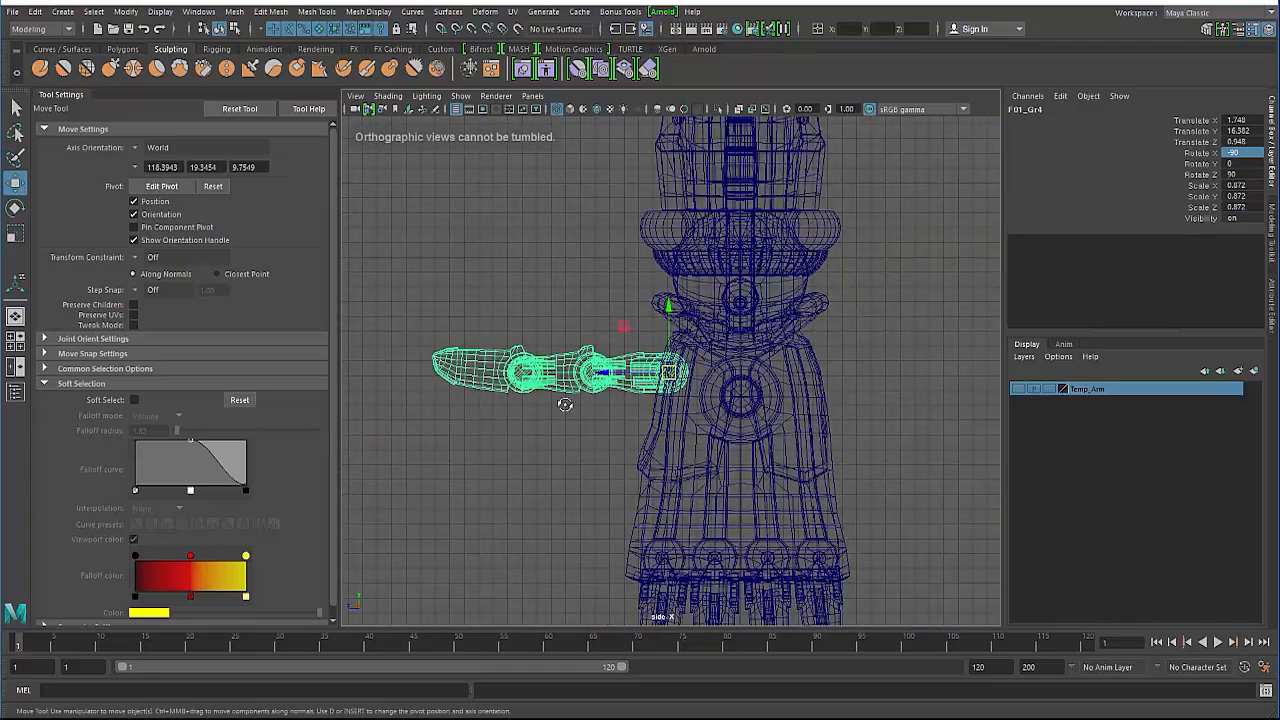
scroll(735, 460, "up", 1)
key("space")
key("space")
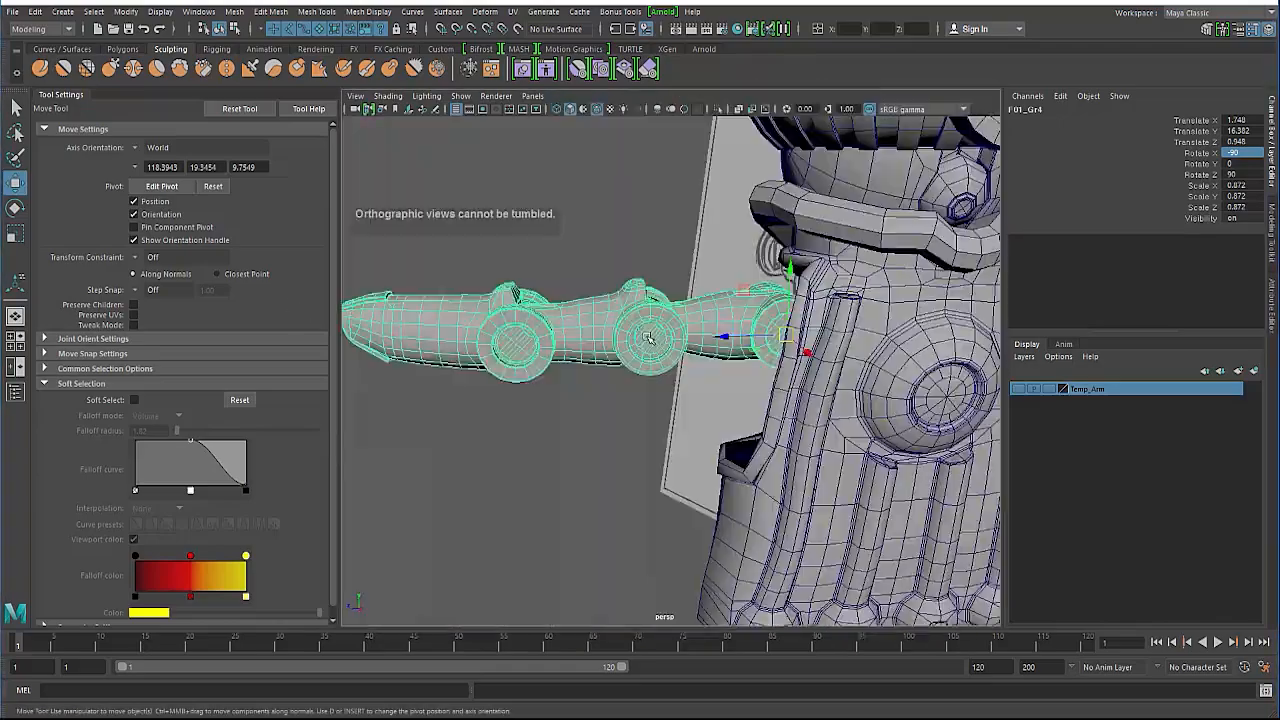
left_click_drag(769, 232, 590, 322, "alt")
left_click(590, 329)
key("Up")
key("r")
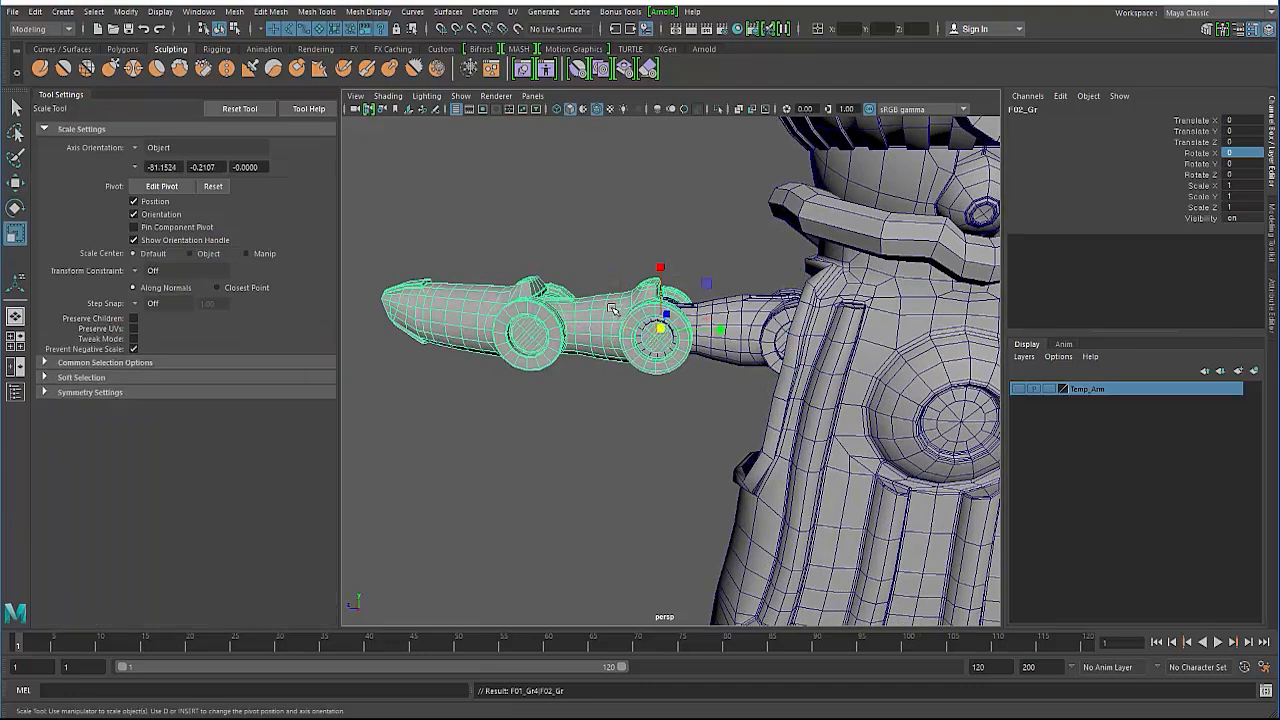
key("e")
mouse_move(626, 278)
left_mouse_down()
mouse_move(605, 300)
mouse_move(595, 351)
mouse_move(502, 324)
mouse_move(548, 353)
mouse_move(517, 341)
left_mouse_up()
Lower the whole thumb group to Translate Y 15.807 and shift it into the palm at Translate Z 0.14.
key("Up")
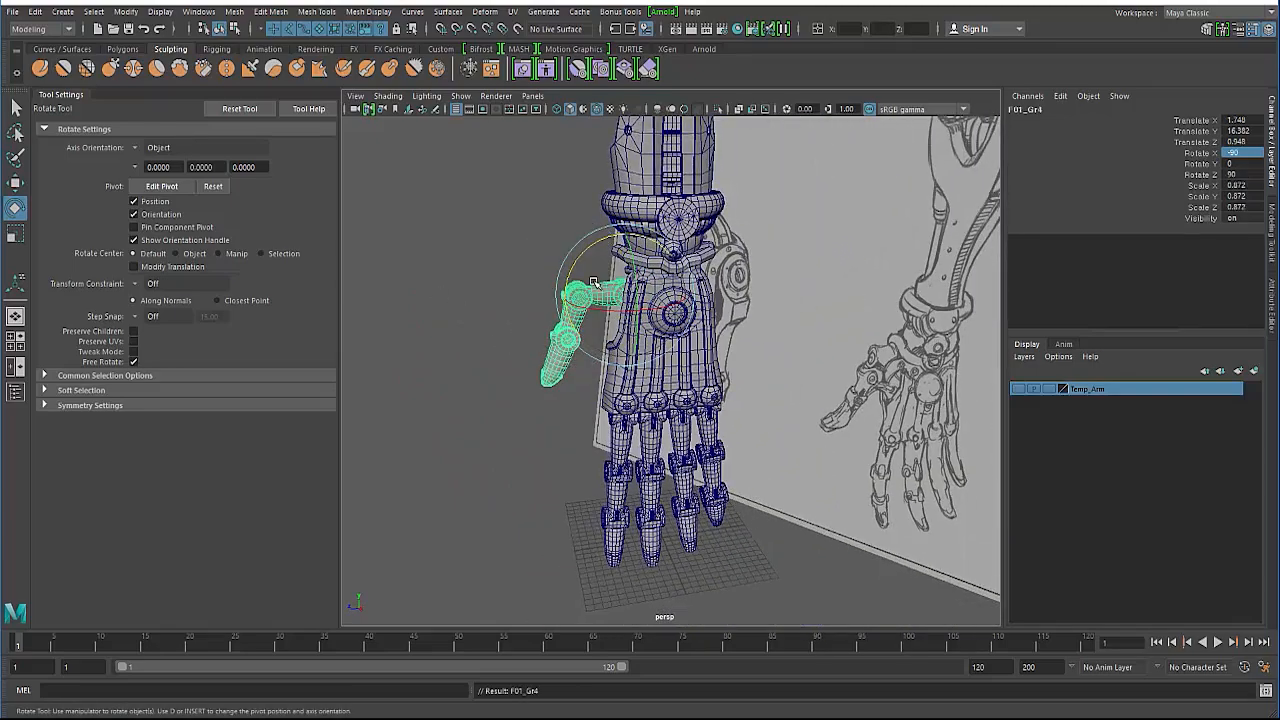
key("w")
left_click_drag(622, 230, 622, 238)
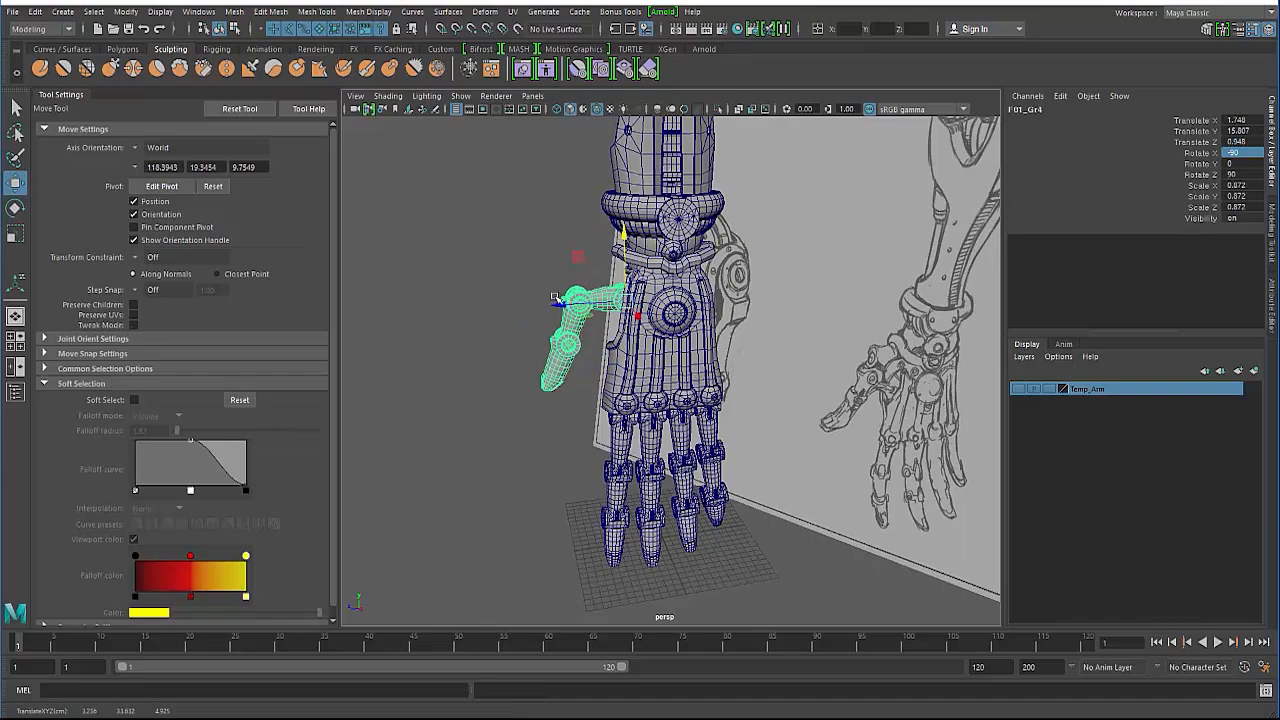
left_click(528, 337)
left_click_drag(528, 337, 852, 323, "alt")
mouse_move(705, 331)
left_mouse_down("alt")
mouse_move(777, 331)
mouse_move(783, 317)
left_mouse_up("alt")
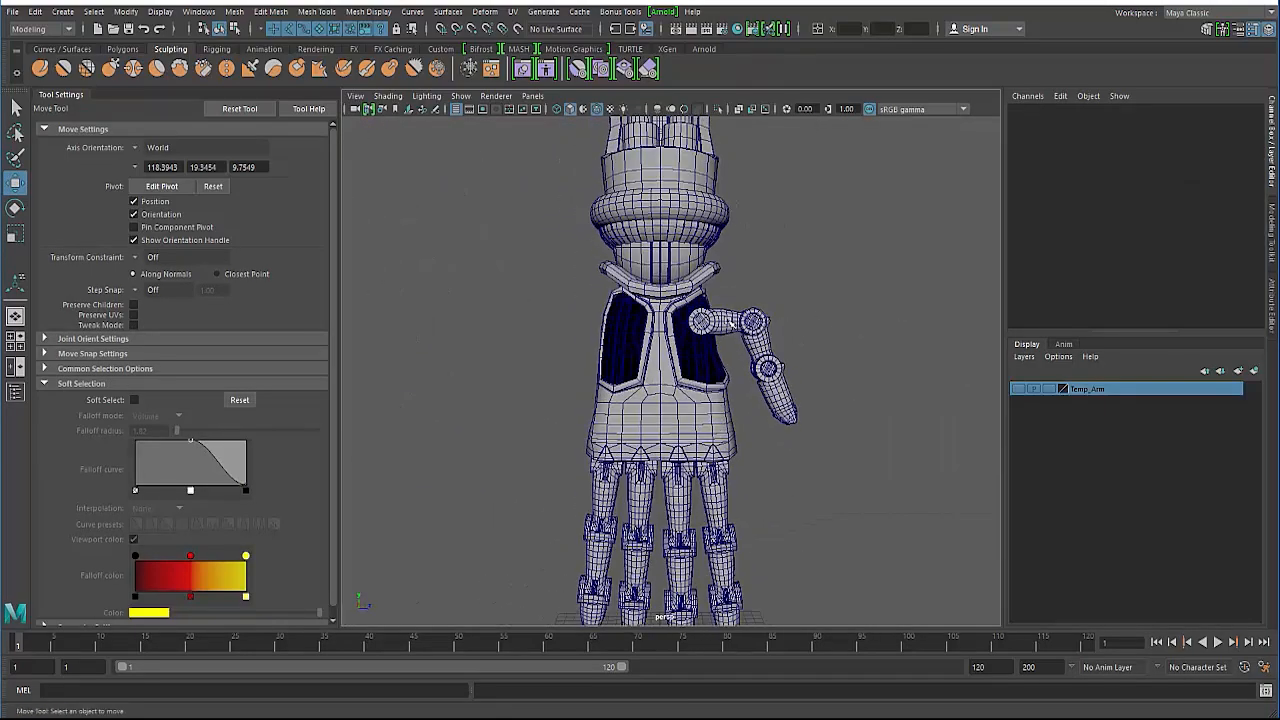
Rotate the whole thumb group about its base hinge so it swings outward from the palm like the sketch.
left_click(712, 322)
left_click_drag(714, 361, 370, 358, "alt")
mouse_move(580, 366)
left_mouse_down("alt")
mouse_move(520, 369)
mouse_move(607, 379)
mouse_move(584, 351)
mouse_move(502, 337)
left_mouse_up("alt")
key("Up")
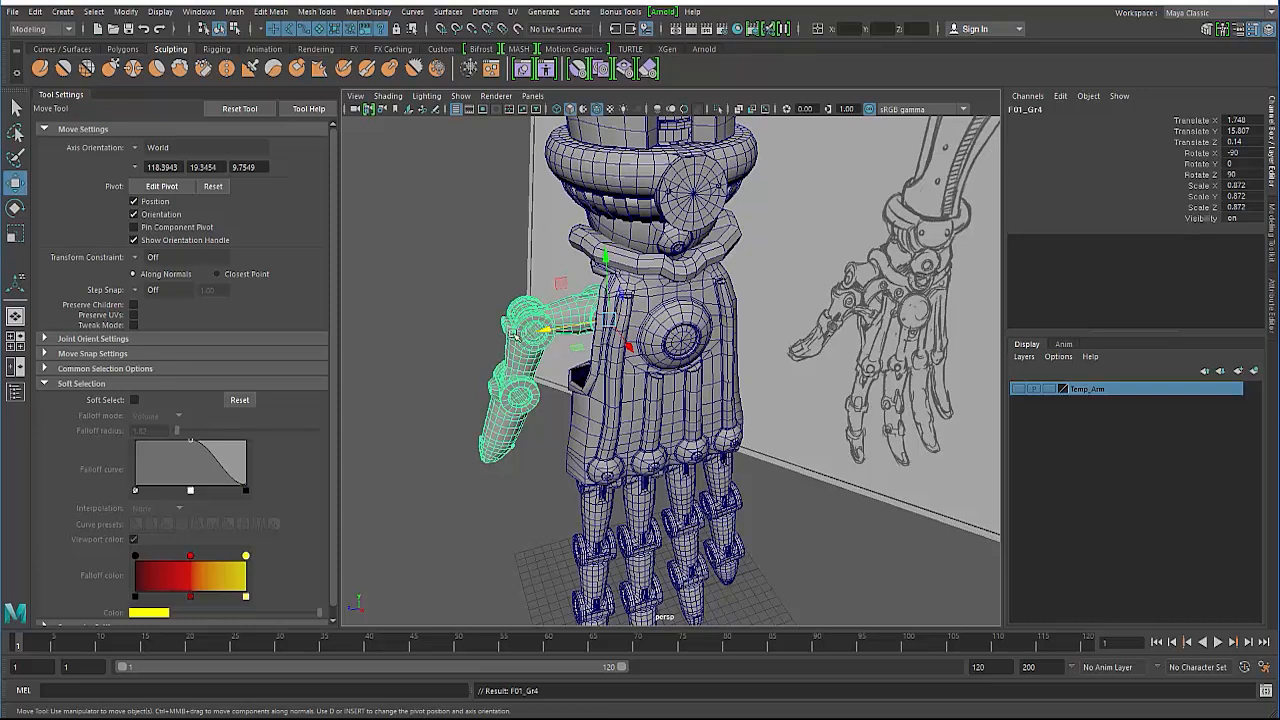
key("e")
left_click_drag(553, 287, 561, 287)
left_click(435, 271)
mouse_move(517, 357)
left_mouse_down("alt")
mouse_move(497, 323)
mouse_move(494, 357)
left_mouse_up("alt")
scroll(494, 357, "down", 2)
mouse_move(494, 357)
middle_mouse_down("alt")
mouse_move(472, 323)
mouse_move(494, 343)
middle_mouse_up("alt")
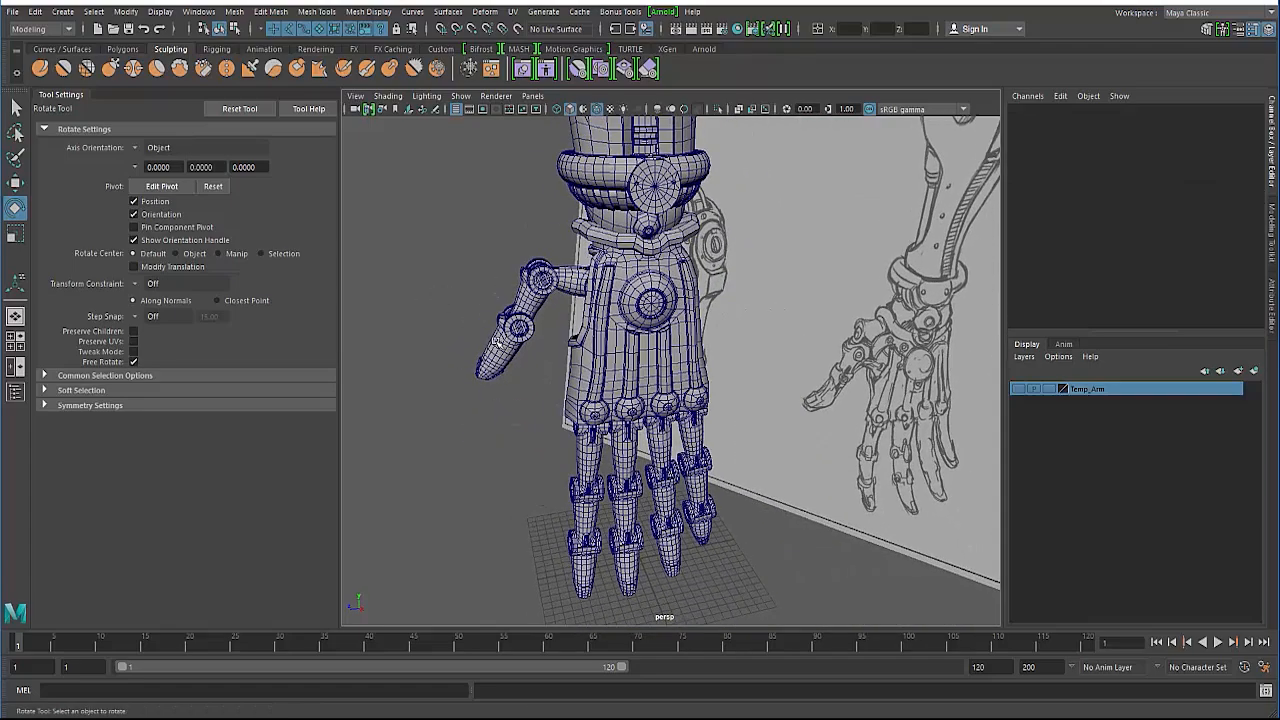
Select the vertices covering the tip of the thumb's outermost segment, including those along its inner edge.
left_click(499, 352)
key("Up")
middle_click_drag(484, 407, 557, 419, "alt")
right_click_drag(557, 419, 717, 417, "alt")
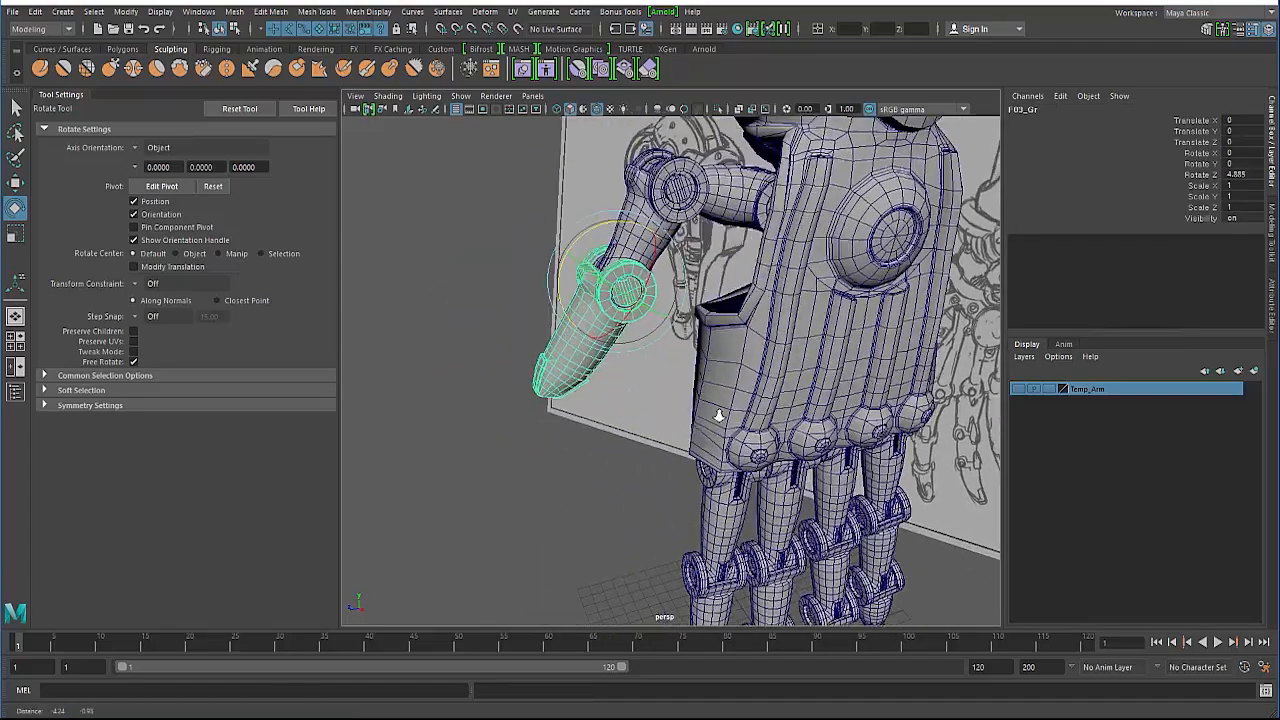
middle_click_drag(548, 342, 609, 391, "alt")
right_click_drag(597, 390, 535, 312)
left_click_drag(535, 383, 525, 358, "alt")
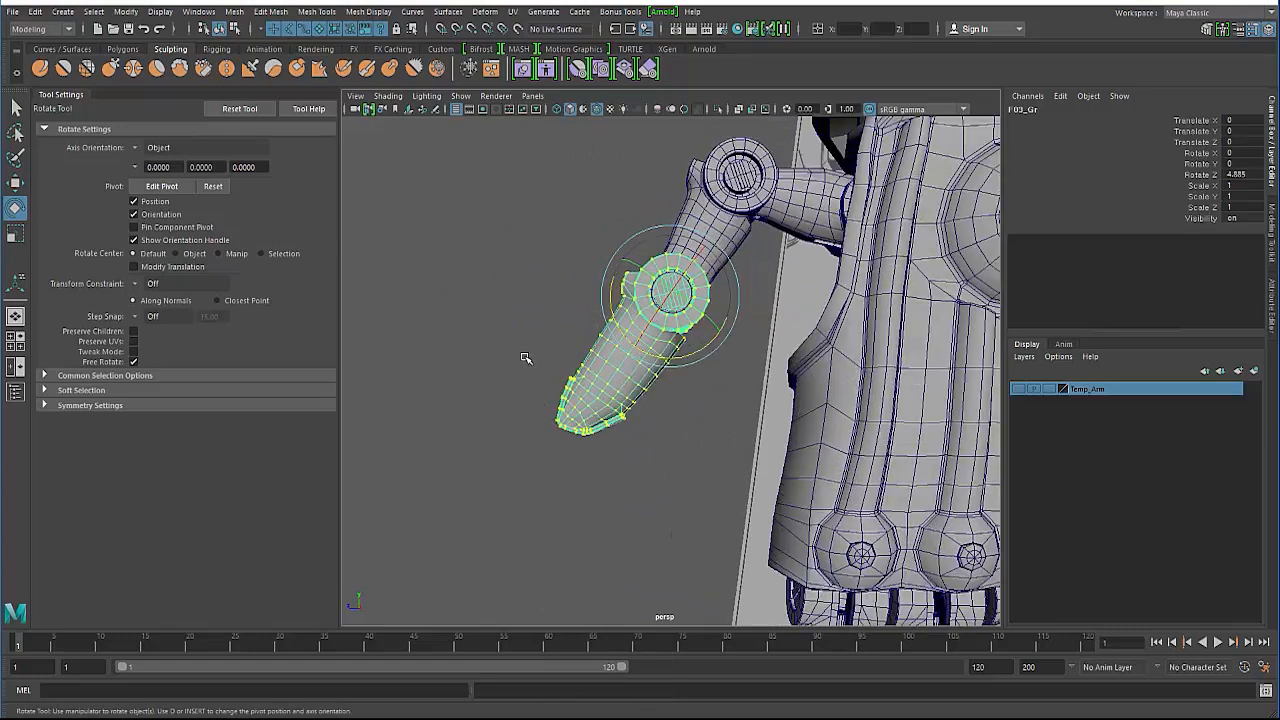
left_click_drag(616, 500, 515, 370)
left_click_drag(500, 380, 543, 390, "alt")
right_click_drag(436, 405, 491, 421, "alt")
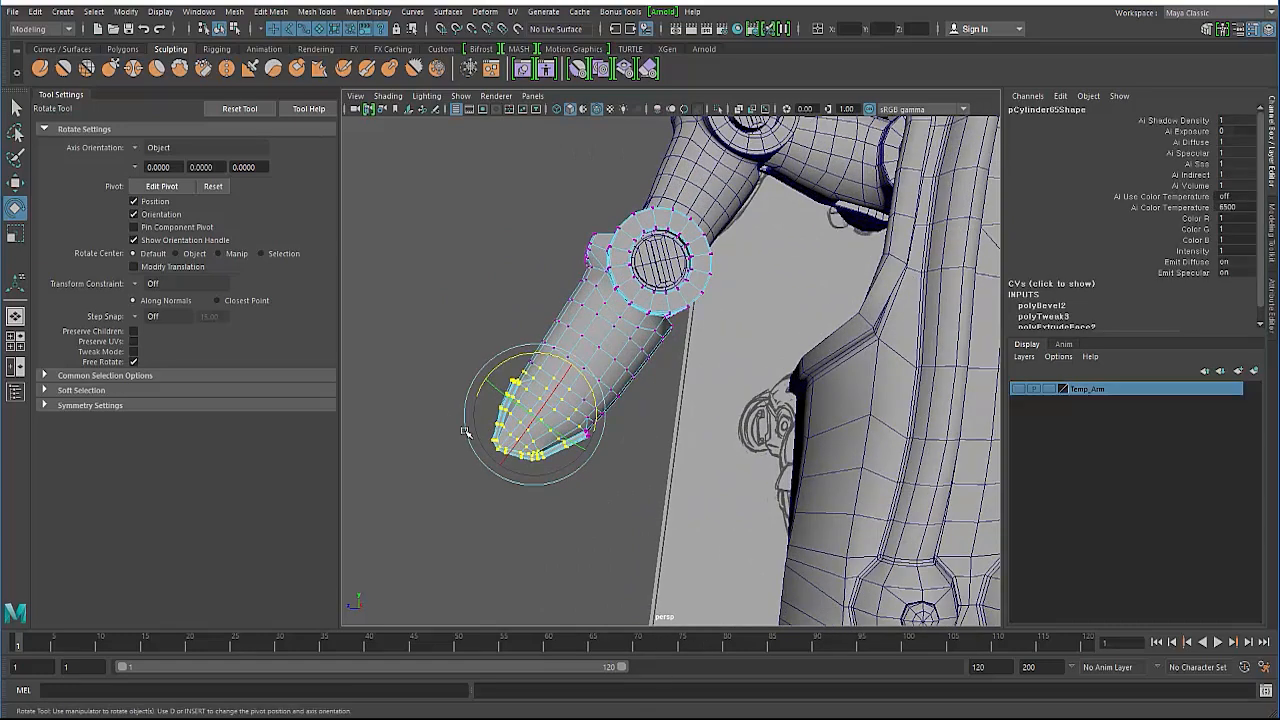
key("q")
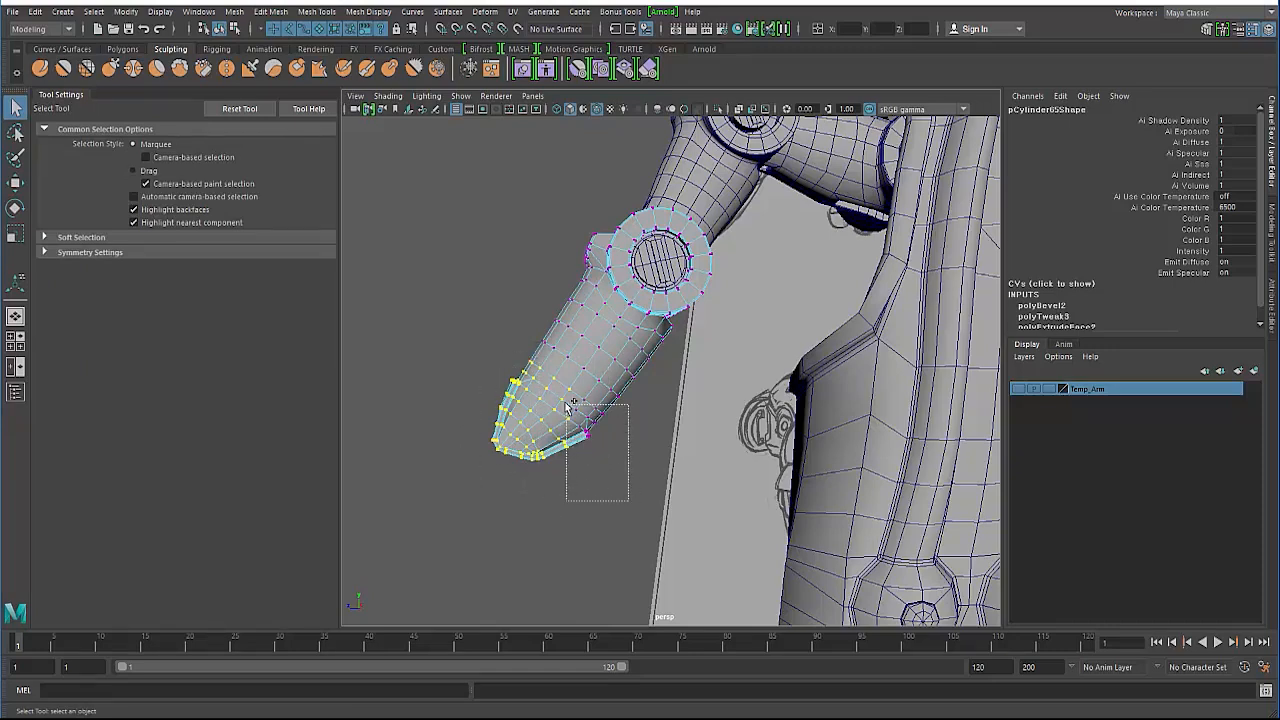
key("4")
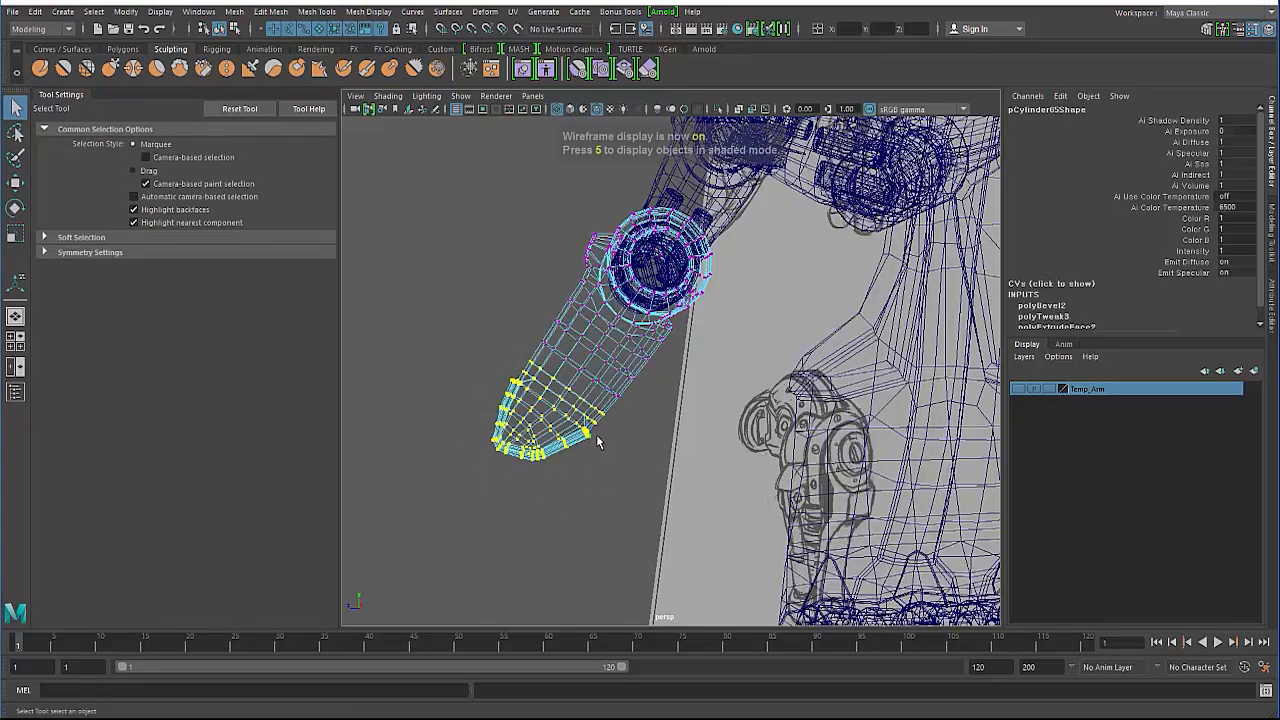
key("5")
key("e")
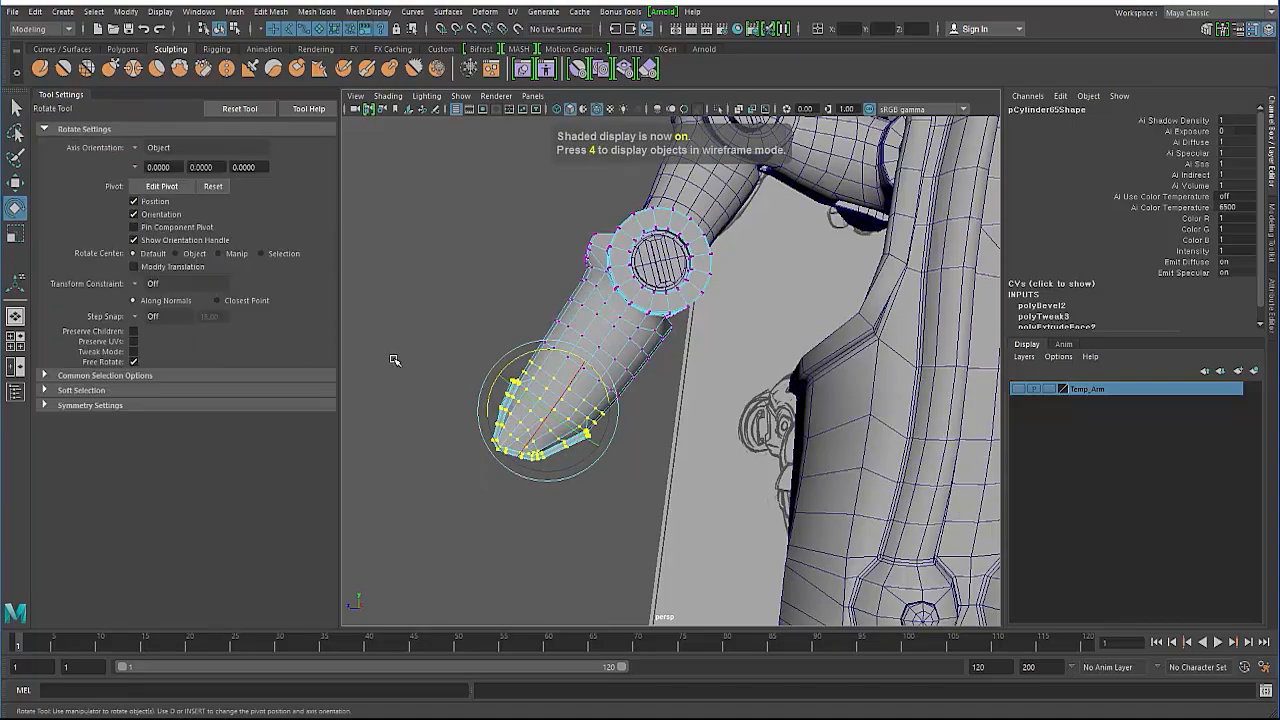
Turn on Soft Selection for the selected thumb tip vertices.
left_click_drag(557, 403, 503, 383, "alt")
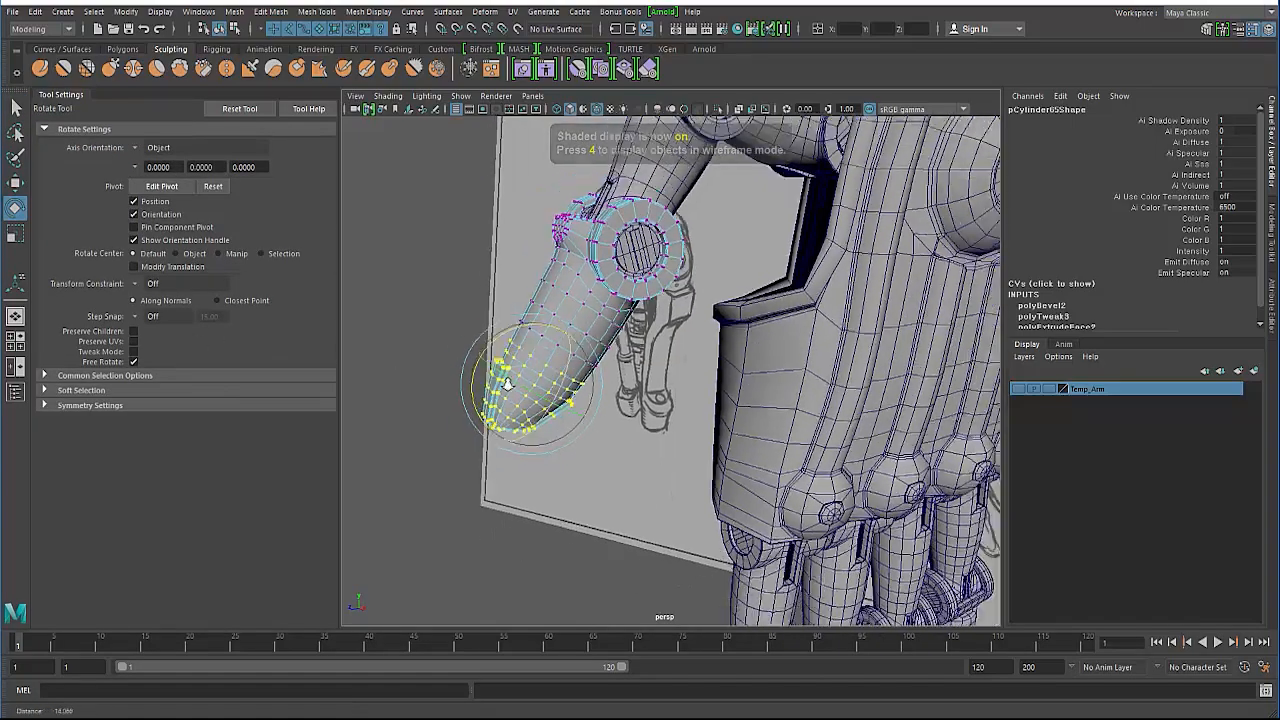
right_click_drag(560, 395, 505, 405, "alt")
mouse_move(640, 415)
left_mouse_down("alt")
mouse_move(594, 418)
mouse_move(530, 395)
mouse_move(560, 400)
mouse_move(423, 334)
mouse_move(544, 367)
left_mouse_up("alt")
left_click_drag(723, 376, 414, 349, "alt")
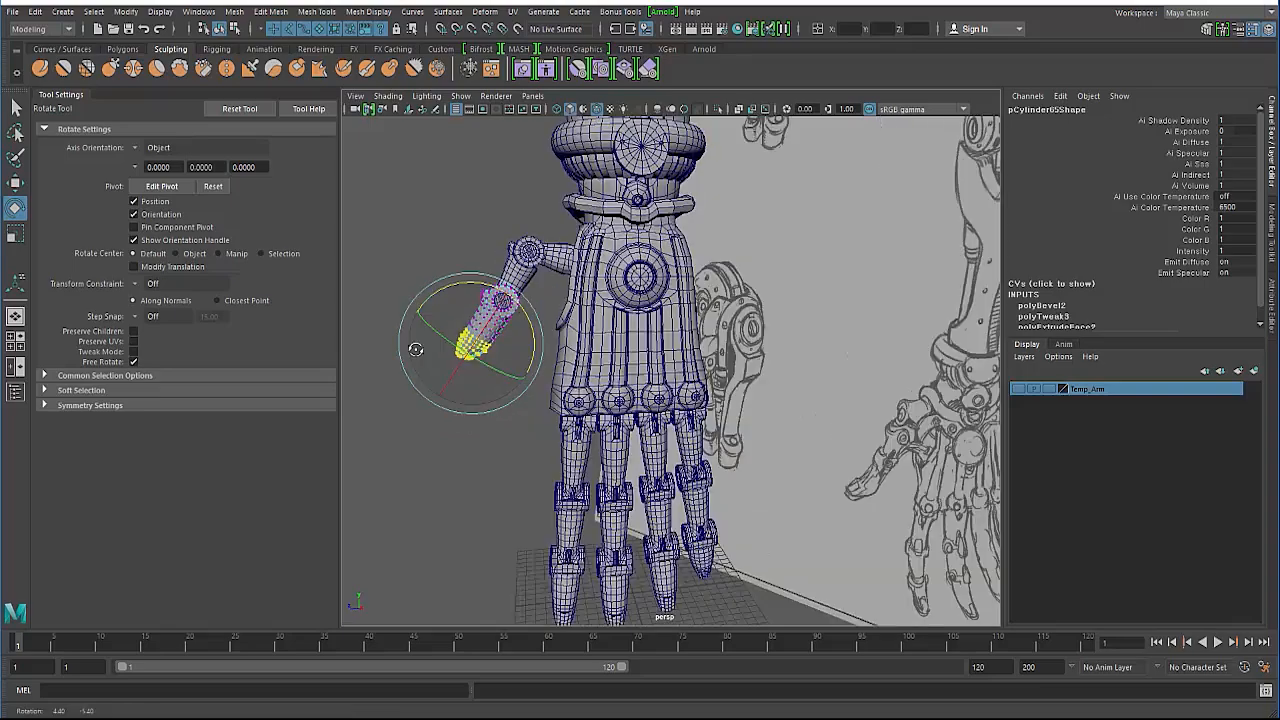
middle_click_drag(414, 349, 493, 366, "alt")
scroll(493, 366, "up", 3)
scroll(493, 366, "up", 3)
left_click_drag(493, 366, 660, 383, "alt")
middle_click_drag(548, 376, 636, 390, "alt")
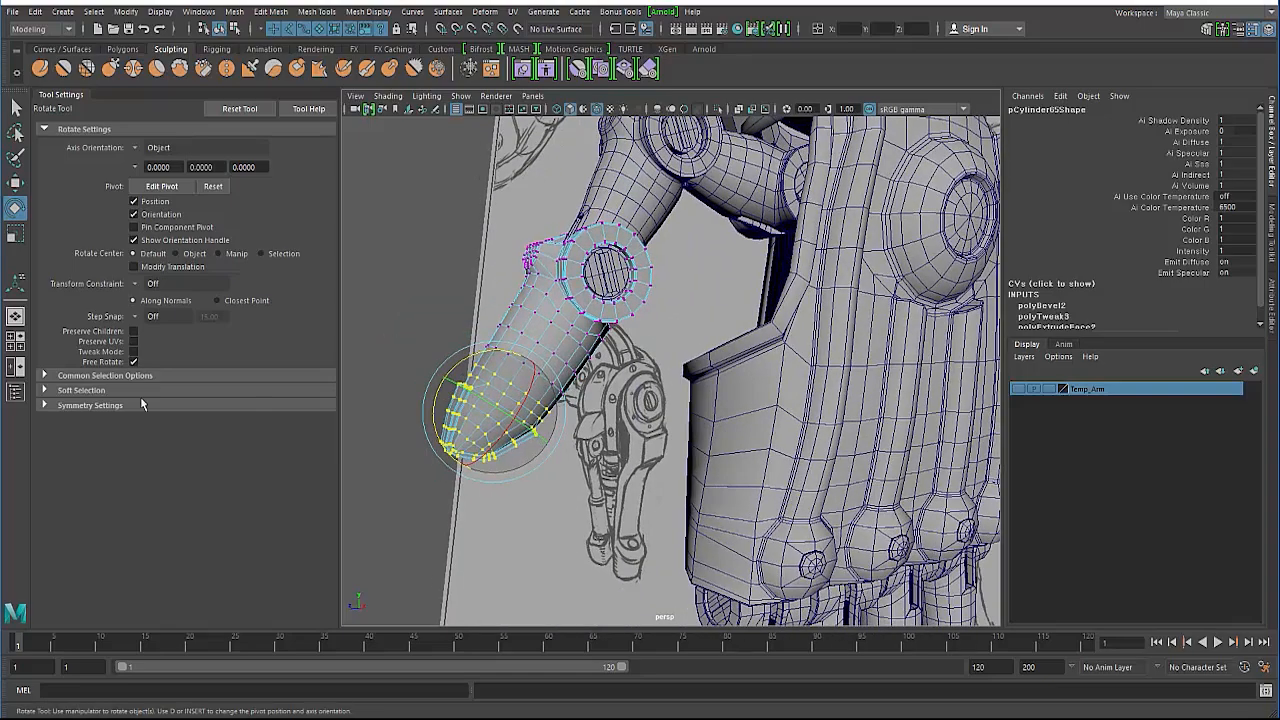
left_click(46, 390)
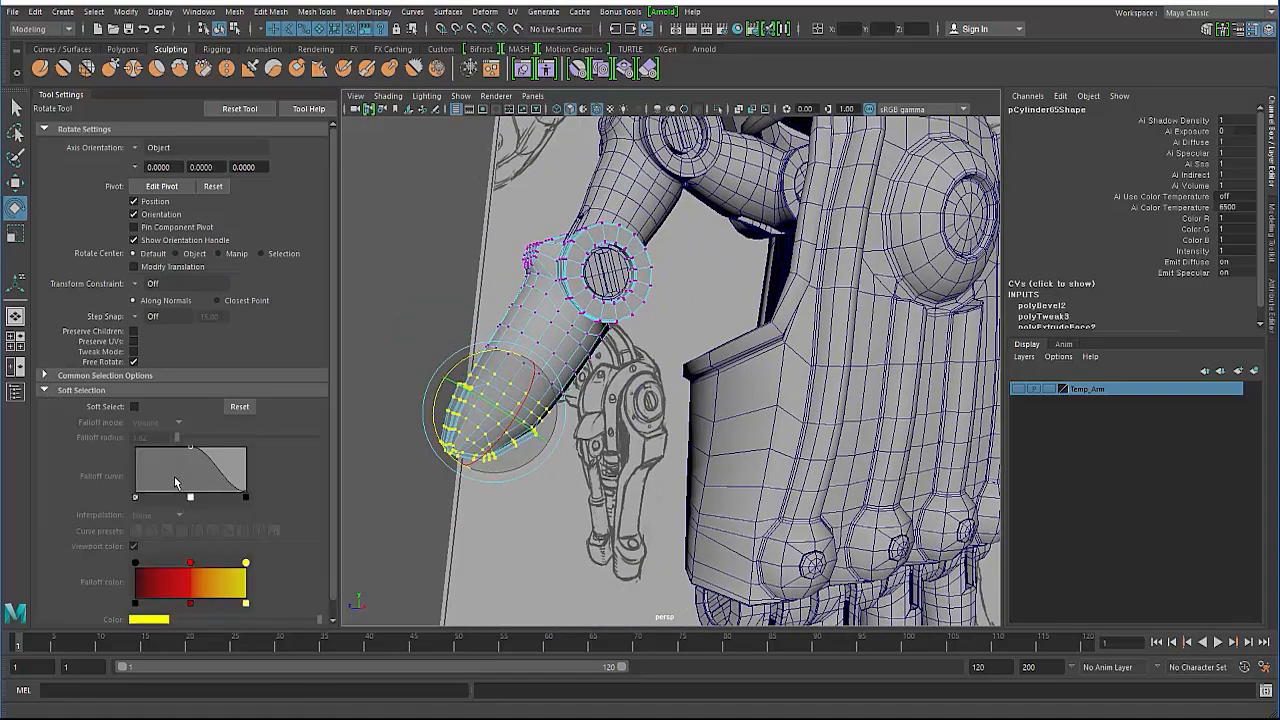
key("b")
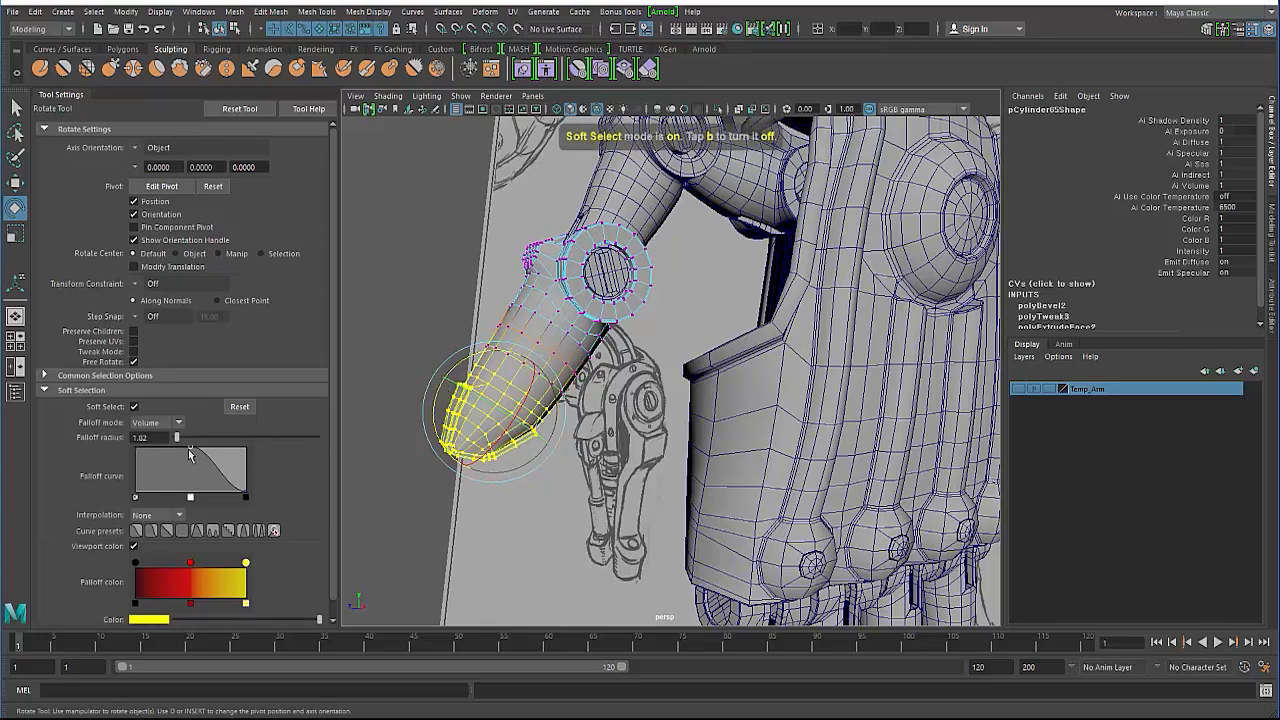
With a soft selection falloff radius of 0.67, bend the thumb tip outward by rotating and raising its vertices, and return to object selection.
left_click_drag(418, 405, 428, 370)
key("ctrl+z")
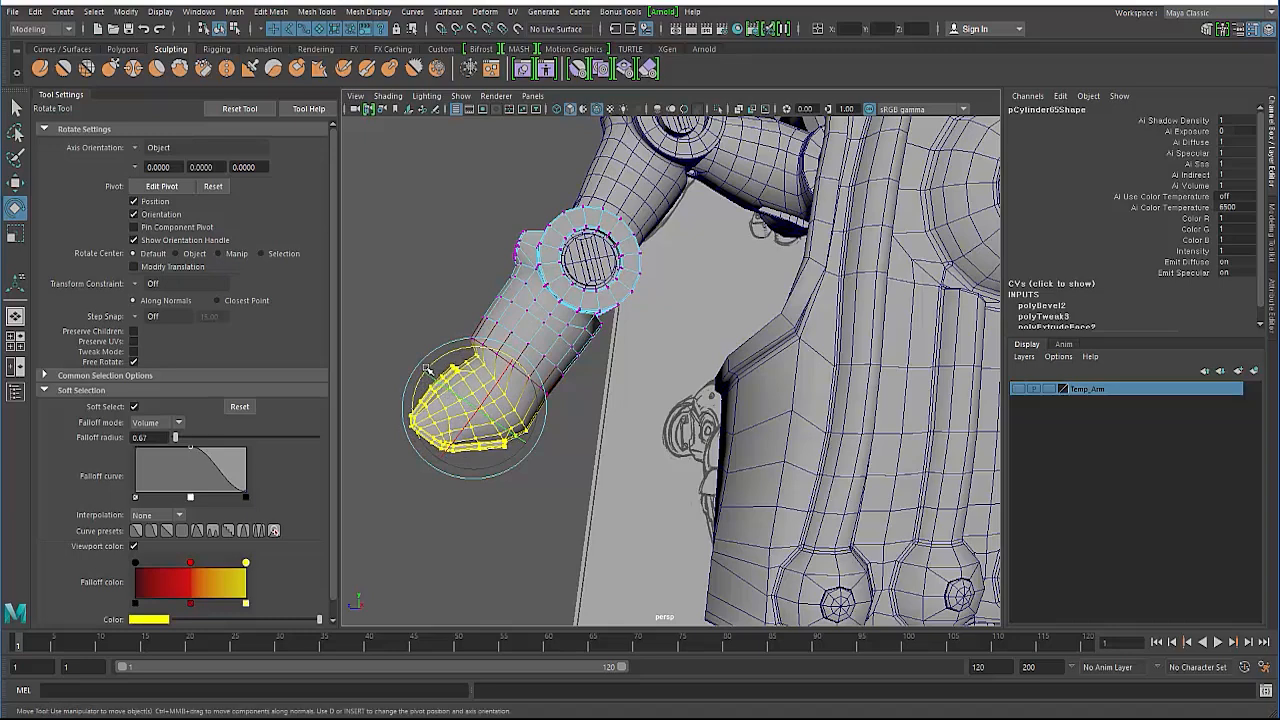
key("w")
left_click_drag(463, 350, 453, 329)
left_click(384, 314)
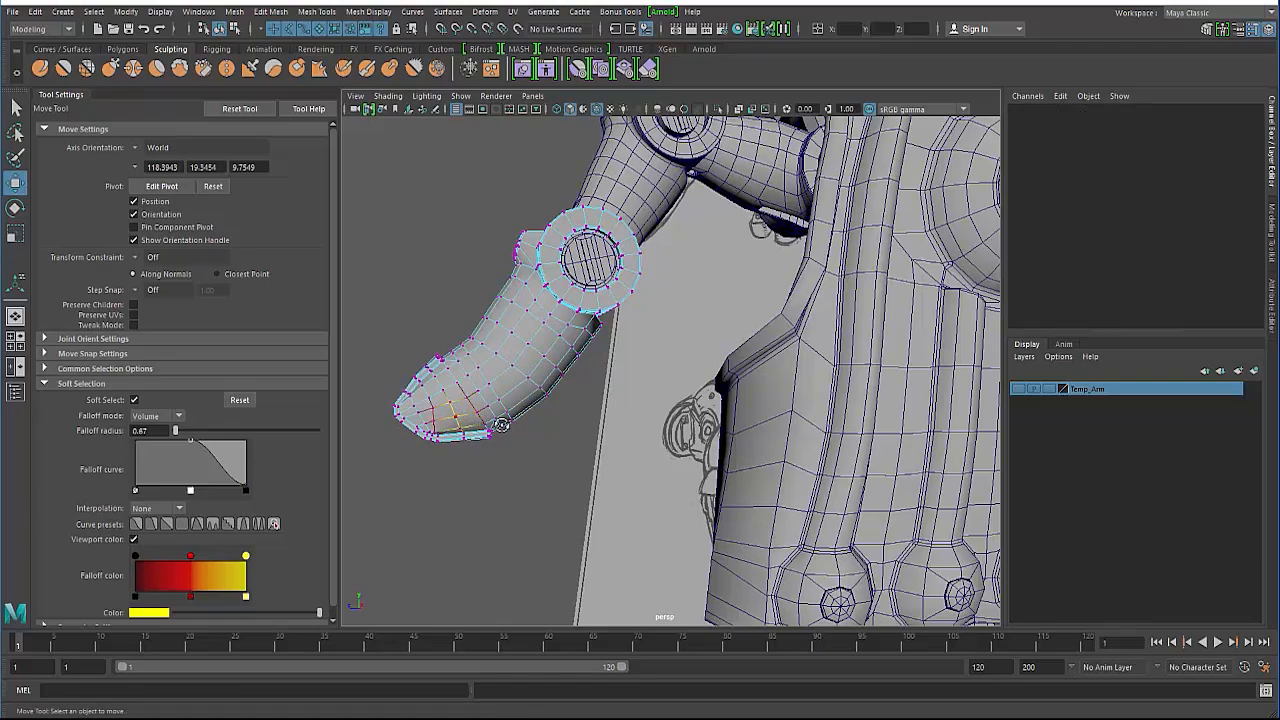
left_click_drag(432, 418, 468, 407, "alt")
key("F8")
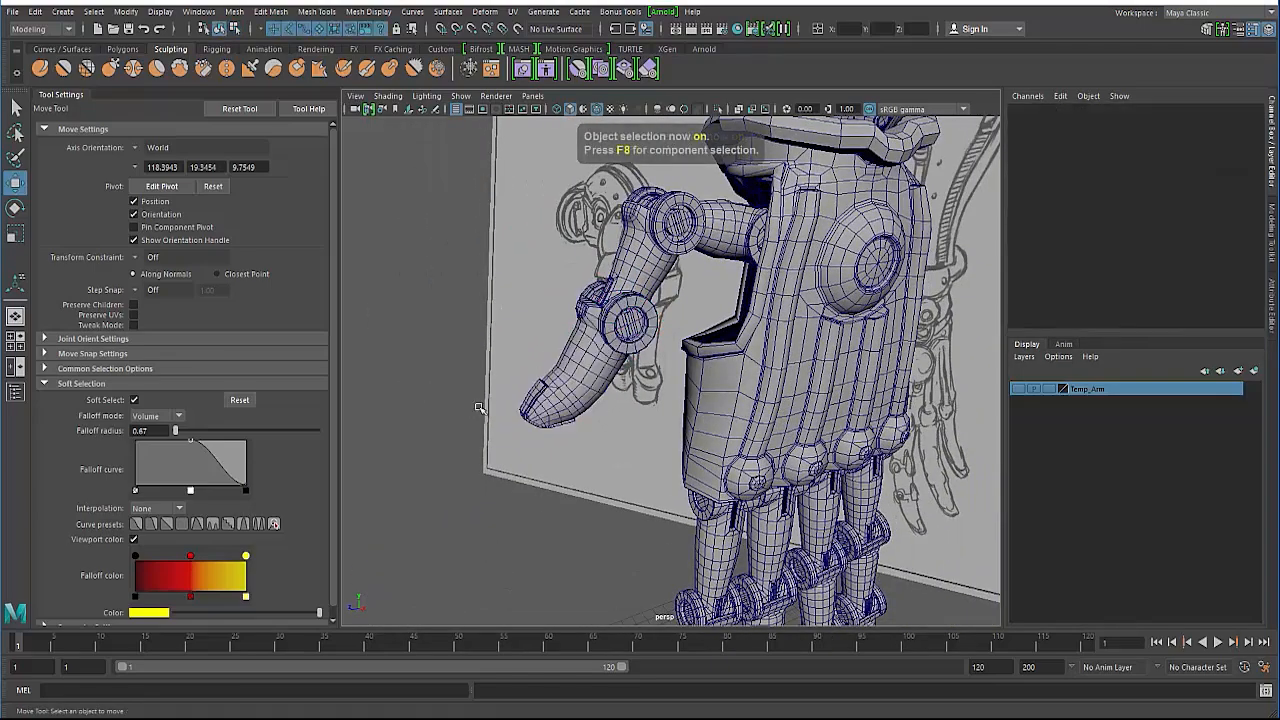
Select the whole thumb group from its tip segment and scale it uniformly to 0.969.
mouse_move(577, 398)
left_mouse_down("alt")
mouse_move(621, 452)
mouse_move(835, 293)
mouse_move(585, 372)
mouse_move(515, 318)
mouse_move(548, 325)
left_mouse_up("alt")
left_click(518, 316)
key("Up")
left_click(515, 436)
mouse_move(515, 436)
left_mouse_down("alt")
mouse_move(457, 360)
mouse_move(511, 392)
mouse_move(564, 371)
left_mouse_up("alt")
left_click(564, 371)
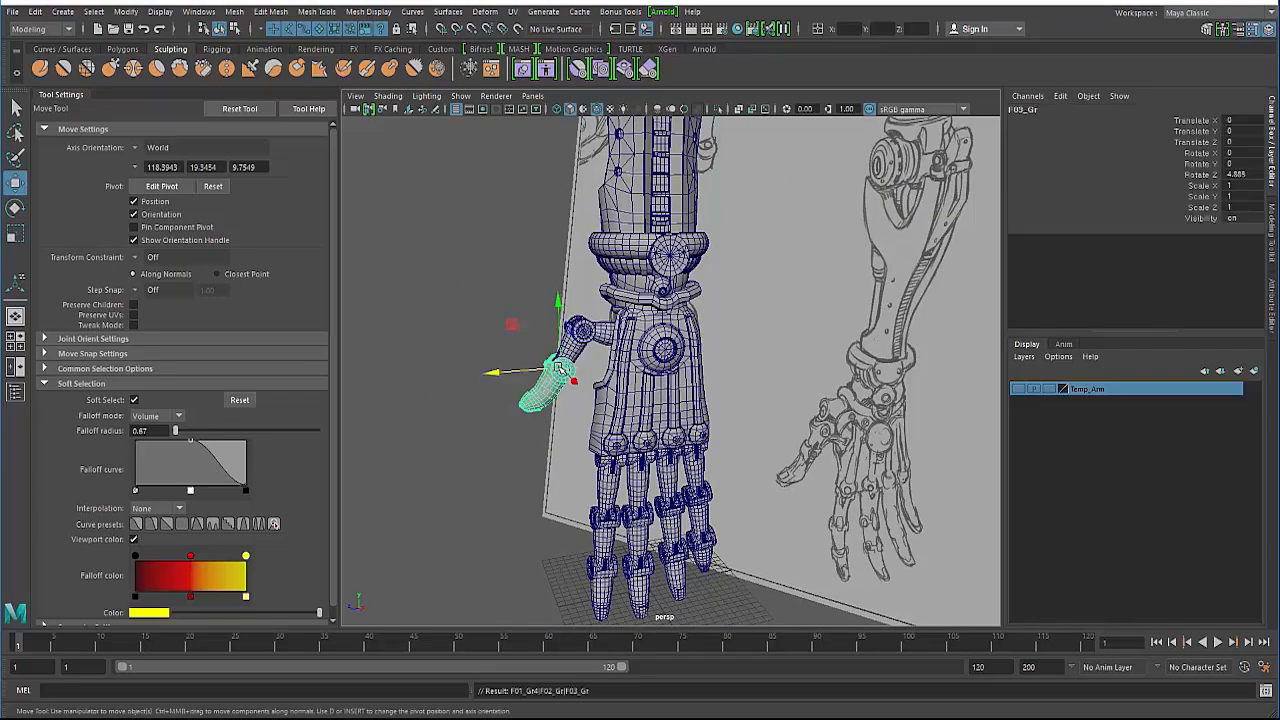
key("Up")
key("r")
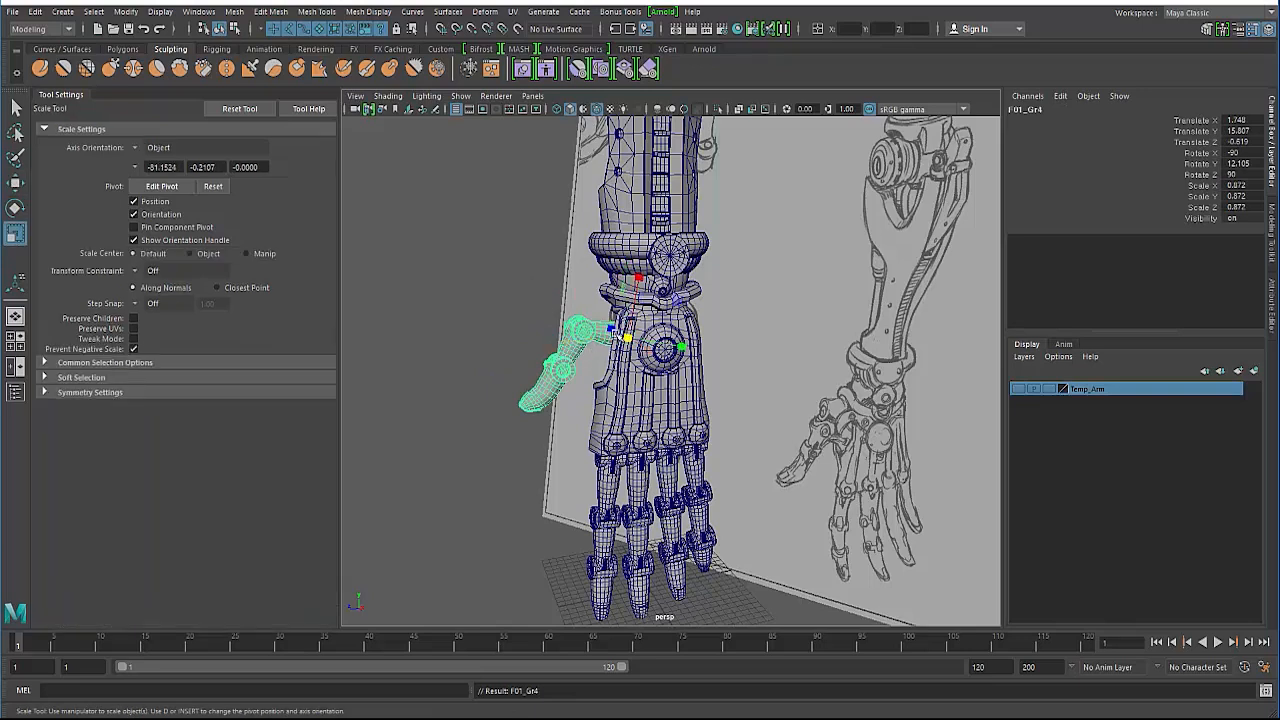
left_click_drag(628, 338, 643, 336)
Lower the whole thumb group to Translate Y 14.405 and clear the selection.
key("w")
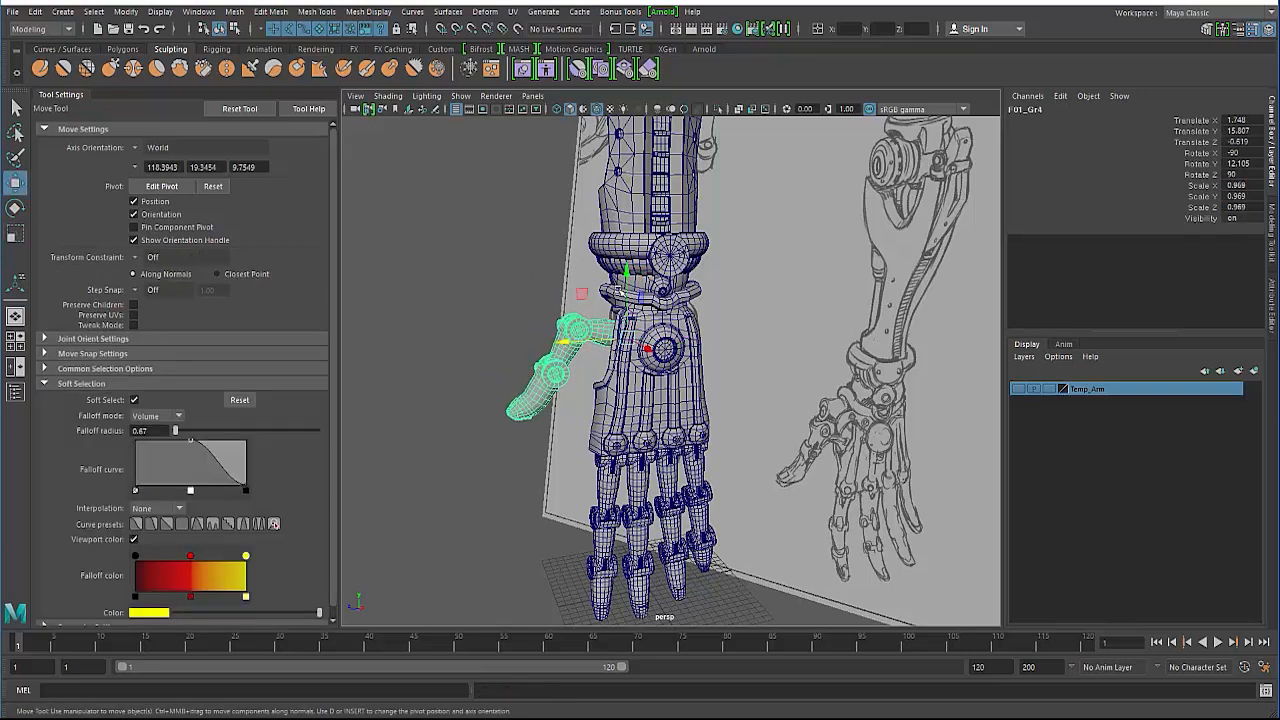
left_click_drag(627, 268, 627, 280)
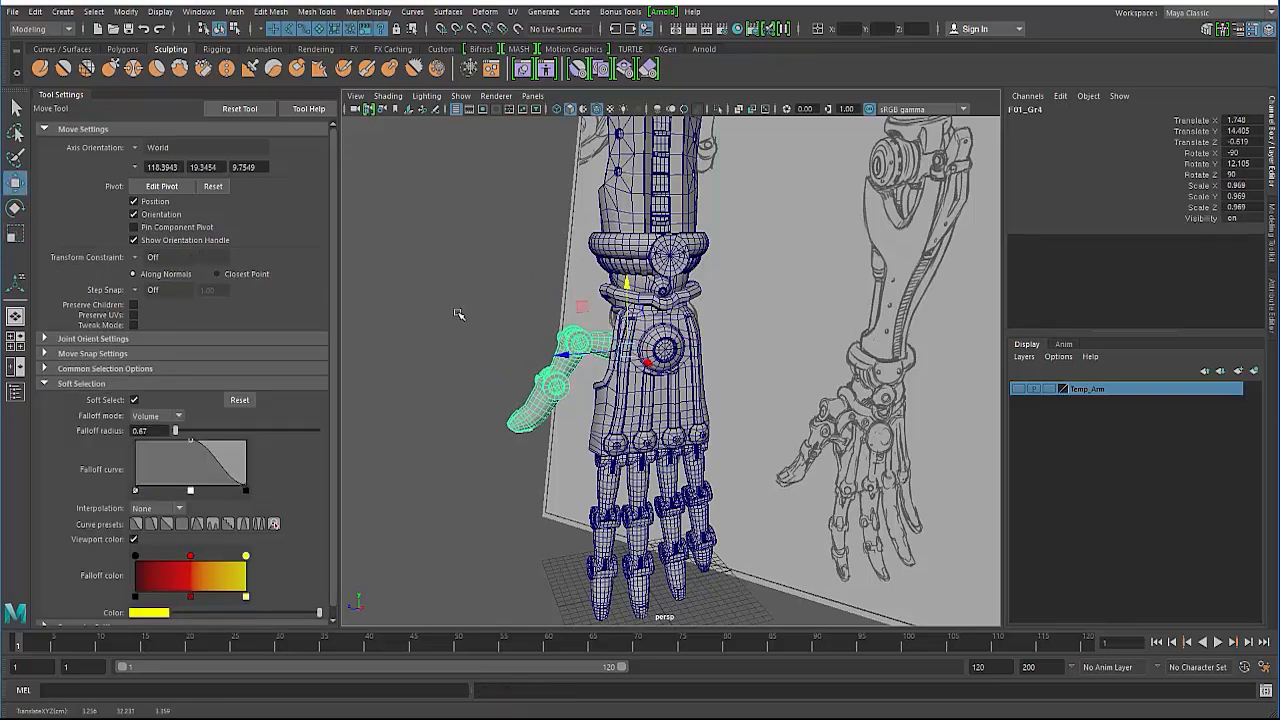
left_click(500, 345)
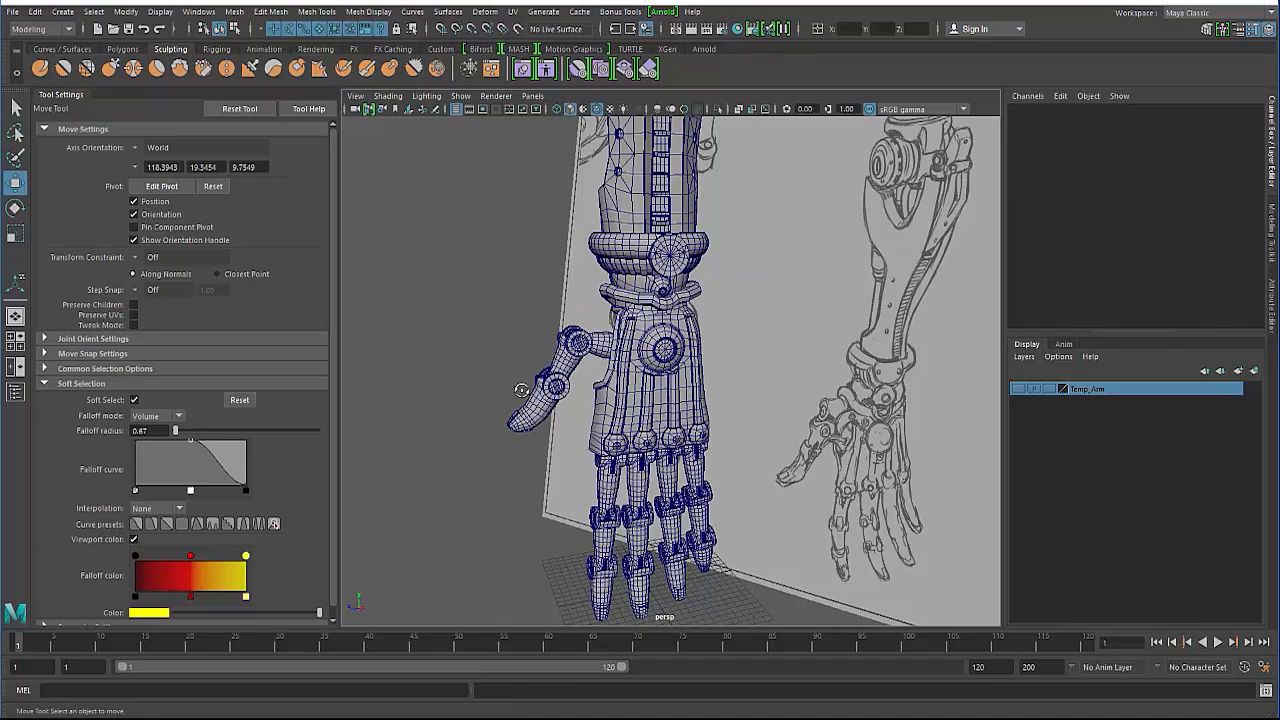
left_click_drag(521, 390, 451, 359, "alt")
right_click_drag(451, 359, 530, 380, "alt")
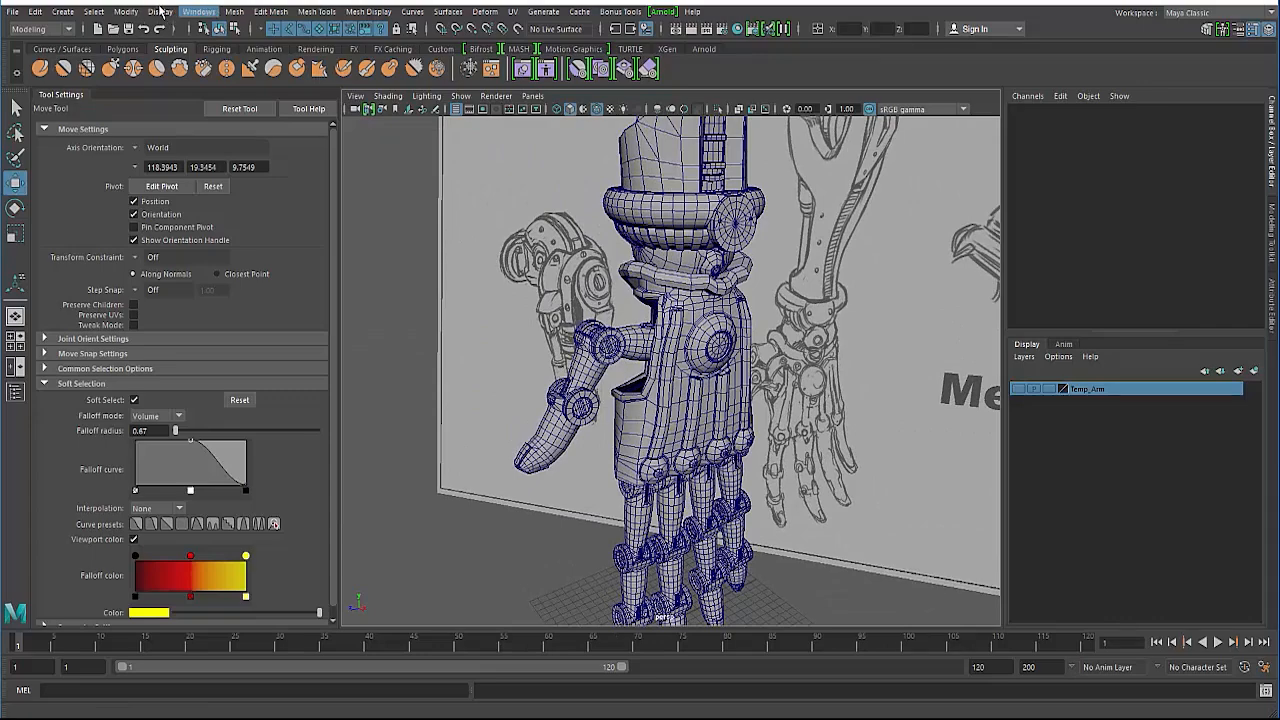
left_click(70, 12)
mouse_move(150, 59)
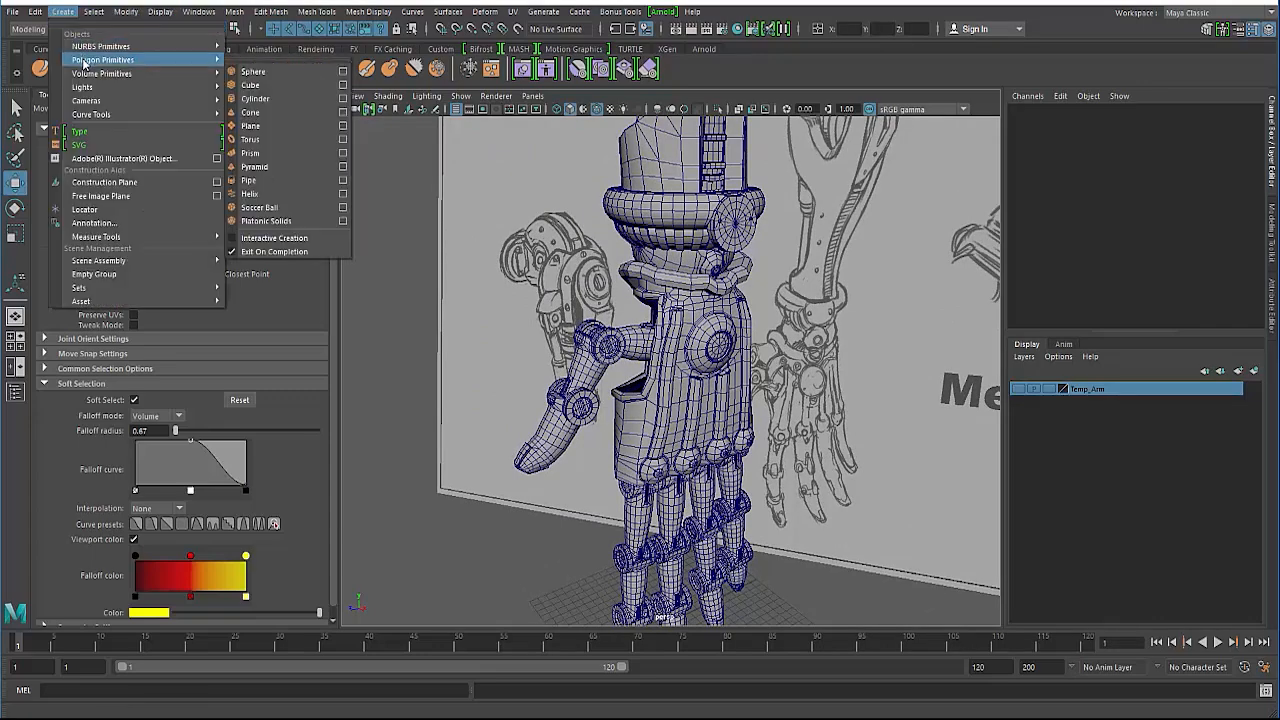
left_click(271, 85)
left_click_drag(440, 185, 491, 291, "alt")
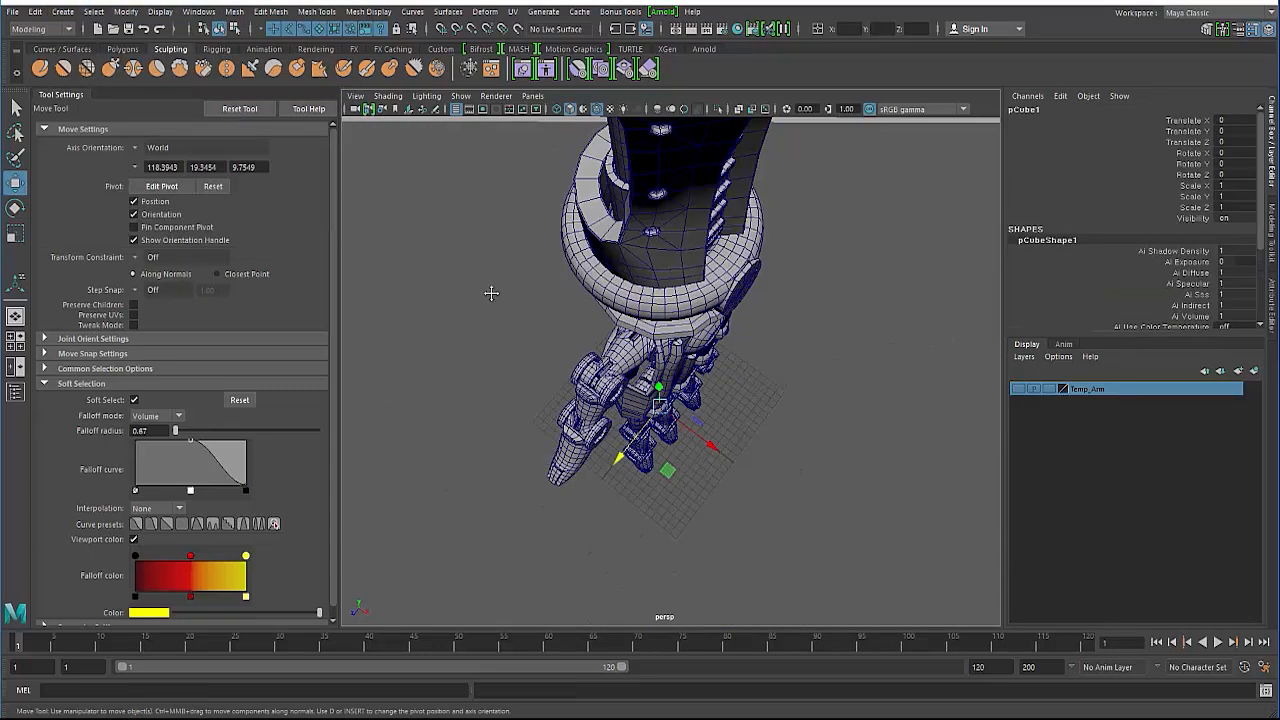
middle_click_drag(491, 291, 457, 234, "alt")
left_click_drag(541, 336, 476, 240, "alt")
middle_click_drag(470, 330, 435, 214, "alt")
left_click_drag(546, 440, 425, 463)
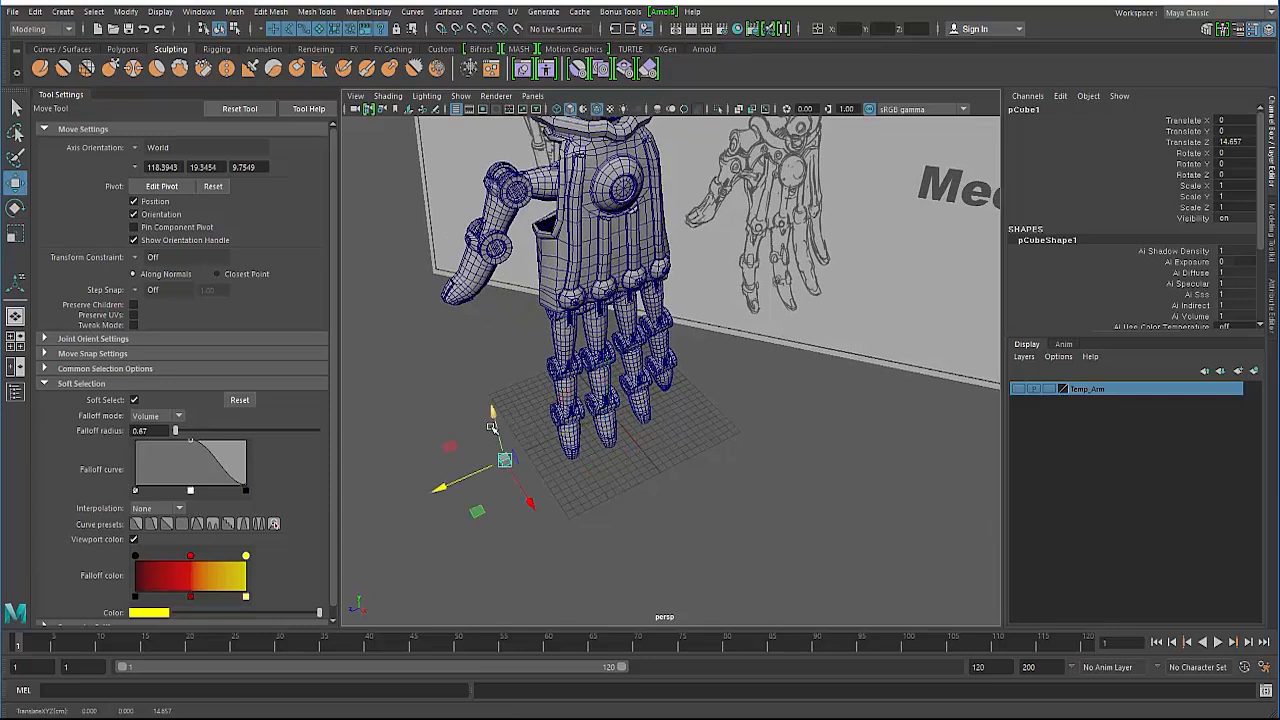
key("Delete")
Create a polygon cylinder, bring it out beside the fingers to Translate Z 13.365 and set its Subdivisions Axis to 16.
left_click(63, 12)
mouse_move(110, 60)
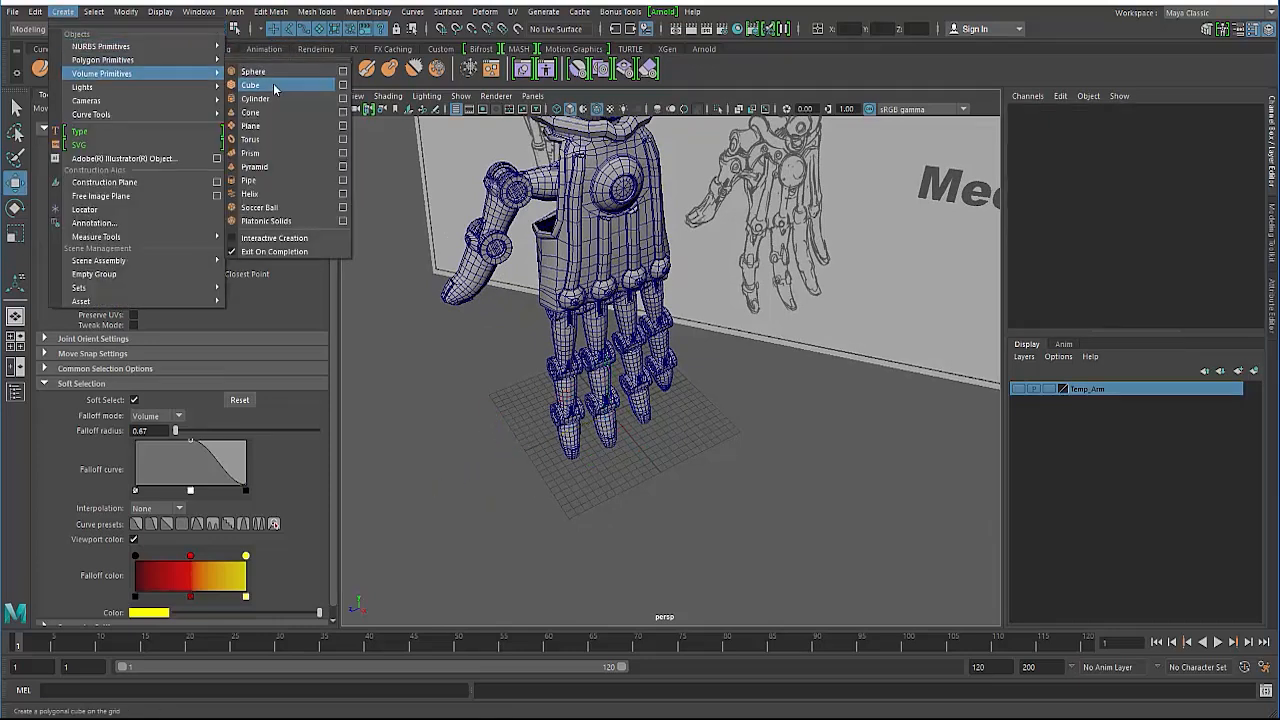
left_click(262, 99)
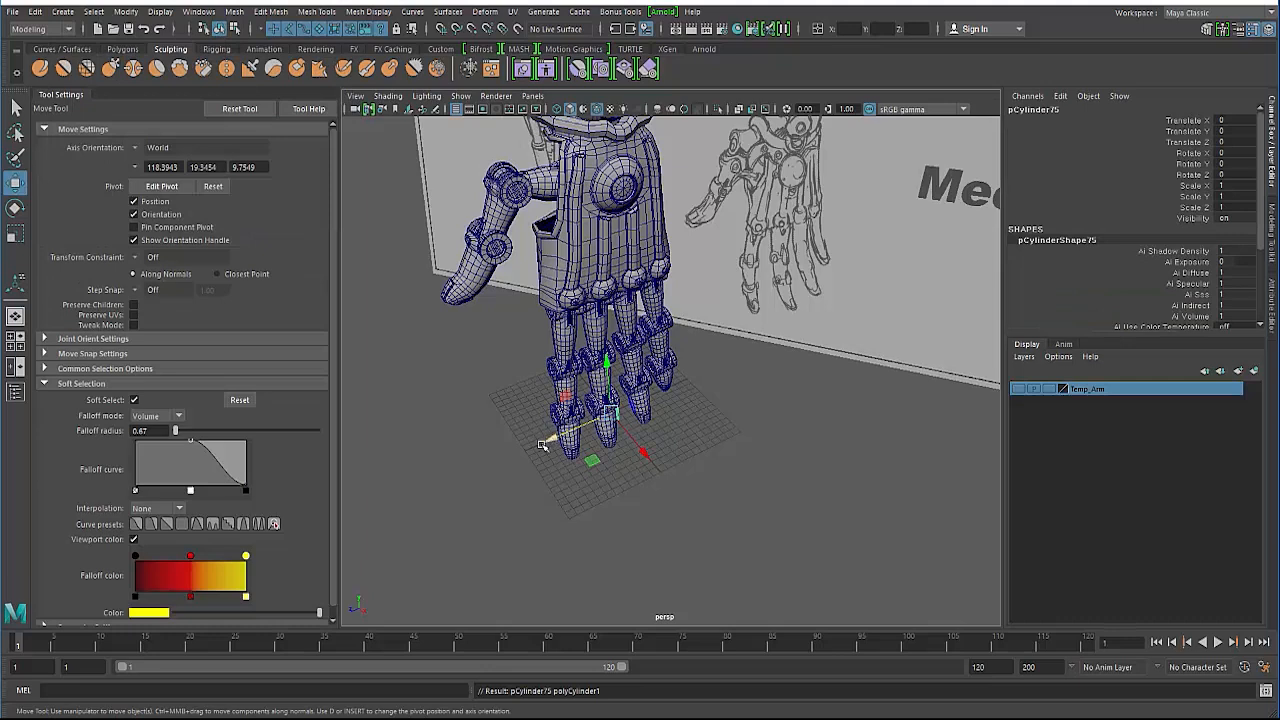
left_click_drag(541, 445, 426, 450)
scroll(1106, 262, "down", 5)
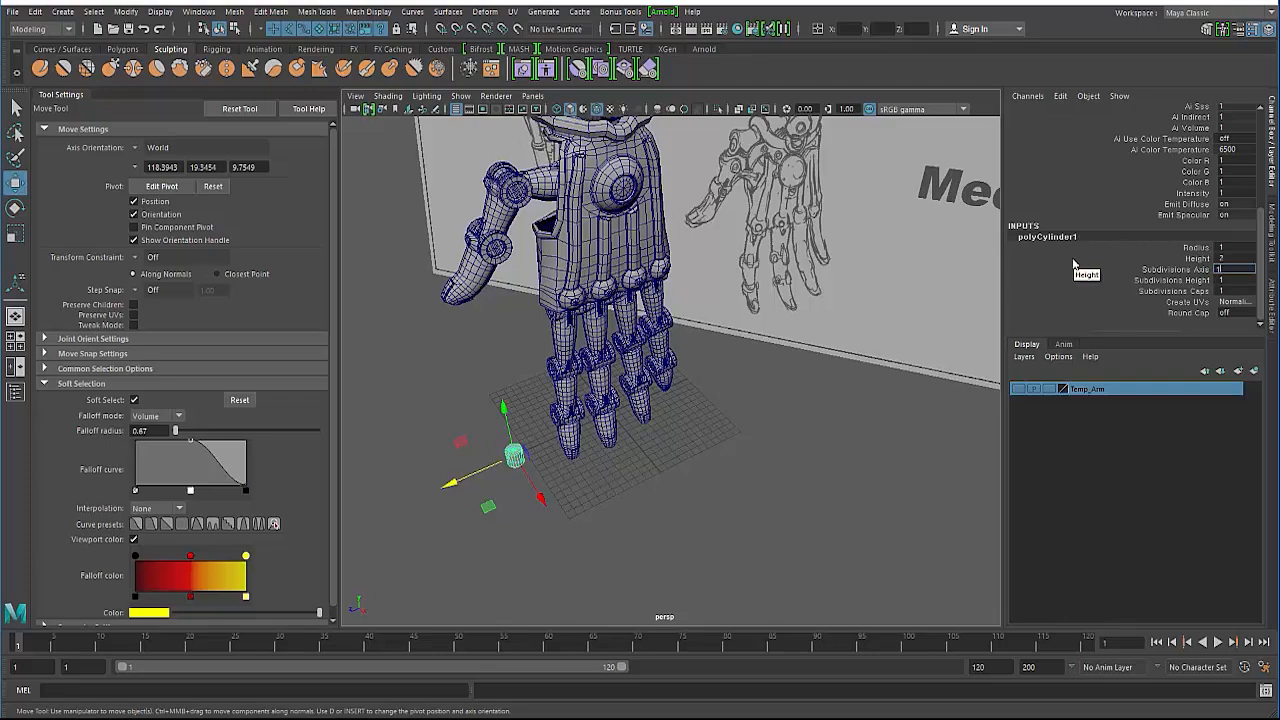
key("Return")
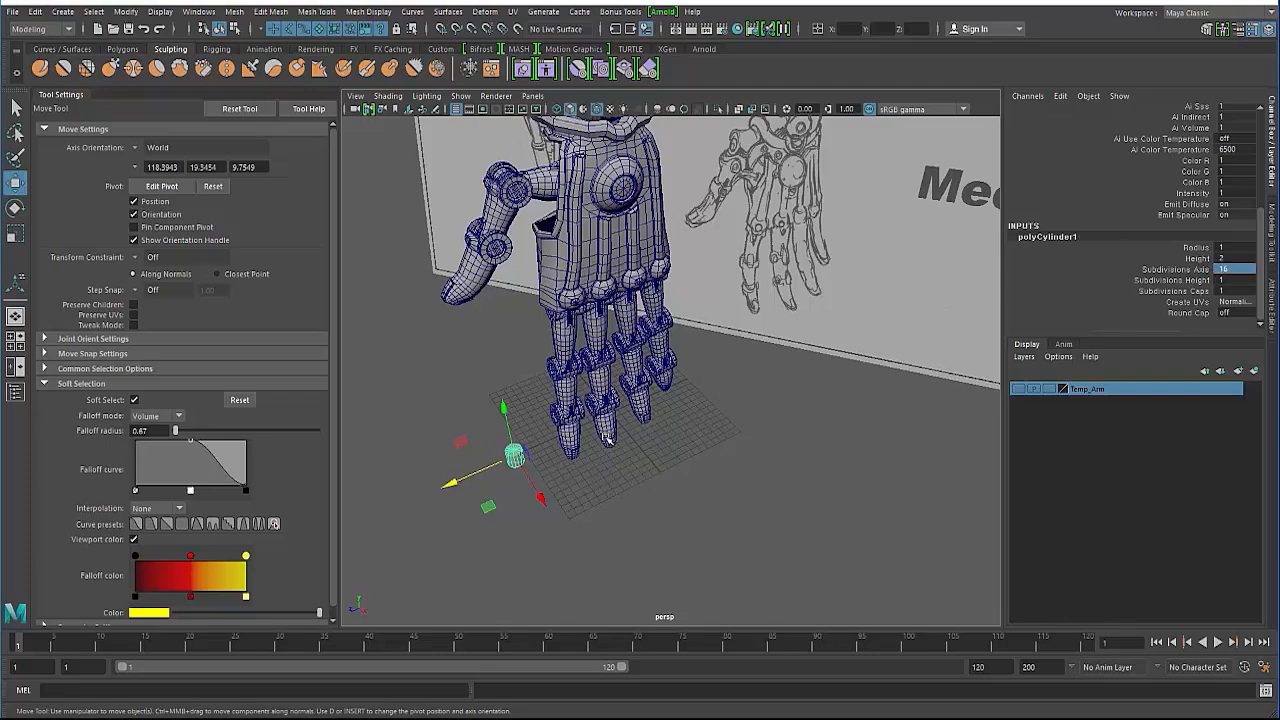
Raise the new cylinder to Translate Y 32.189, level with the thumb.
scroll(606, 434, "up", 2)
middle_click_drag(567, 442, 650, 392, "alt")
scroll(596, 370, "up", 2)
left_click_drag(560, 385, 529, 178)
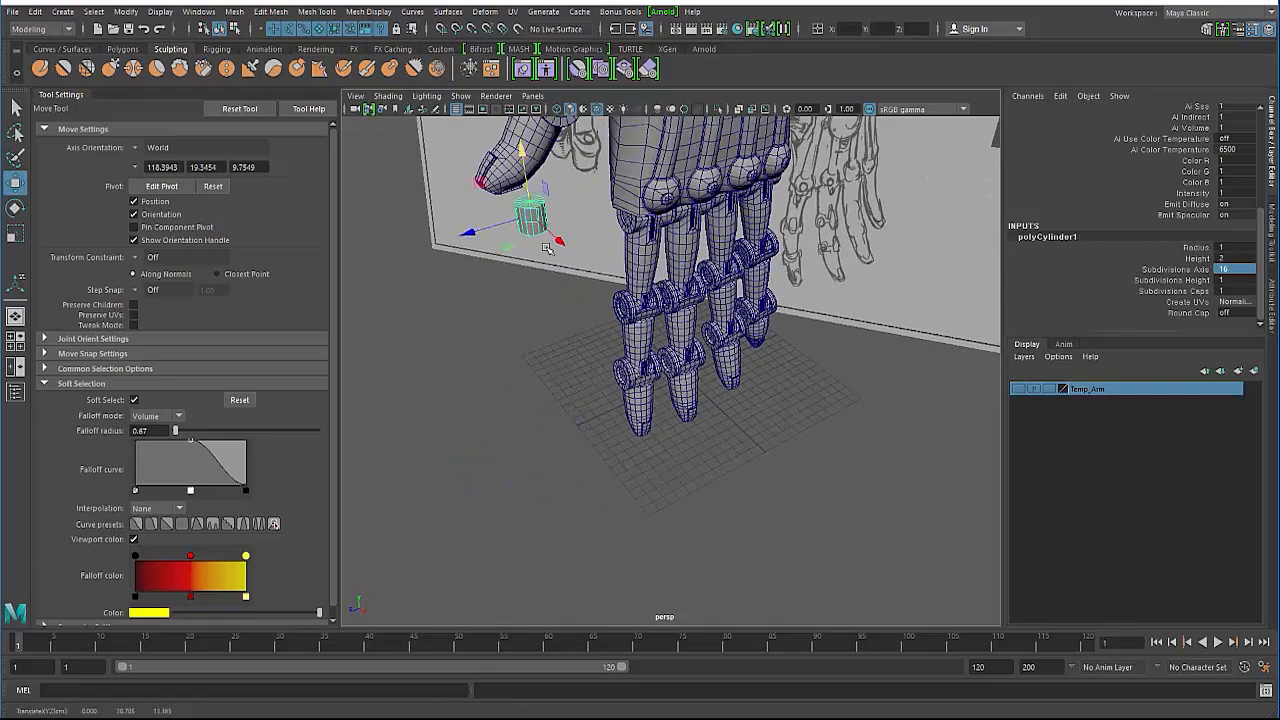
middle_click_drag(529, 178, 590, 355, "alt")
left_click_drag(592, 333, 570, 135)
middle_click_drag(582, 235, 629, 425, "alt")
mouse_move(629, 425)
left_mouse_down("alt")
mouse_move(733, 298)
mouse_move(674, 306)
mouse_move(722, 318)
mouse_move(455, 303)
mouse_move(473, 266)
mouse_move(452, 326)
mouse_move(463, 344)
left_mouse_up("alt")
Set the cylinder's Rotate X to 90 and scale it uniformly to 1.806.
key("r")
key("e")
scroll(1210, 275, "up", 5)
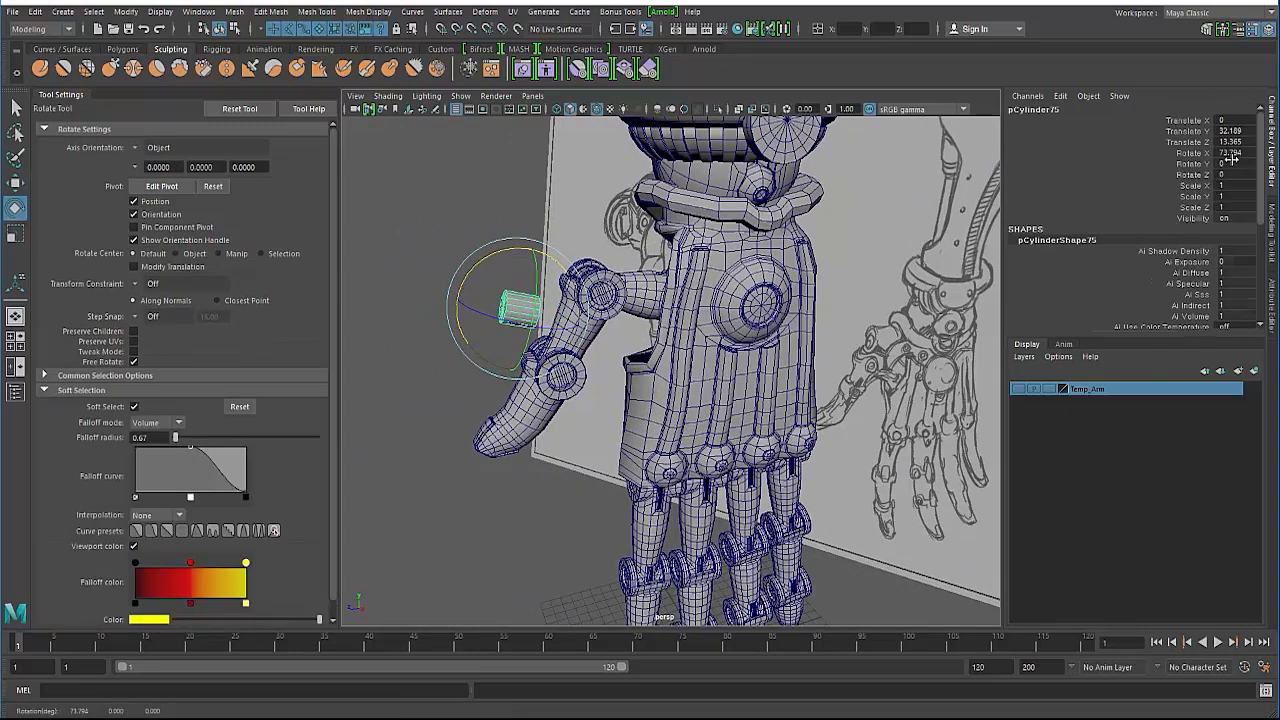
type("90")
key("Return")
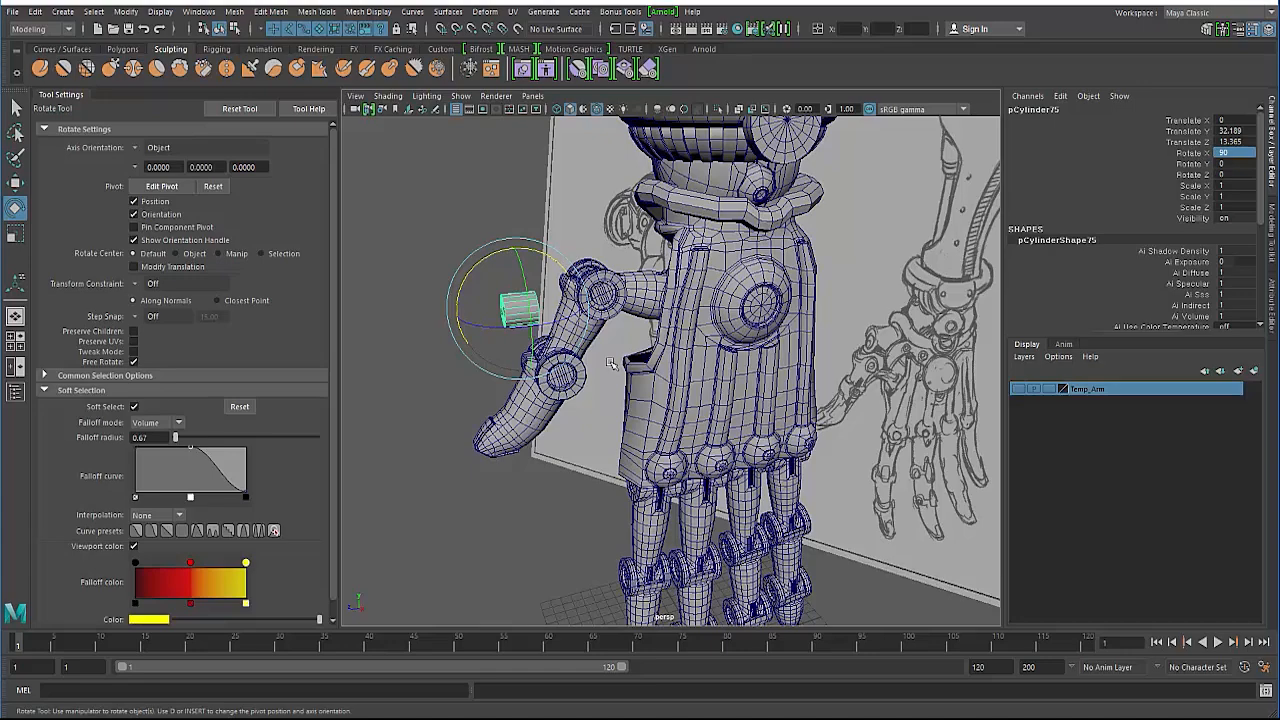
key("r")
left_click_drag(522, 310, 543, 311)
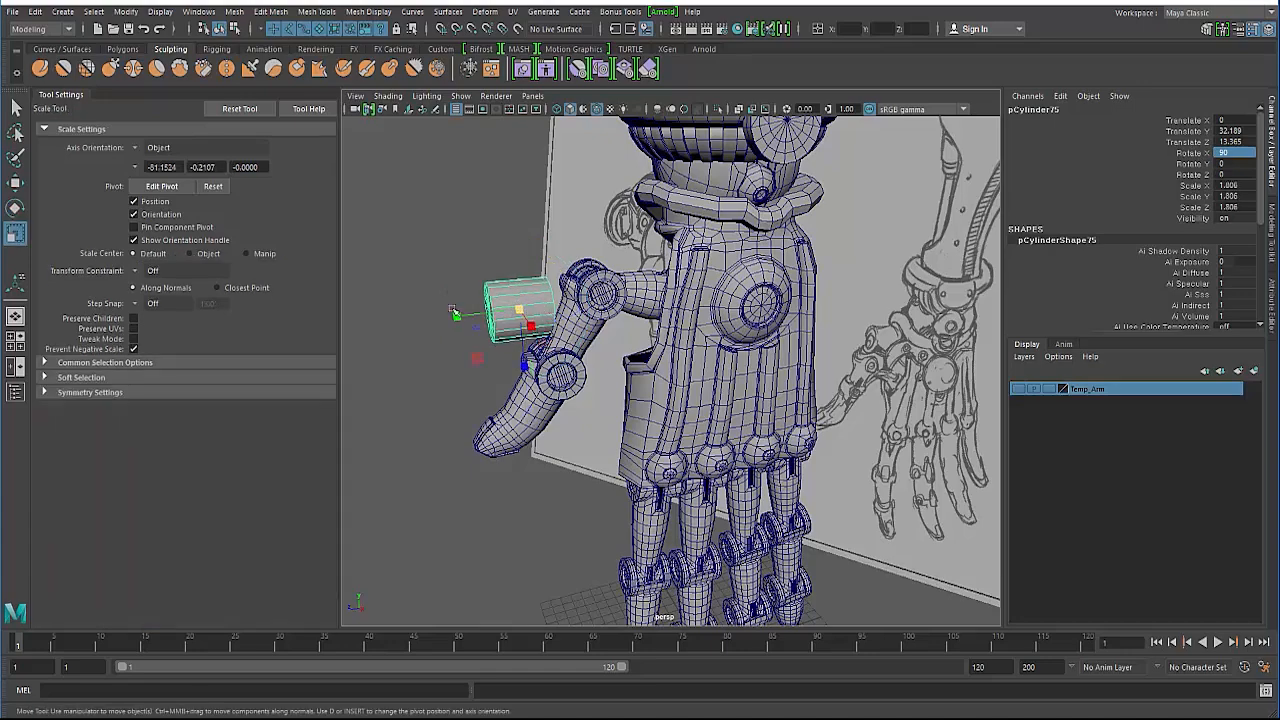
Move the cylinder onto the thumb's base at Translate X 2.257, Y 34.012 and Z 8.147.
key("w")
left_click_drag(466, 314, 685, 326)
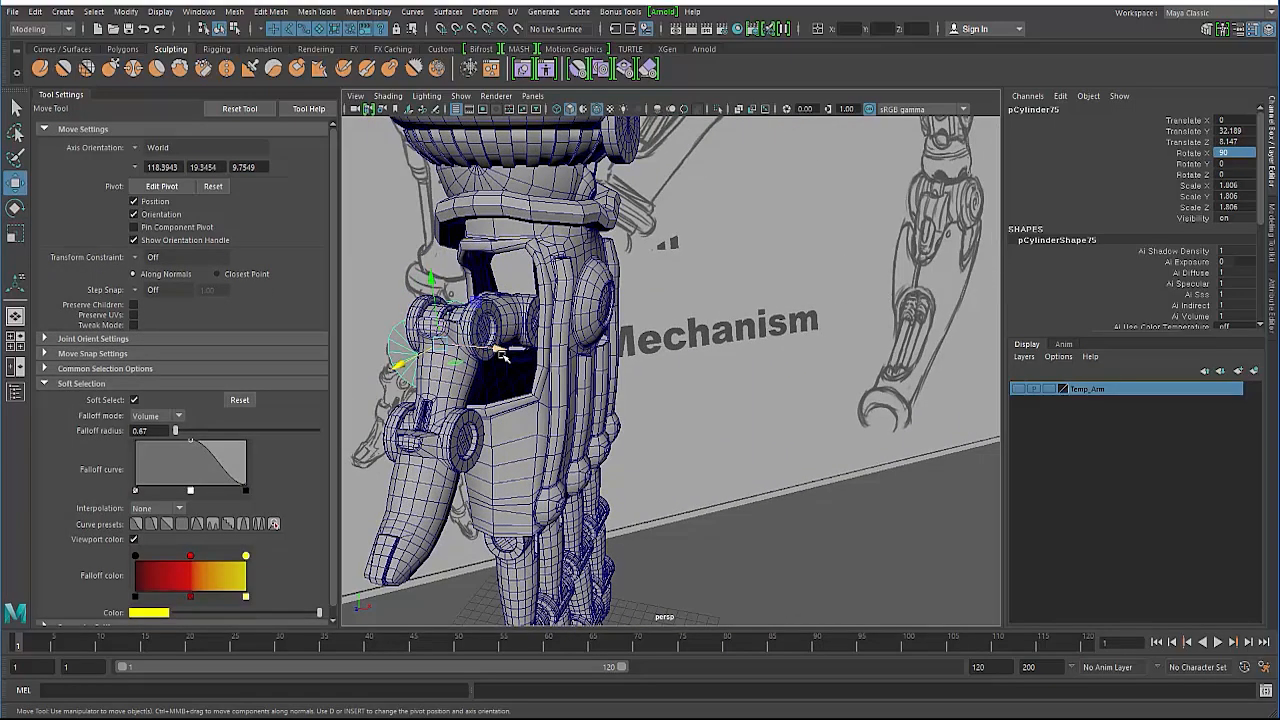
left_click_drag(500, 353, 541, 361)
left_click_drag(475, 272, 494, 297)
Scale the cylinder uniformly to 2.394 and lower it to Translate Y 33.683 at the thumb's base.
key("r")
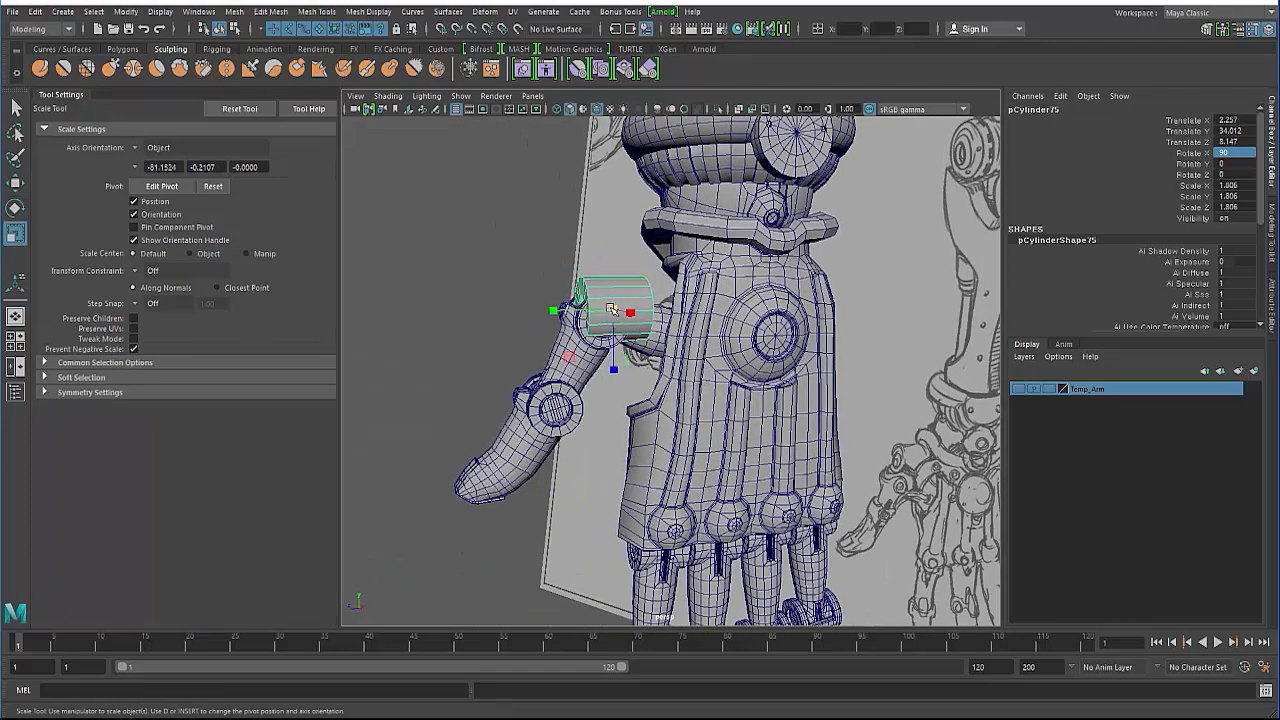
mouse_move(611, 309)
left_mouse_down()
mouse_move(636, 308)
mouse_move(611, 311)
left_mouse_up()
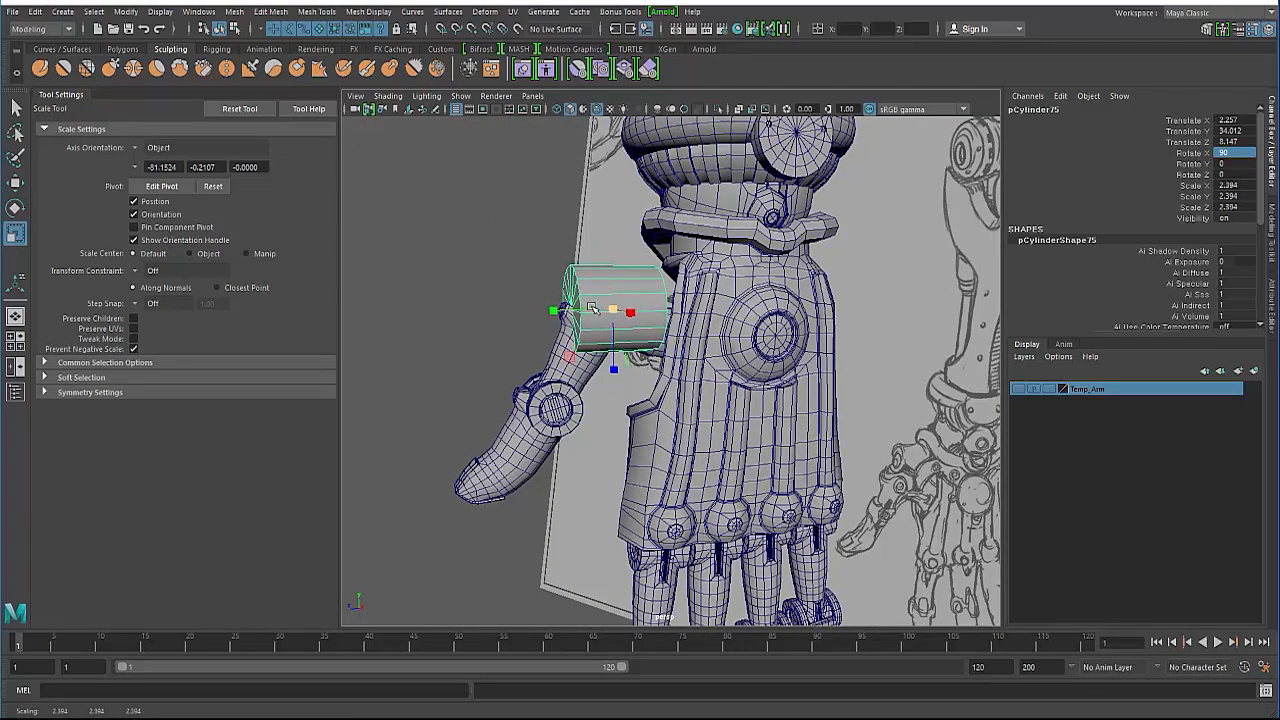
key("w")
left_click_drag(613, 243, 614, 251)
key("r")
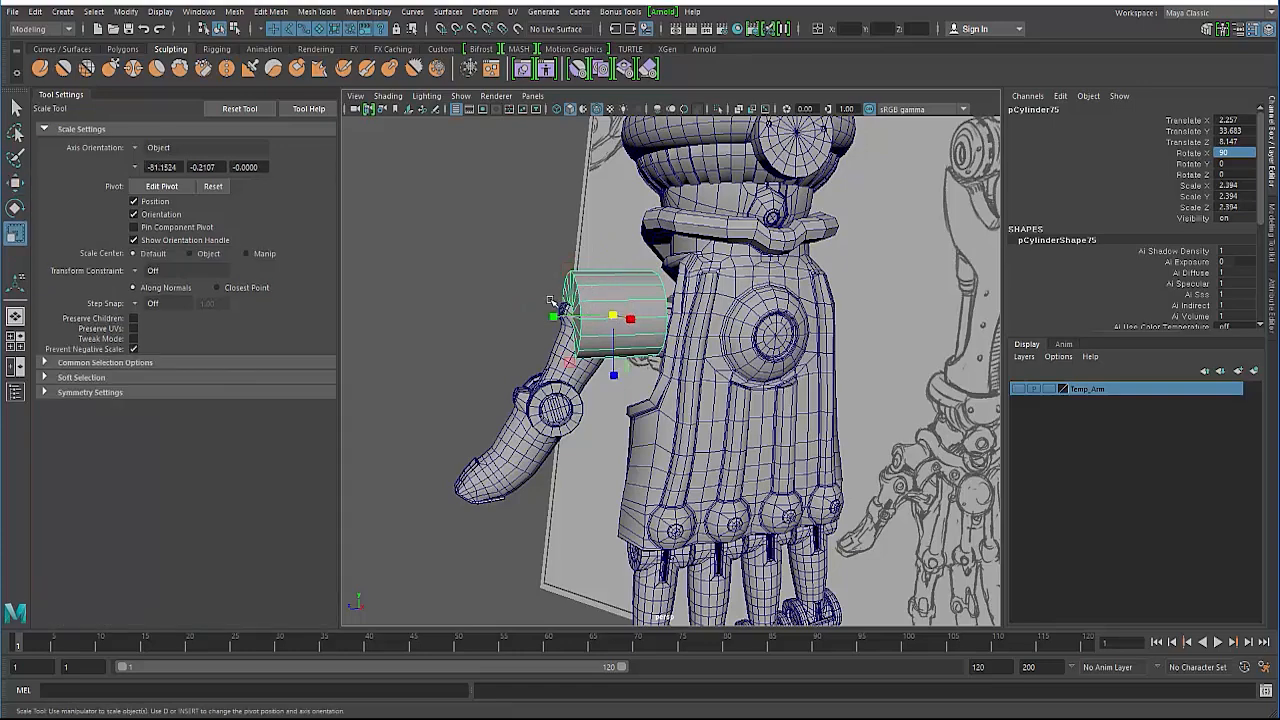
Tilt the cylinder to Rotate X 74.003 and move it with Object axis orientation to Translate Y 35.465 and Z 6.969.
key("e")
left_click_drag(563, 292, 566, 326)
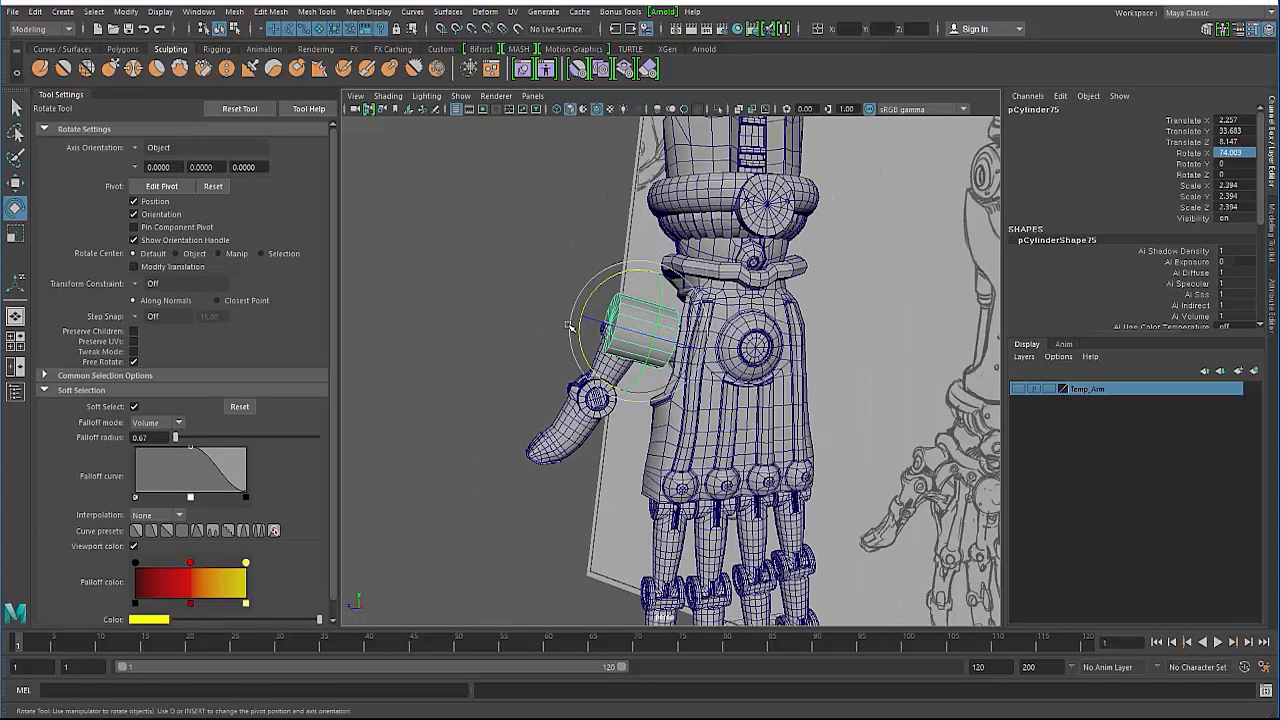
key("w")
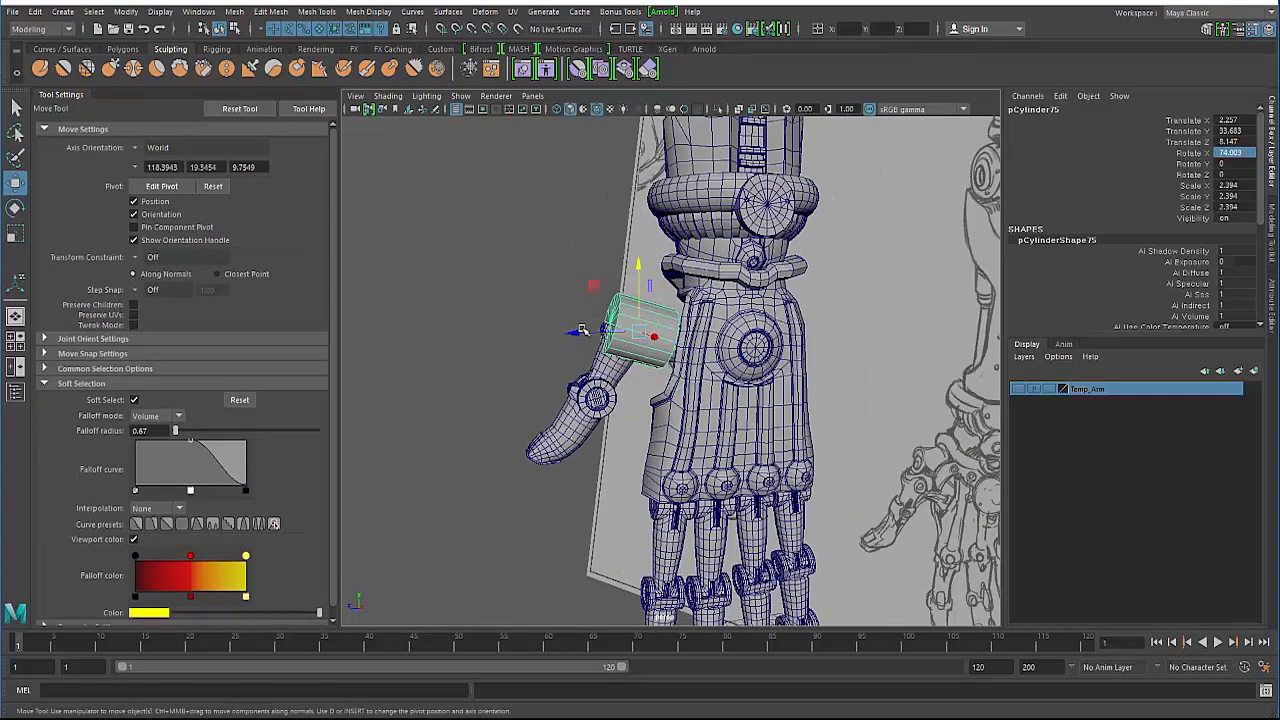
left_click(137, 150)
left_click(152, 151)
mouse_move(548, 300)
left_mouse_down("alt")
mouse_move(514, 303)
mouse_move(496, 325)
mouse_move(520, 316)
mouse_move(583, 350)
left_mouse_up("alt")
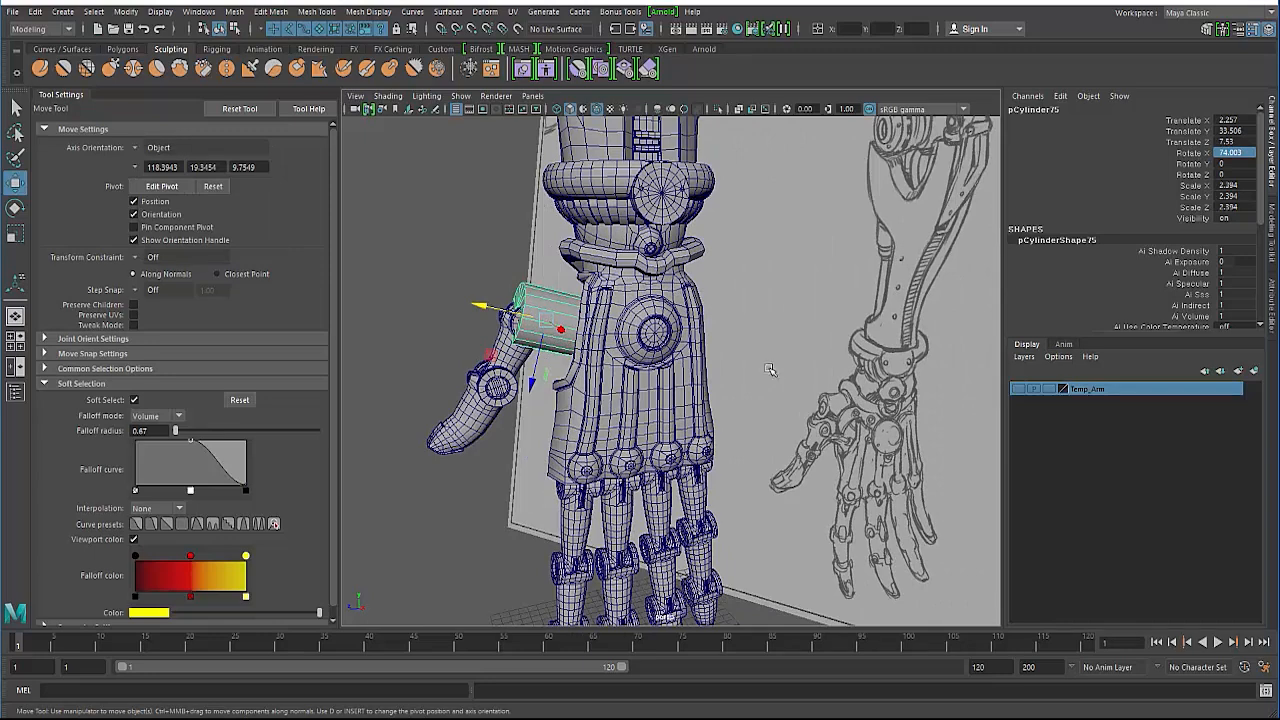
left_click_drag(533, 382, 526, 356)
Scale the cylinder uniformly to 2.653 and reposition it over the thumb's base joint at Translate Y 34.763 and Z 7.555.
key("r")
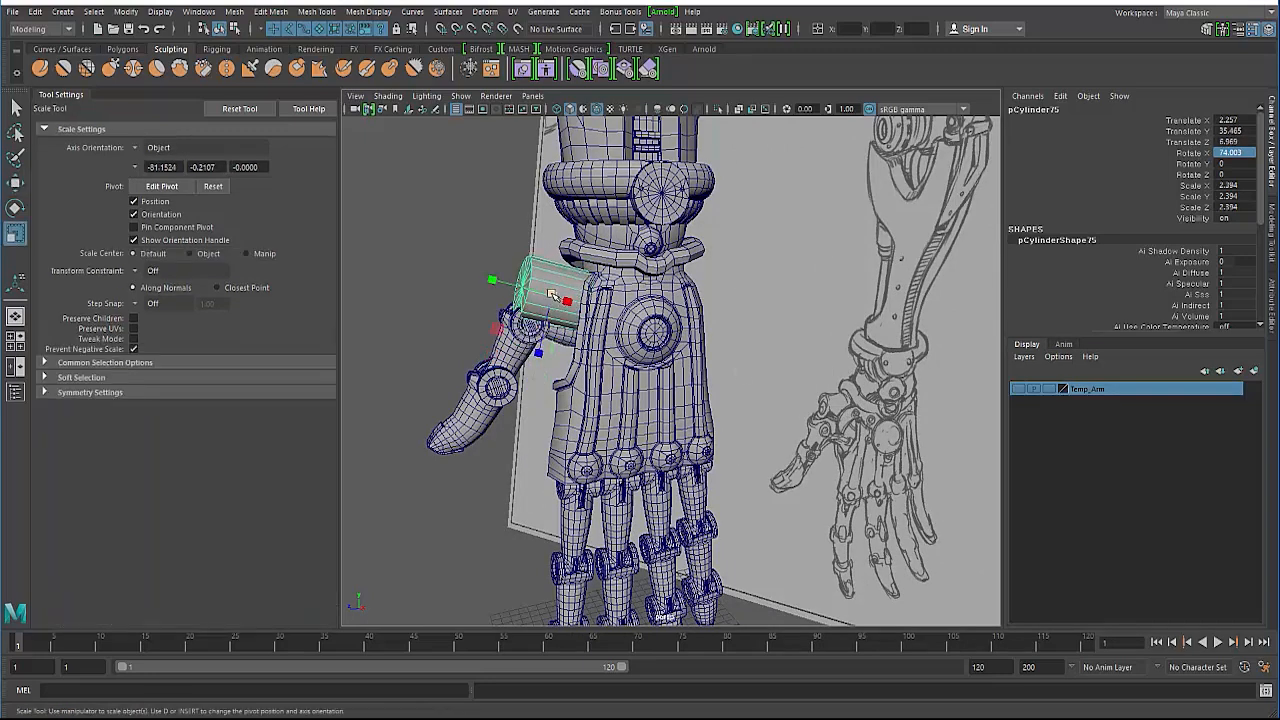
left_click_drag(552, 295, 508, 280)
right_click_drag(508, 280, 521, 249, "alt")
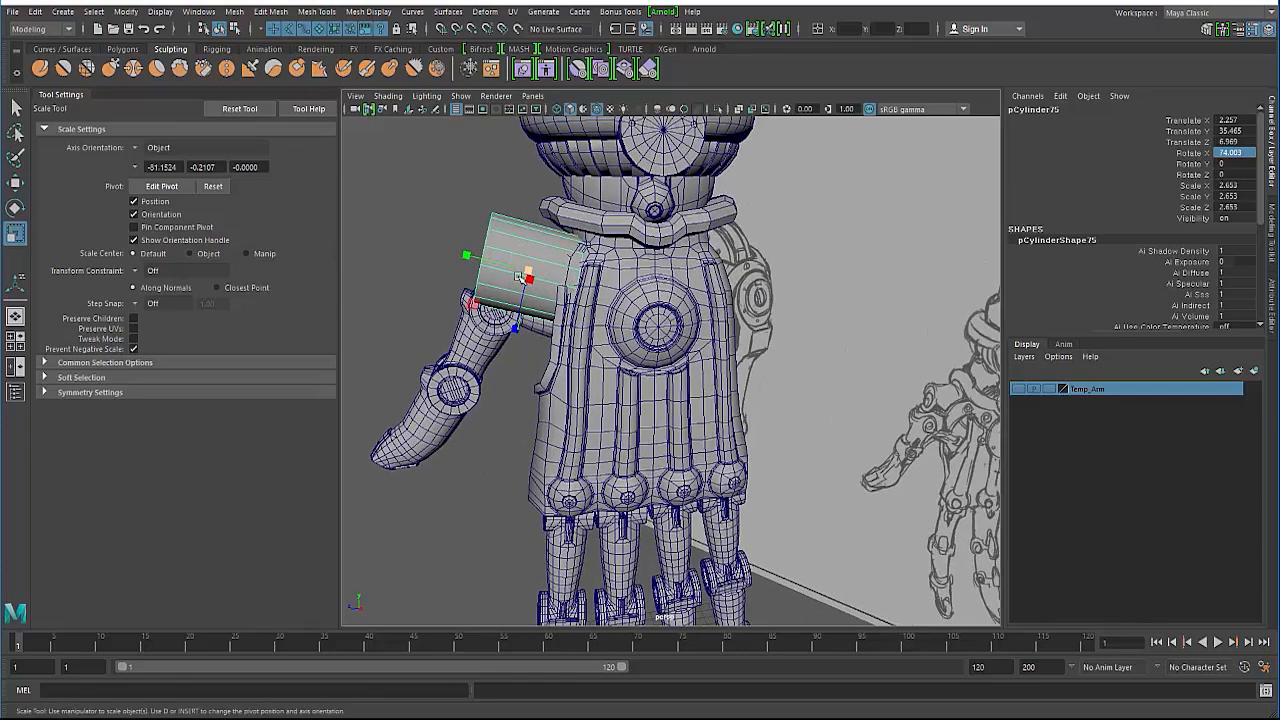
key("w")
left_click_drag(518, 328, 514, 339)
left_click_drag(471, 268, 457, 266)
left_click_drag(498, 338, 504, 346)
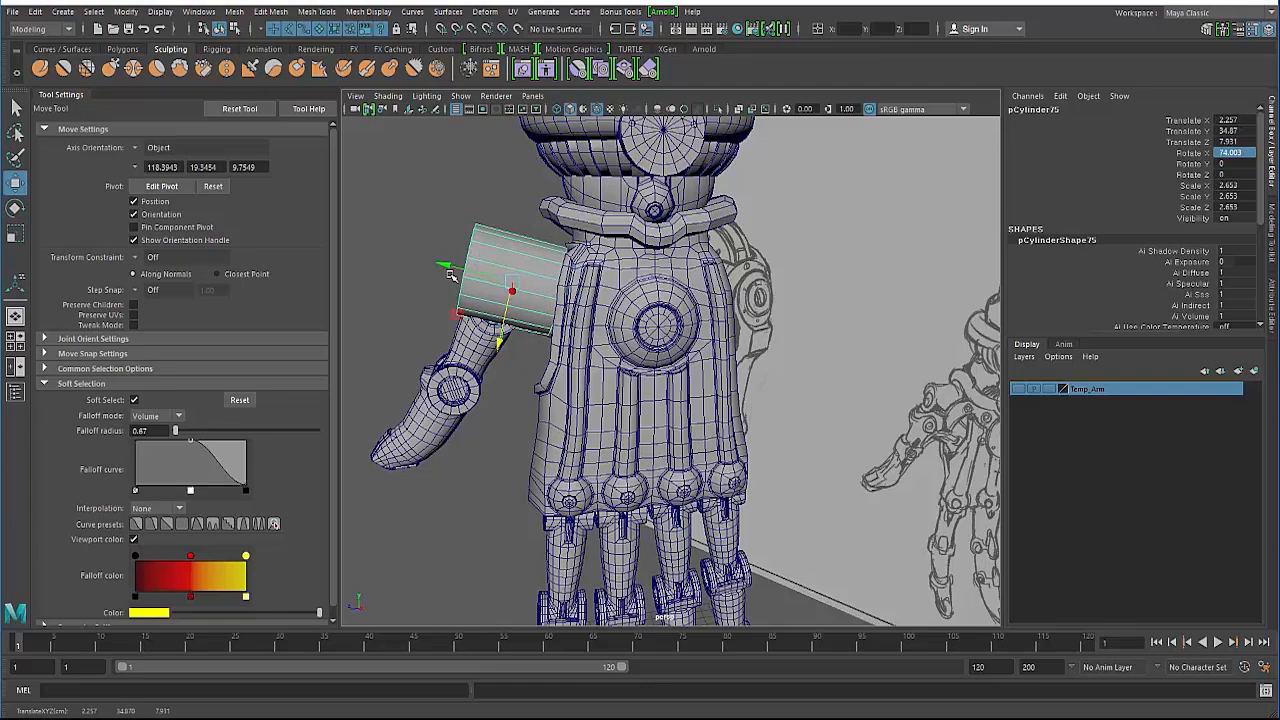
left_click_drag(462, 298, 438, 298, "alt")
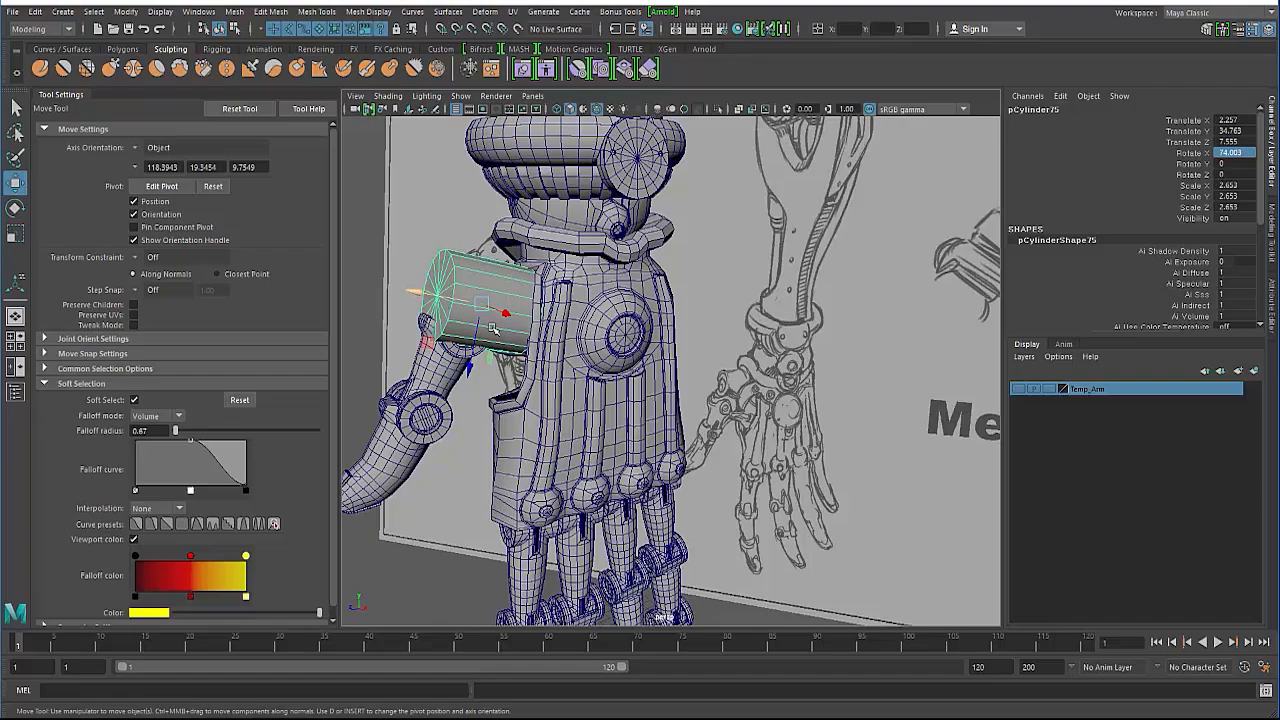
Insert an edge loop around the cylinder near each of its two ends with Multi-Cut.
left_click_drag(400, 305, 428, 298, "alt")
middle_click_drag(440, 288, 497, 308, "alt")
right_click_drag(546, 280, 472, 280, "shift")
left_click_drag(519, 300, 566, 300, "alt")
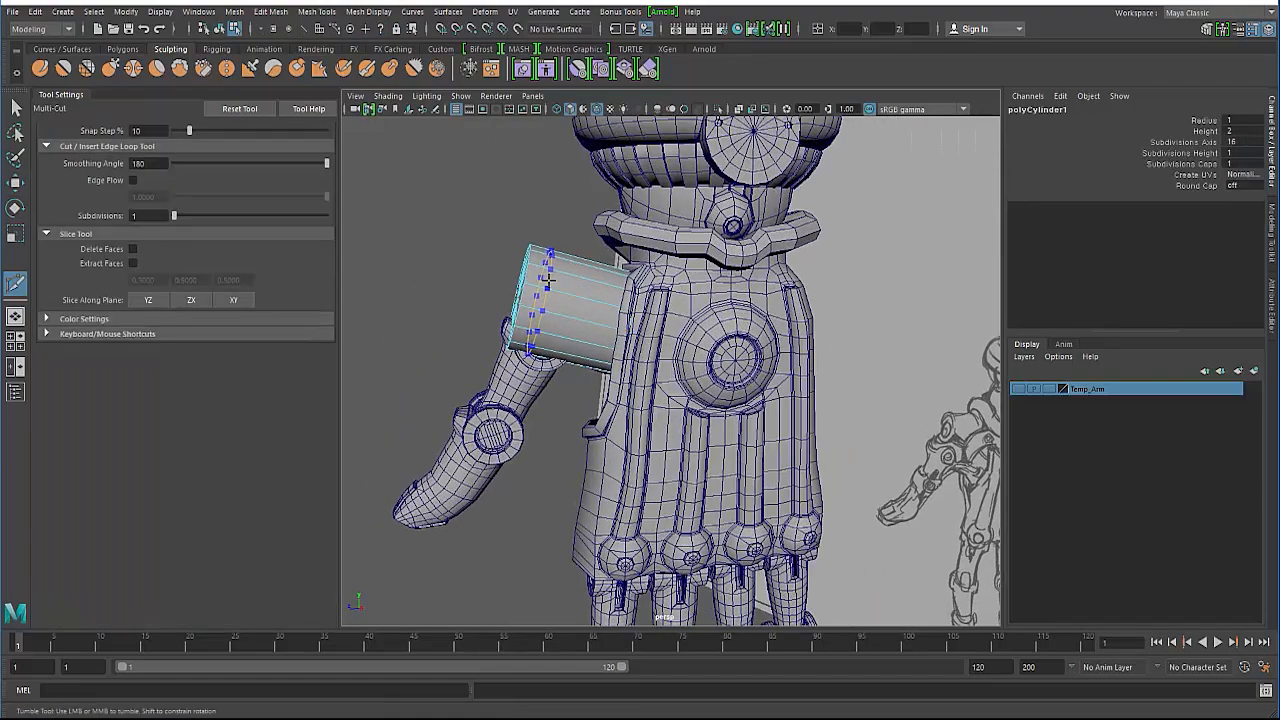
left_click(548, 280, "ctrl")
mouse_move(450, 318)
left_mouse_down("alt")
mouse_move(477, 340)
mouse_move(545, 325)
mouse_move(474, 342)
mouse_move(470, 372)
left_mouse_up("alt")
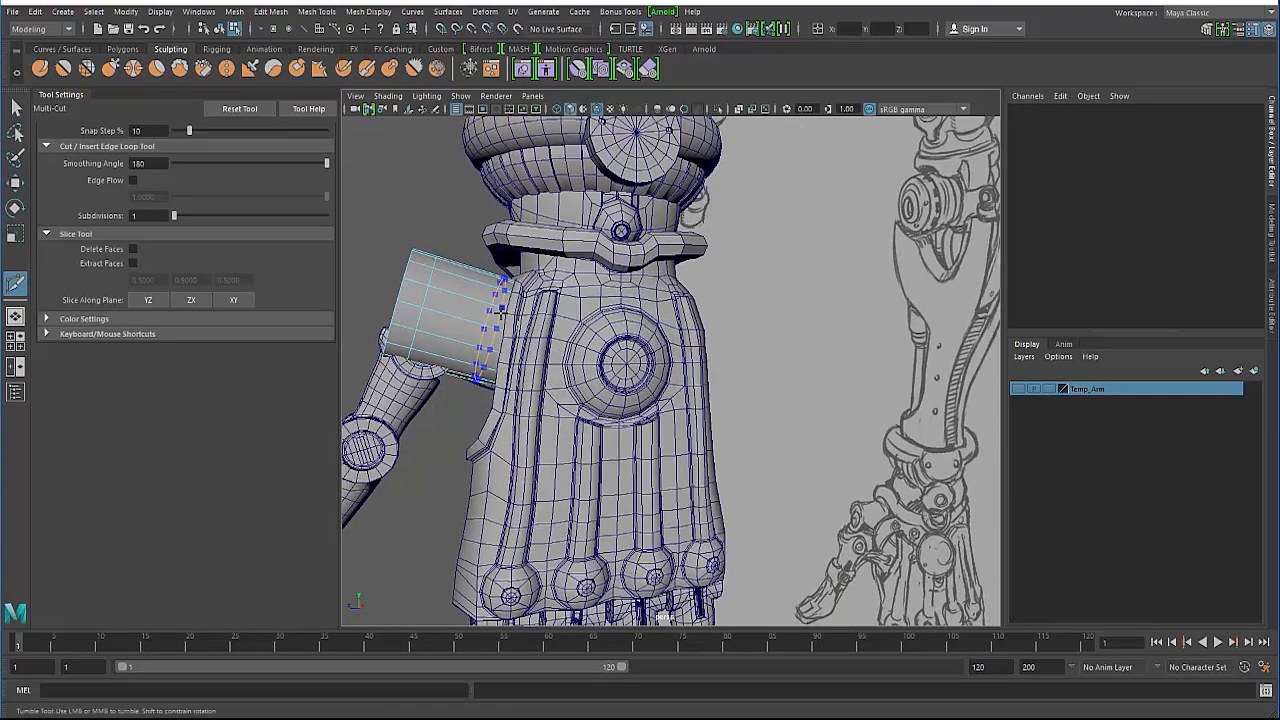
key("4")
left_click_drag(500, 314, 513, 305, "alt")
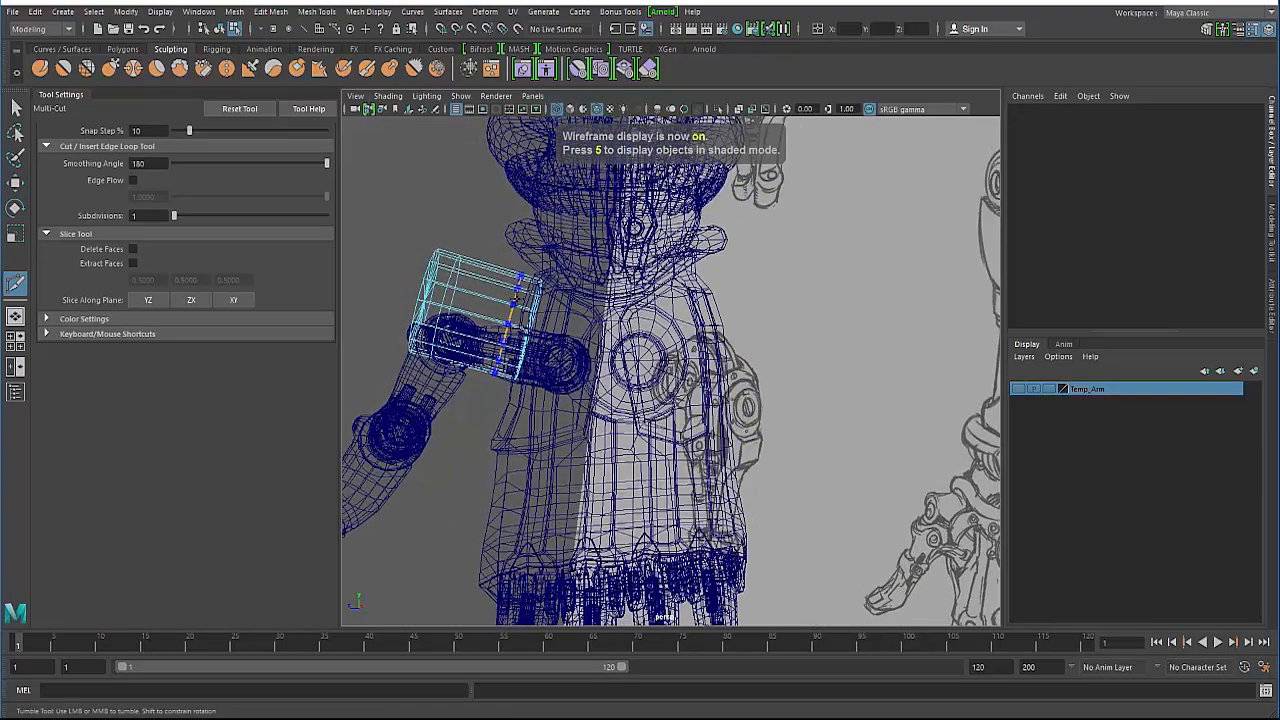
left_click_drag(366, 278, 160, 137, "alt")
Slide the inserted edge loops along the cylinder's axis to adjust the width of the two end bands.
key("q")
double_click(410, 279)
key("w")
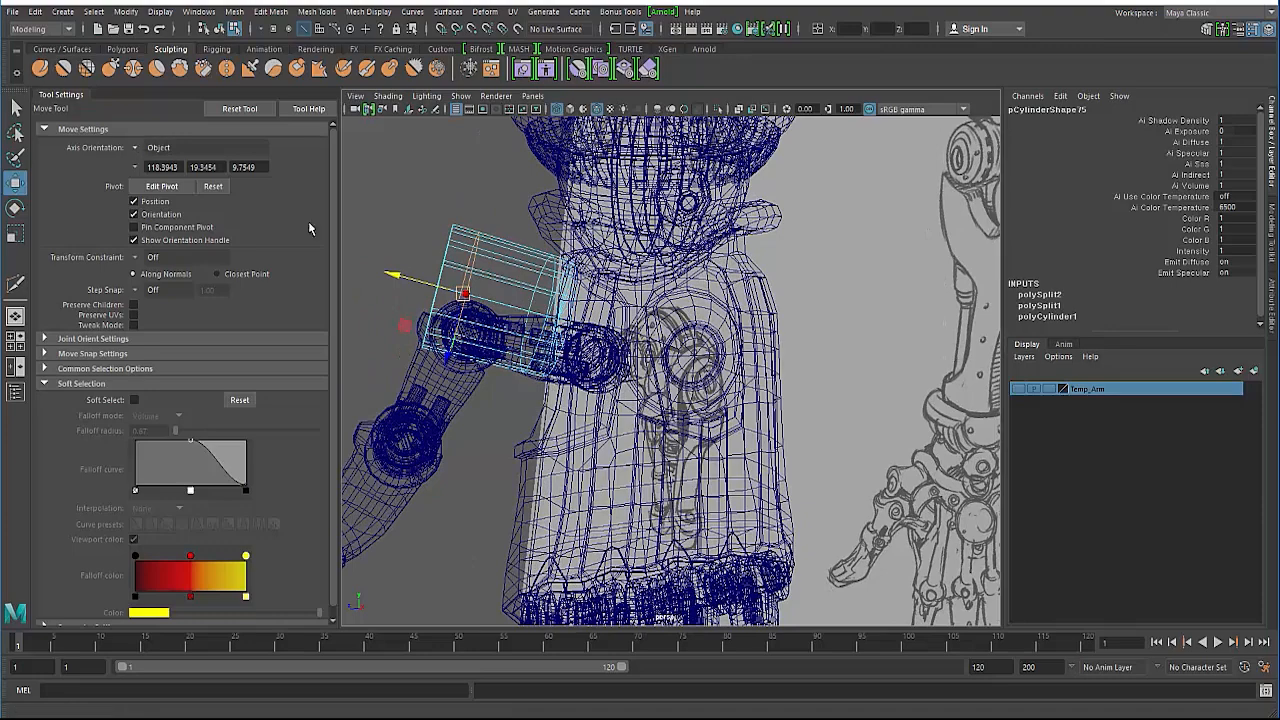
left_click_drag(397, 273, 390, 271)
mouse_move(395, 219)
left_mouse_down("alt")
mouse_move(521, 309)
mouse_move(511, 296)
left_mouse_up("alt")
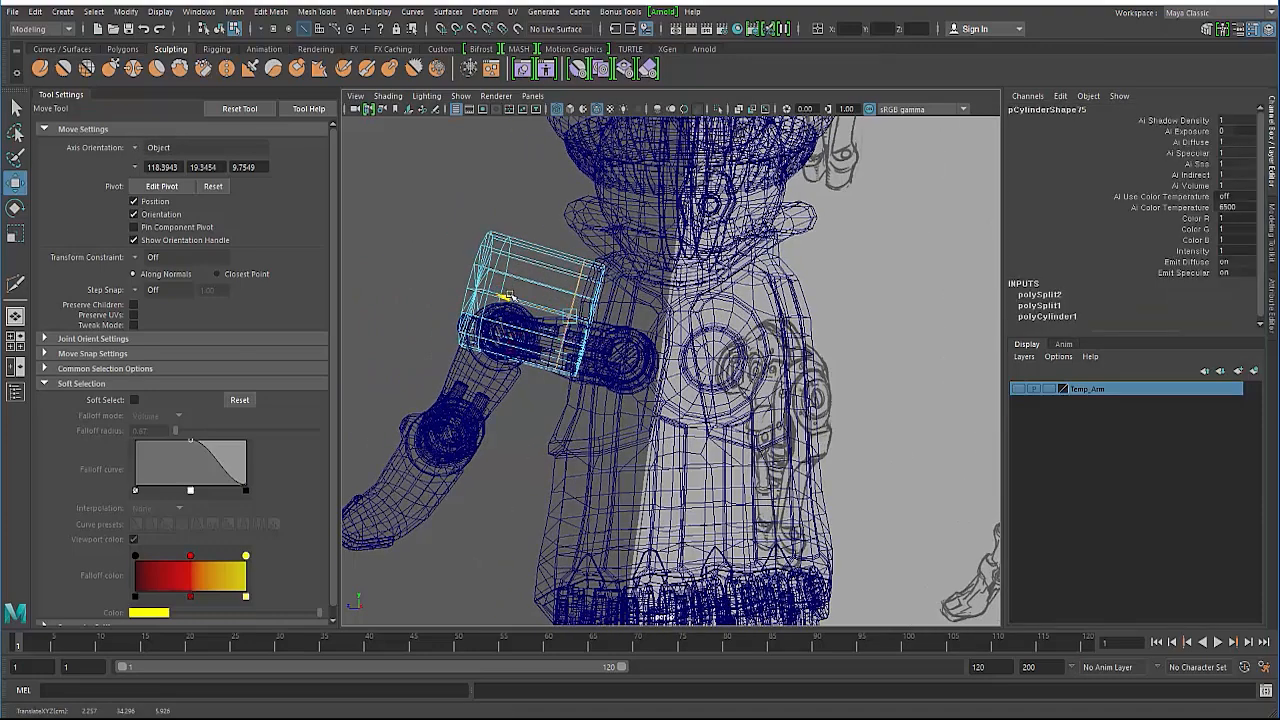
left_click(408, 291)
left_click_drag(408, 291, 429, 291, "alt")
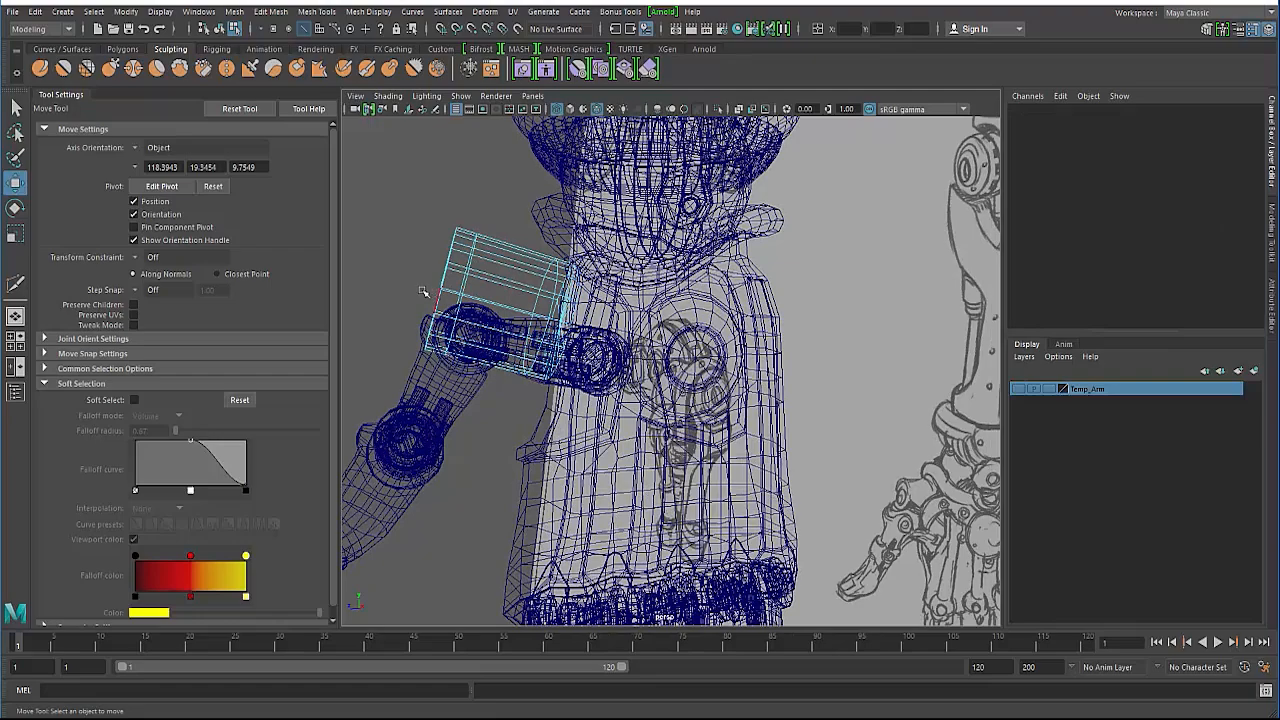
Return the cylinder to object mode in shaded display and isolate it in the viewport.
key("F8")
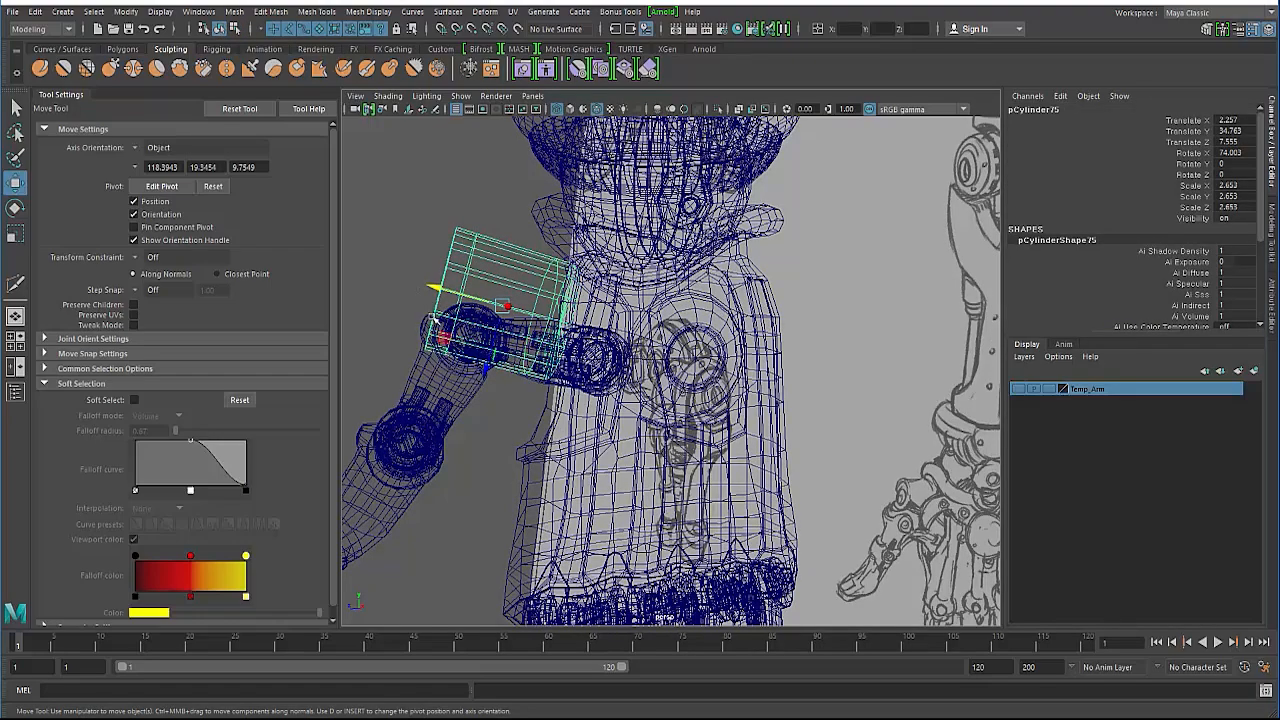
left_click_drag(432, 290, 486, 337, "alt")
key("5")
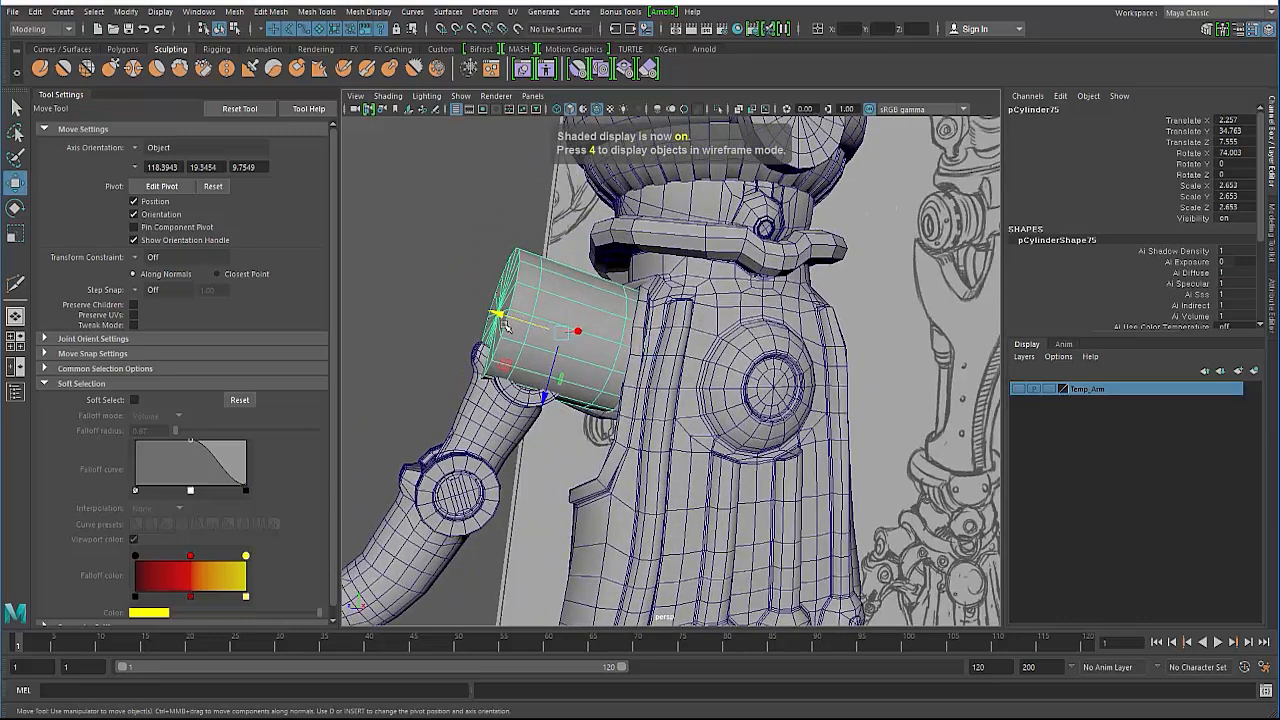
left_click(719, 109)
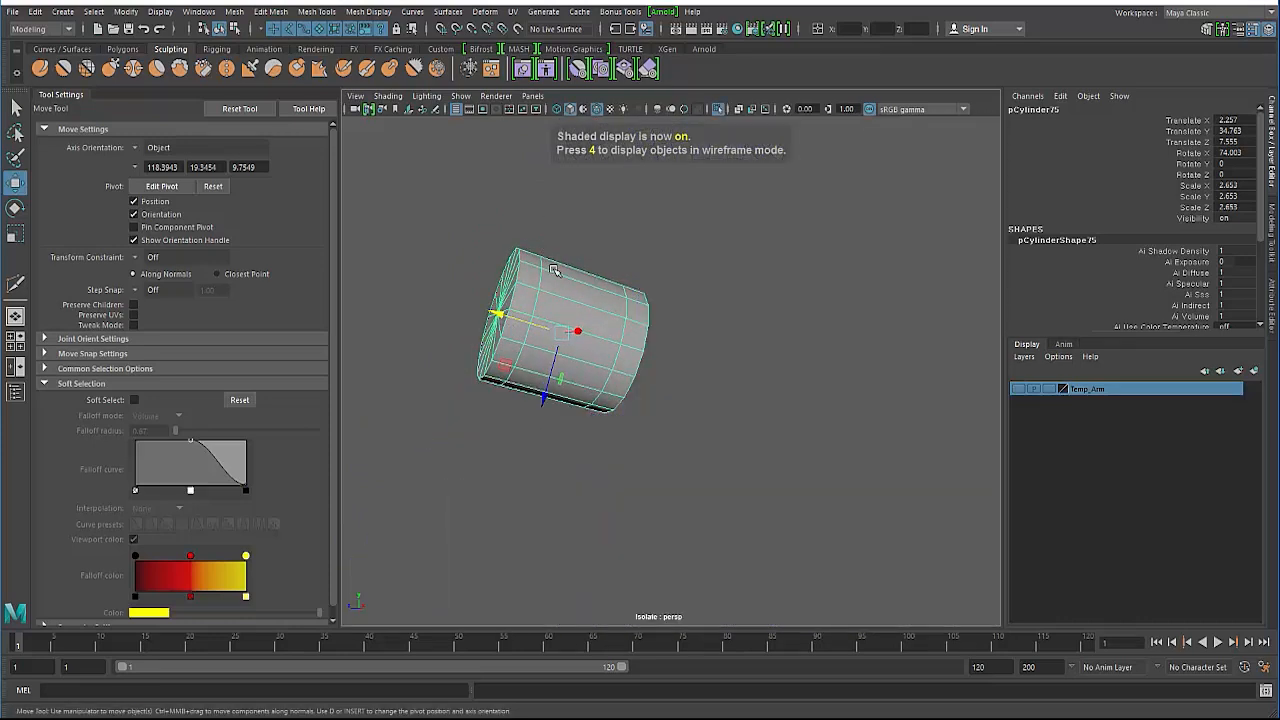
Select the faces on the cylinder's thumb-facing side between the two edge loops.
left_click_drag(554, 268, 589, 274, "alt")
right_click_drag(589, 275, 587, 309)
left_click_drag(565, 308, 584, 346, "alt")
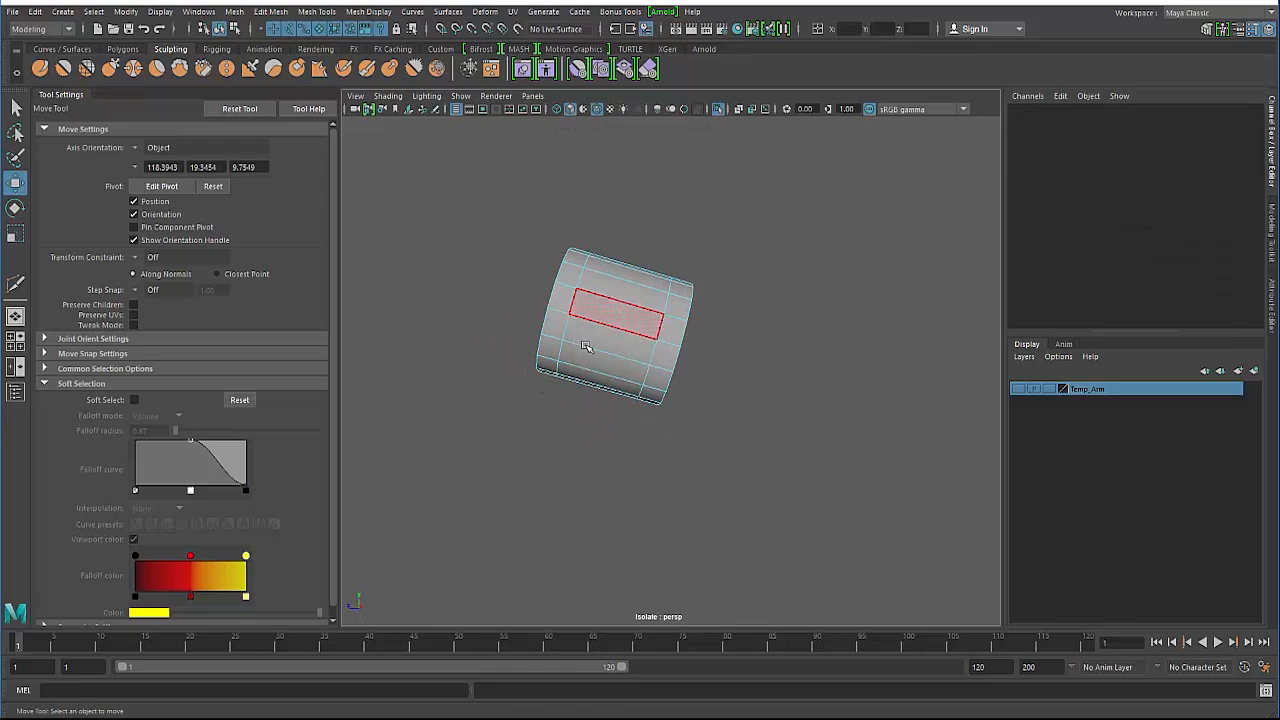
left_click_drag(595, 397, 457, 403)
key("4")
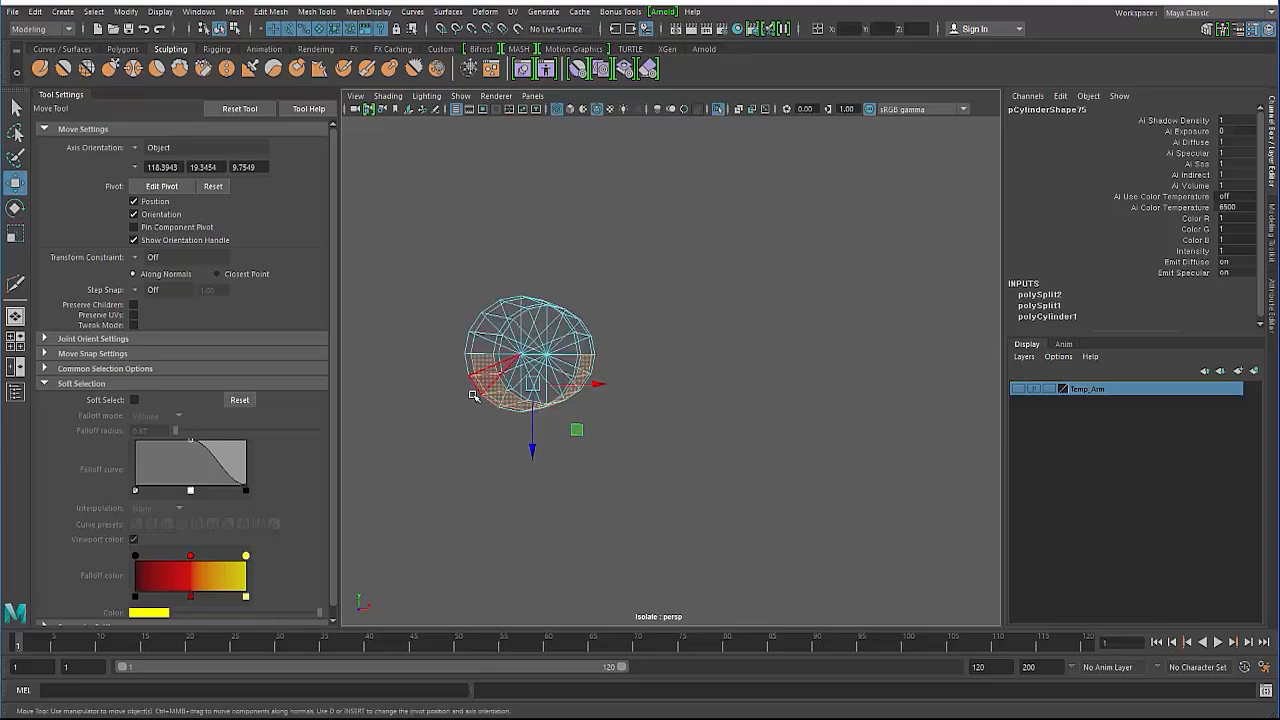
key("5")
left_click(474, 395)
mouse_move(493, 397)
left_mouse_down("alt")
mouse_move(600, 390)
mouse_move(582, 376)
left_mouse_up("alt")
right_click_drag(582, 376, 580, 260)
double_click(602, 363)
left_click_drag(576, 355, 658, 321, "alt")
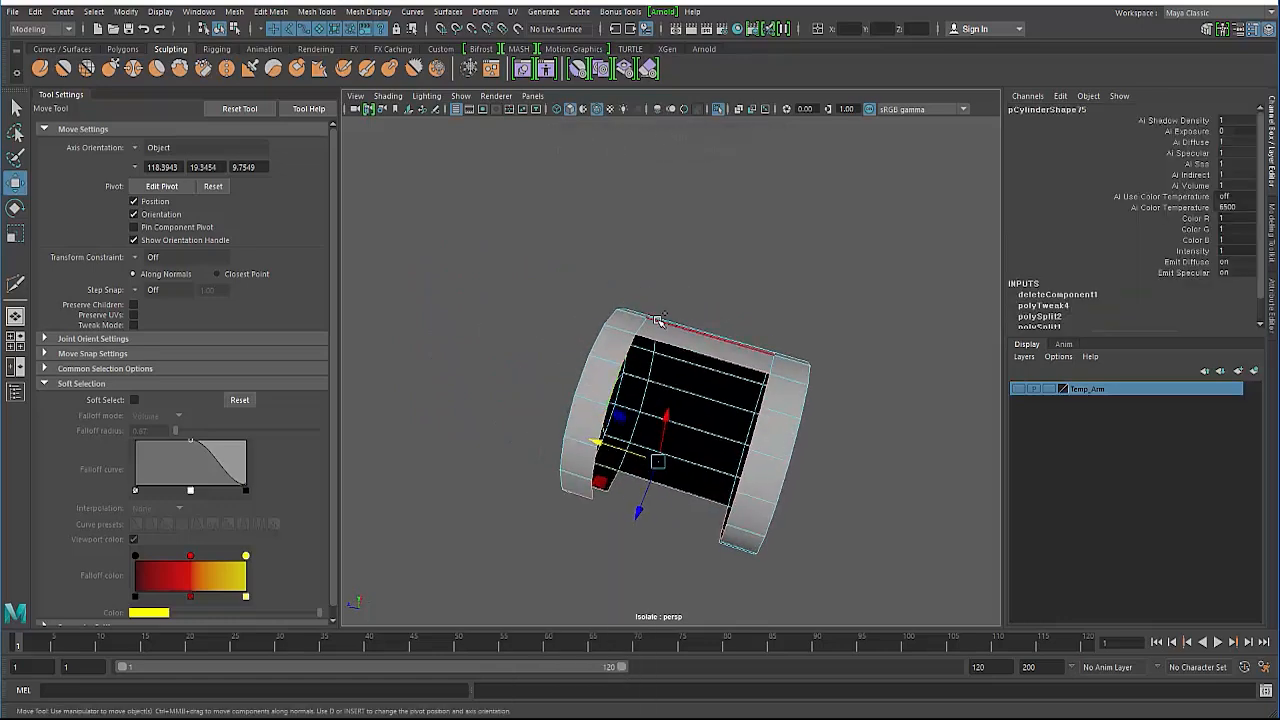
right_click_drag(658, 320, 651, 360, "shift")
left_click_drag(651, 360, 569, 314, "alt")
key("ctrl+z")
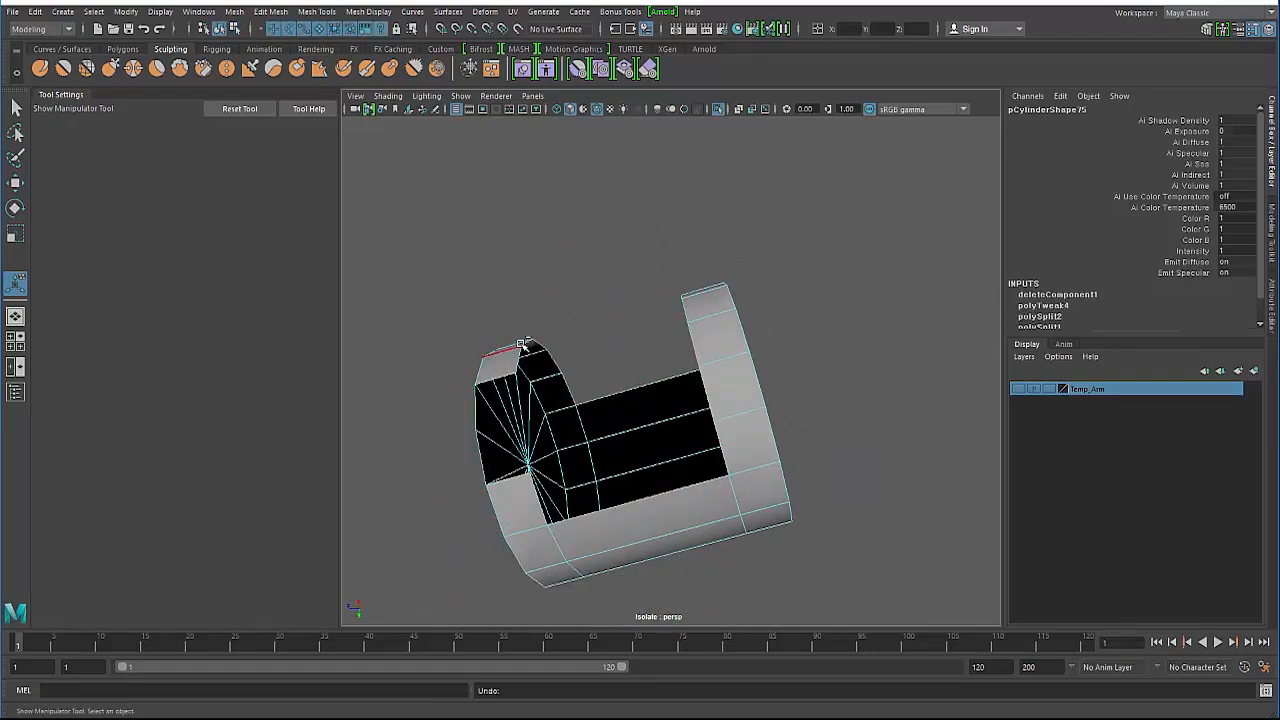
key("ctrl+z")
Deselect the stray faces at the cylinder's end and delete the selected faces between the two edge loops.
left_click(519, 347)
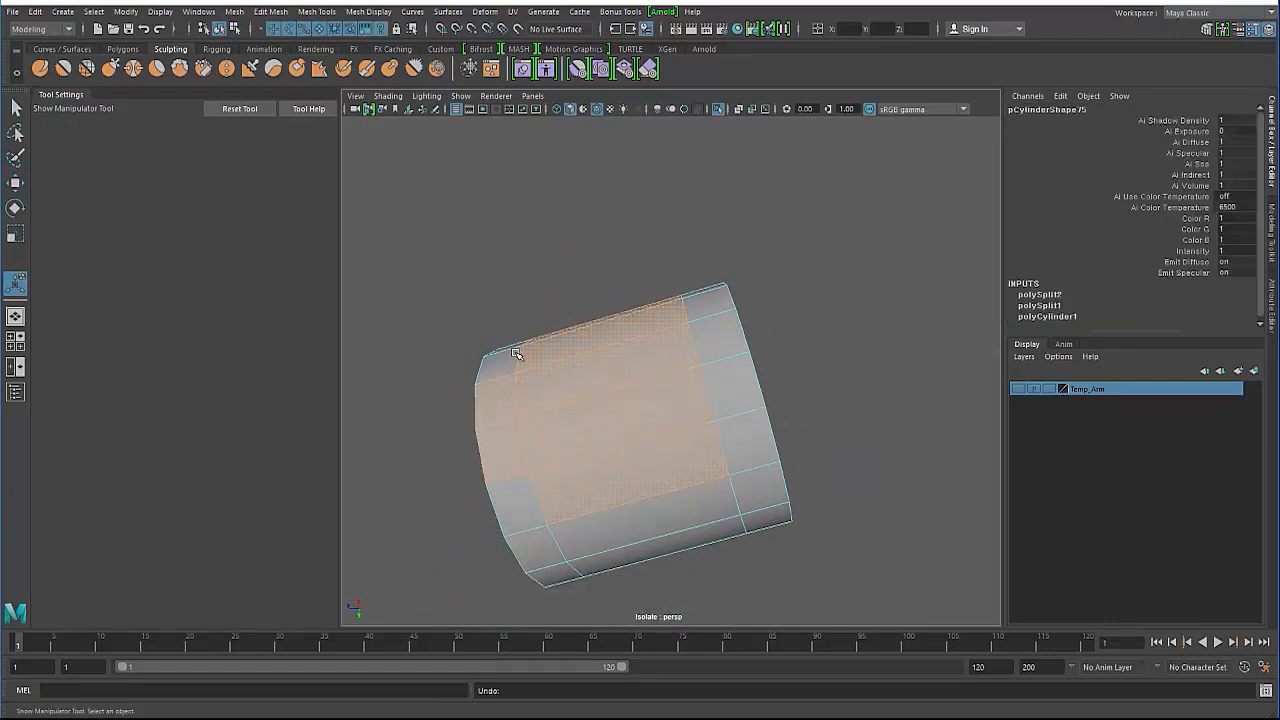
left_click_drag(502, 389, 463, 443, "alt")
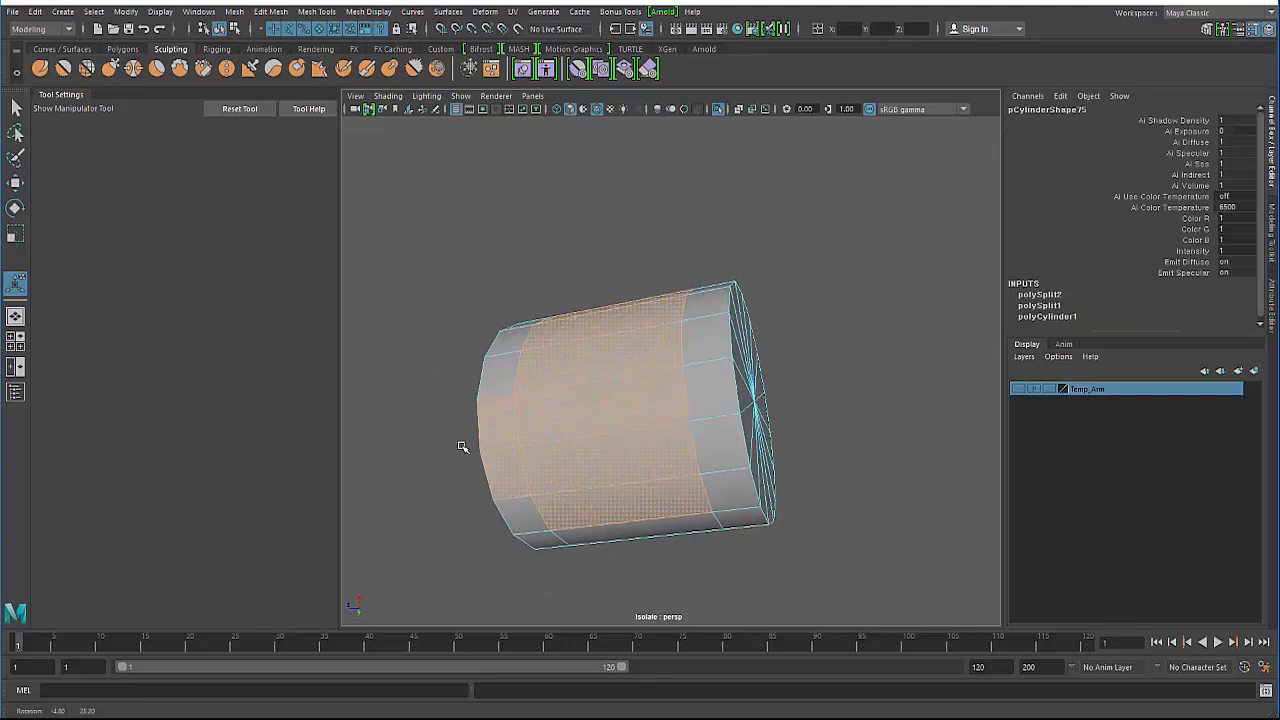
left_click_drag(445, 384, 497, 481)
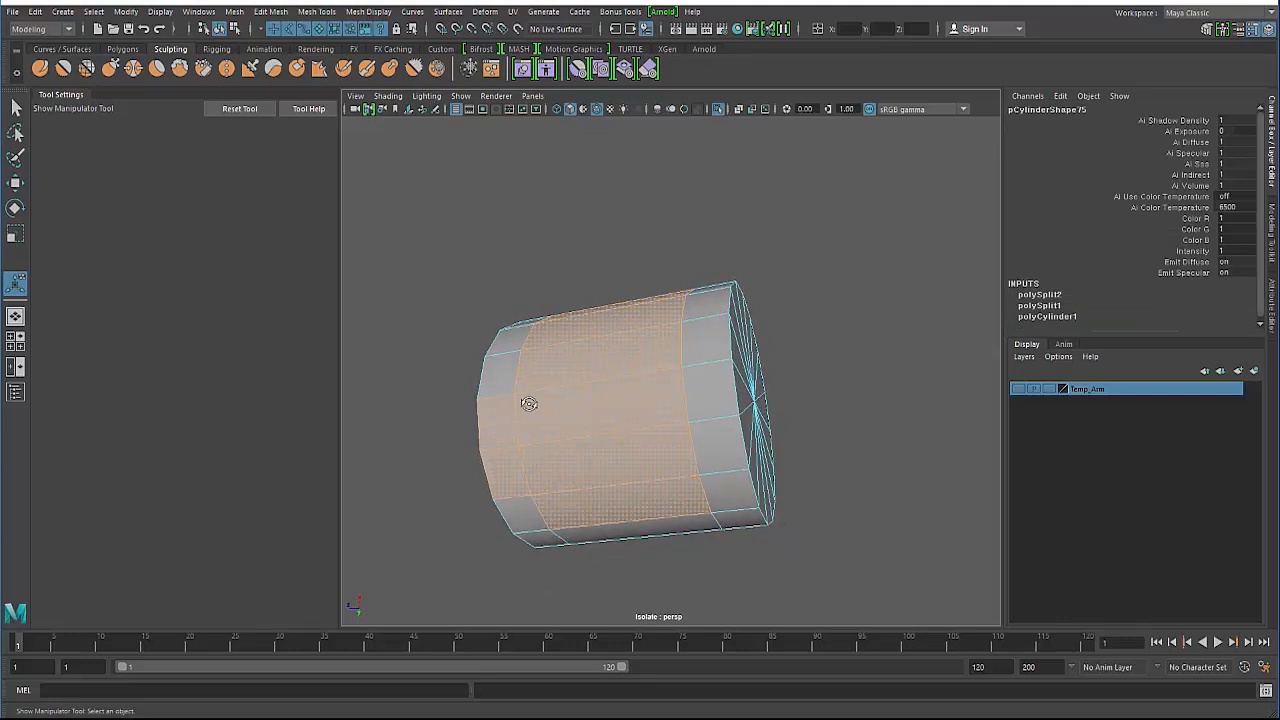
left_click_drag(529, 403, 573, 383, "alt")
right_click(573, 383, "shift")
right_click_drag(573, 311, 563, 360)
key("q")
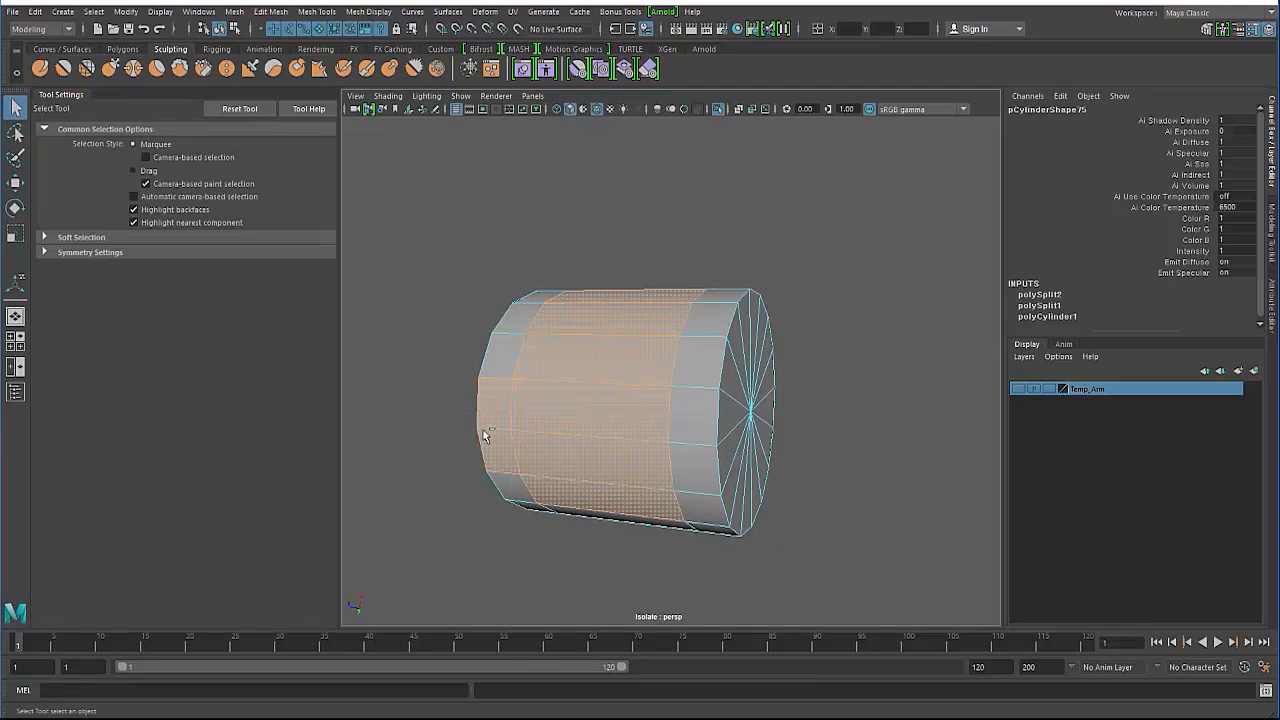
left_click_drag(490, 464, 506, 428, "ctrl")
key("Delete")
Select the opening's border edges and extrude them inward to form inner walls around a narrow slot.
double_click(524, 334)
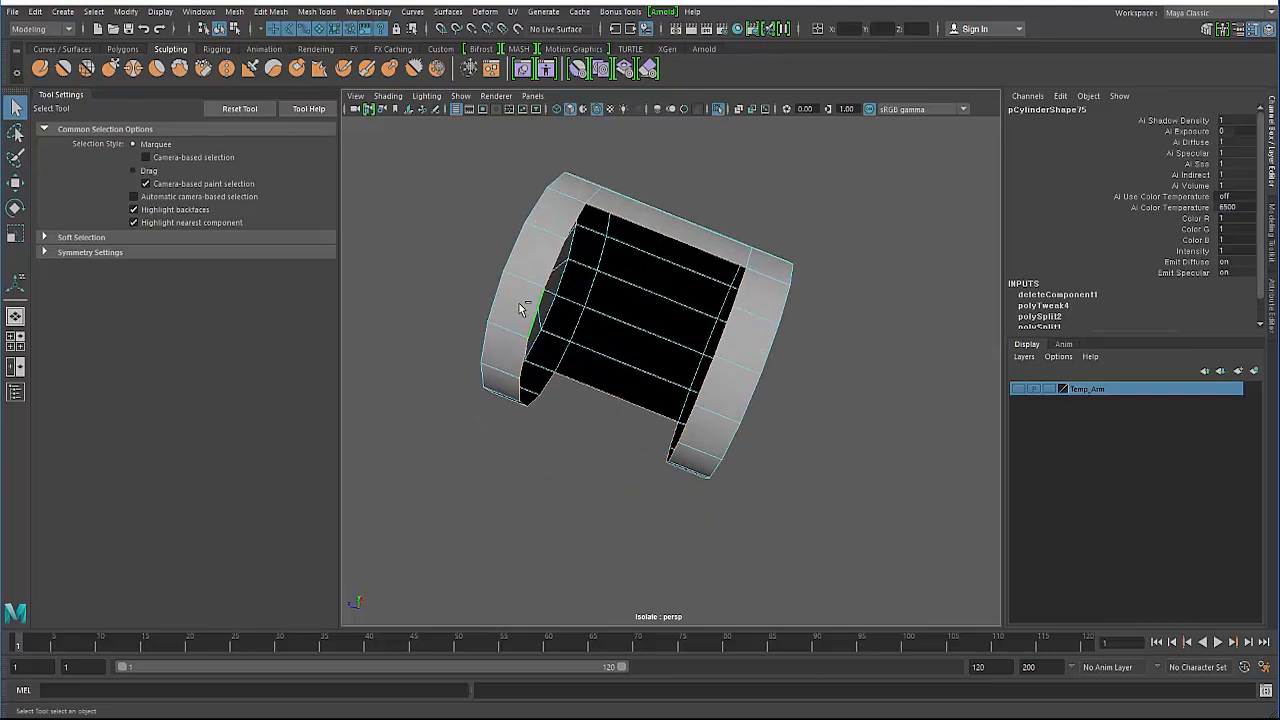
right_click_drag(519, 305, 517, 342, "shift")
left_click_drag(517, 342, 541, 381, "alt")
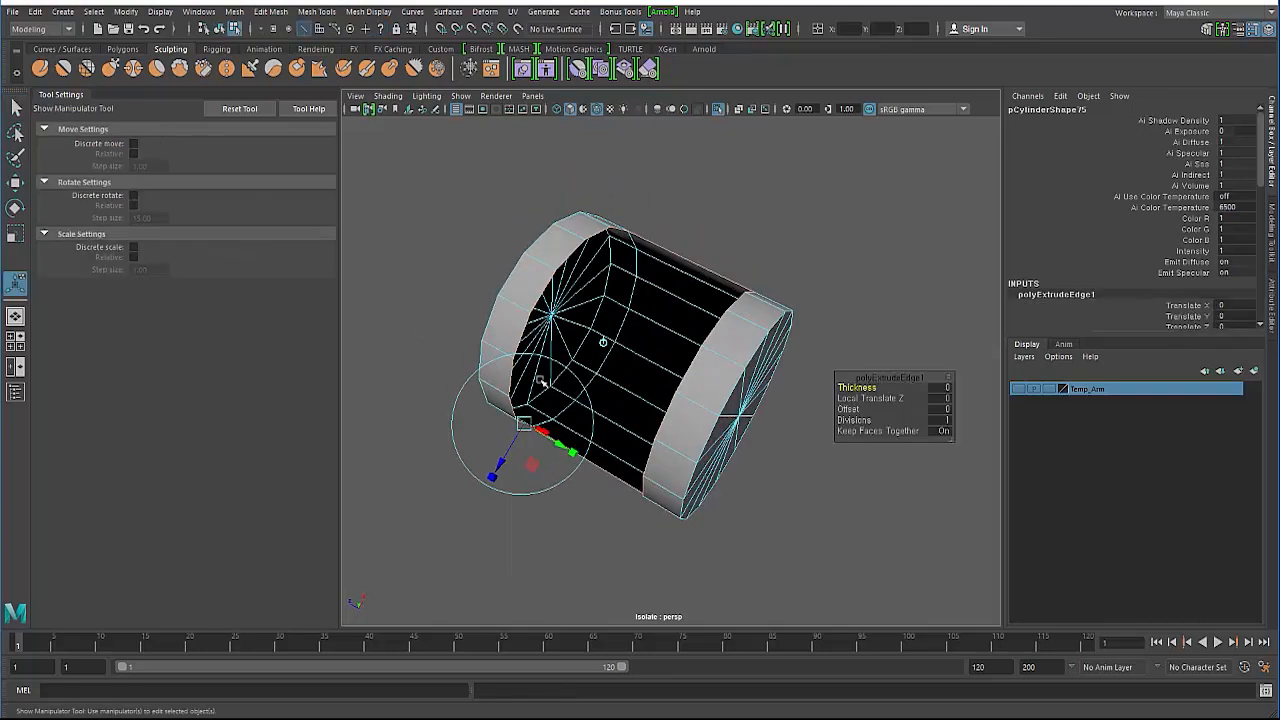
left_click_drag(501, 464, 571, 312)
Insert two edge loops around the extruded inner walls with Multi-Cut.
right_click(573, 290, "shift")
key("ctrl+shift+x")
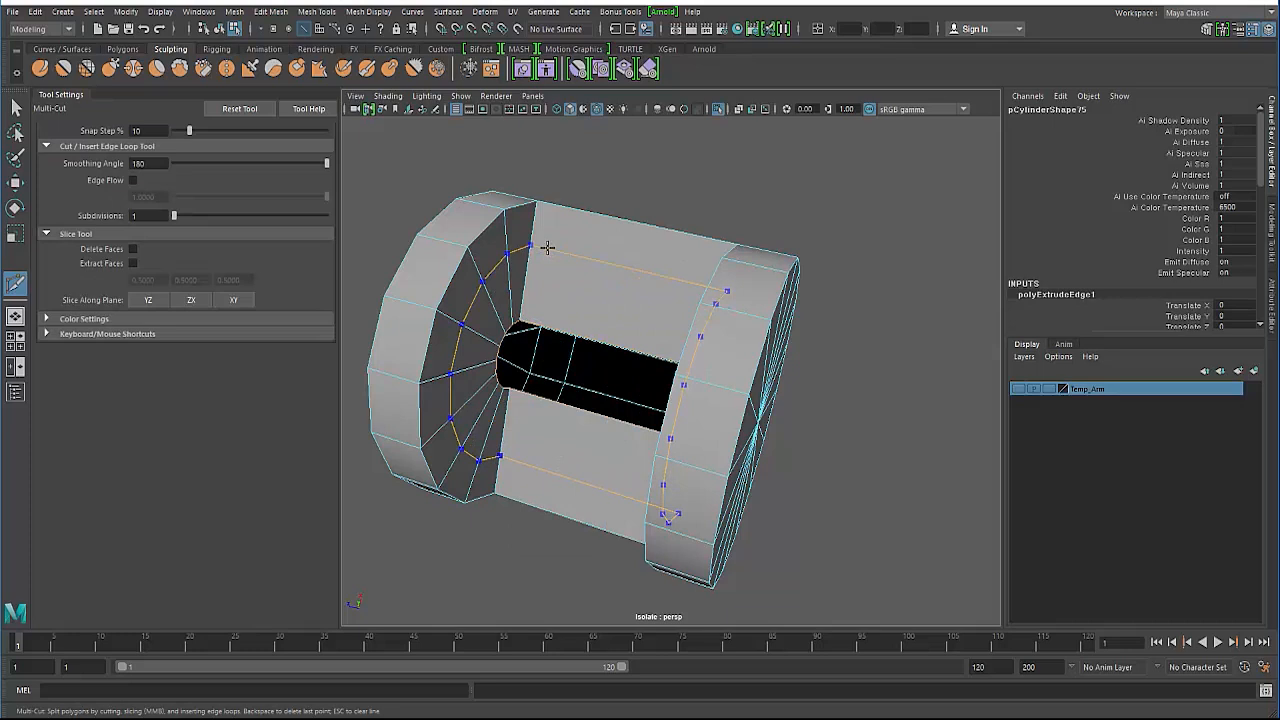
left_click(547, 247, "ctrl")
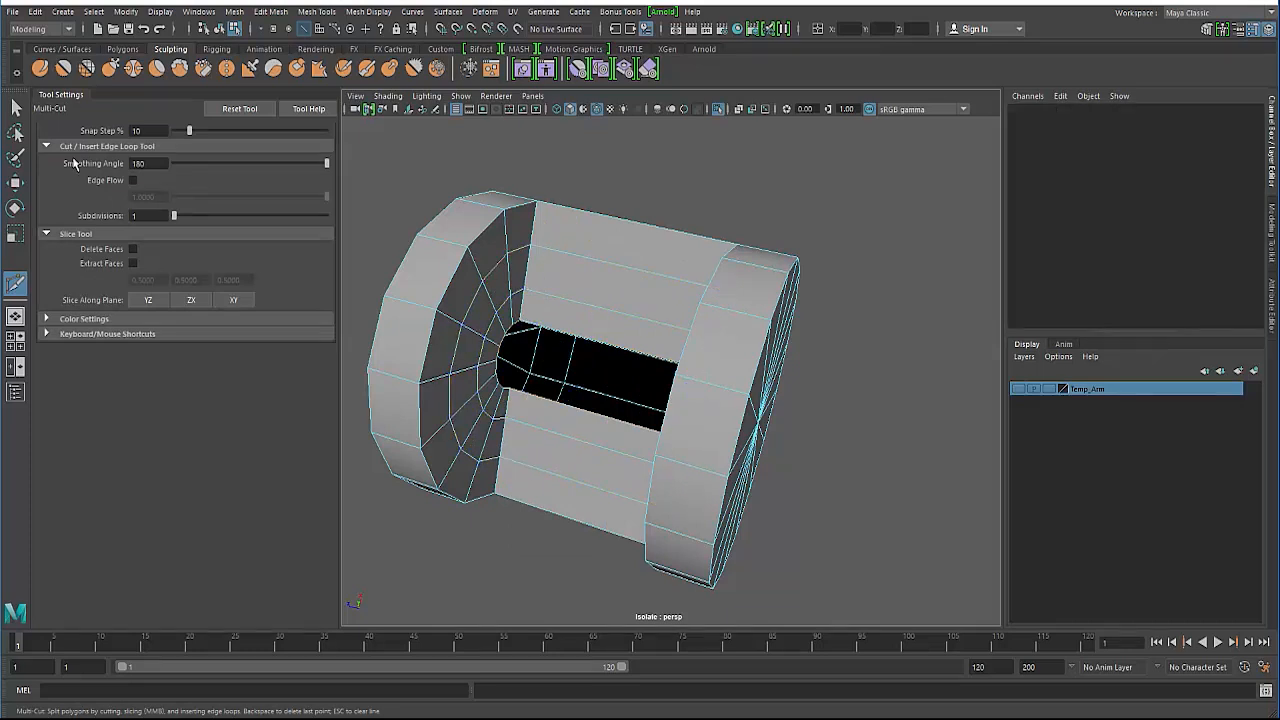
Select the inner wall faces on both sides of the slot and move them to contour the cylinder's cavity.
key("q")
right_click_drag(549, 274, 543, 305)
left_click(543, 308)
left_click(558, 446, "shift")
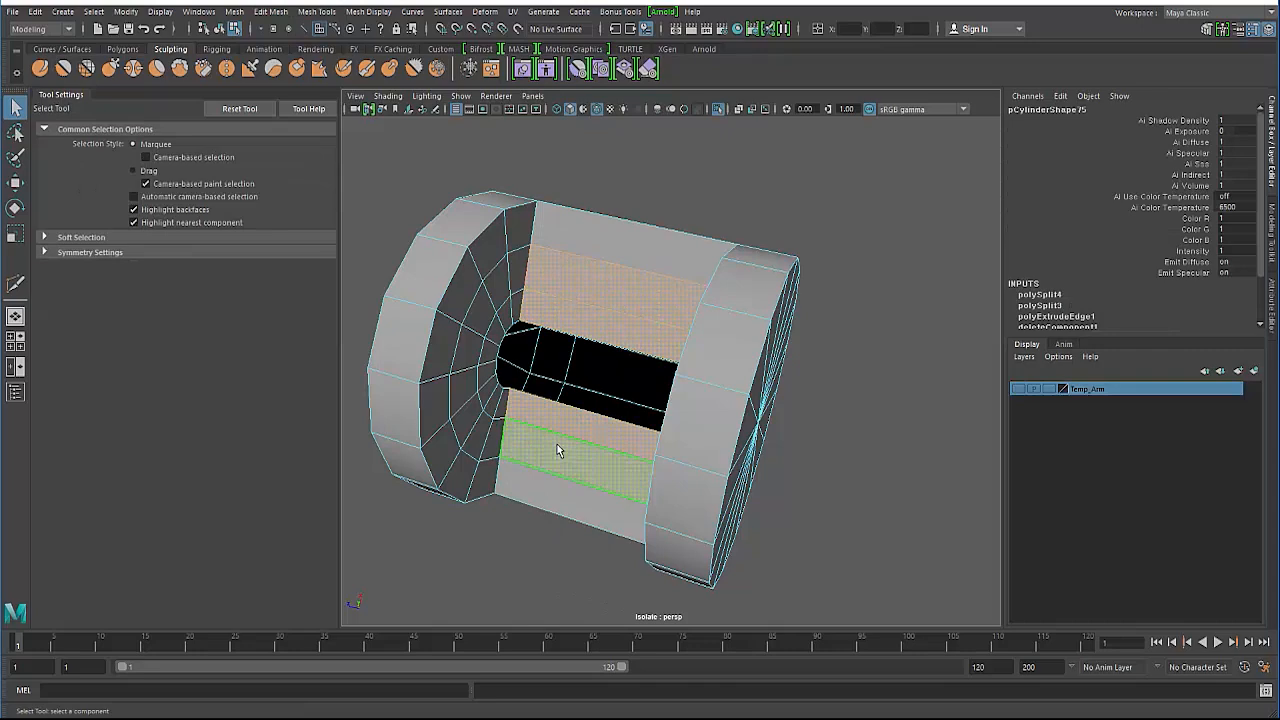
key("w")
left_click_drag(557, 444, 524, 392, "alt")
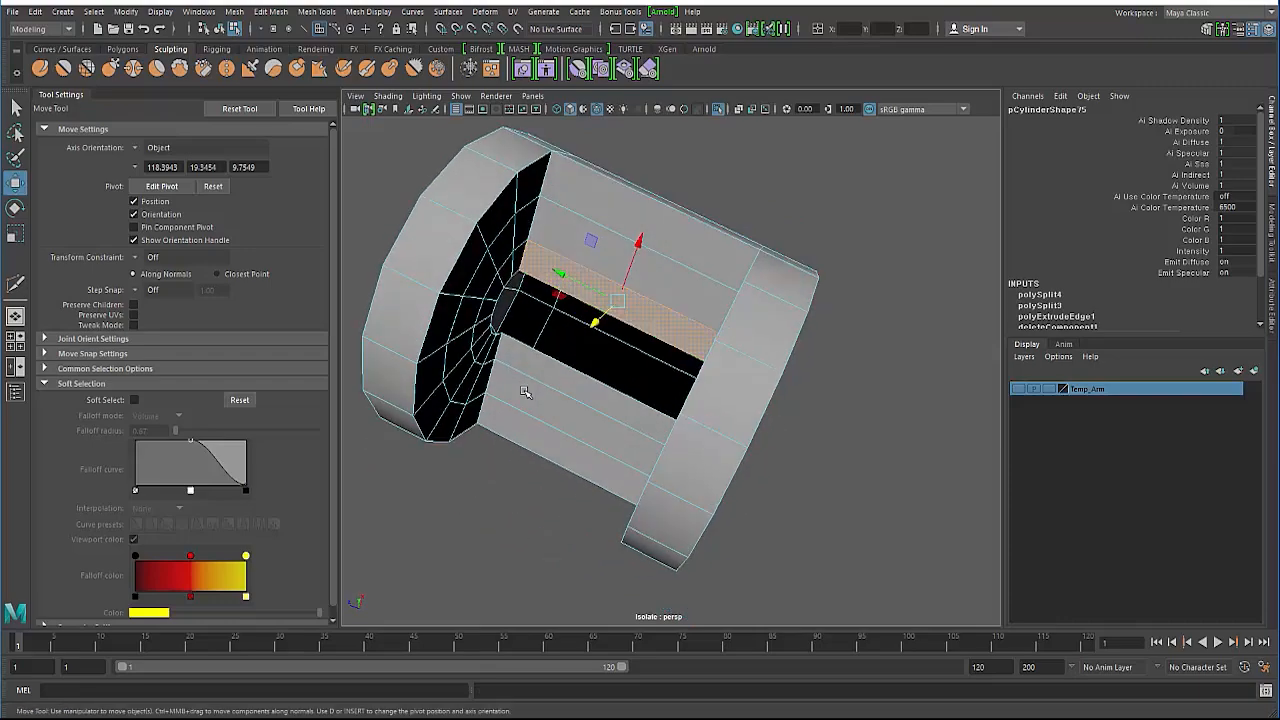
left_click(535, 366, "shift")
left_click_drag(617, 241, 466, 520, "alt")
Append a polygon between the two straight sides of the slot opening in one end wall of the cylinder.
key("F8")
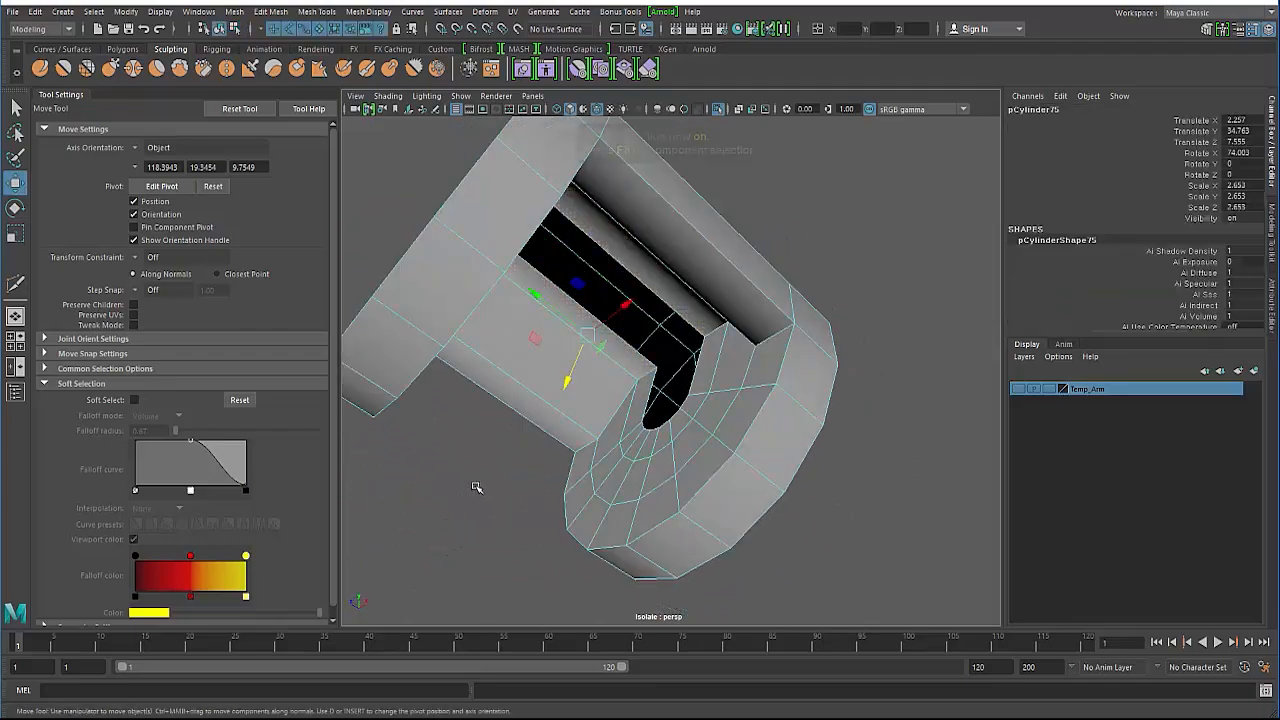
left_click_drag(474, 474, 540, 363, "alt")
right_click(541, 360, "shift")
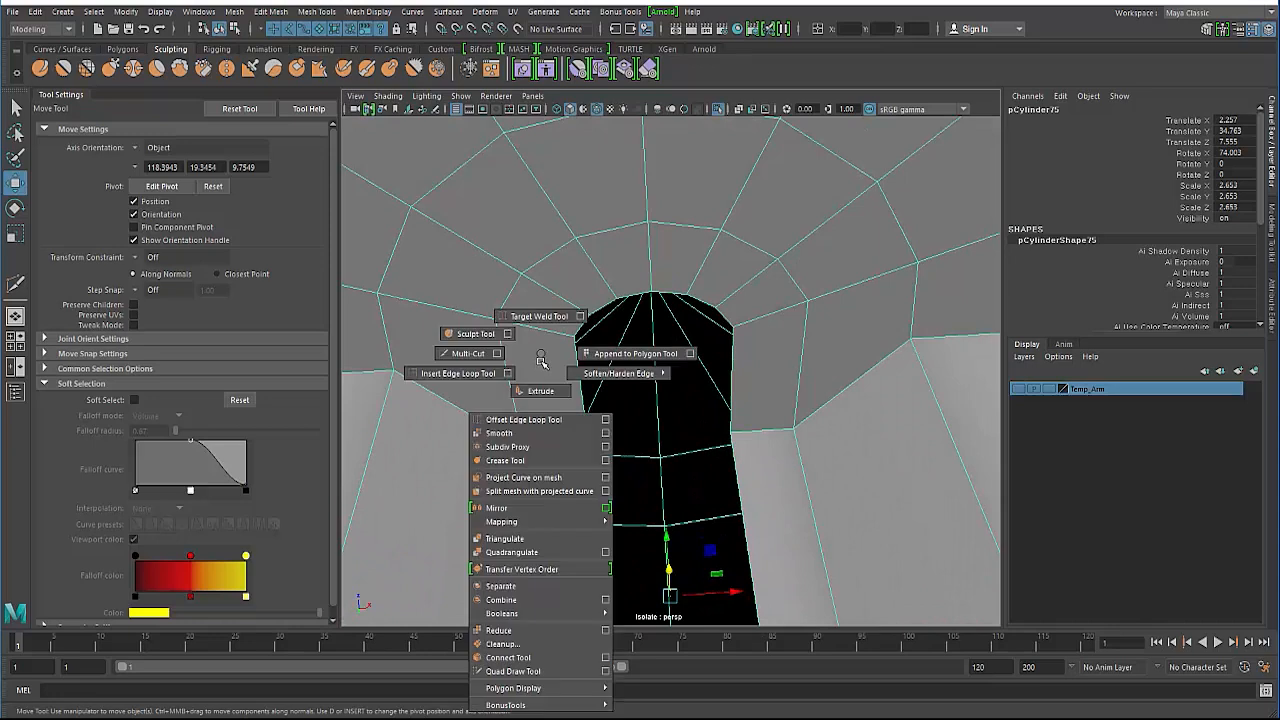
left_click(581, 361)
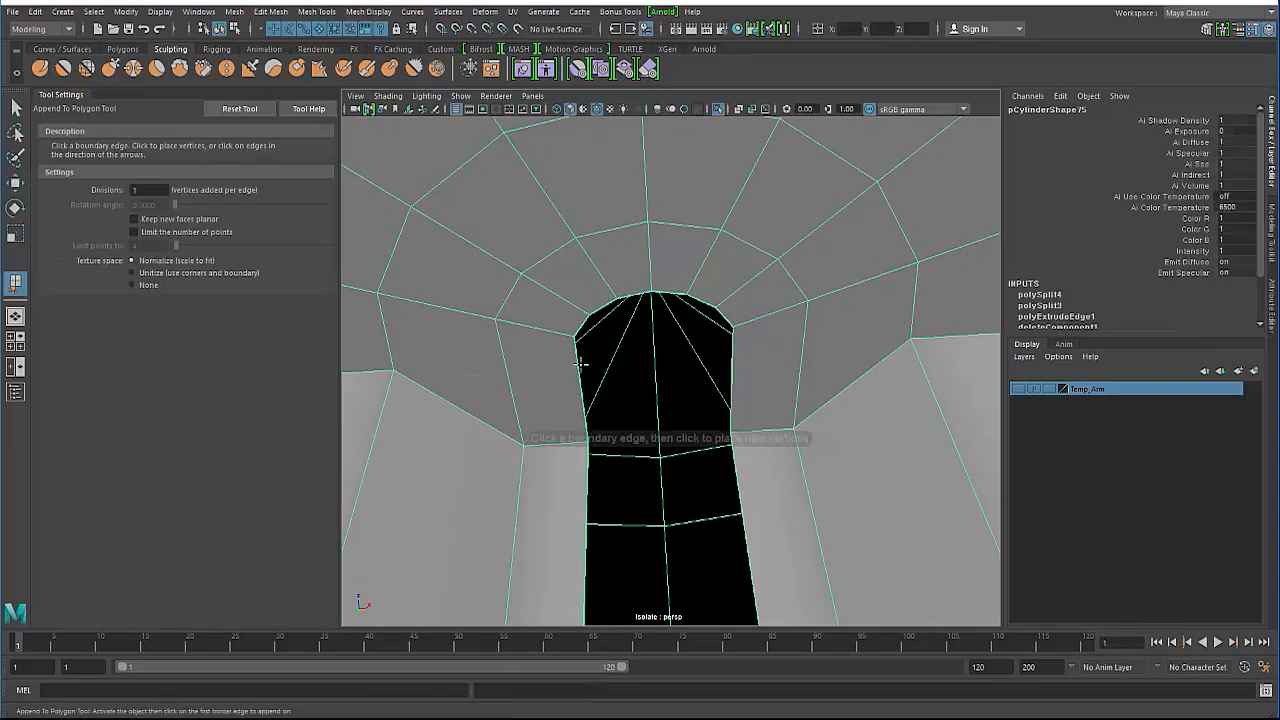
left_click(578, 367)
left_click(732, 365)
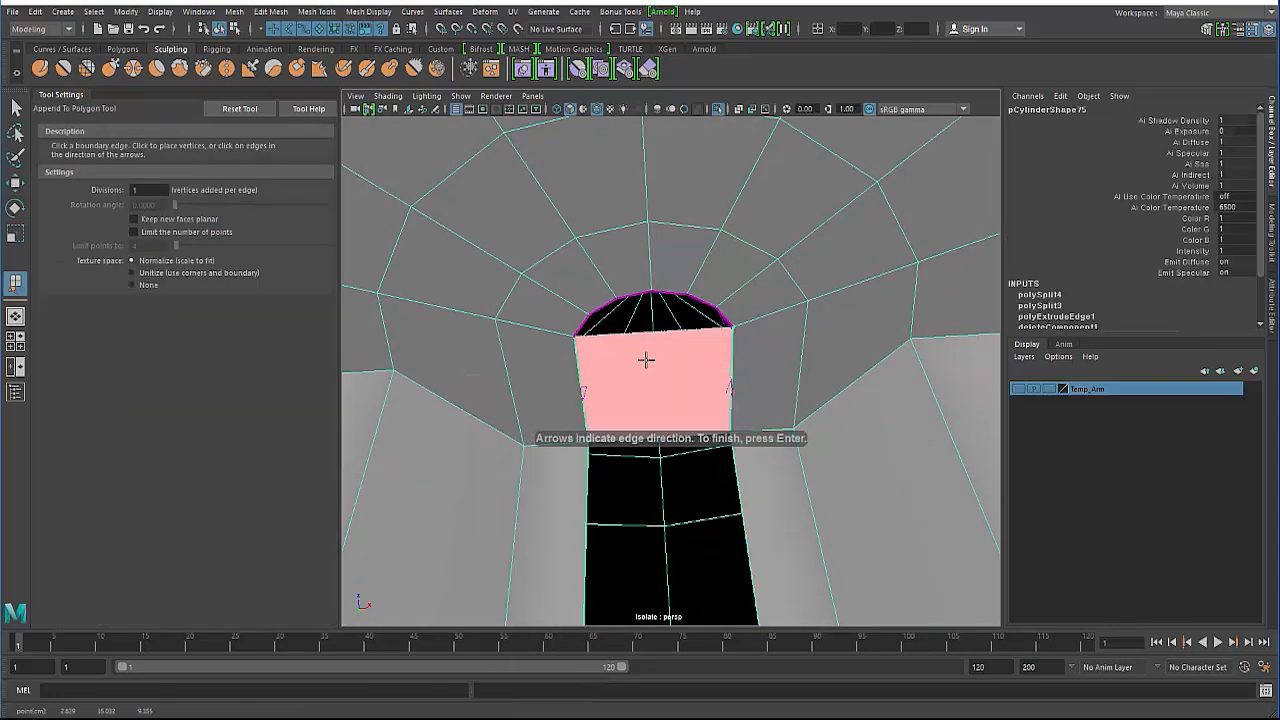
key("Return")
Fill the remaining arched gap in that end wall with three more appended polygons between opposite border edges.
key("y")
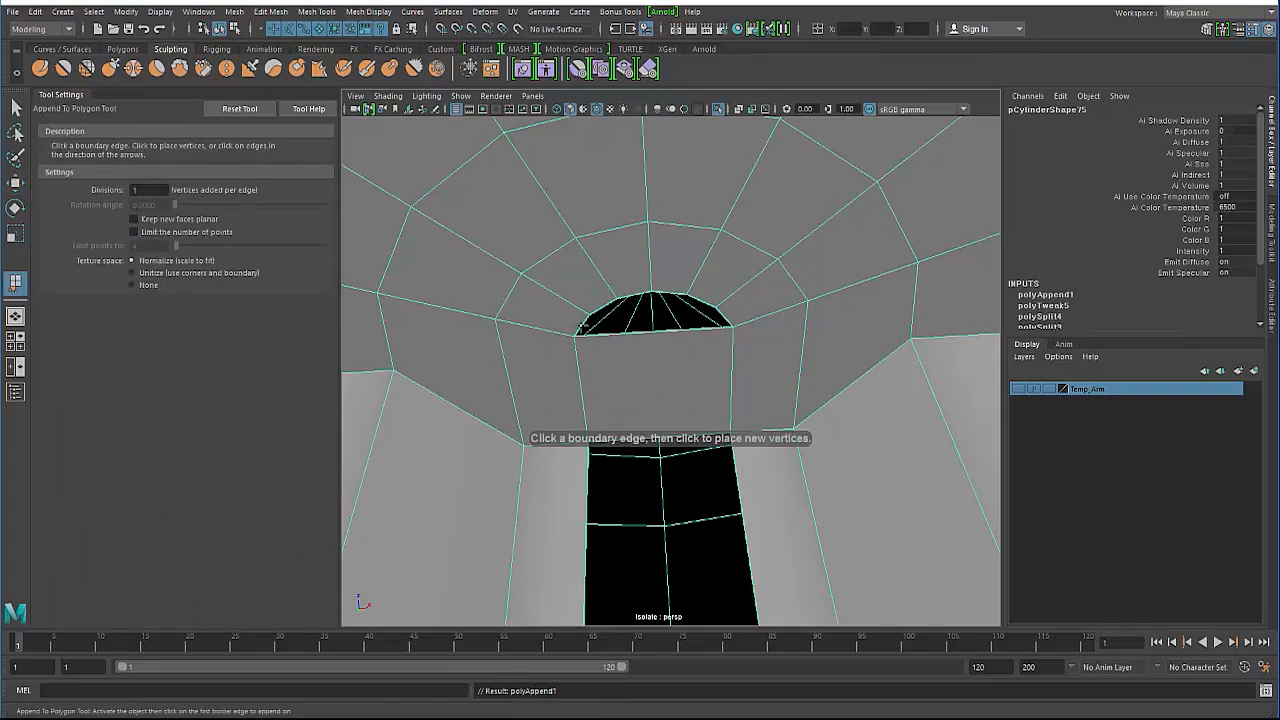
left_click(729, 323)
key("Return")
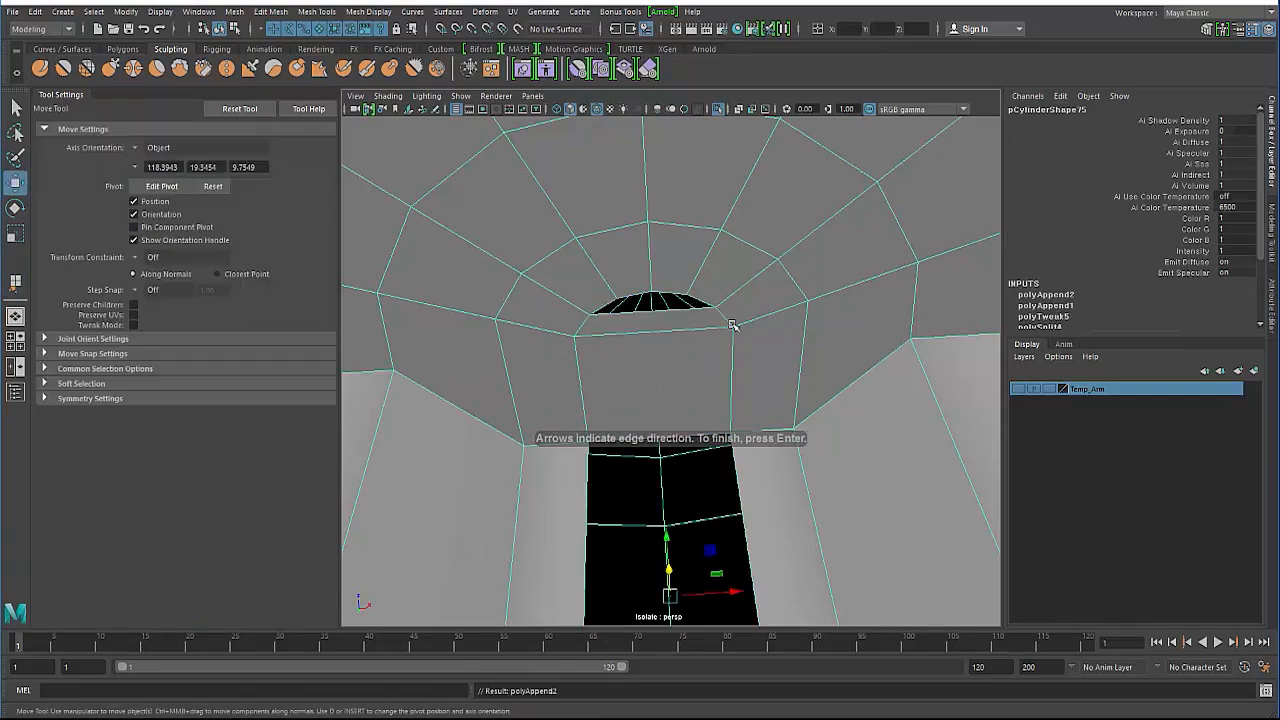
key("y")
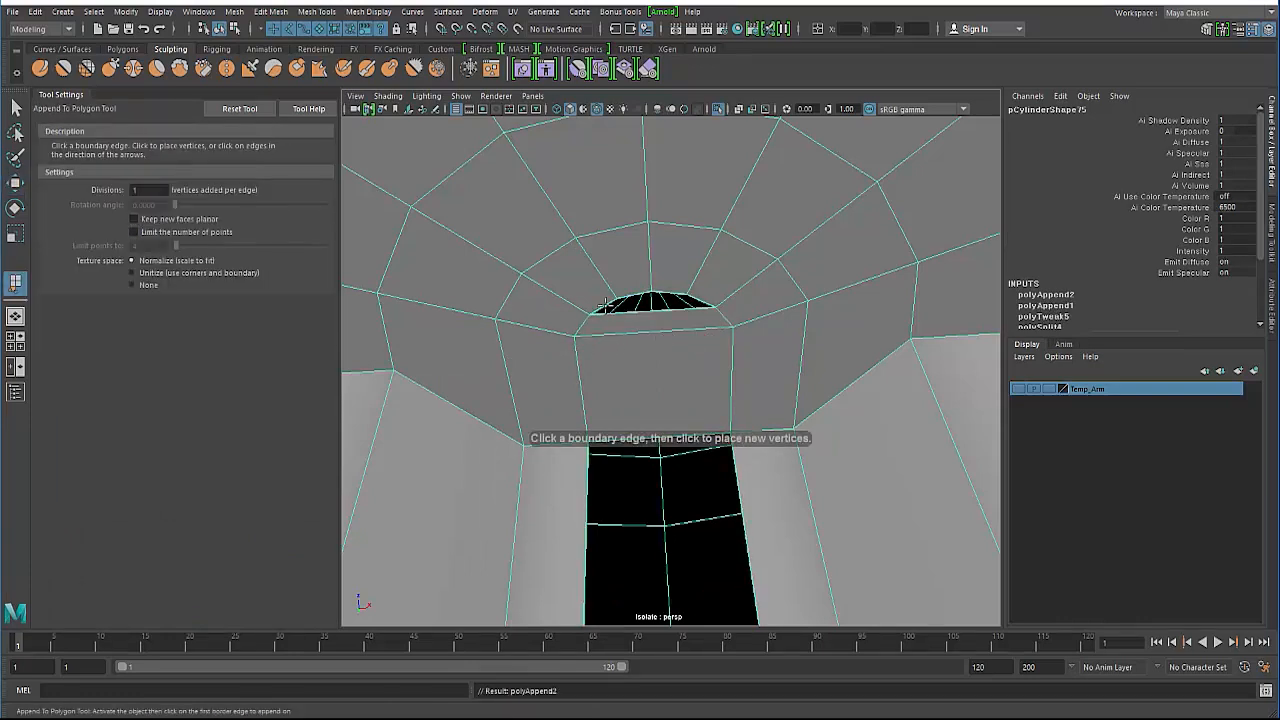
key("Return")
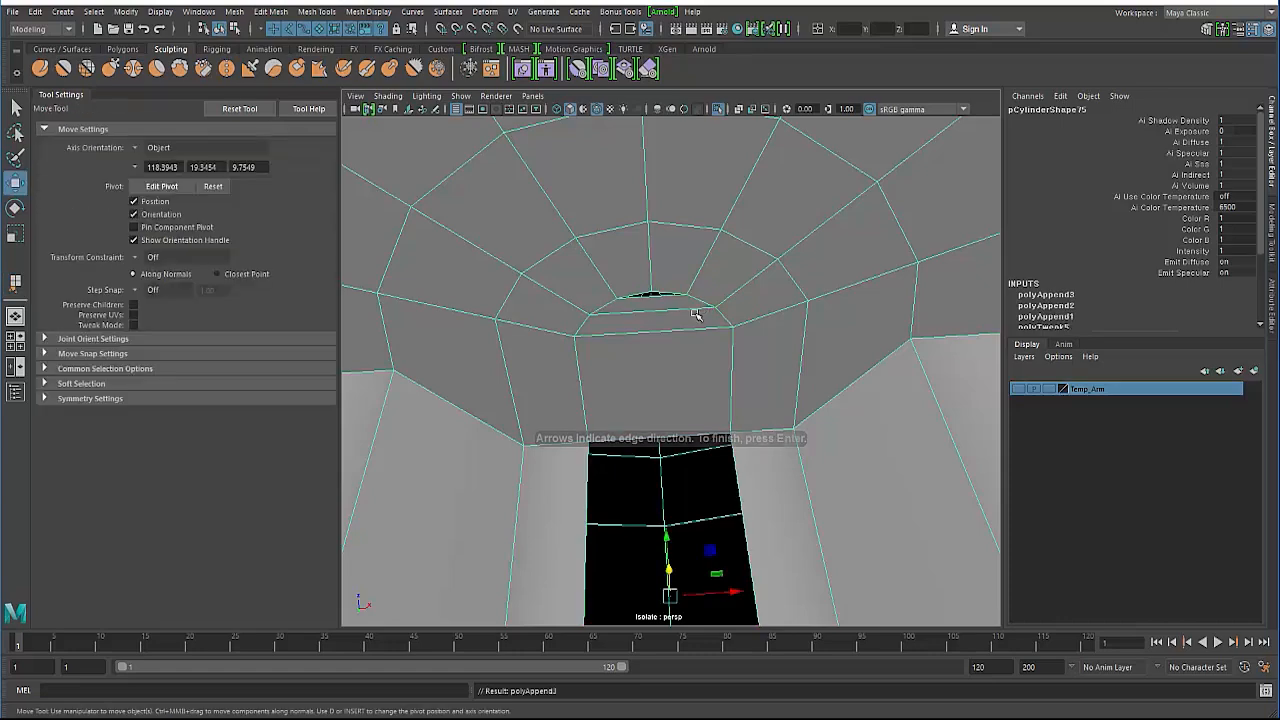
left_click_drag(589, 391, 749, 440, "alt")
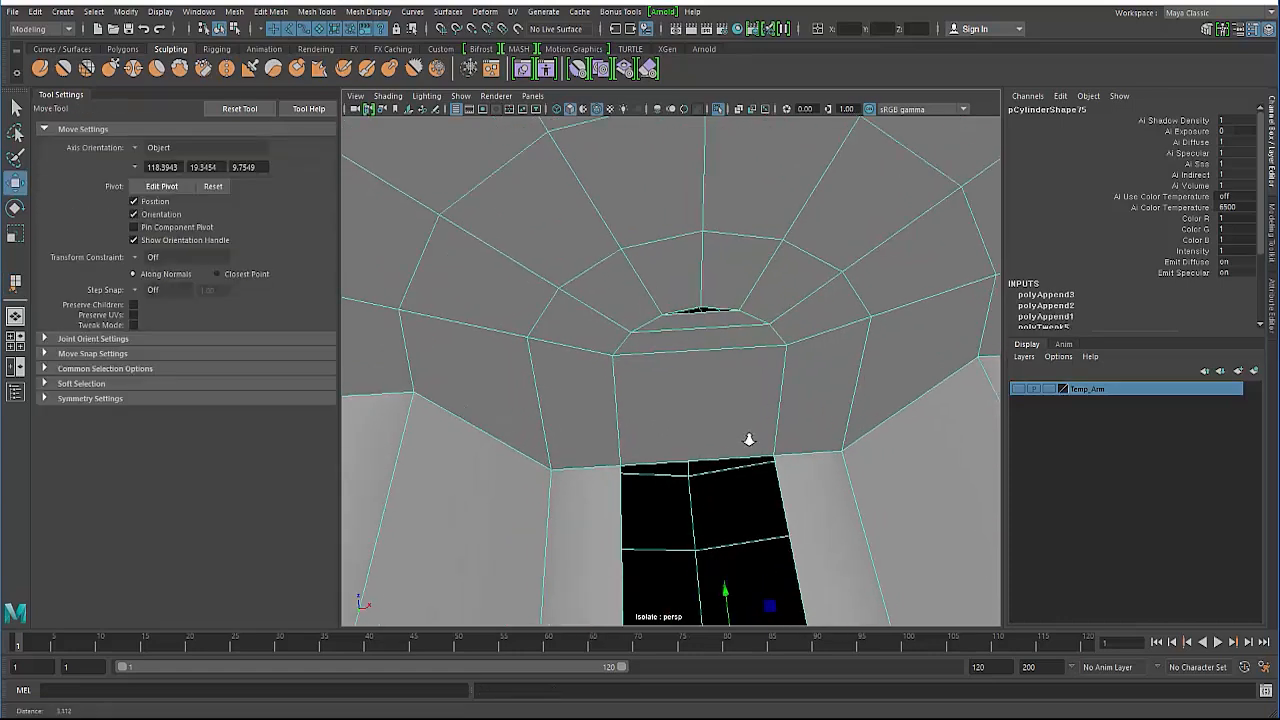
scroll(666, 411, "up", 3)
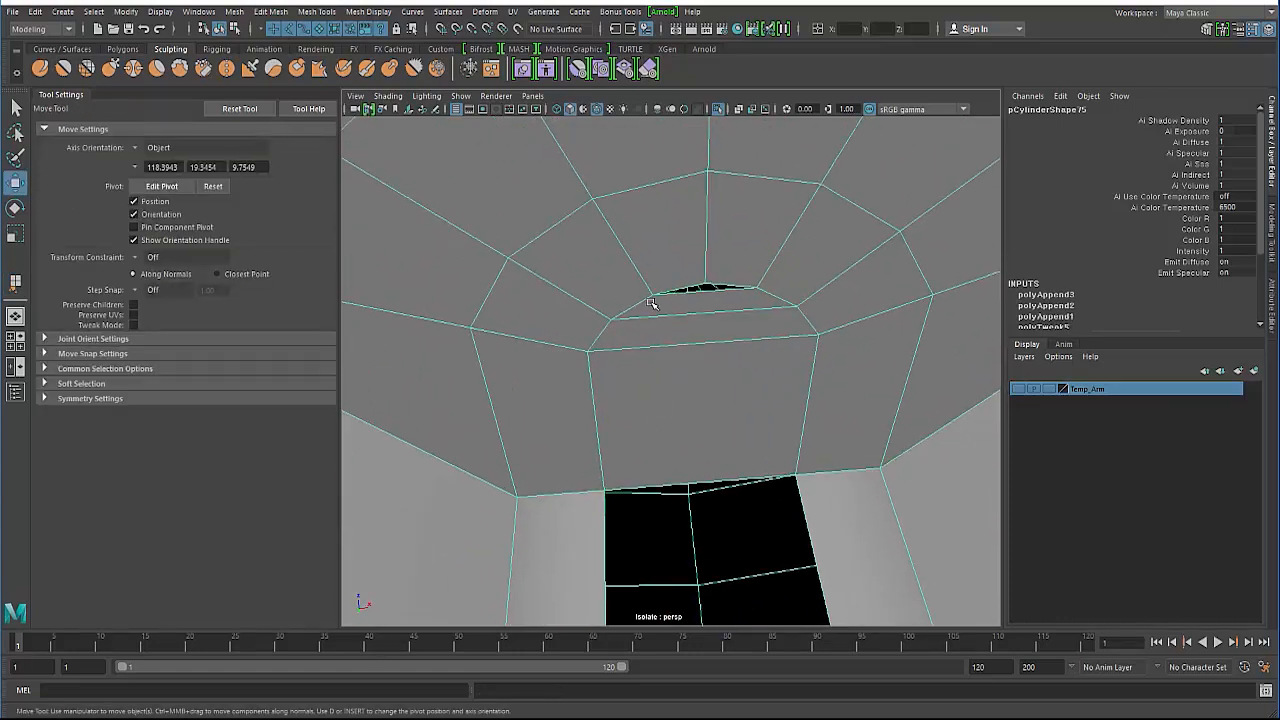
key("y")
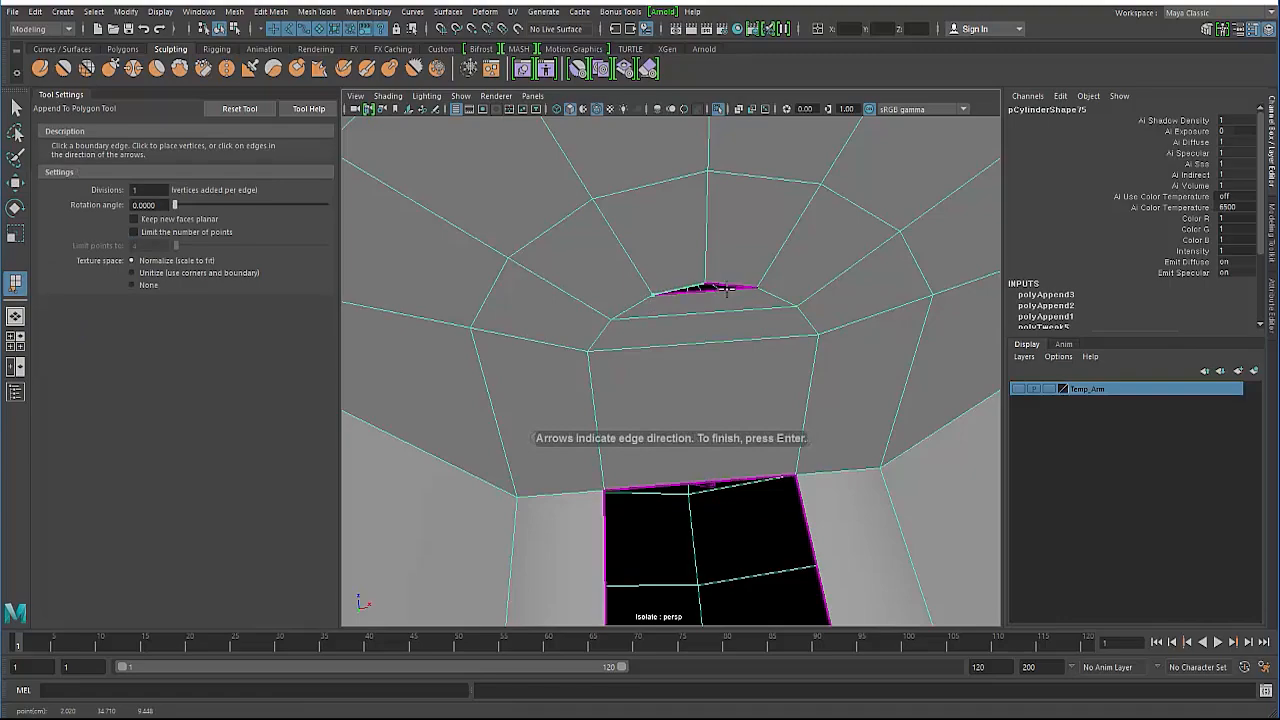
key("Return")
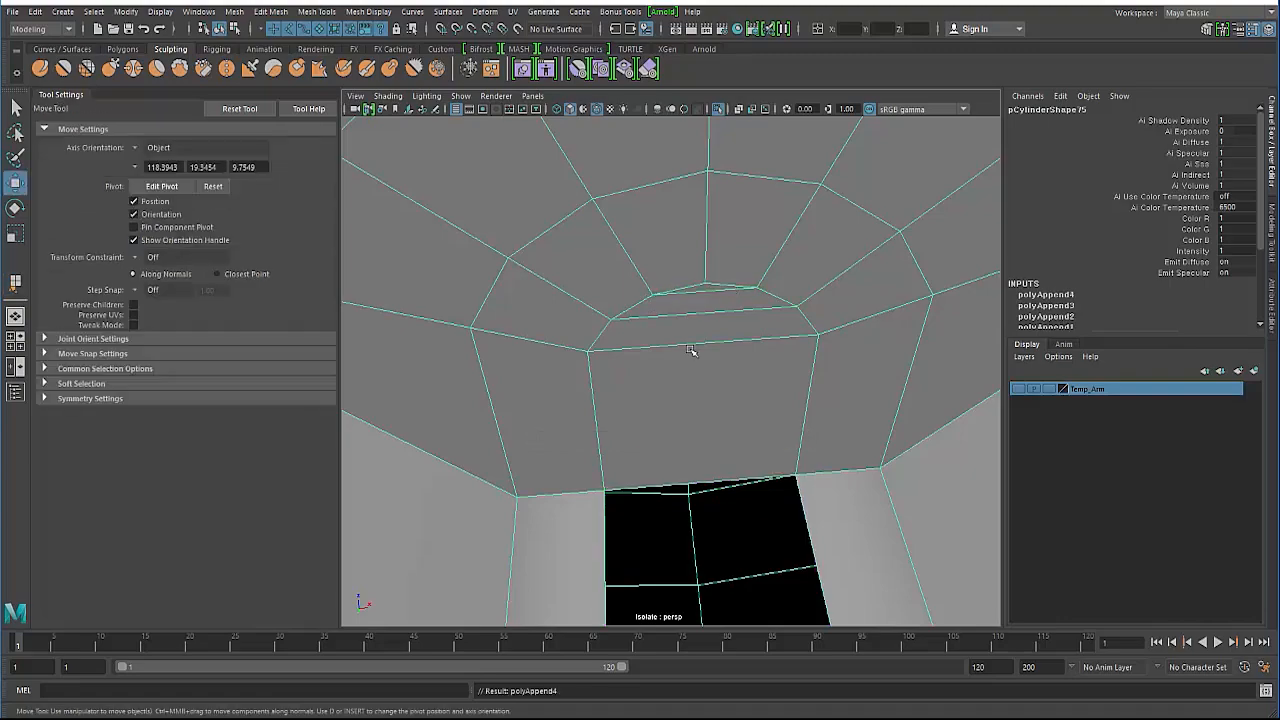
Append a long polygon across the slot to join the inner walls on both sides.
left_click_drag(645, 334, 714, 234, "alt")
right_click(712, 234, "shift")
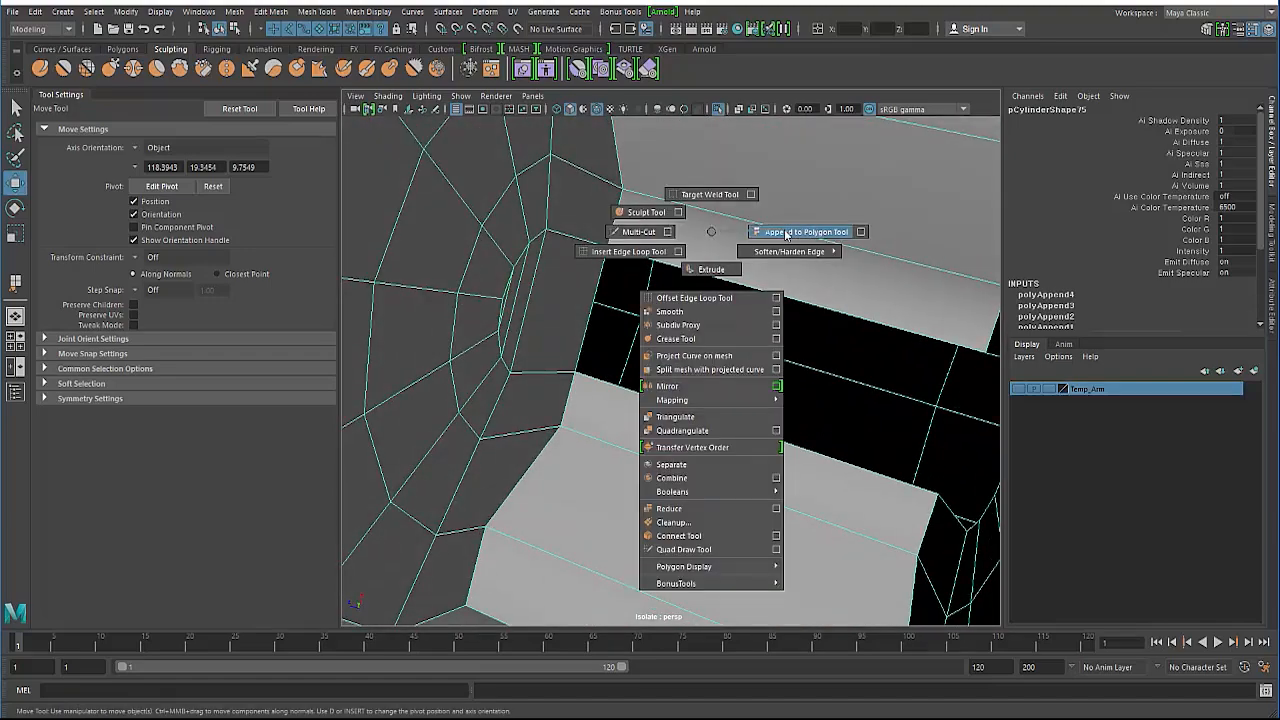
left_click(786, 233)
left_click(691, 412)
left_click(734, 281)
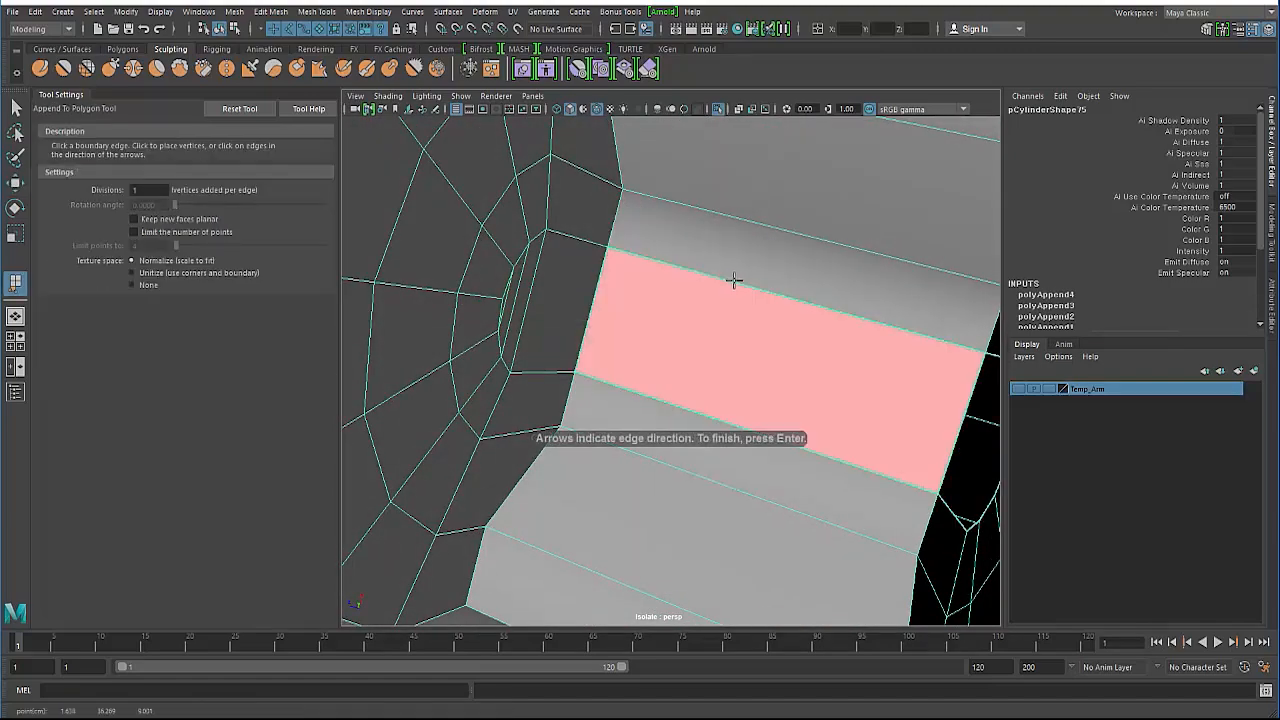
key("w")
Append a polygon between the straight sides of the opening in the opposite end wall.
left_click_drag(657, 306, 633, 342, "alt")
right_click_drag(638, 262, 705, 262, "shift")
right_click_drag(620, 338, 563, 413, "alt")
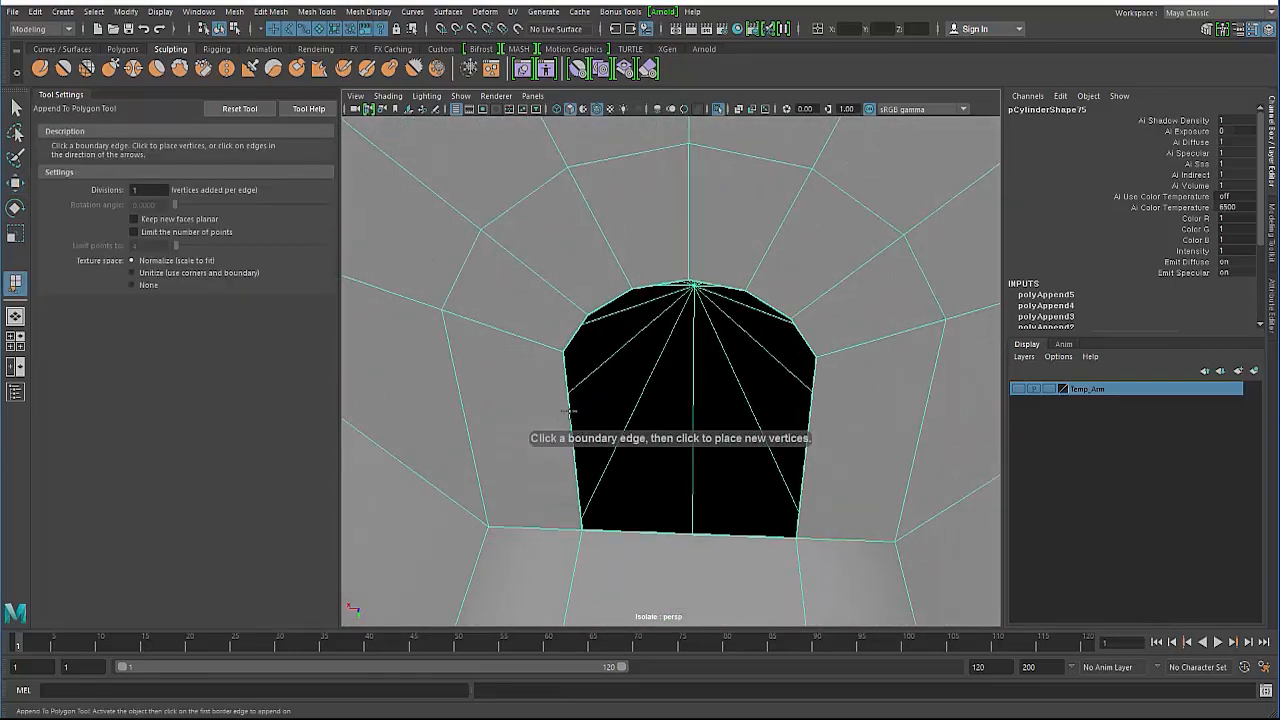
left_click(568, 411)
left_click(809, 403)
key("Return")
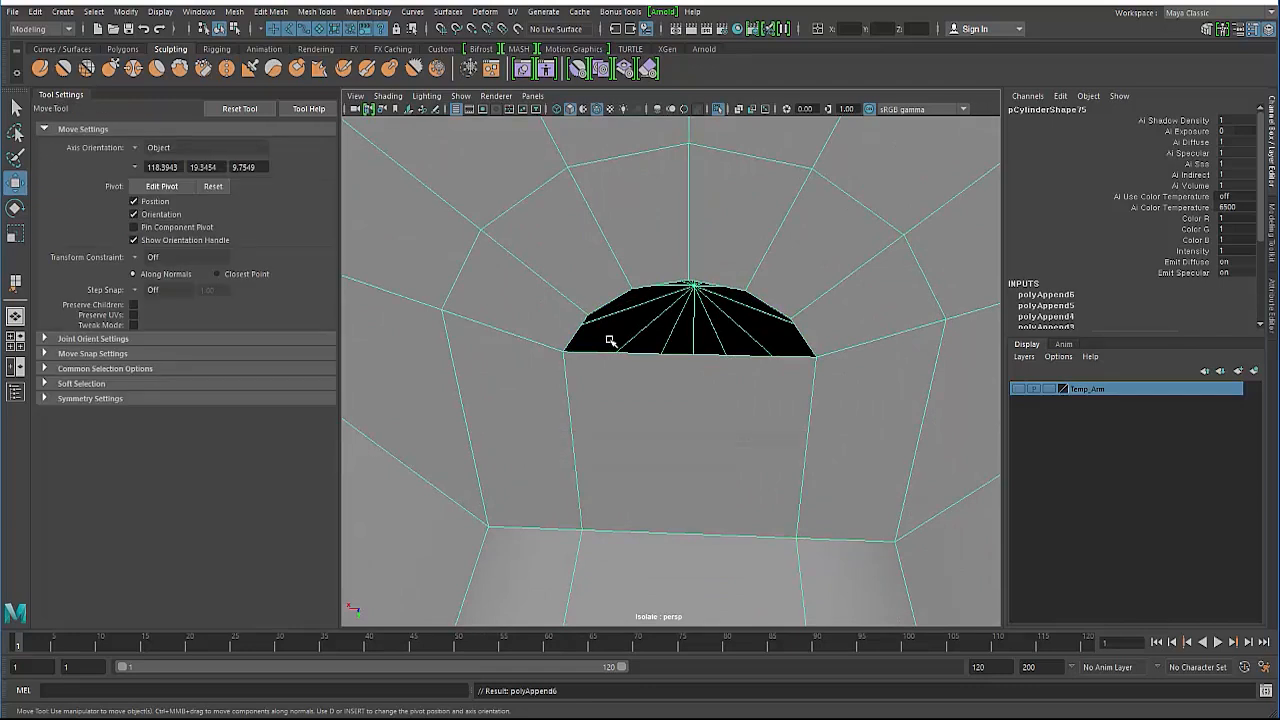
Close the arched remainder of the opposite end wall's opening with three more appended polygons.
key("y")
left_click(570, 335)
left_click(797, 337)
key("Return")
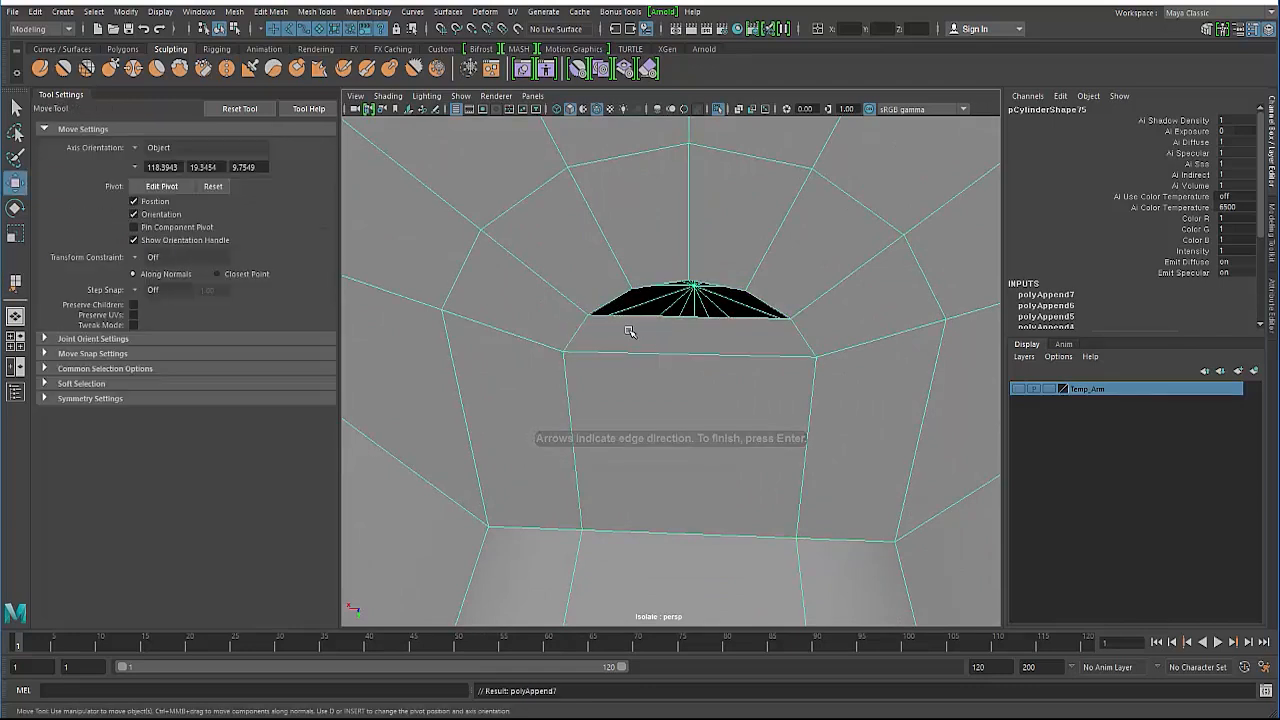
key("y")
left_click(612, 304)
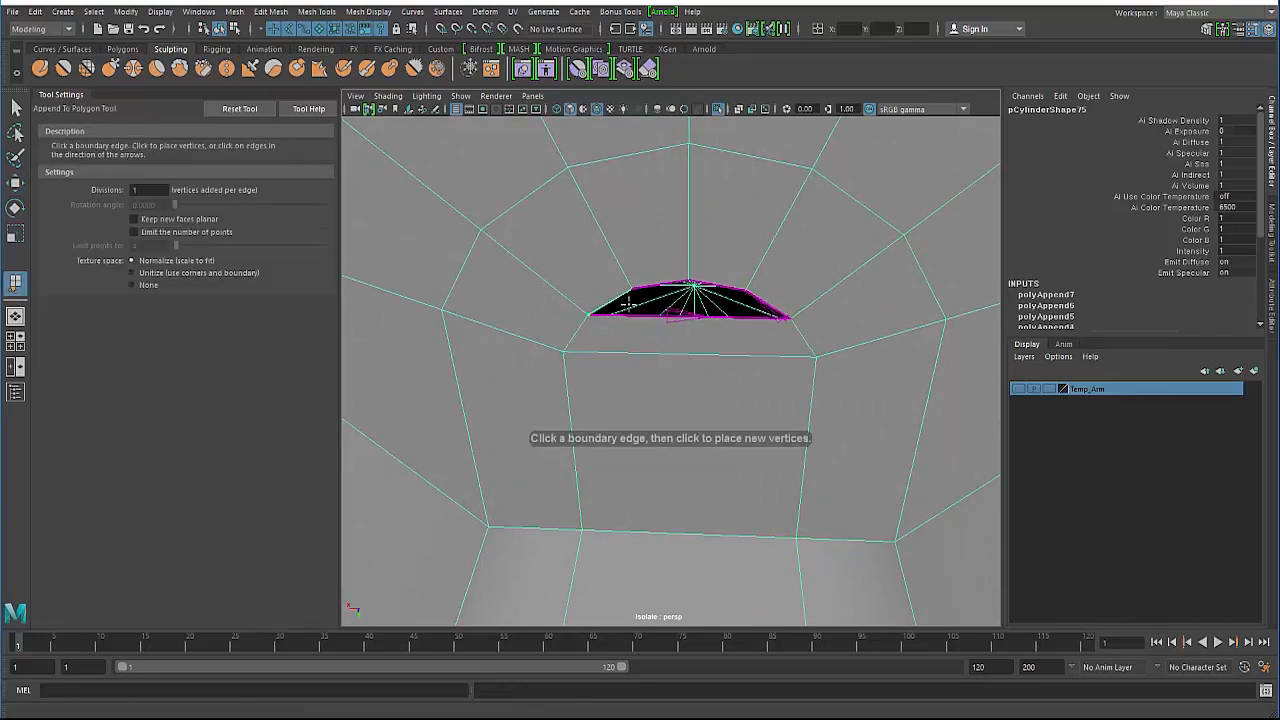
left_click(766, 304)
key("Return")
key("y")
left_click(716, 288)
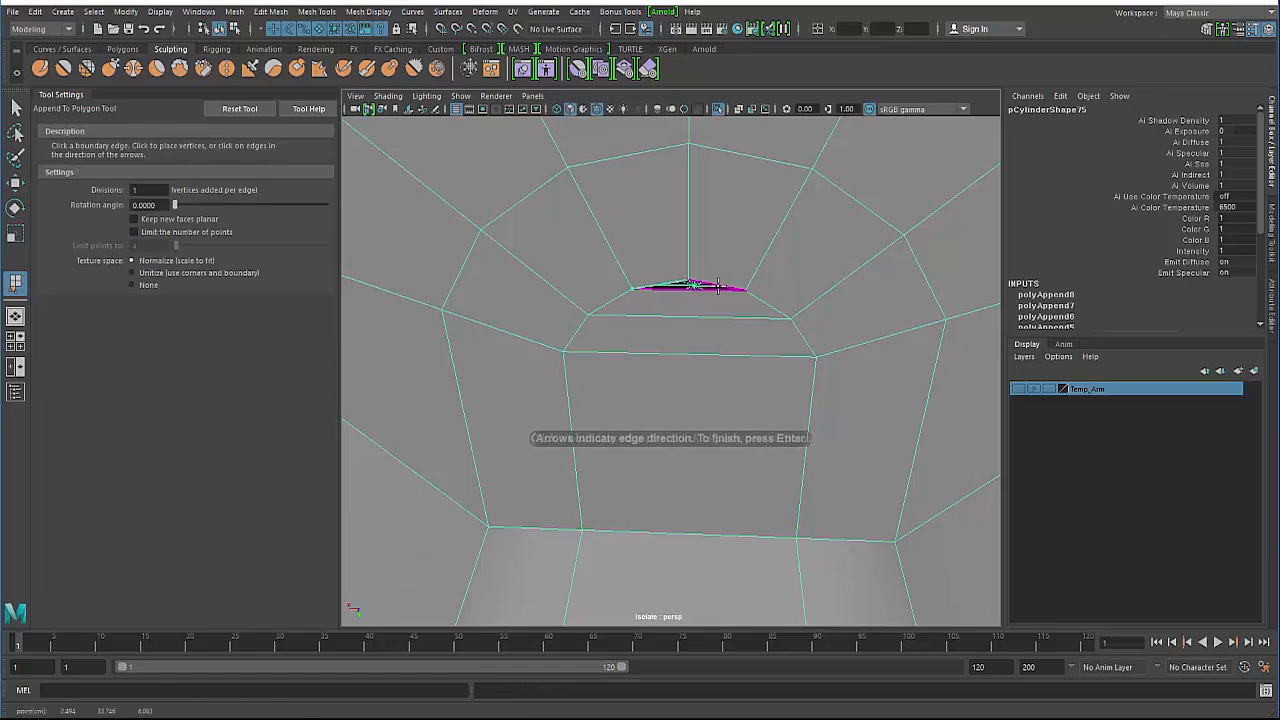
key("Return")
Insert an edge loop down the middle of the newly filled faces with Multi-Cut, running through both end walls.
mouse_move(660, 346)
left_mouse_down("alt")
mouse_move(531, 314)
mouse_move(662, 355)
left_mouse_up("alt")
right_click_drag(662, 355, 583, 349, "shift")
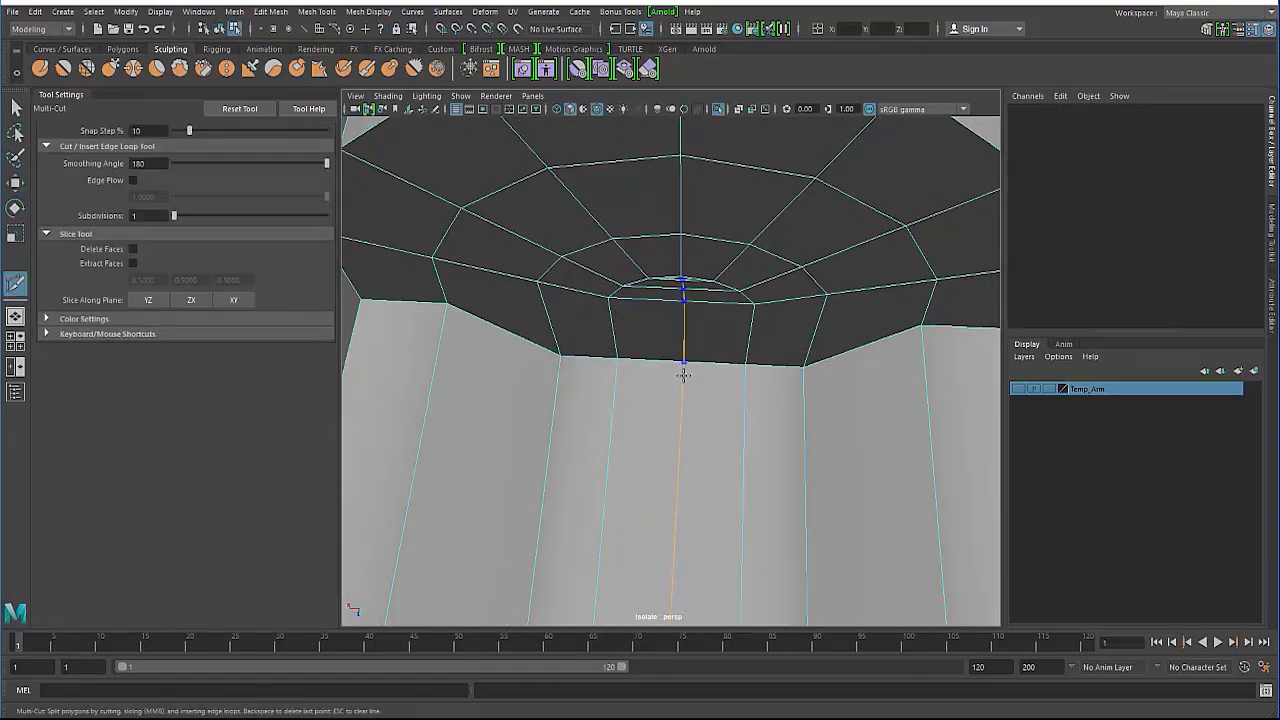
left_click_drag(622, 357, 634, 323, "alt")
right_click_drag(580, 312, 692, 332, "alt")
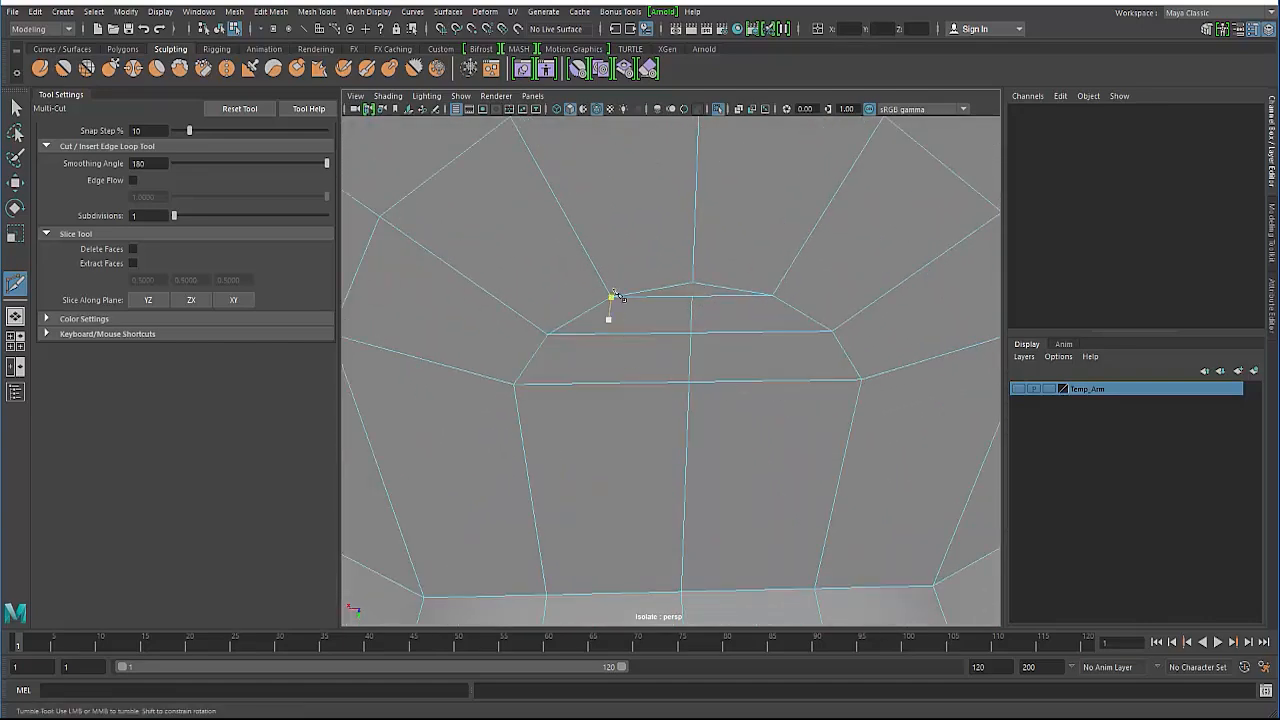
mouse_move(631, 399)
left_mouse_down("alt")
mouse_move(673, 406)
mouse_move(636, 381)
left_mouse_up("alt")
left_click_drag(617, 329, 522, 395, "alt")
left_click(17, 107)
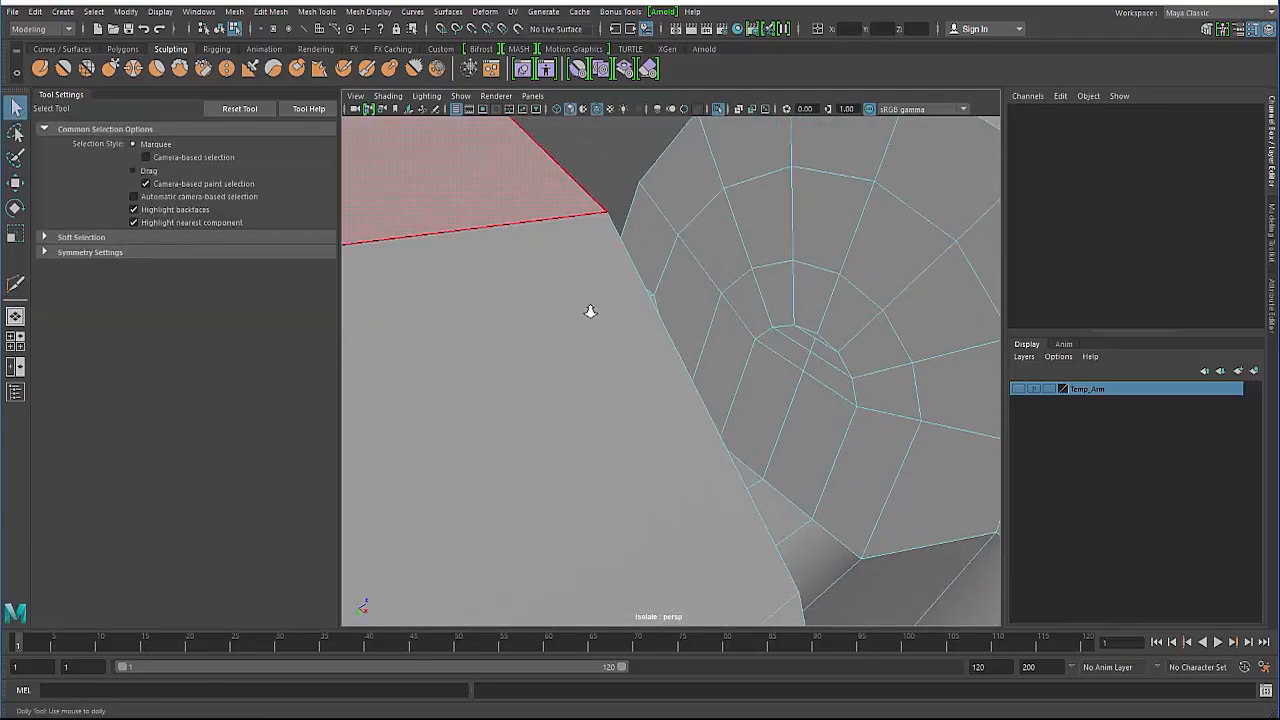
Preview the housing smoothed in object mode, examine it from several sides, and return to the unsmoothed display.
left_click_drag(589, 309, 567, 336, "alt")
key("F8")
left_click(634, 234)
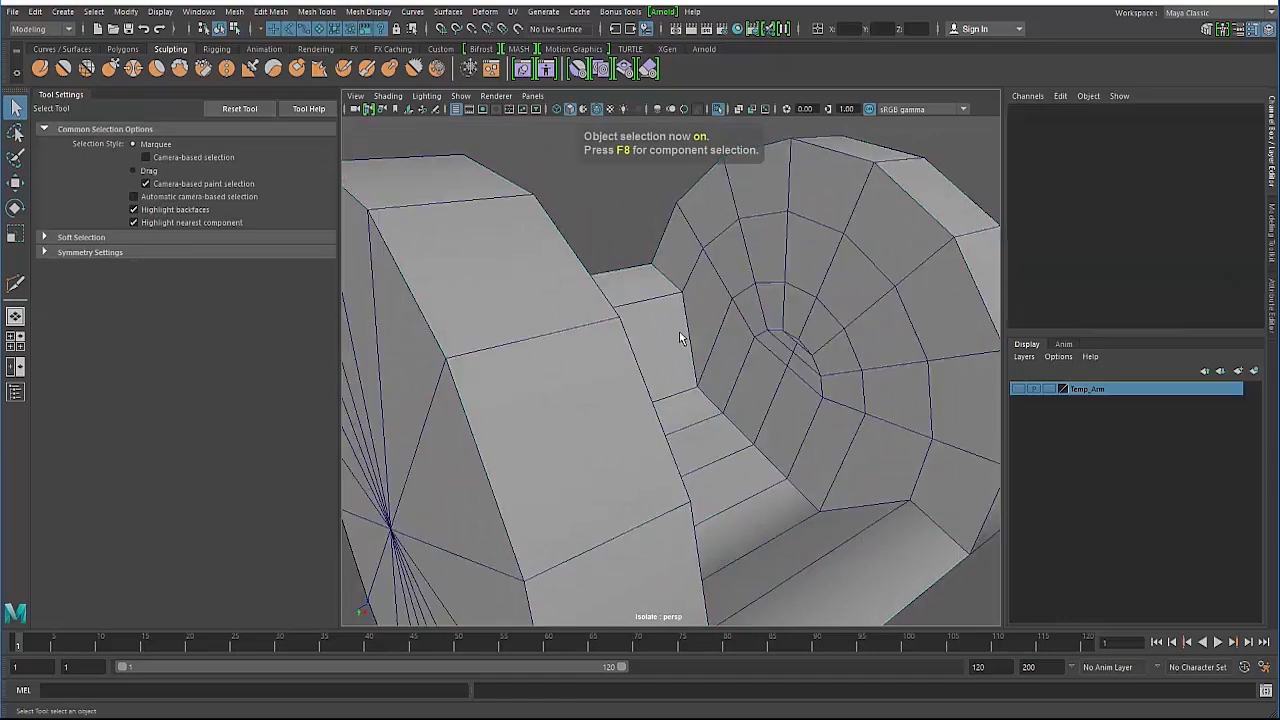
left_click(720, 400)
key("3")
left_click(655, 225)
left_click_drag(651, 323, 500, 285, "alt")
scroll(417, 262, "down", 6)
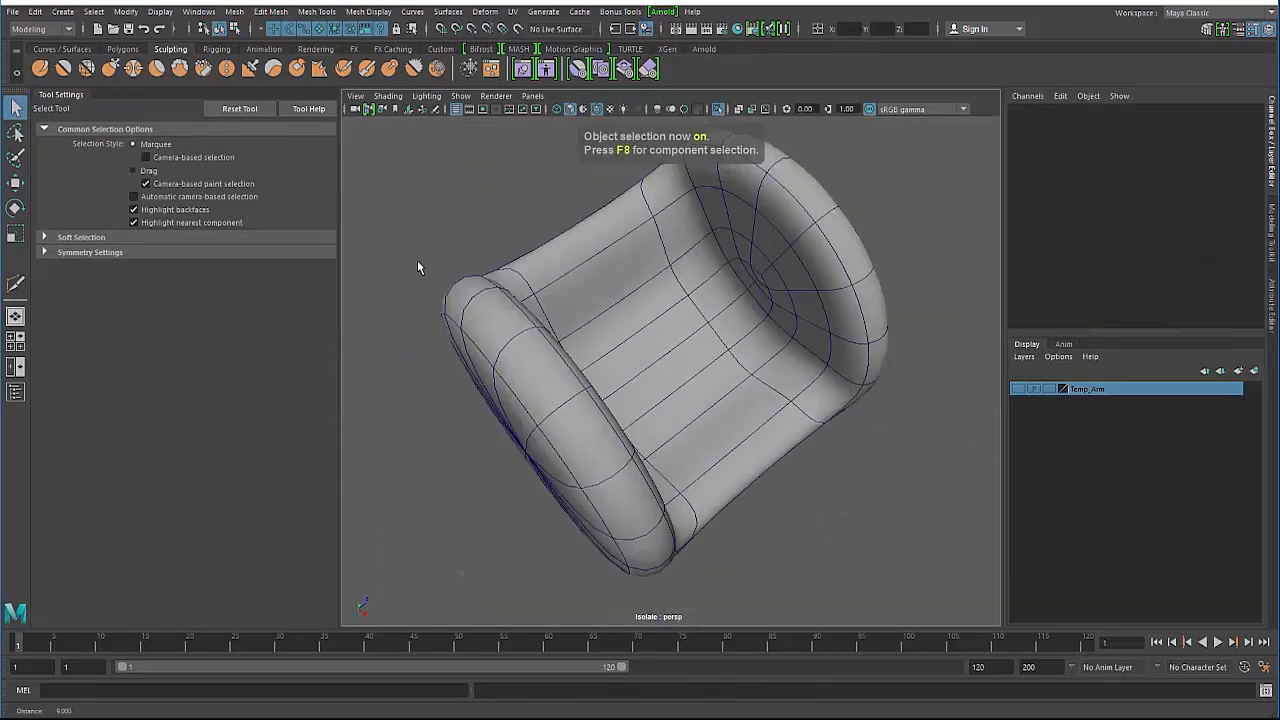
left_click_drag(417, 262, 637, 413, "alt")
left_click(637, 413)
left_click_drag(560, 378, 581, 314, "alt")
key("1")
Bring the whole hand back into view and rotate the vertices at the housing's outer end to tilt it.
right_click(581, 314)
left_click(516, 311)
left_click_drag(466, 331, 450, 235, "alt")
left_click_drag(550, 373, 643, 155, "alt")
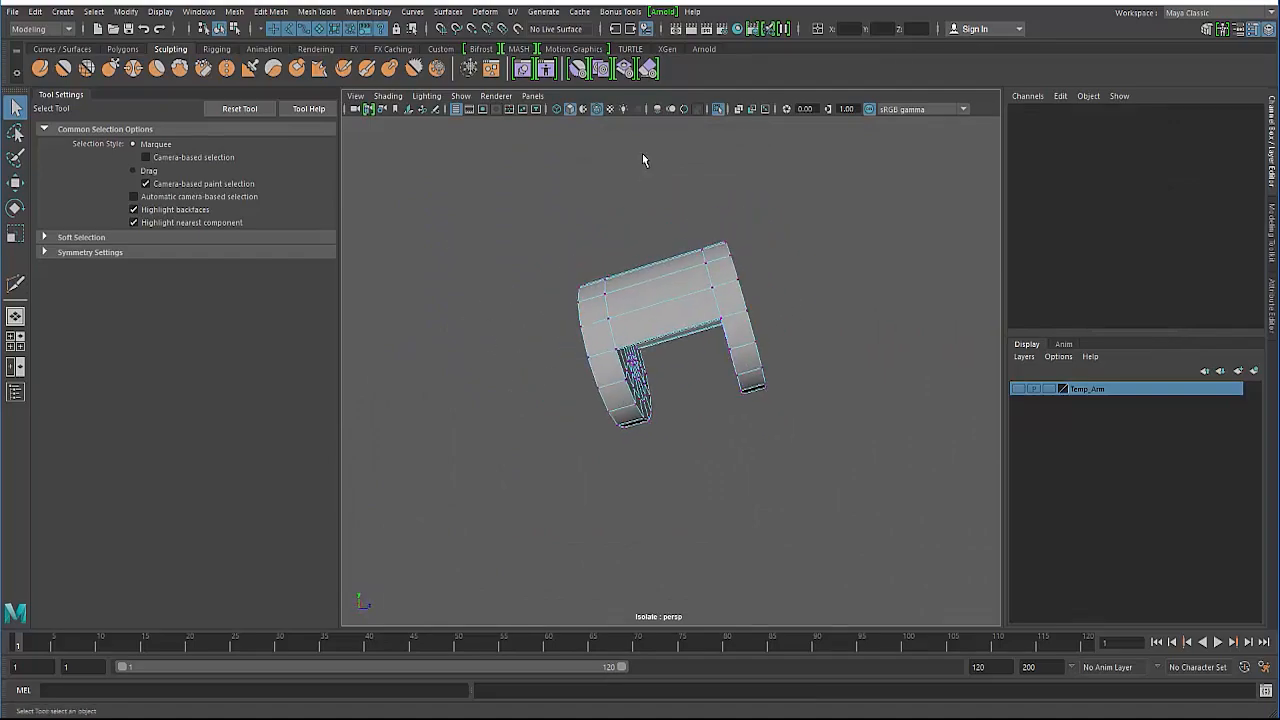
left_click(717, 110)
left_click_drag(477, 283, 537, 190, "alt")
mouse_move(655, 425)
left_mouse_down()
mouse_move(585, 385)
mouse_move(577, 360)
mouse_move(478, 316)
mouse_move(497, 307)
mouse_move(456, 280)
mouse_move(468, 256)
left_mouse_up()
key("r")
key("e")
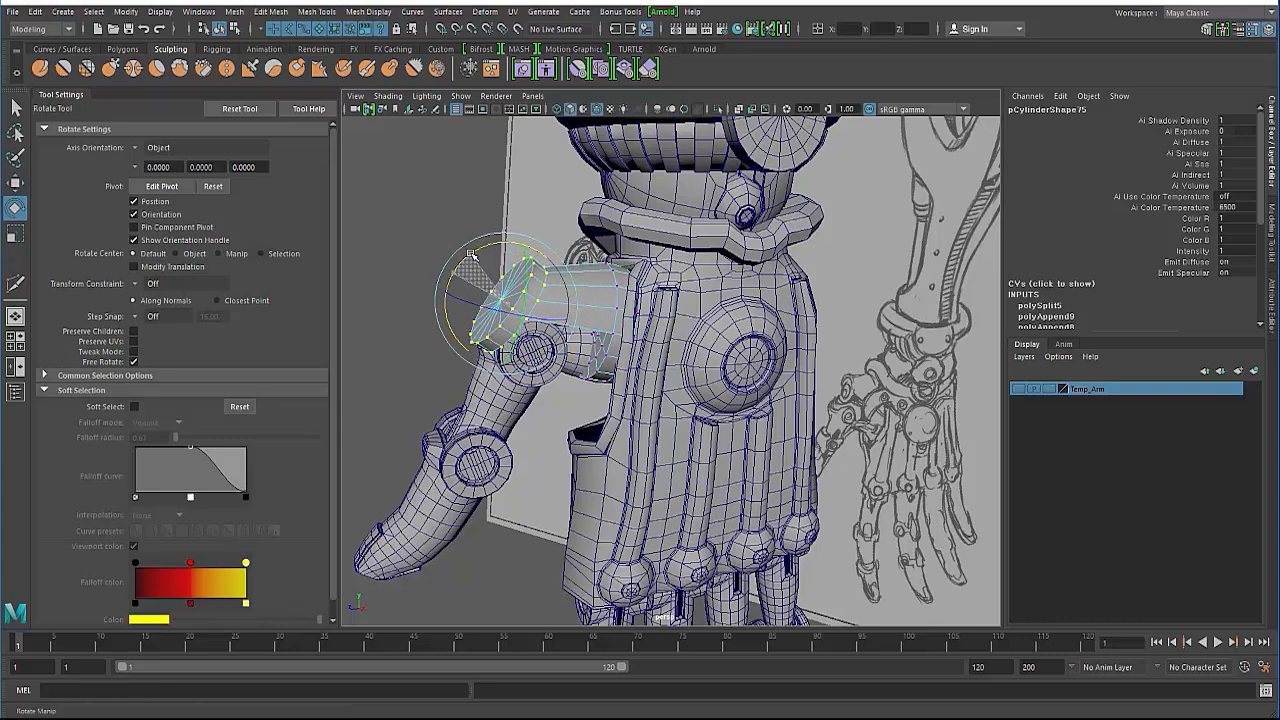
Move the outer end's vertices away from the palm to lengthen the housing around the thumb joint.
key("w")
left_click_drag(466, 323, 504, 345, "alt")
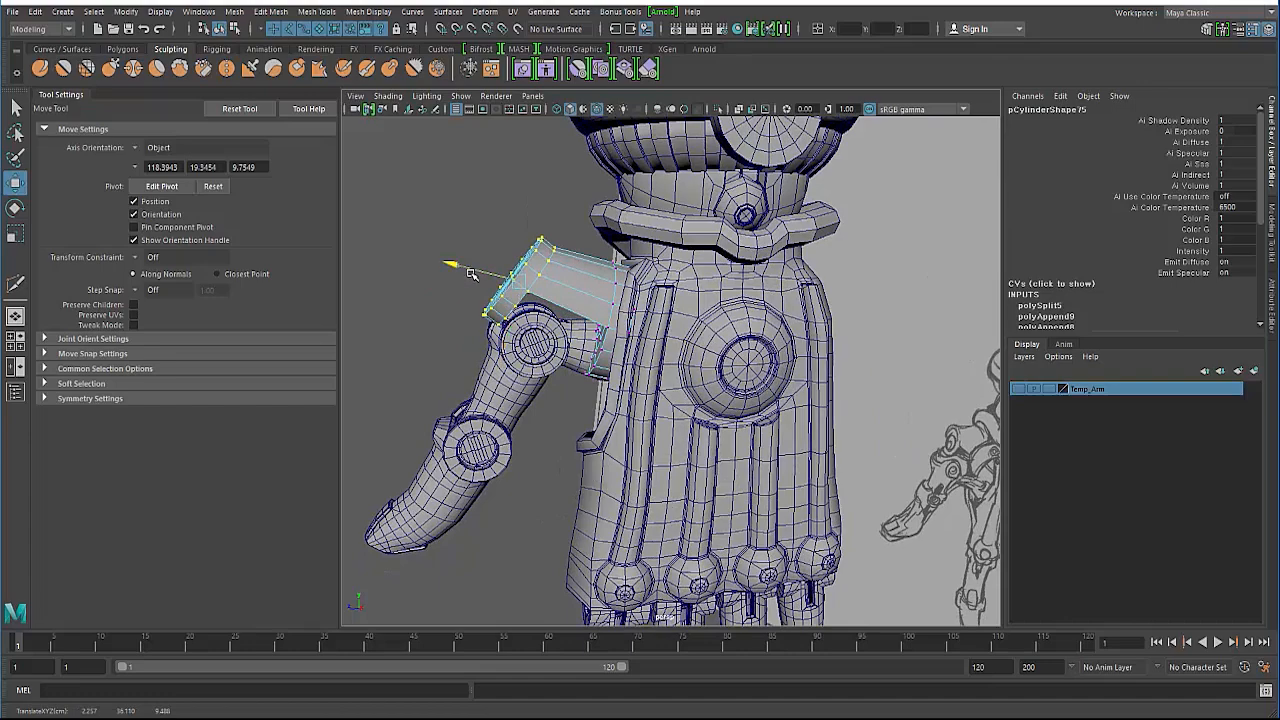
left_click_drag(464, 265, 449, 271)
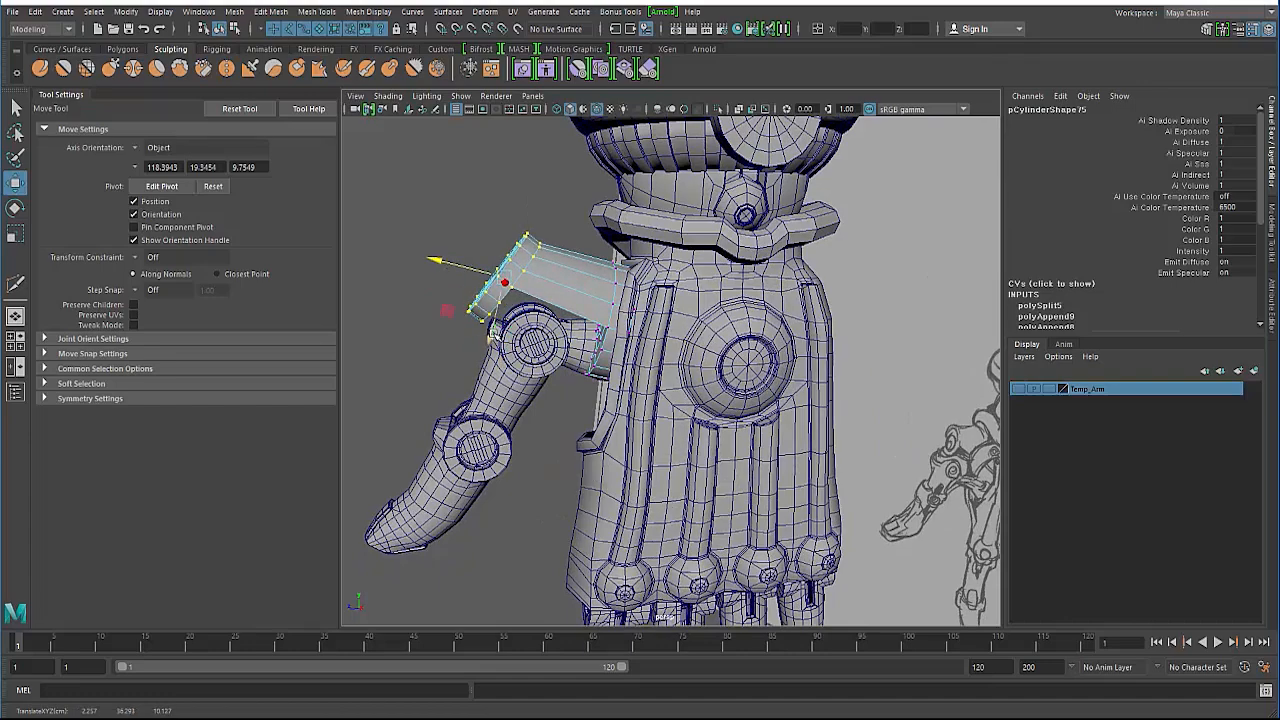
left_click_drag(492, 335, 470, 295, "alt")
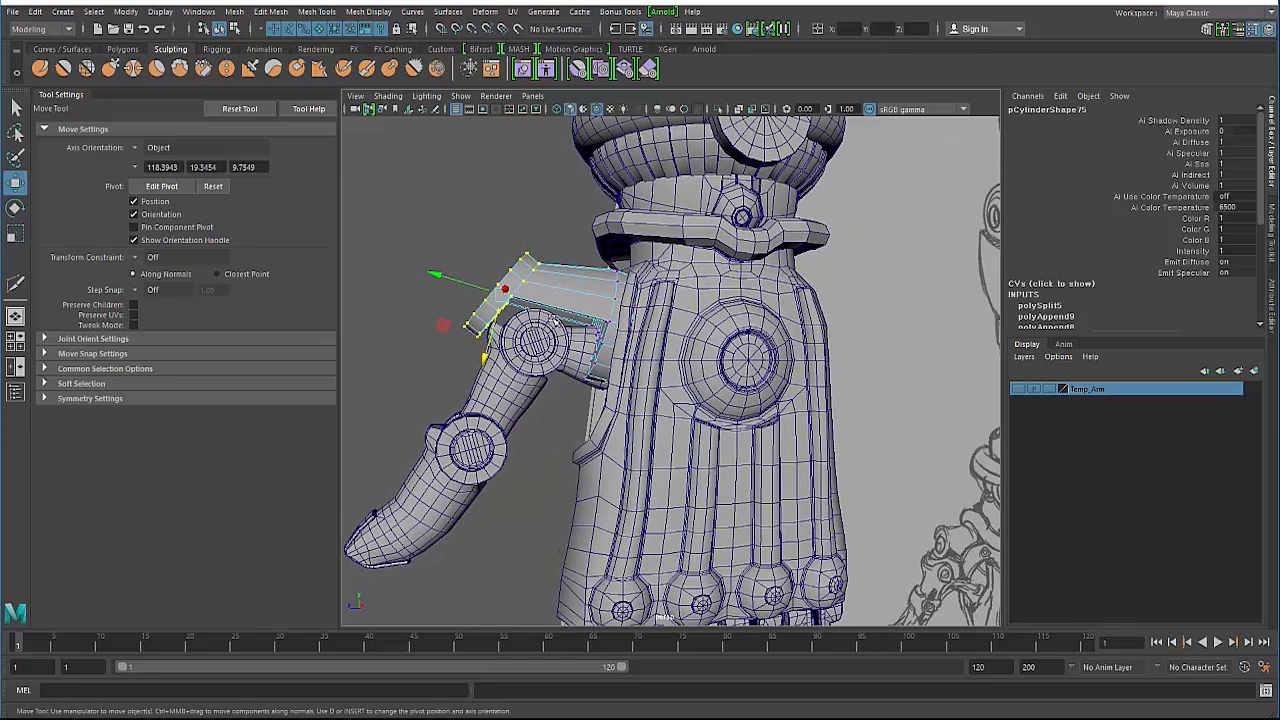
Select the vertices at the housing's palm end, rotate them, and return to object mode.
left_click_drag(556, 321, 563, 310, "alt")
left_click_drag(571, 255, 698, 456)
key("e")
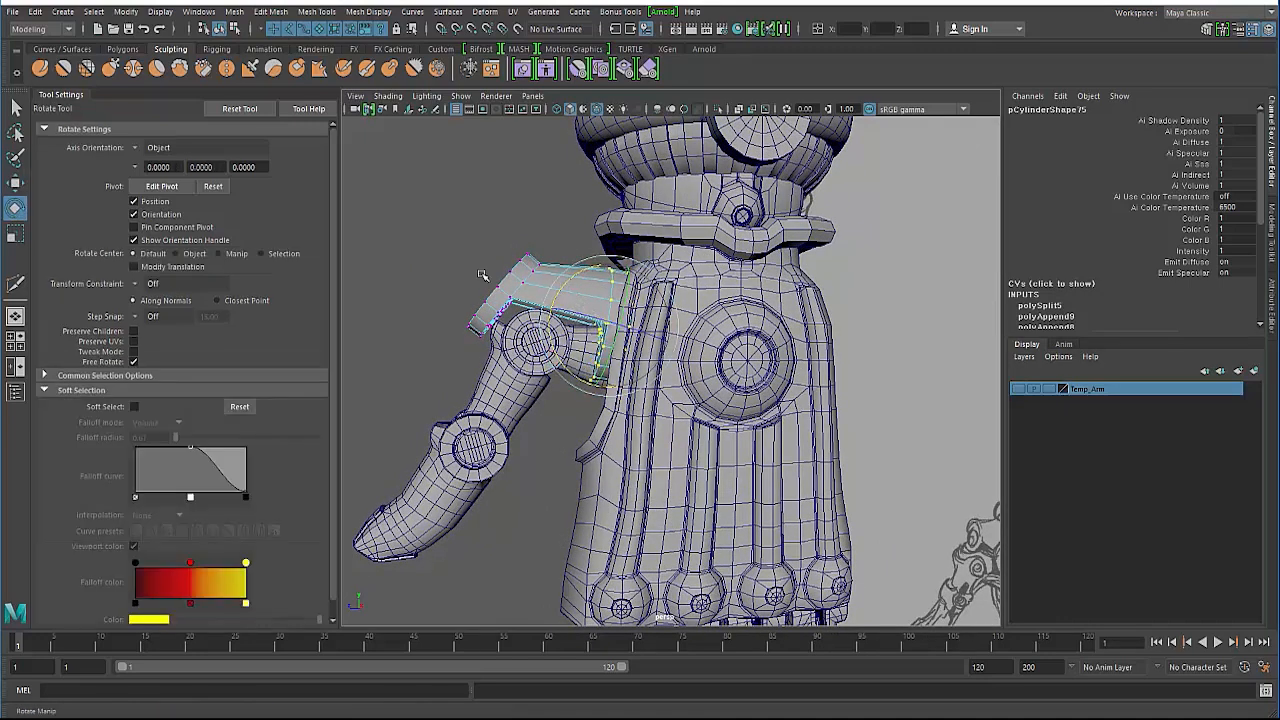
key("F8")
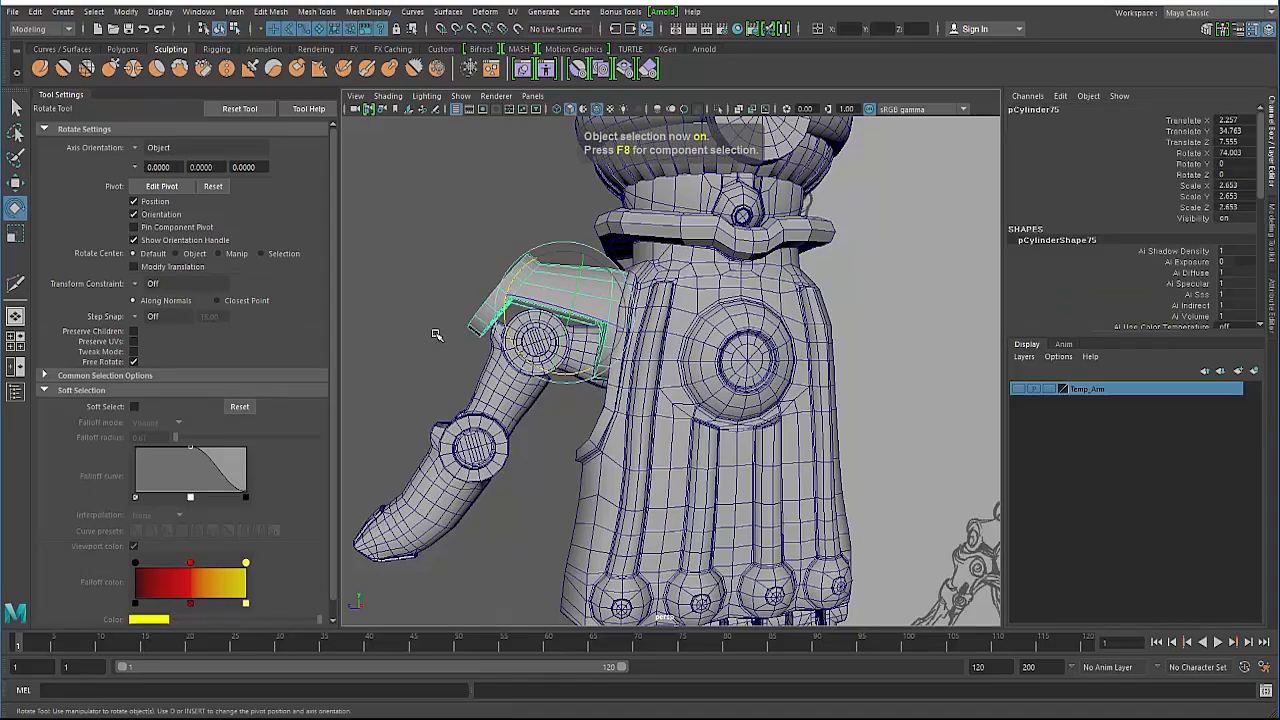
Scale the housing uniformly to 2.696 and move it sideways to Translate X 1.63.
left_click_drag(496, 324, 672, 290, "alt")
key("r")
key("w")
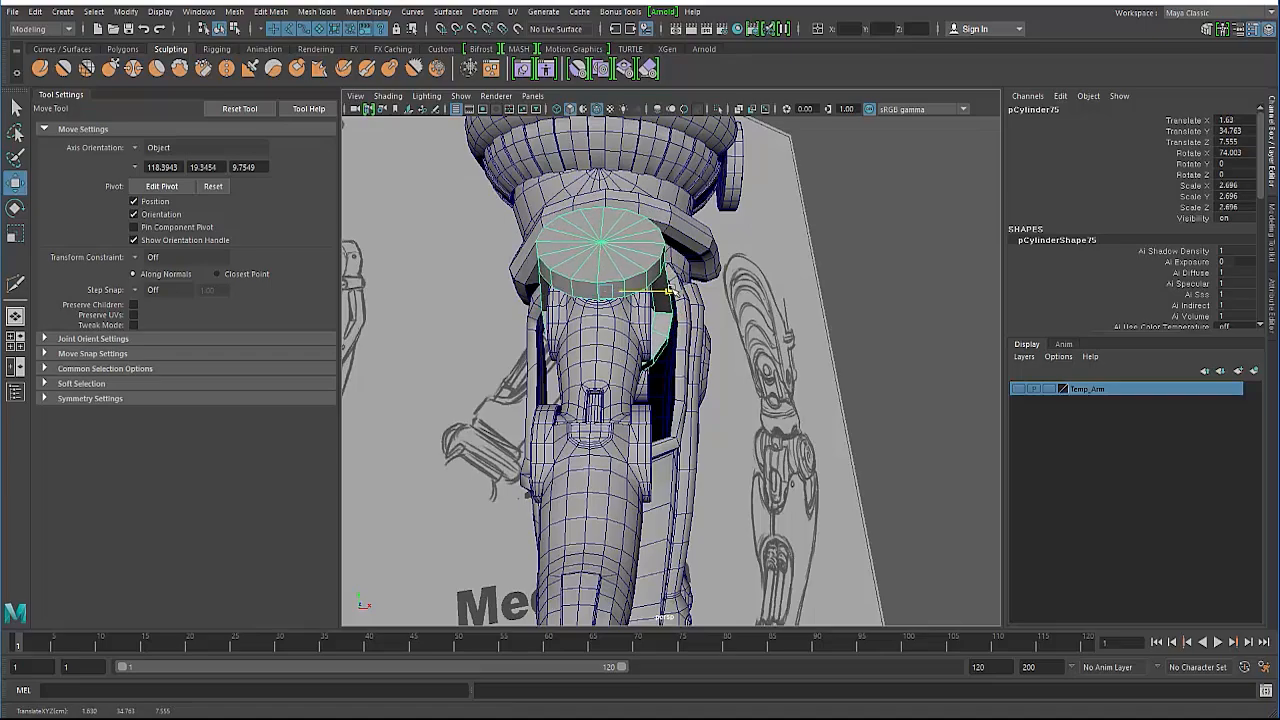
Move the housing over the thumb joint to Translate Y 34.512 and Translate Z 7.627.
left_click_drag(587, 301, 437, 300, "alt")
left_click(437, 300)
scroll(514, 312, "down", 5)
left_click_drag(514, 312, 567, 306, "alt")
middle_click_drag(567, 306, 557, 304, "alt")
left_click(590, 335)
scroll(585, 350, "up", 5)
left_click_drag(585, 350, 520, 395, "alt")
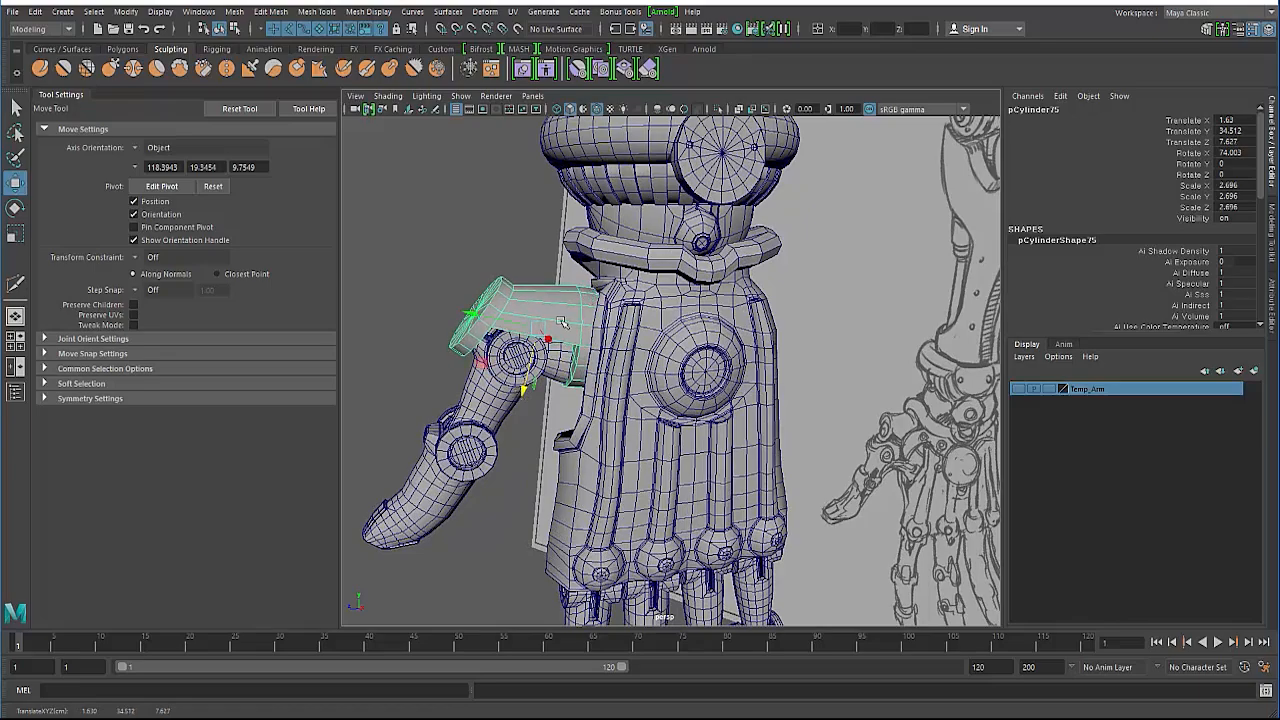
Undo the last edit and select the palm mesh.
left_click_drag(561, 322, 470, 355, "alt")
key("ctrl+z")
left_click(589, 384)
left_click(430, 360)
left_click(615, 325)
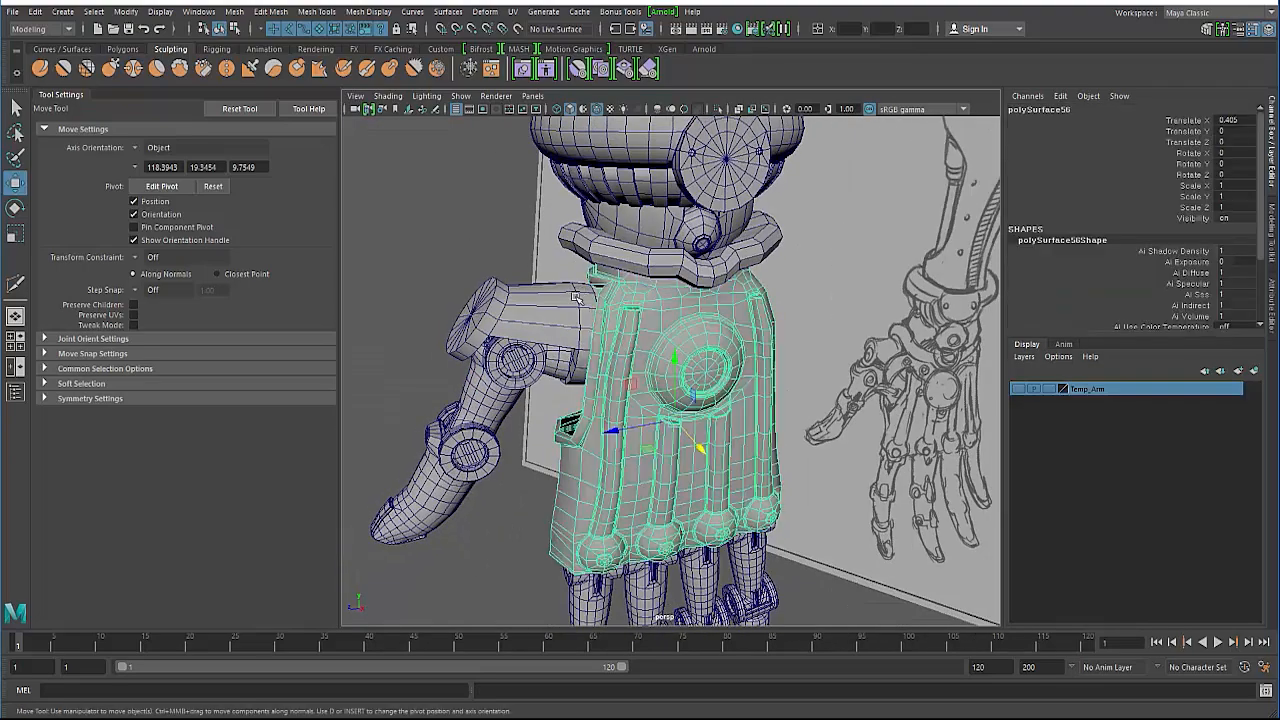
Select the thumb housing, clear the selection, and examine the hand from several angles against the reference sketch.
left_click(577, 298)
mouse_move(577, 298)
left_mouse_down("alt")
mouse_move(485, 330)
mouse_move(560, 295)
left_mouse_up("alt")
key("e")
left_click(460, 220)
left_click_drag(460, 250, 590, 295, "alt")
left_click_drag(432, 305, 586, 325, "alt")
right_click_drag(586, 325, 489, 312, "alt")
left_click_drag(502, 326, 512, 371, "alt")
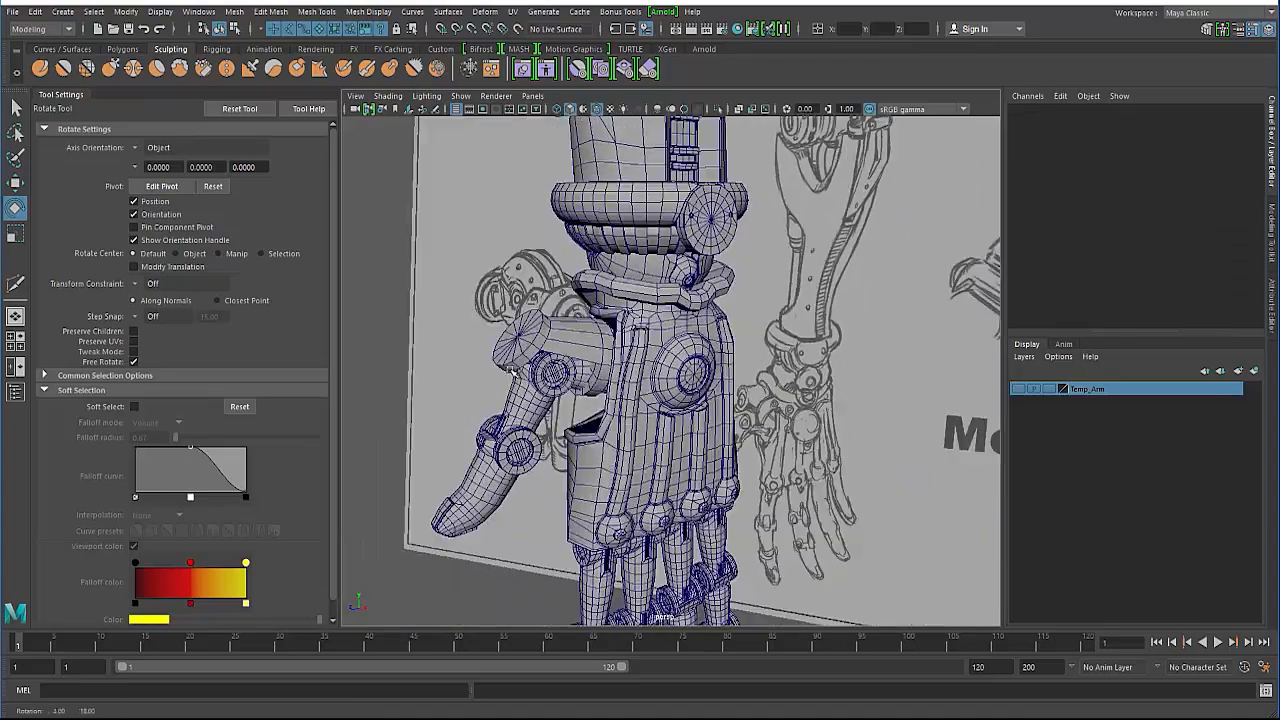
Extrude the ring of rim faces around the housing's round outer cap with a Local Translate Z of 0.264.
left_click_drag(732, 401, 820, 398, "alt")
right_click_drag(700, 390, 780, 392, "alt")
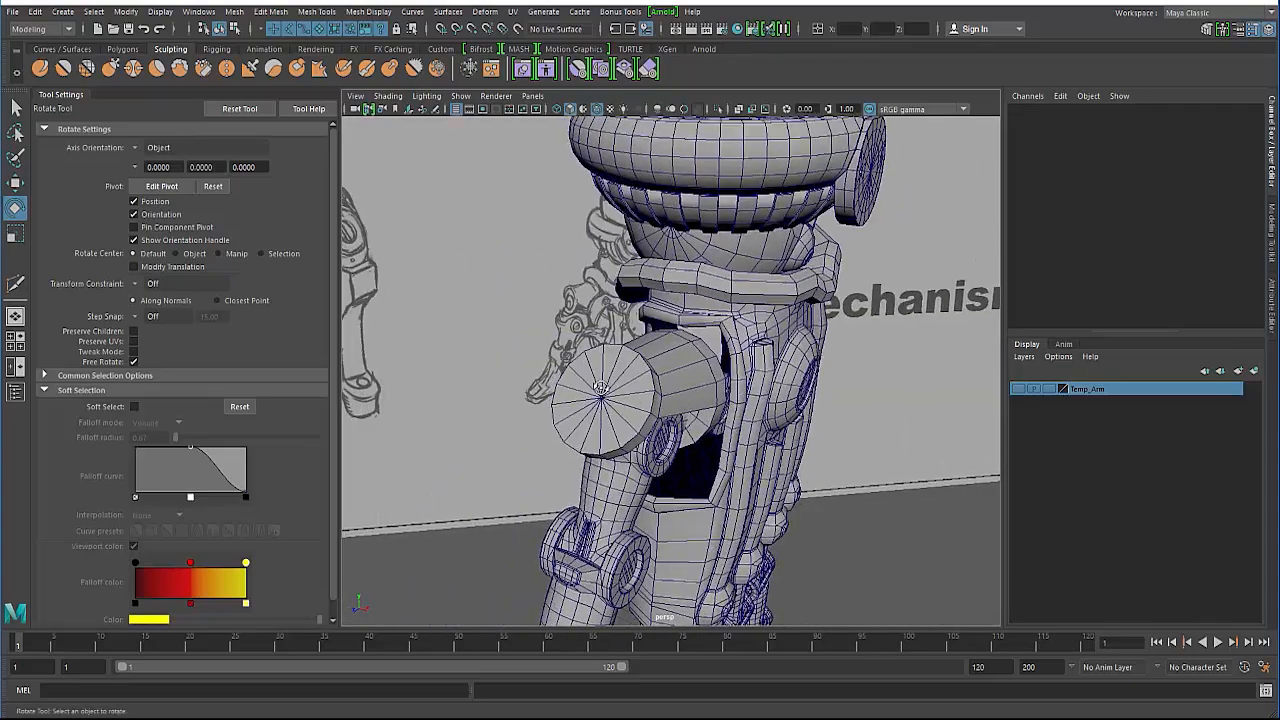
left_click_drag(780, 392, 540, 372, "alt")
right_click_drag(500, 340, 590, 345, "alt")
middle_click_drag(470, 270, 561, 358, "alt")
right_click_drag(529, 312, 529, 352)
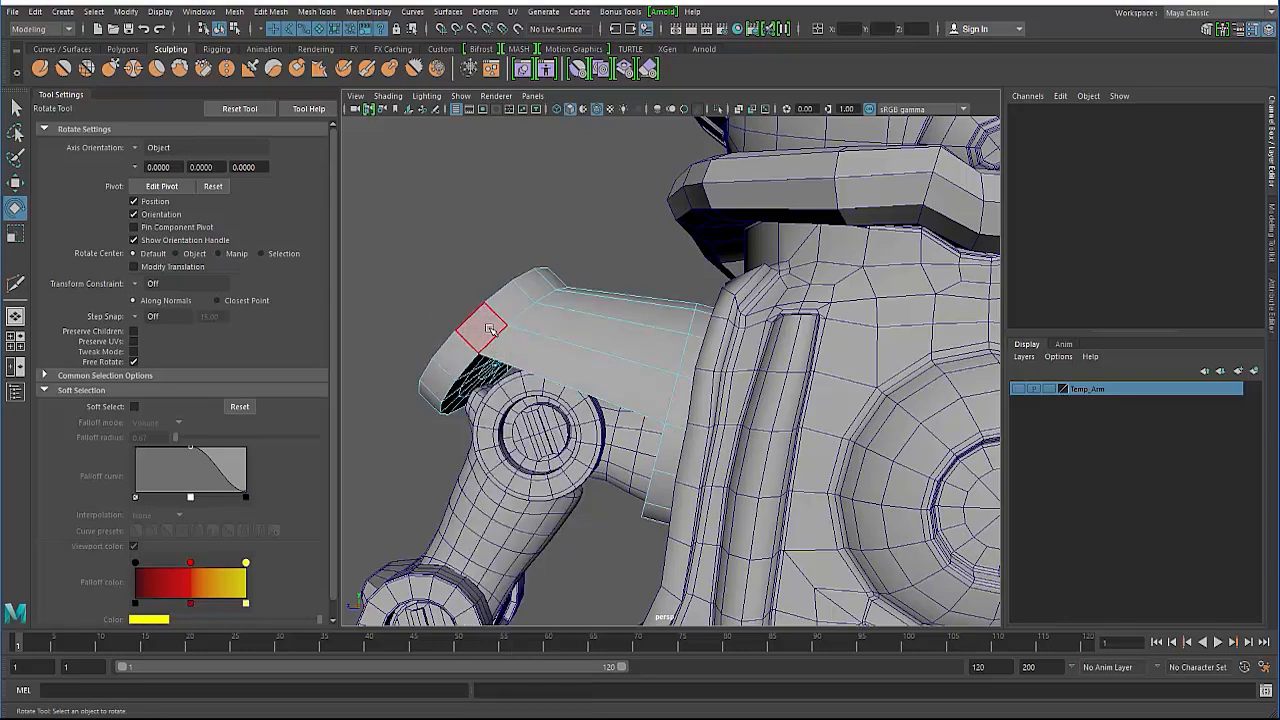
left_click(486, 327)
key("q")
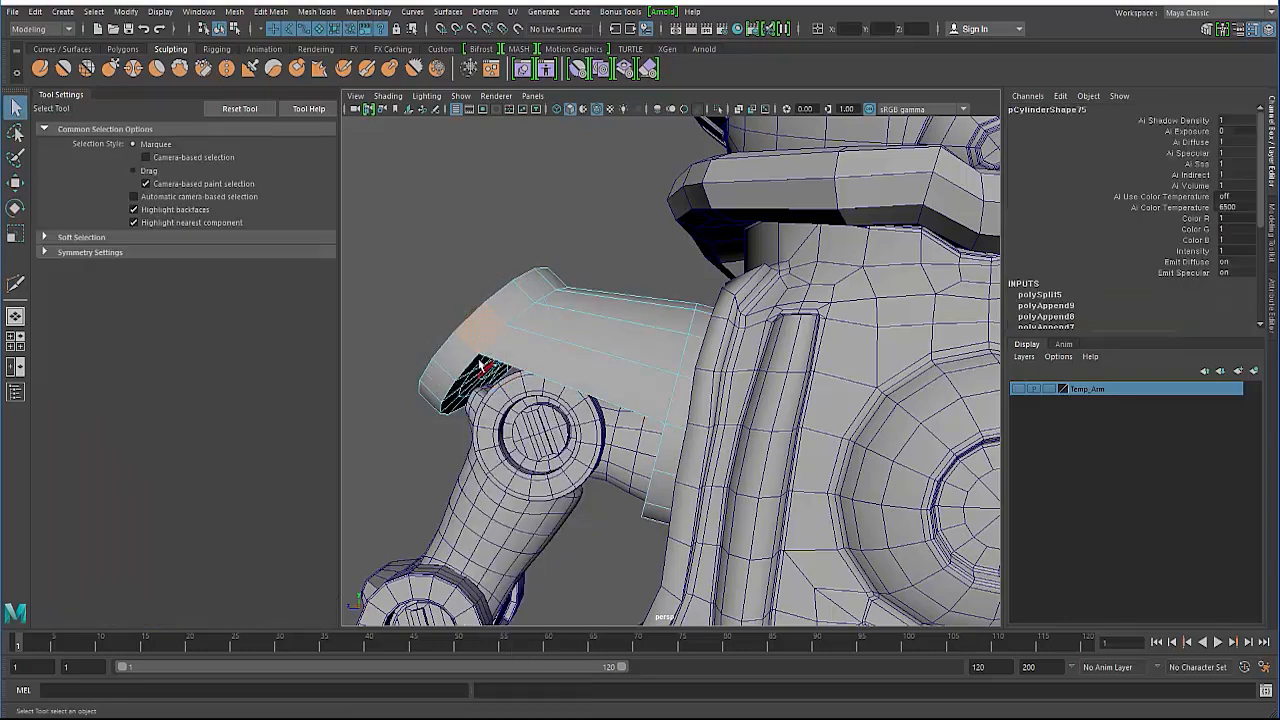
left_click_drag(467, 360, 510, 335, "alt")
right_click_drag(505, 345, 495, 368, "shift")
left_click_drag(612, 322, 624, 318)
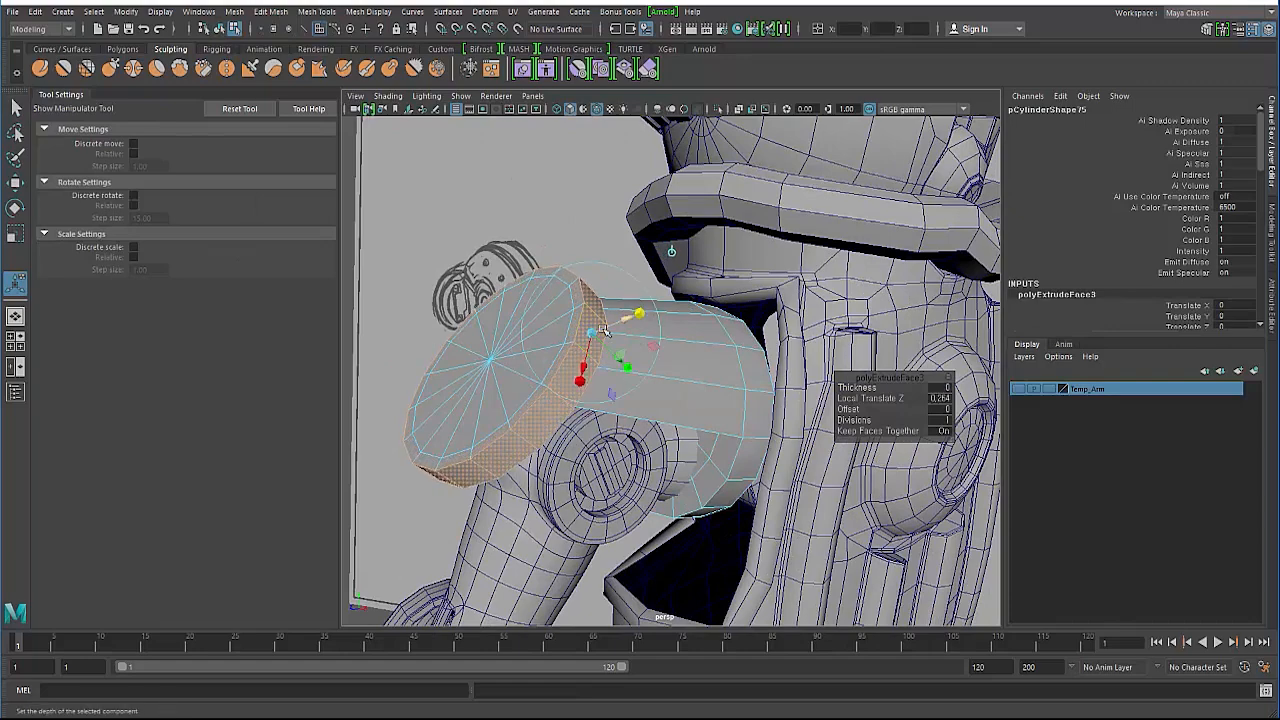
left_click_drag(592, 333, 578, 330)
left_click_drag(530, 350, 408, 345, "alt")
left_click(446, 305)
Insert an edge loop around the housing's round cap, about halfway between its centre and rim.
left_click_drag(357, 311, 493, 388, "alt")
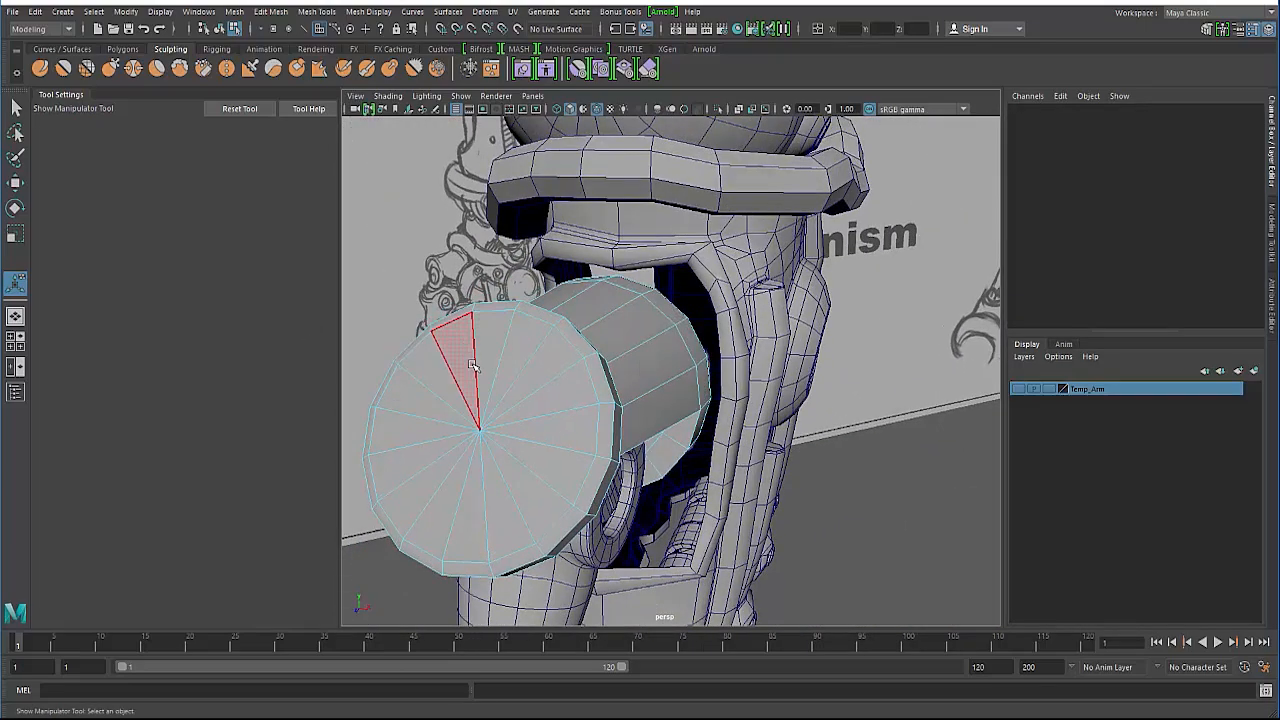
key("F8")
key("q")
right_click_drag(494, 354, 434, 353, "shift")
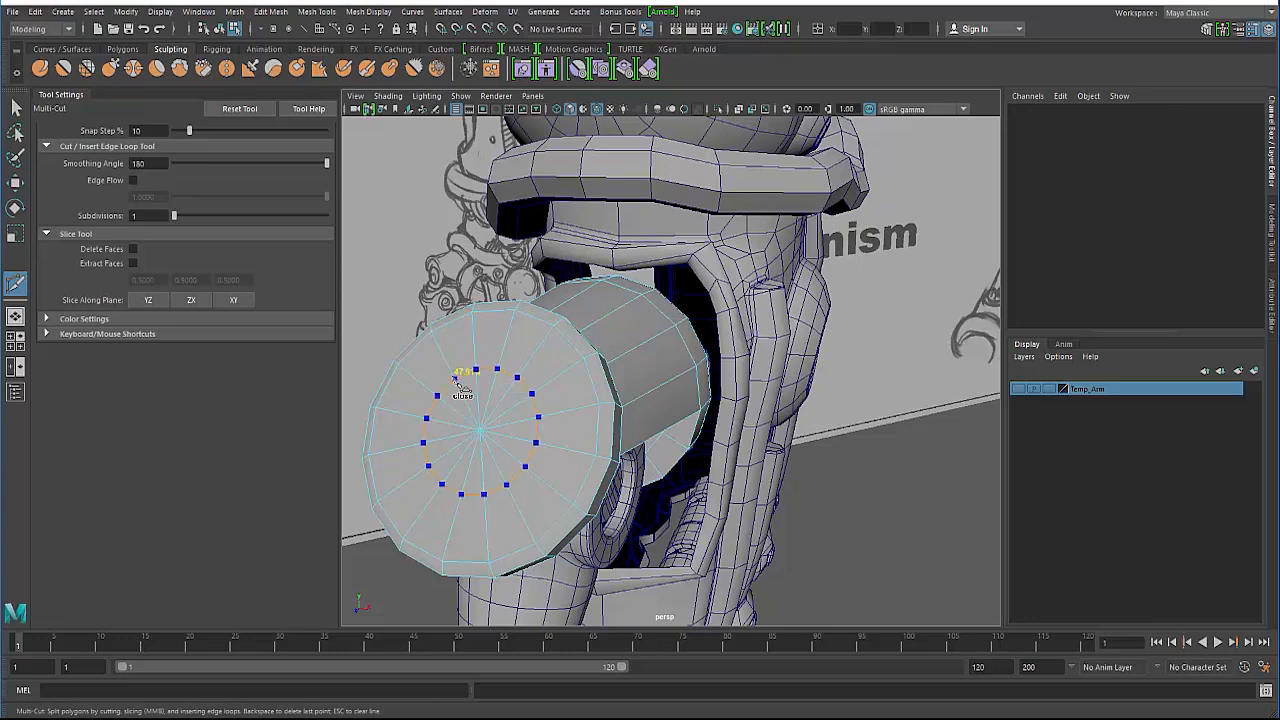
left_click(456, 380)
key("Return")
left_click(15, 107)
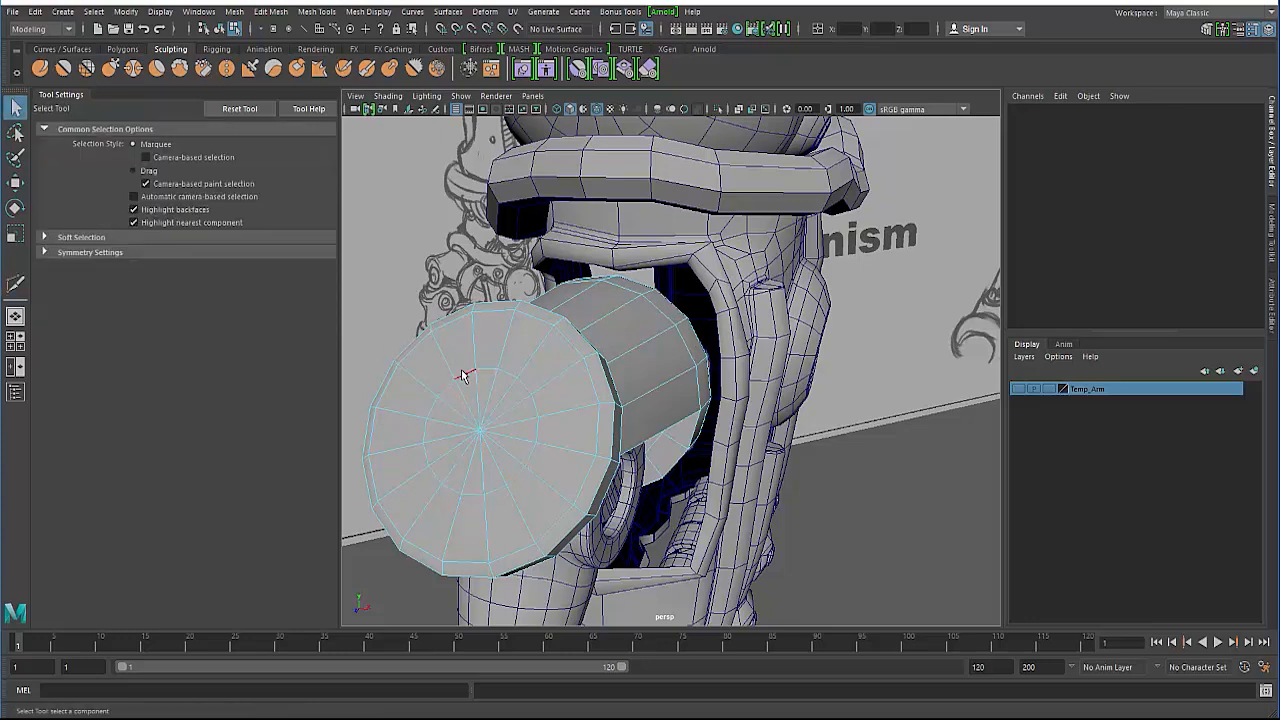
Select the cap's centre vertex and convert the selection to the circle of faces inside the new edge loop.
left_click(466, 380)
left_click_drag(468, 378, 446, 436, "alt")
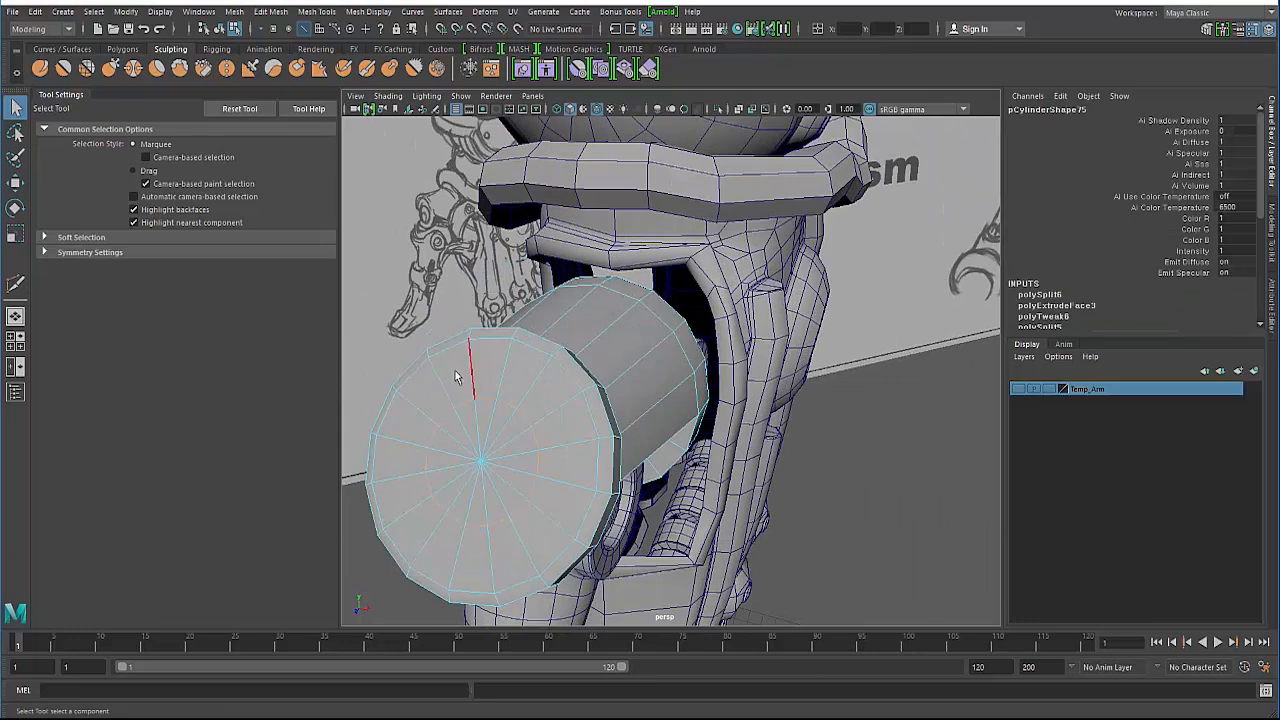
right_click(457, 312)
right_click_drag(472, 312, 422, 312)
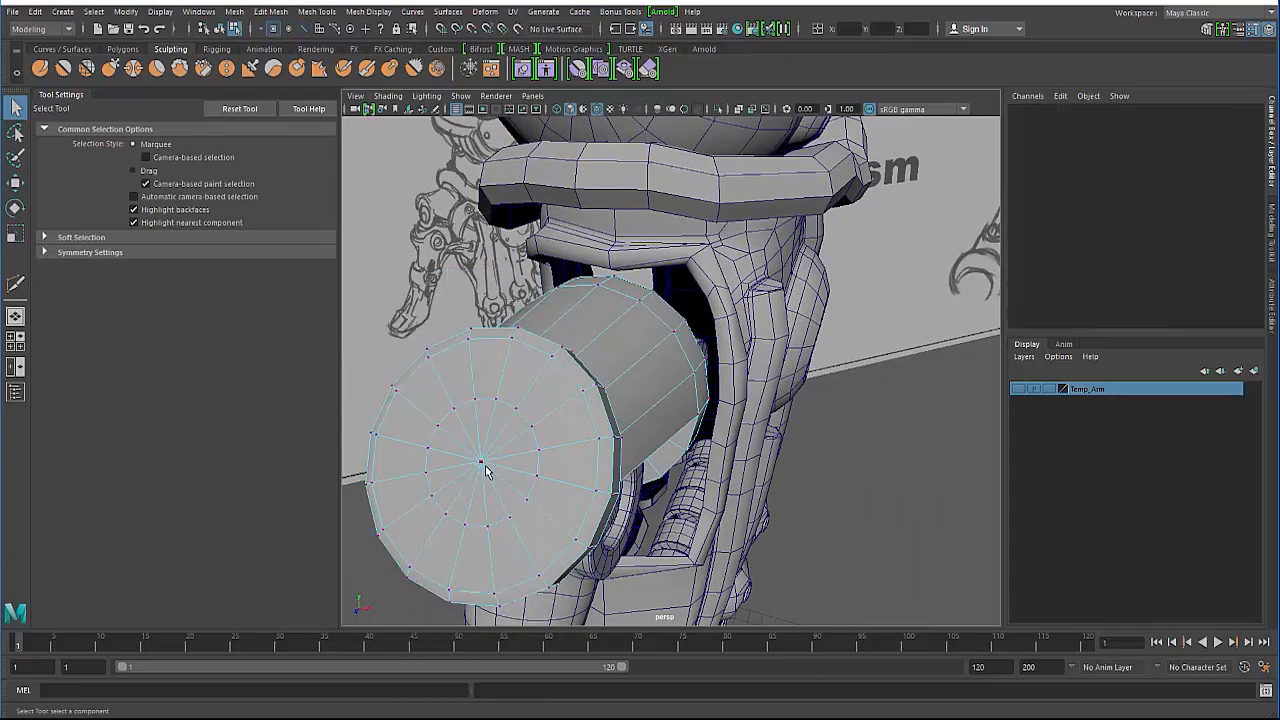
right_click(467, 429, "shift")
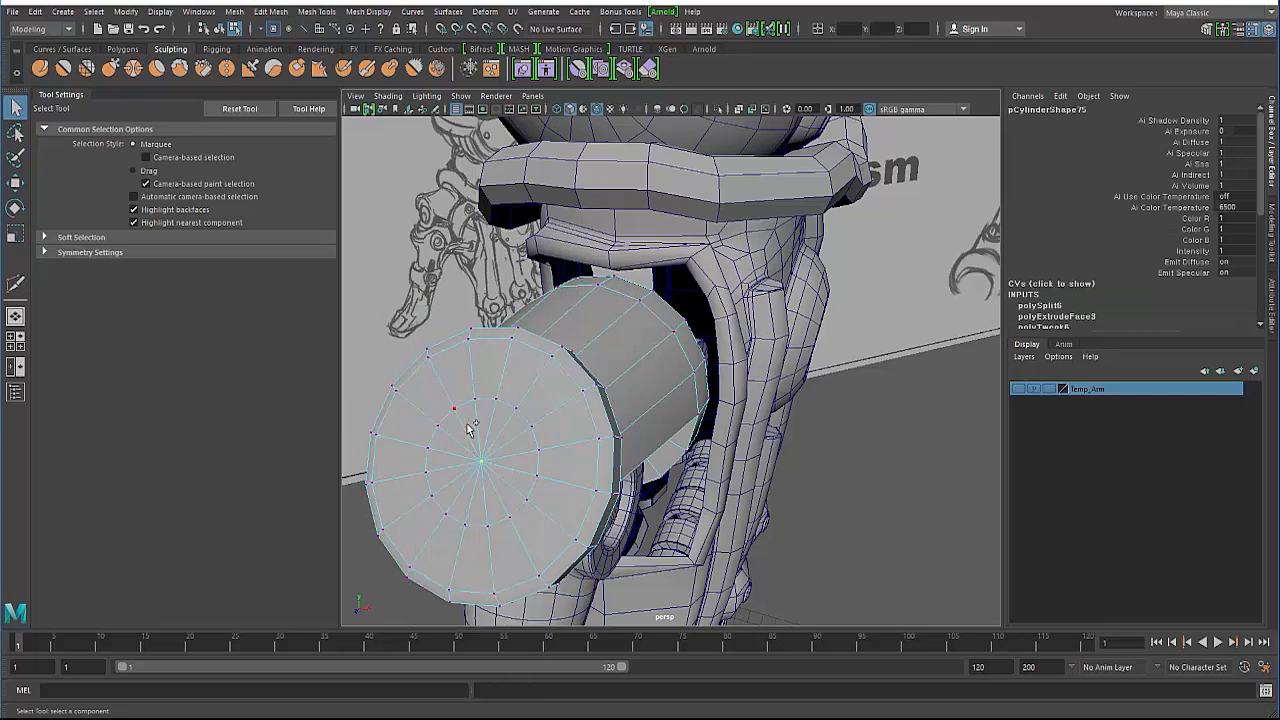
right_click(467, 424, "ctrl+shift")
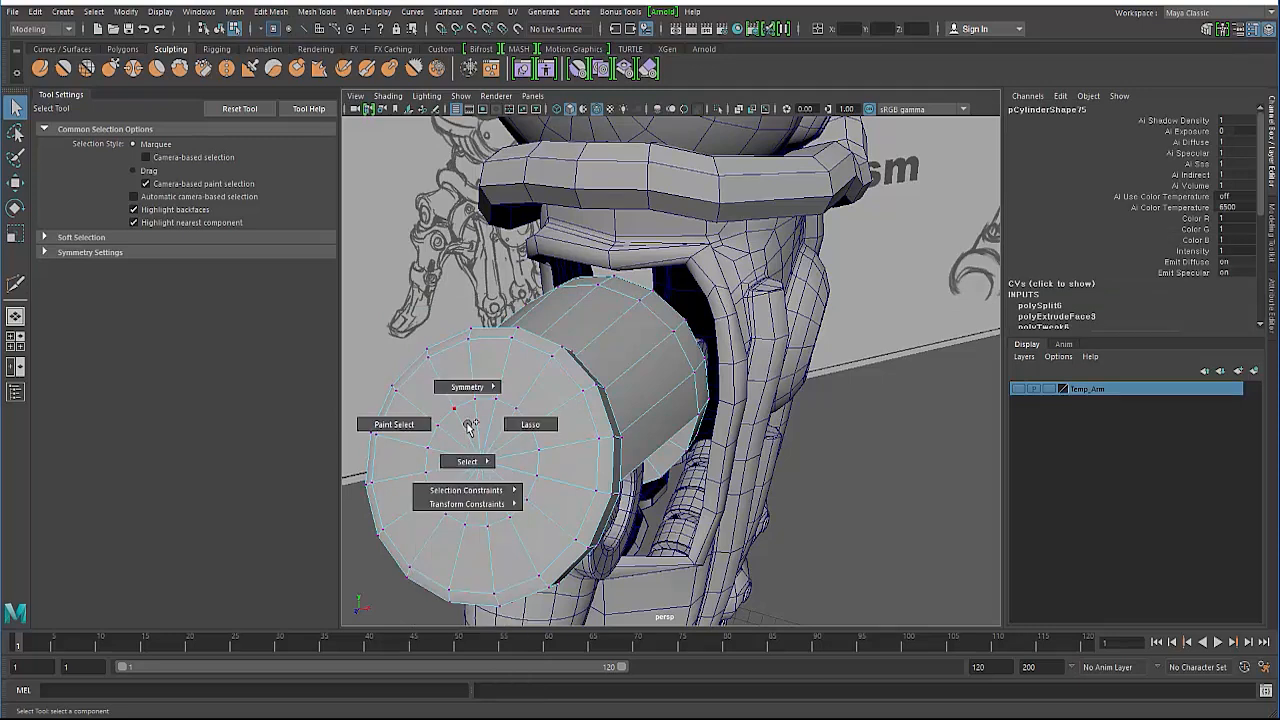
right_click_drag(468, 432, 479, 494, "ctrl+shift")
right_click(470, 422, "ctrl")
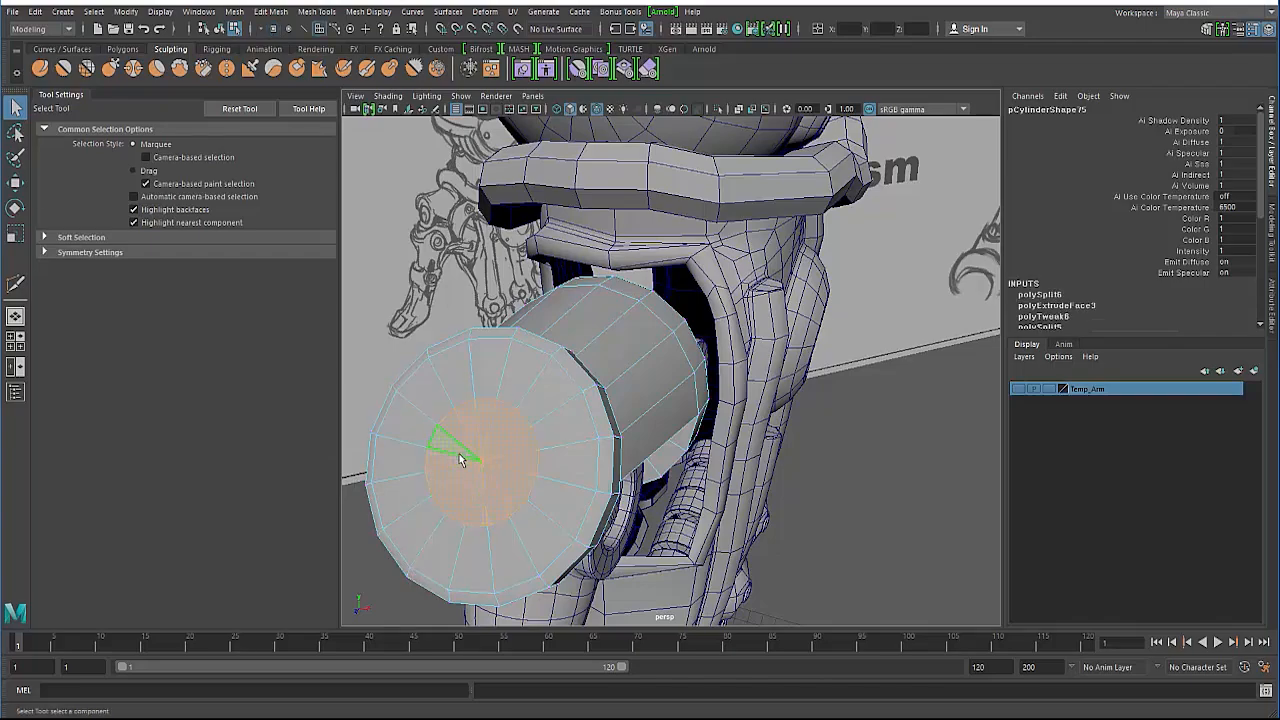
Extrude the inner circle of cap faces with a Local Translate Z of 0.255.
key("w")
right_click_drag(443, 390, 440, 432, "shift")
left_click_drag(436, 440, 470, 325, "alt")
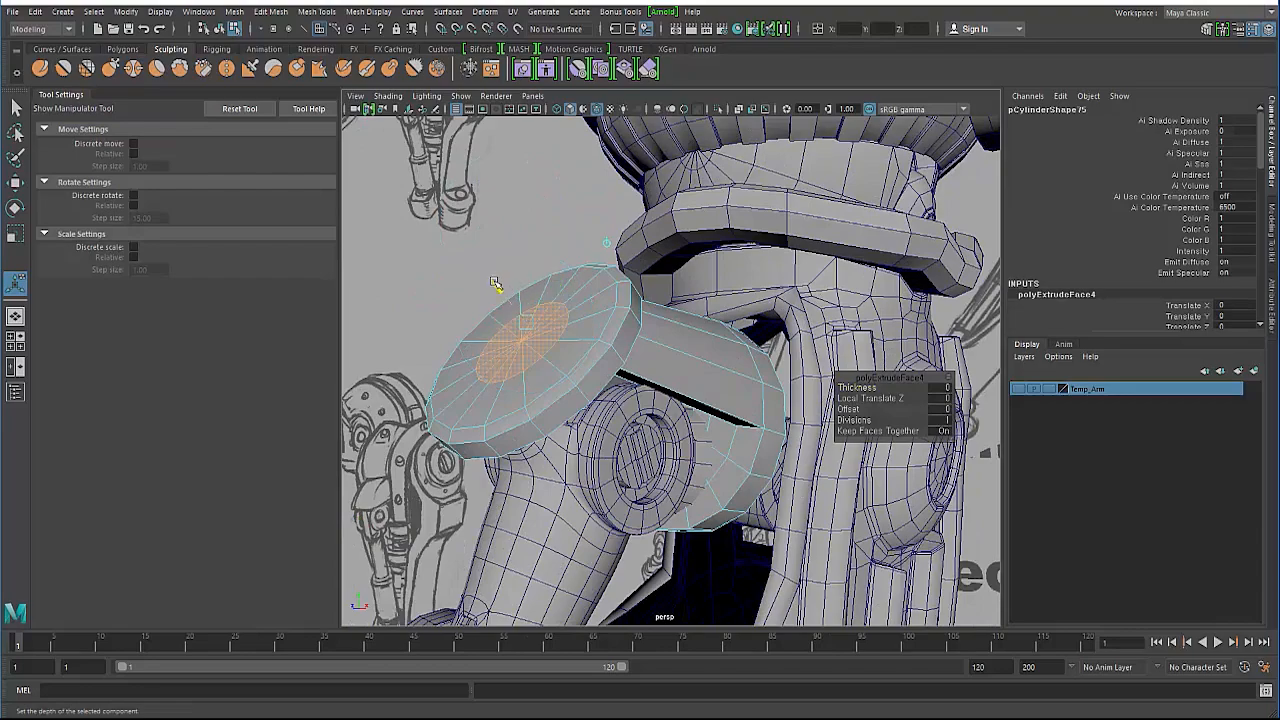
left_click_drag(494, 283, 484, 268)
right_click_drag(484, 268, 329, 311, "alt")
left_click_drag(396, 342, 446, 349, "alt")
scroll(446, 349, "up", 3)
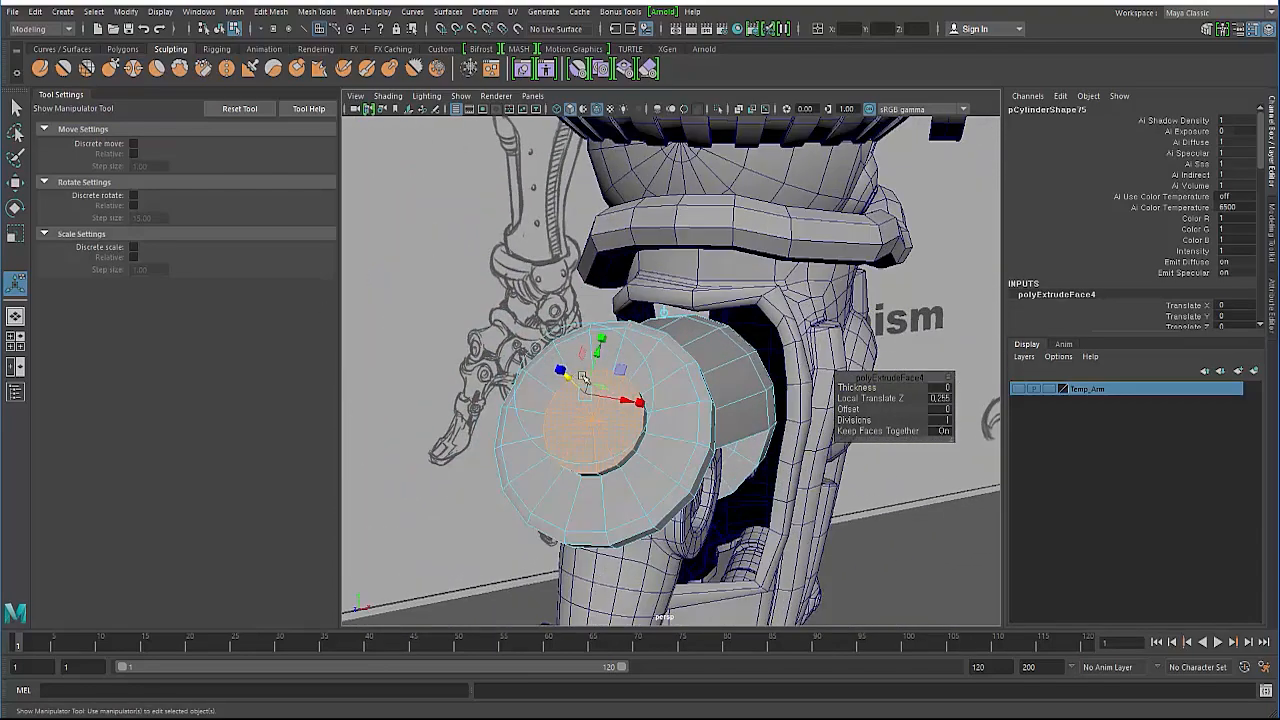
left_click_drag(606, 372, 501, 336, "alt")
left_click(580, 329)
left_click(517, 336)
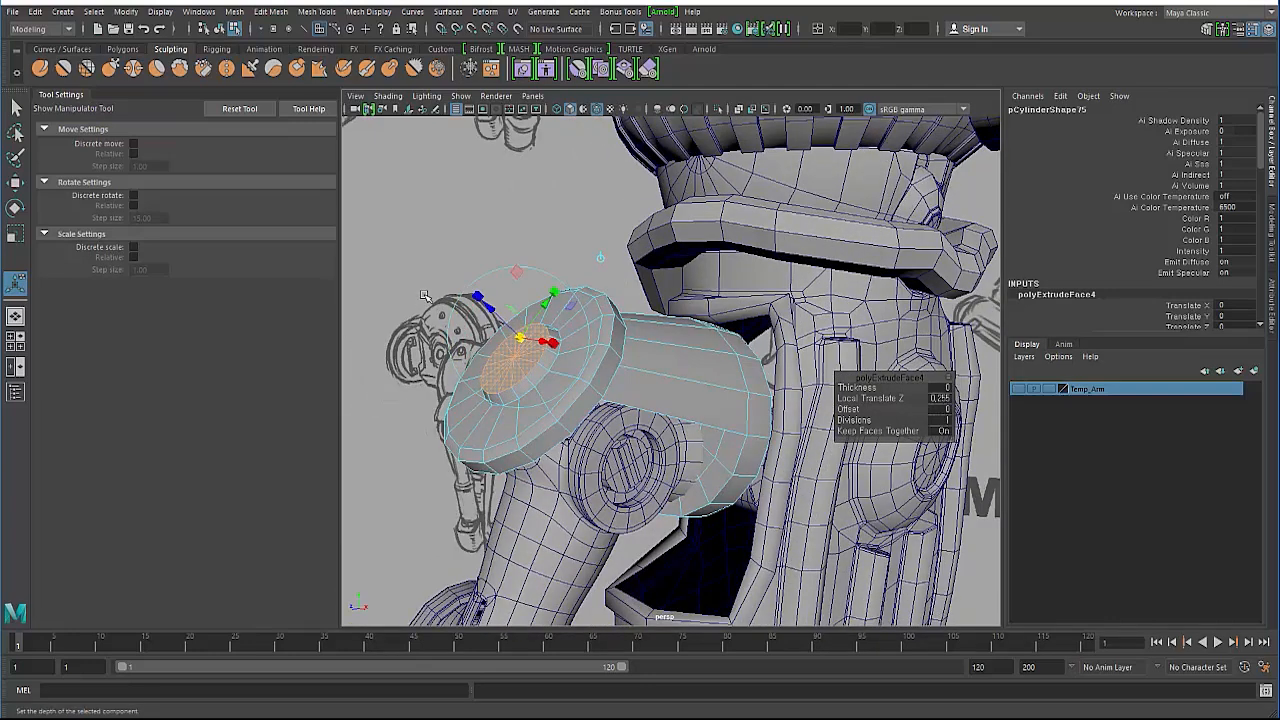
Return to object selection and examine the housing's cap on the hand against the reference sketch.
key("F8")
scroll(508, 397, "down", 5)
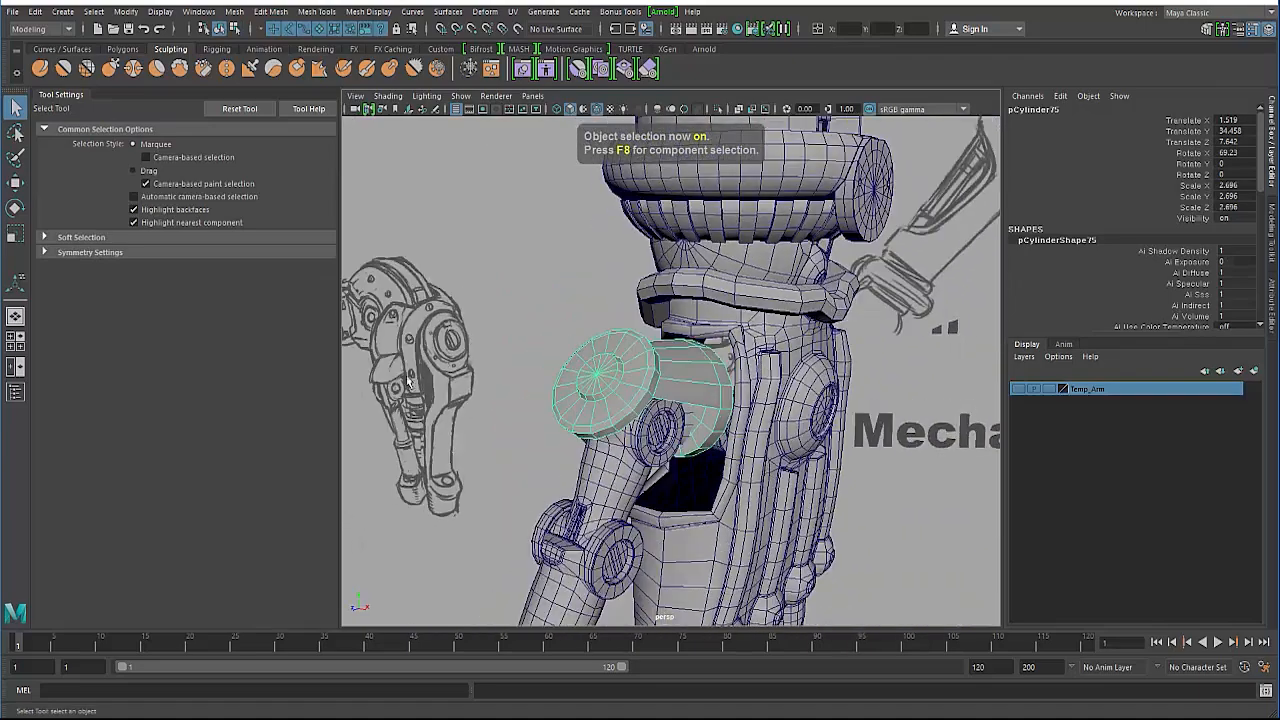
left_click_drag(508, 397, 374, 363, "alt")
scroll(374, 363, "down", 3)
left_click(527, 400)
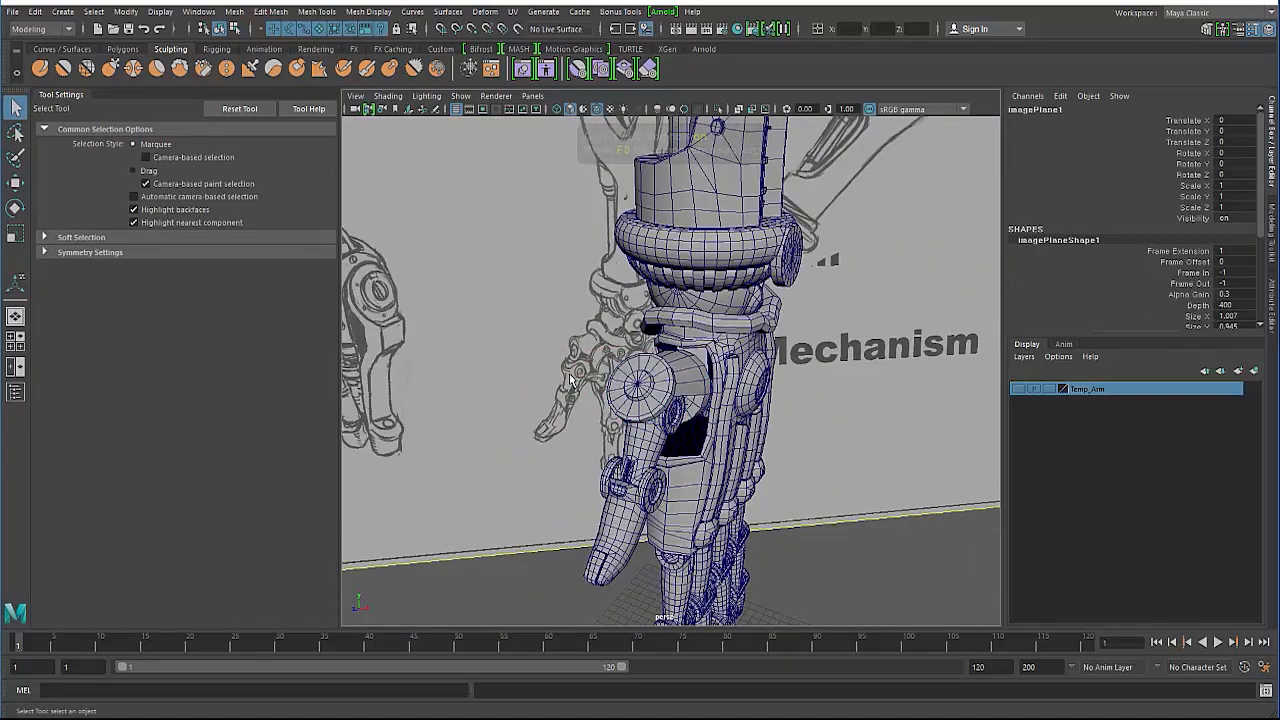
left_click_drag(571, 377, 640, 405, "alt")
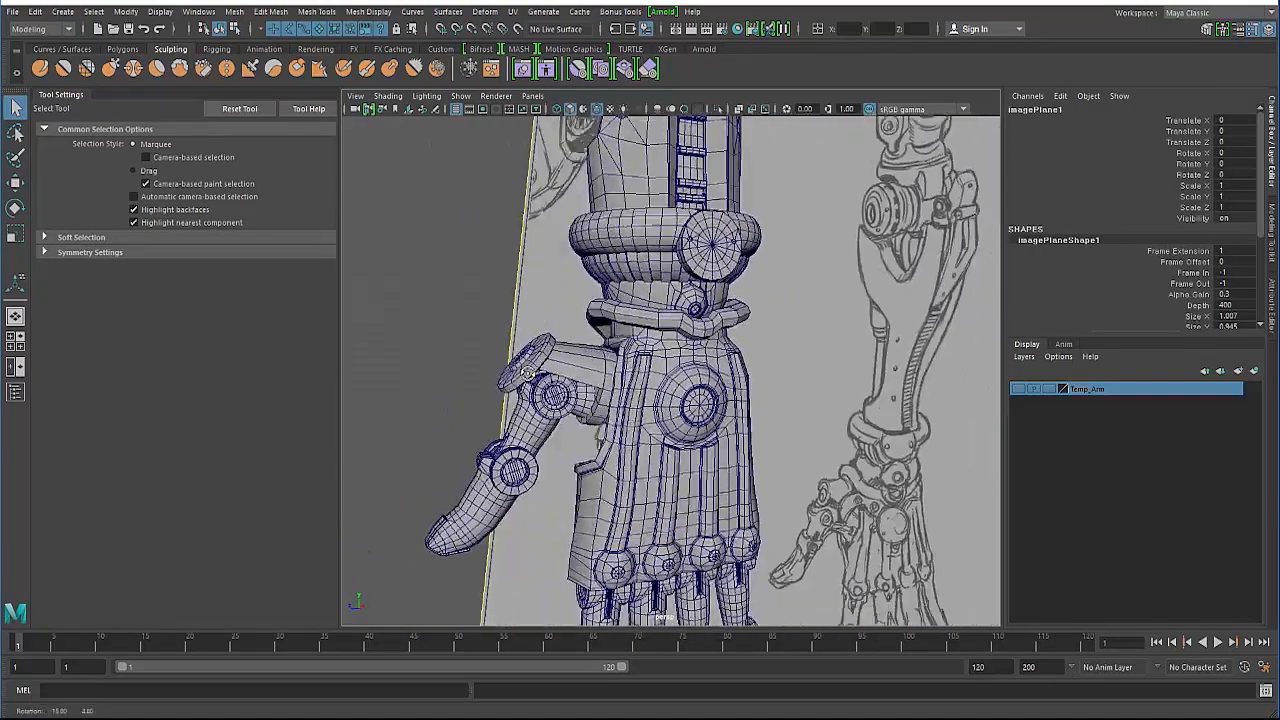
Select the band of faces around the housing's palm-side end and extrude it.
scroll(640, 405, "up", 4)
left_click(589, 374)
left_click(520, 362)
middle_click_drag(520, 362, 411, 355, "alt")
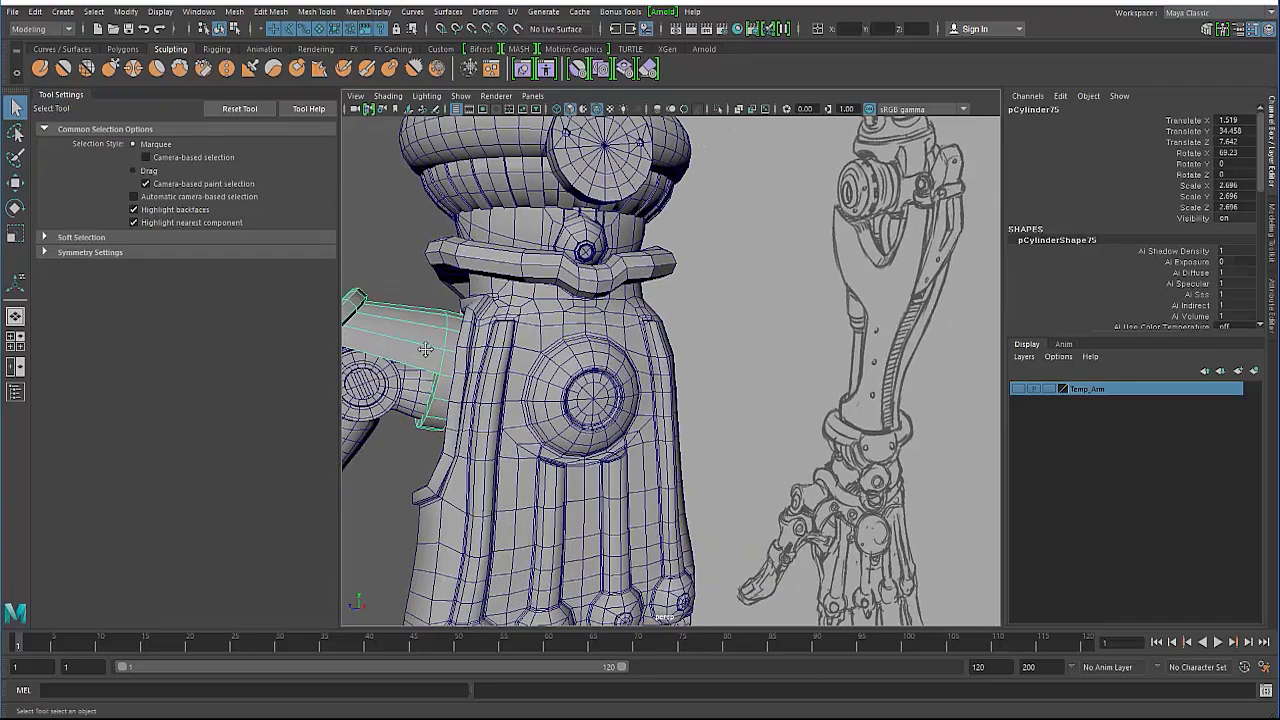
scroll(425, 348, "up", 6)
right_click(438, 345)
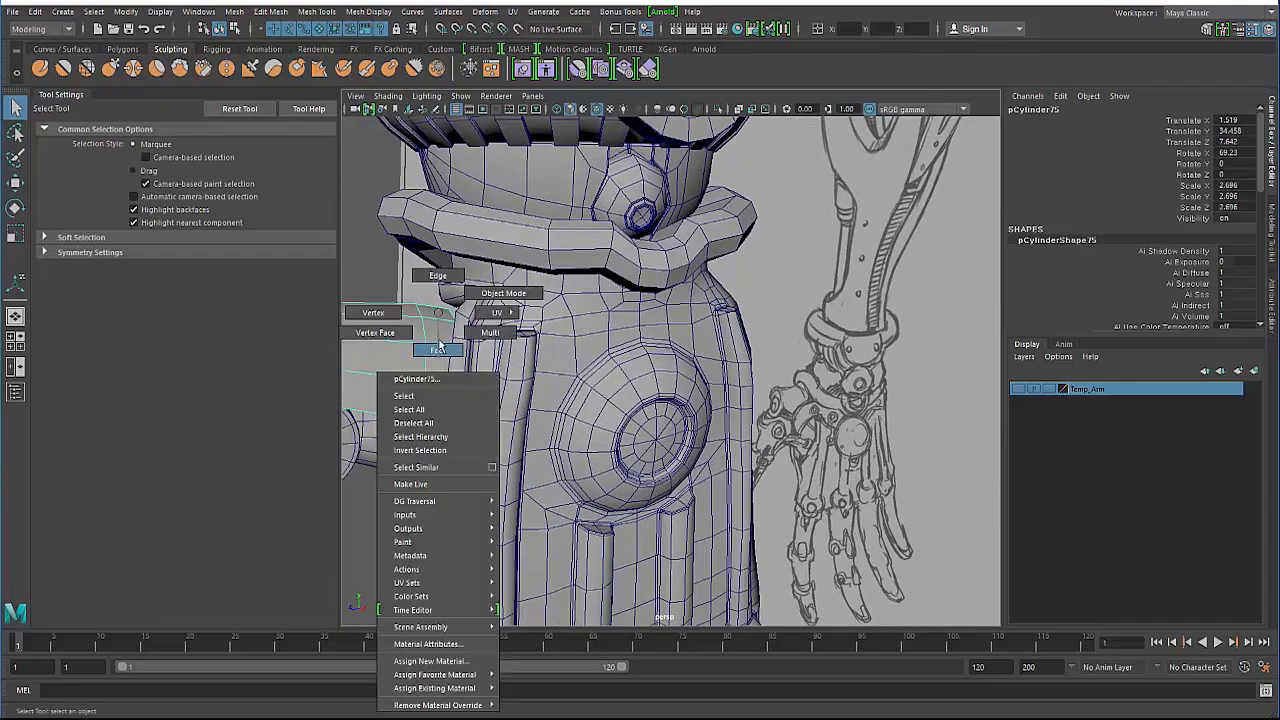
left_click(410, 362)
key("ctrl+e")
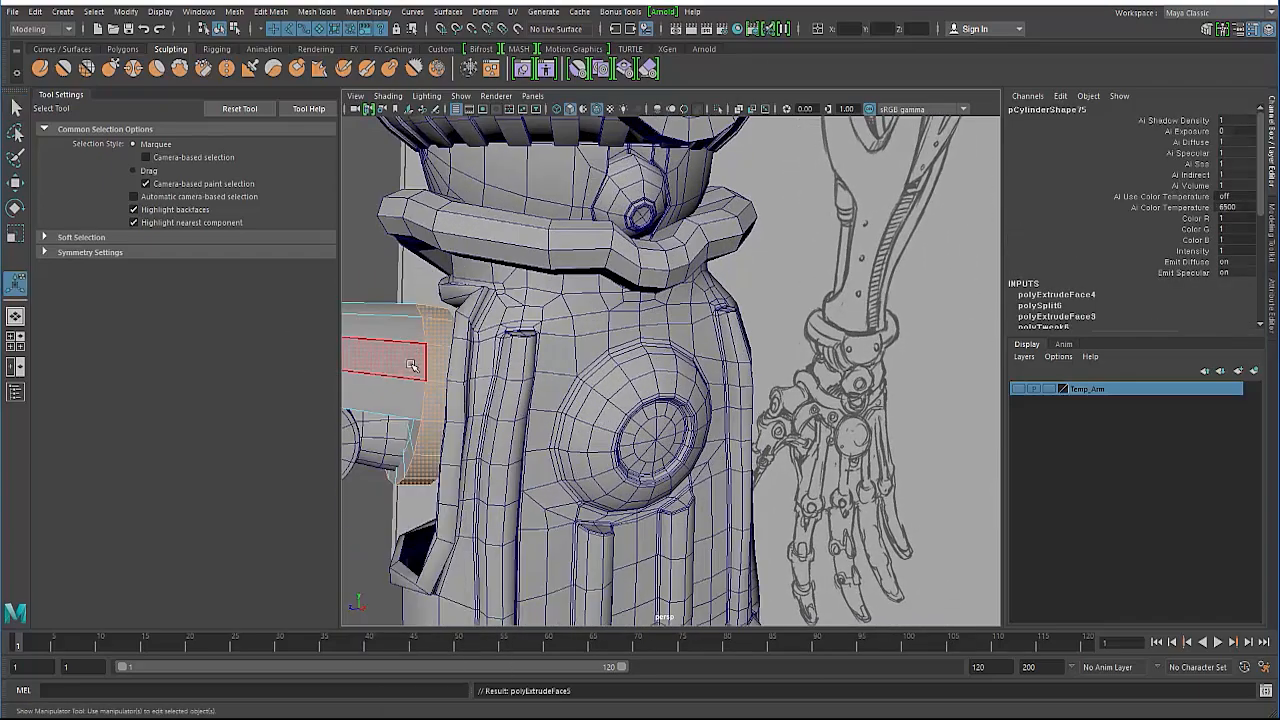
Scale the extruded band at the housing's palm-side end slightly and return to object selection.
left_click_drag(411, 365, 462, 343, "alt")
left_click(504, 314)
key("w")
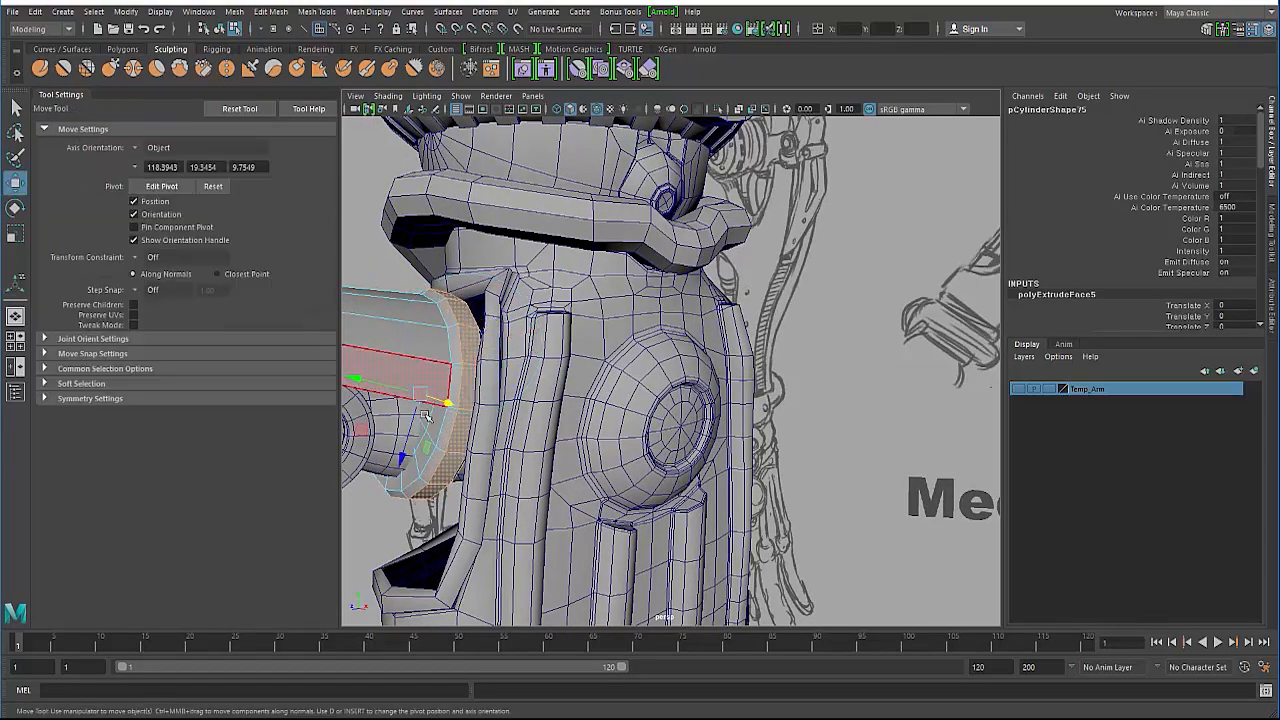
left_click_drag(440, 385, 396, 420, "alt")
key("r")
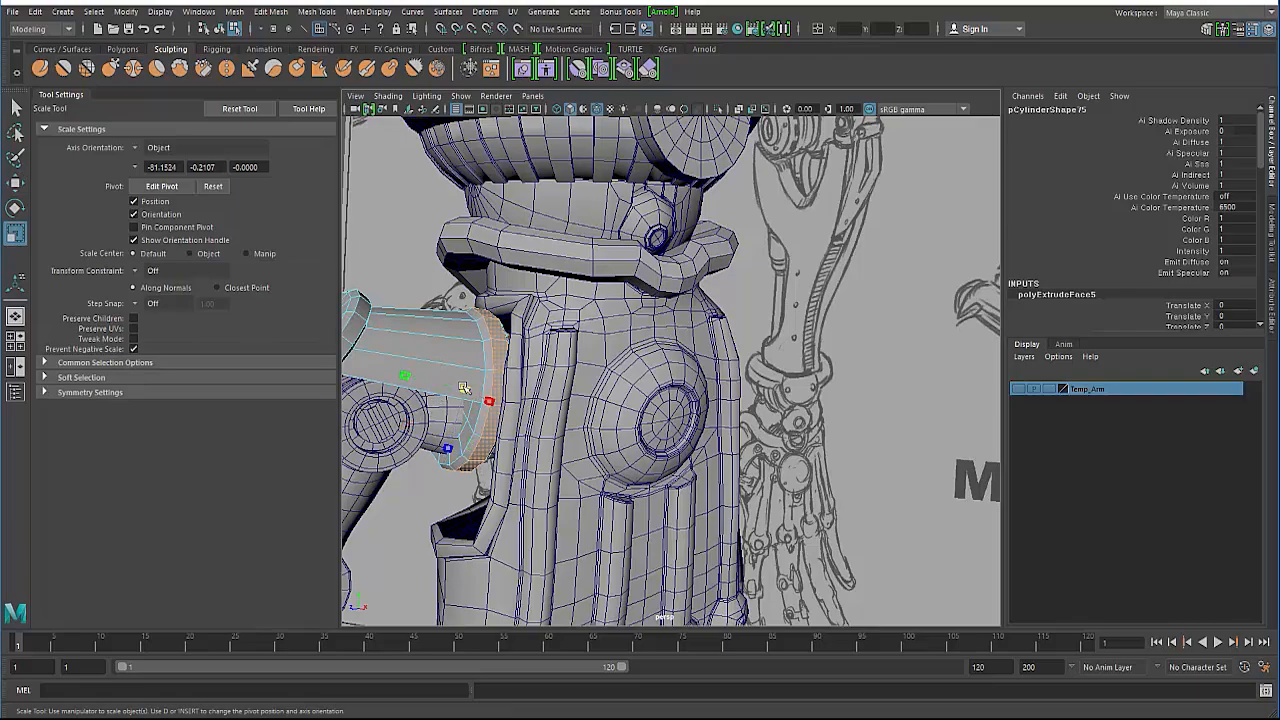
left_click_drag(464, 388, 462, 389)
left_click(424, 247)
left_click_drag(424, 247, 493, 328, "alt")
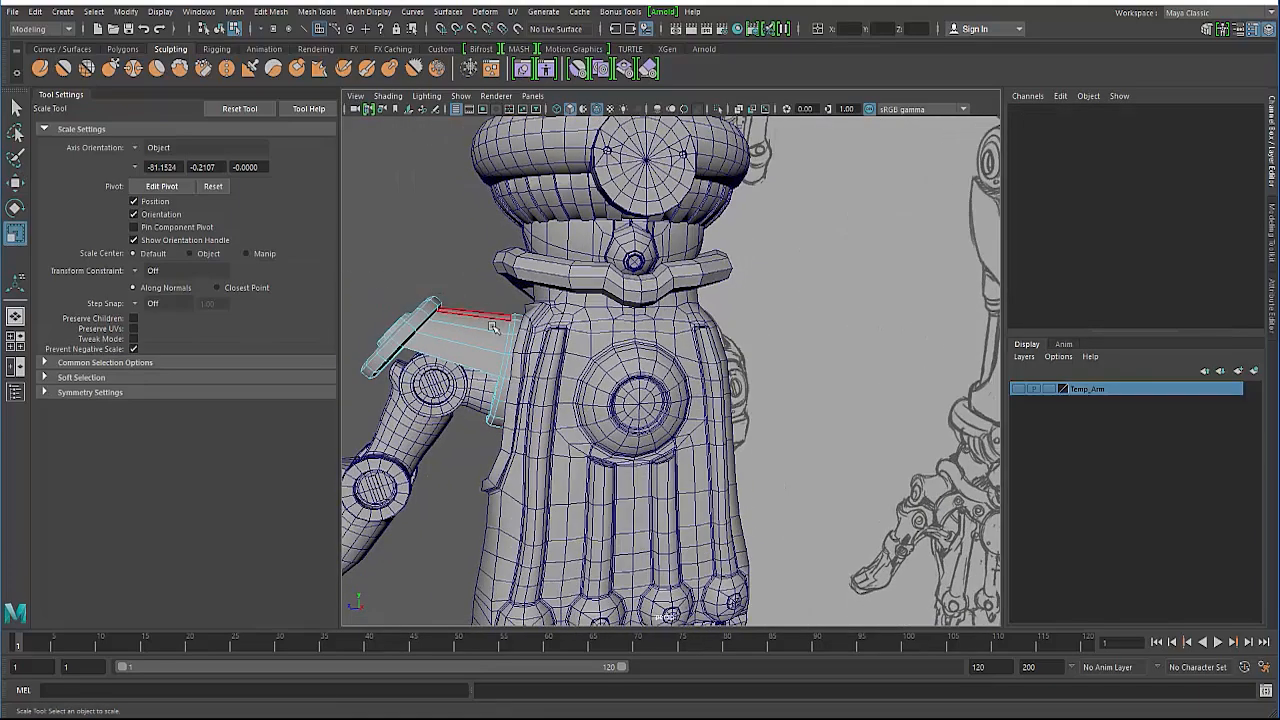
key("F8")
scroll(436, 331, "down", 5)
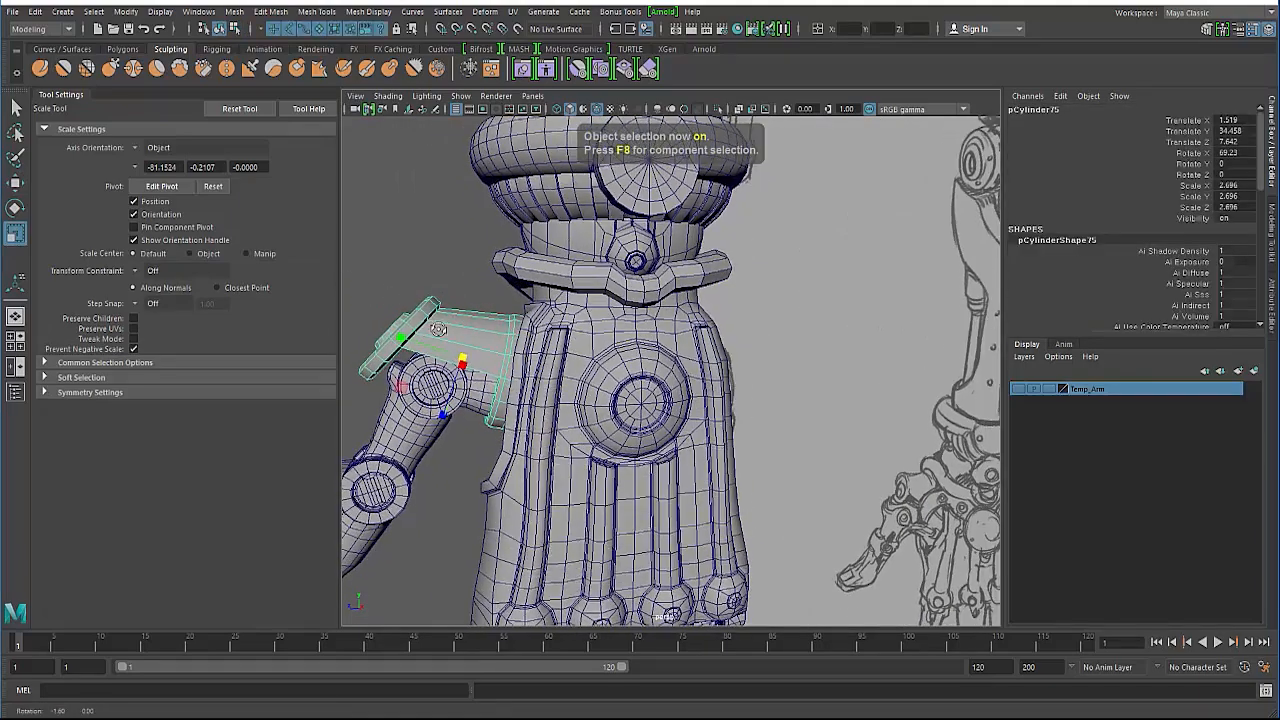
Select the whole thumb group together with the joint housing.
left_click(417, 320)
scroll(443, 369, "down", 3)
mouse_move(484, 409)
left_mouse_down("alt")
mouse_move(420, 349)
mouse_move(537, 398)
mouse_move(583, 370)
left_mouse_up("alt")
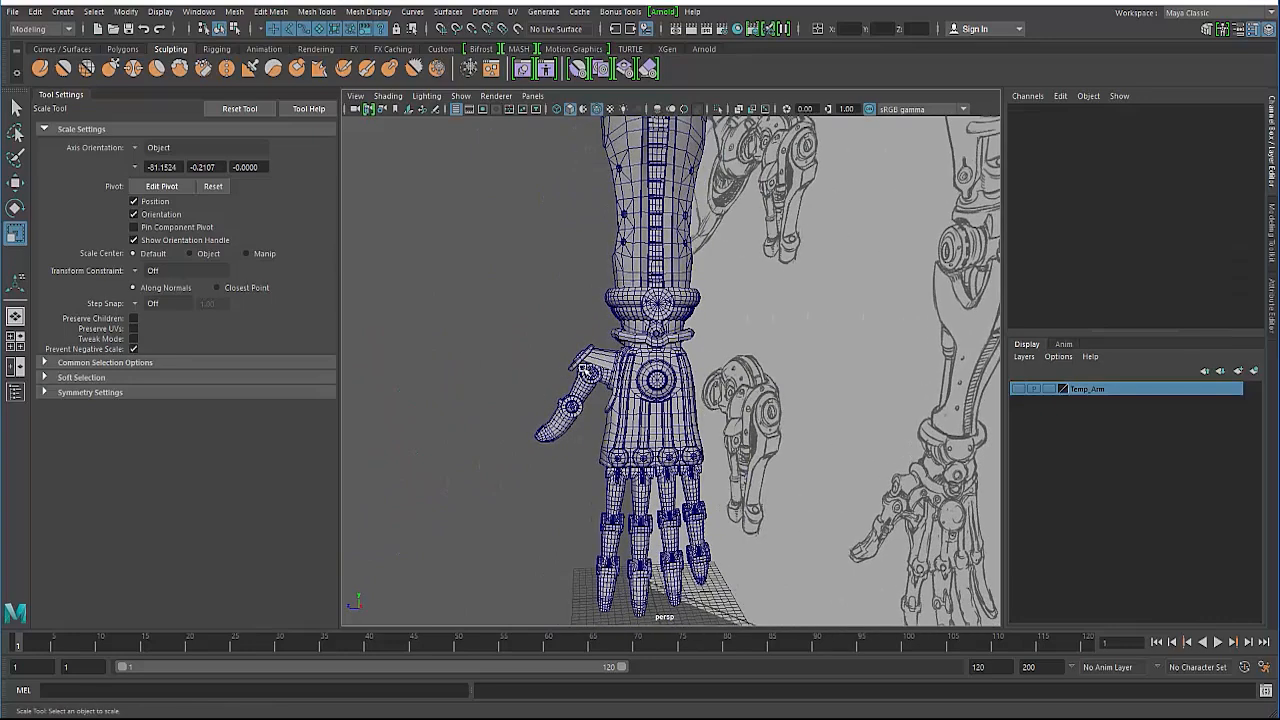
left_click(583, 370)
key("Up")
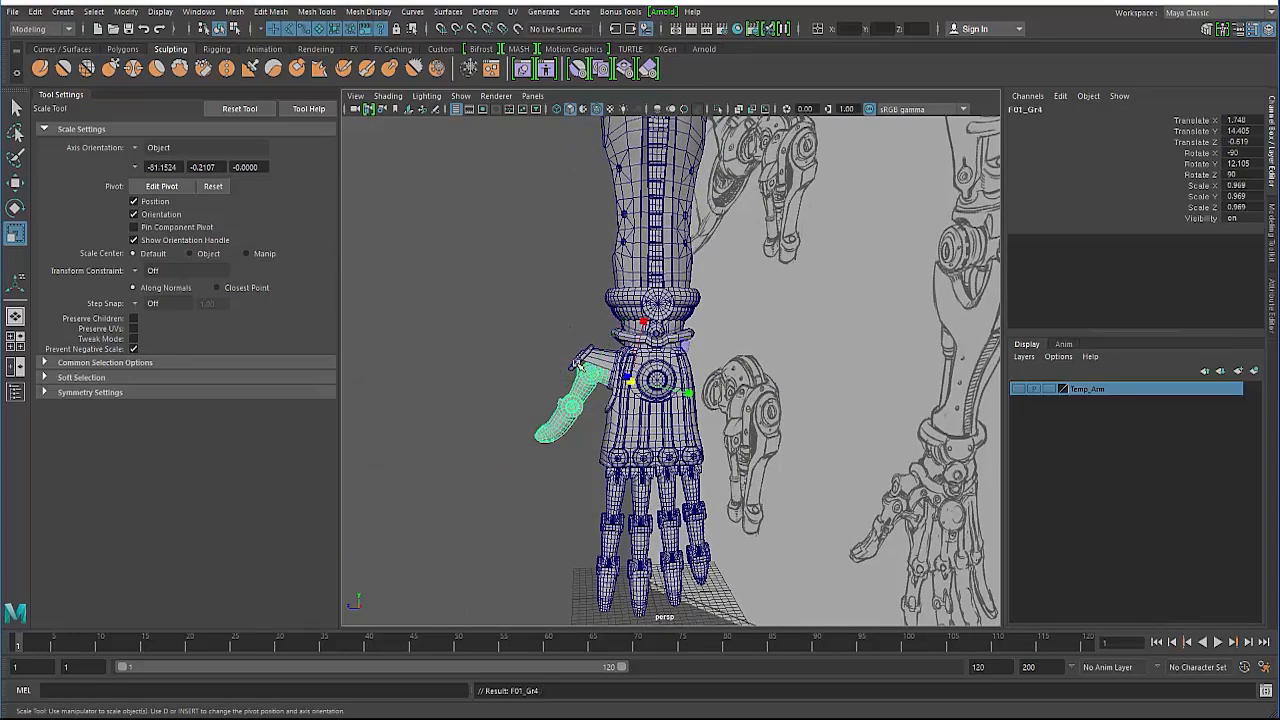
left_click(578, 357)
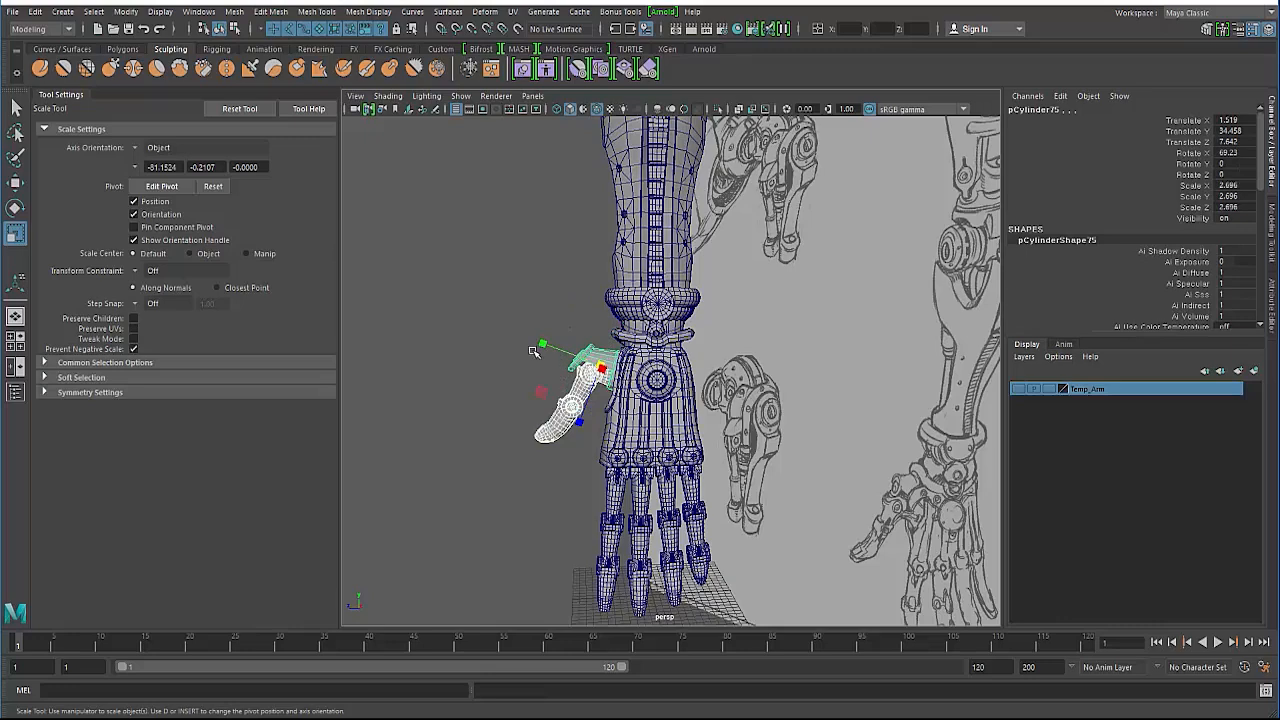
Try to move the thumb and housing together along the housing's own axis, and undo the move.
key("w")
left_click_drag(534, 351, 540, 345)
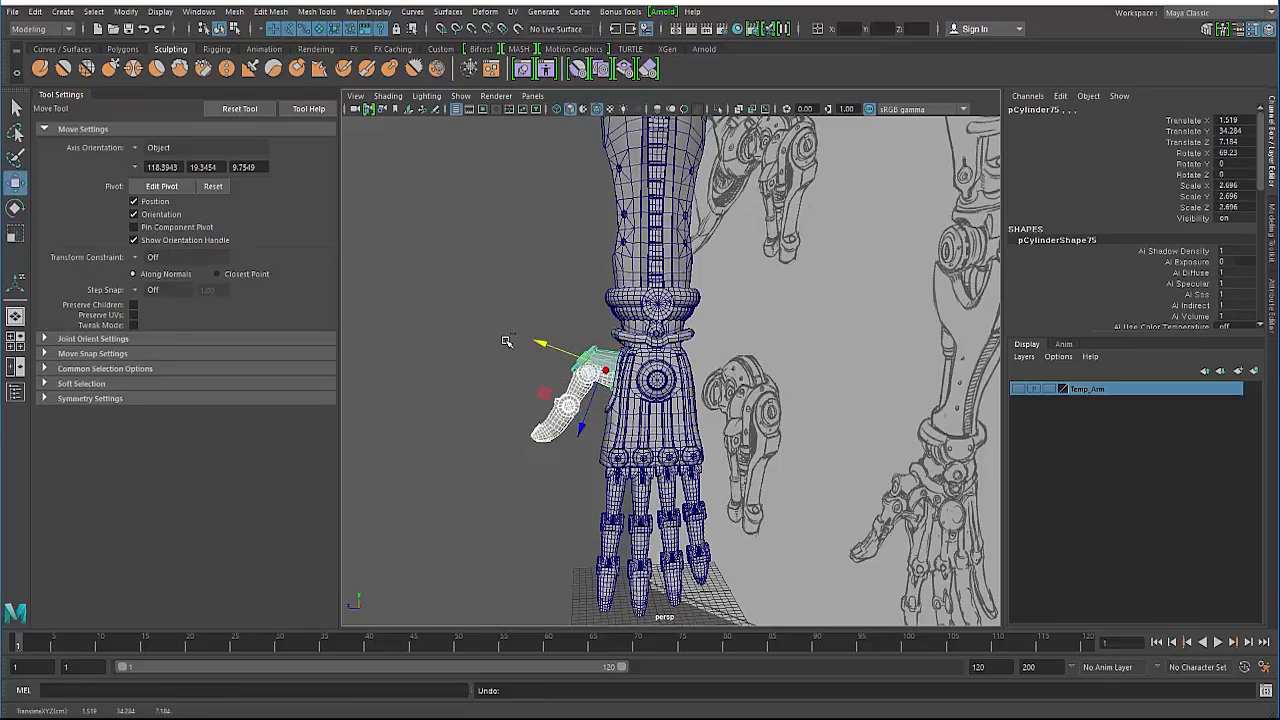
middle_click_drag(507, 341, 510, 342)
left_click_drag(515, 356, 470, 368, "alt")
right_click_drag(470, 368, 510, 368, "alt")
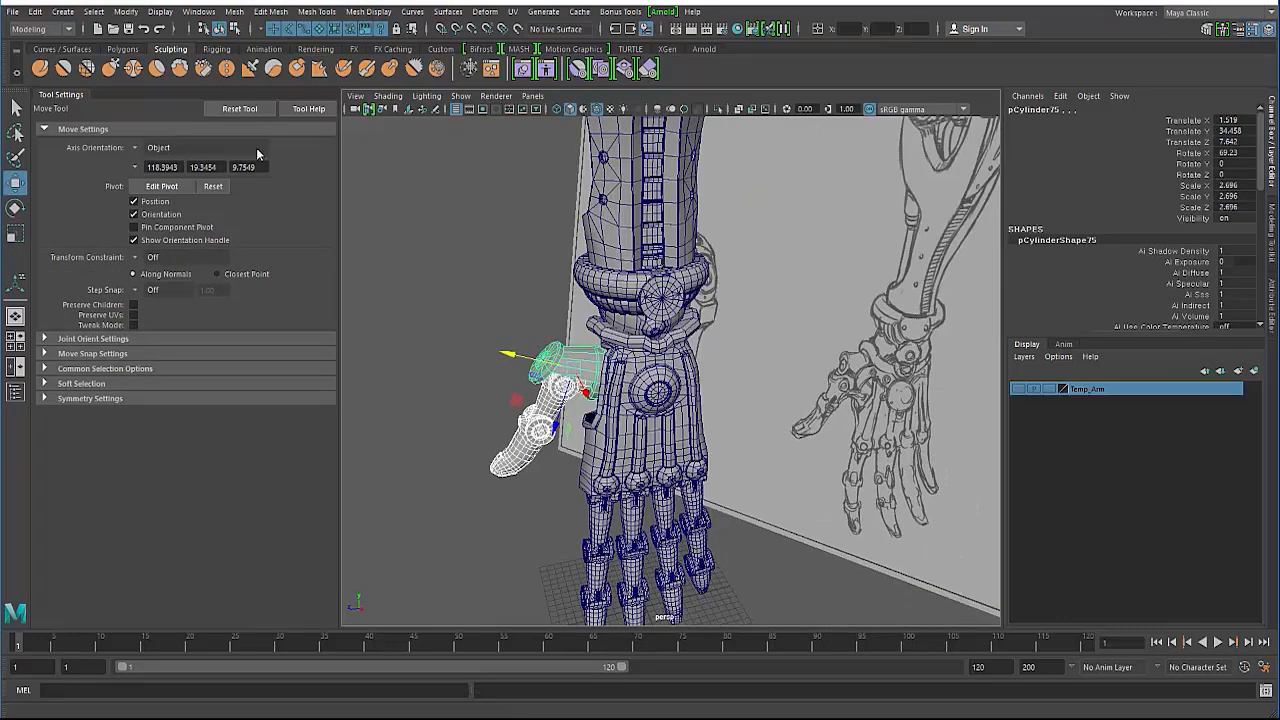
Set the Move tool's axis orientation to World and move the thumb and housing so the housing's Translate Z is 7.284.
left_click(138, 148)
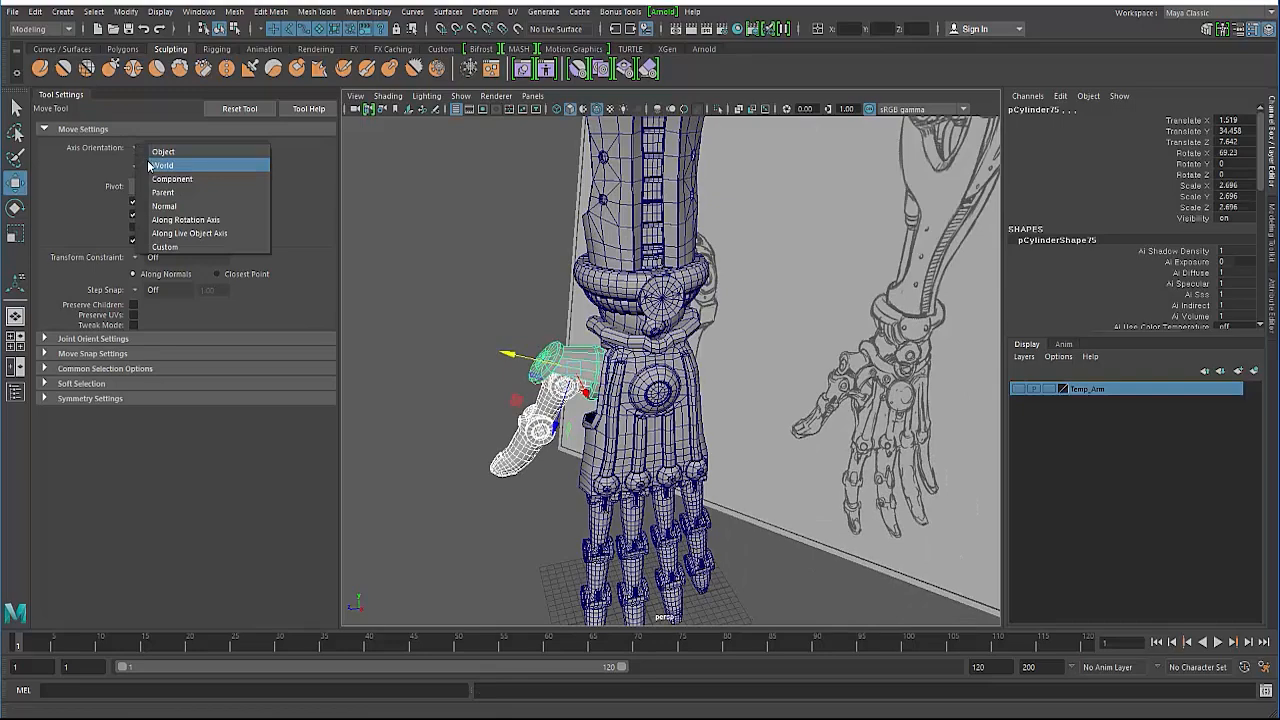
left_click(150, 165)
left_click_drag(530, 372, 489, 338, "alt")
left_click(463, 368)
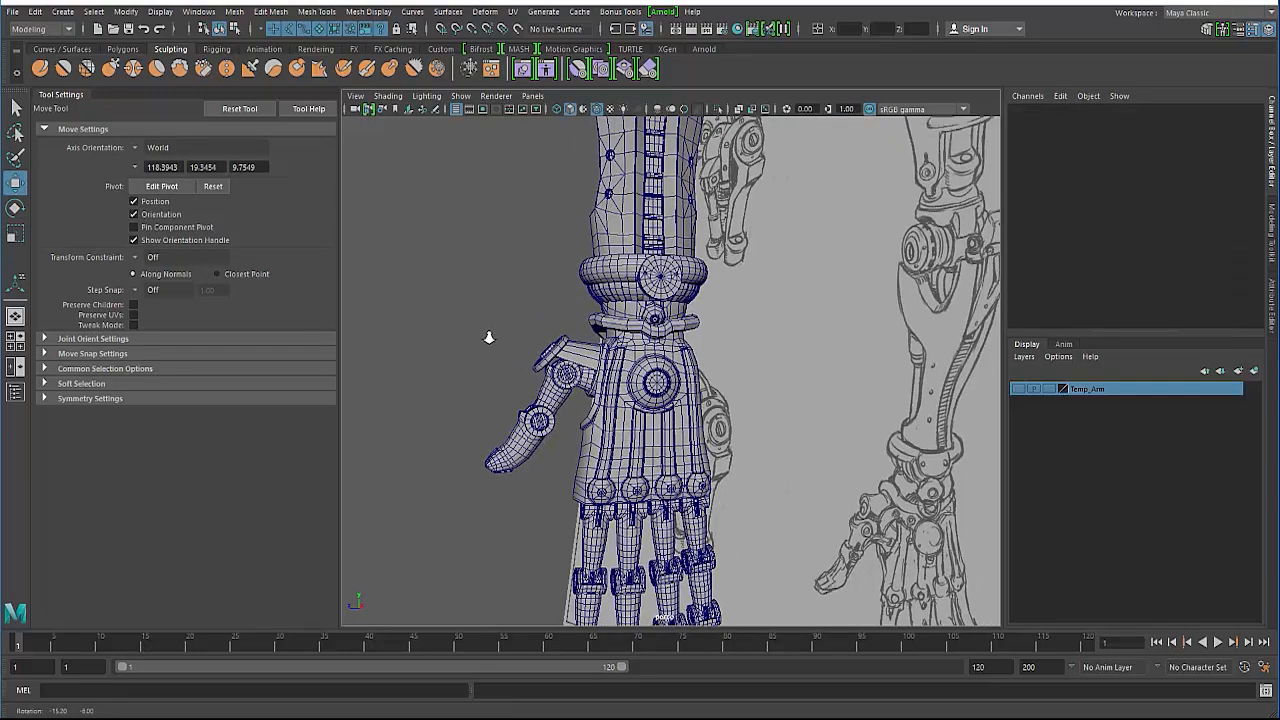
Select the thumb group and housing together and lower them so the housing's Translate Y is 34.057.
scroll(525, 362, "down", 3)
left_click(592, 389)
key("Up")
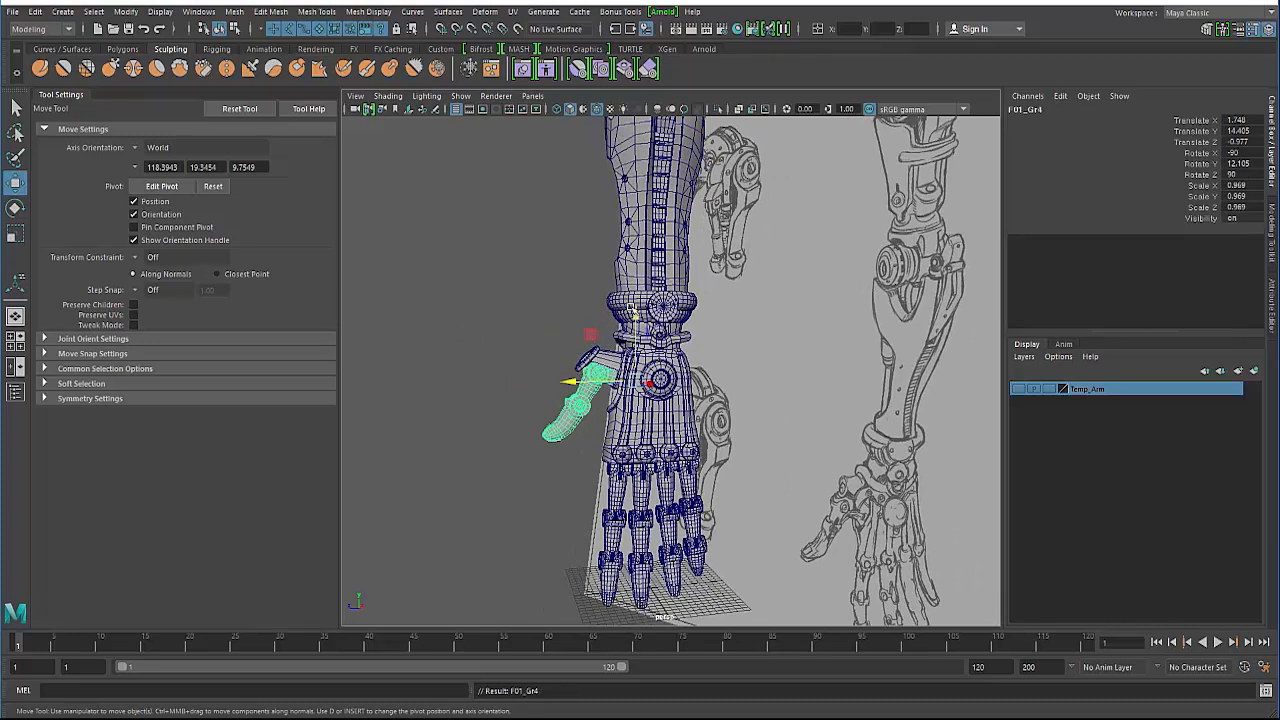
left_click(601, 358)
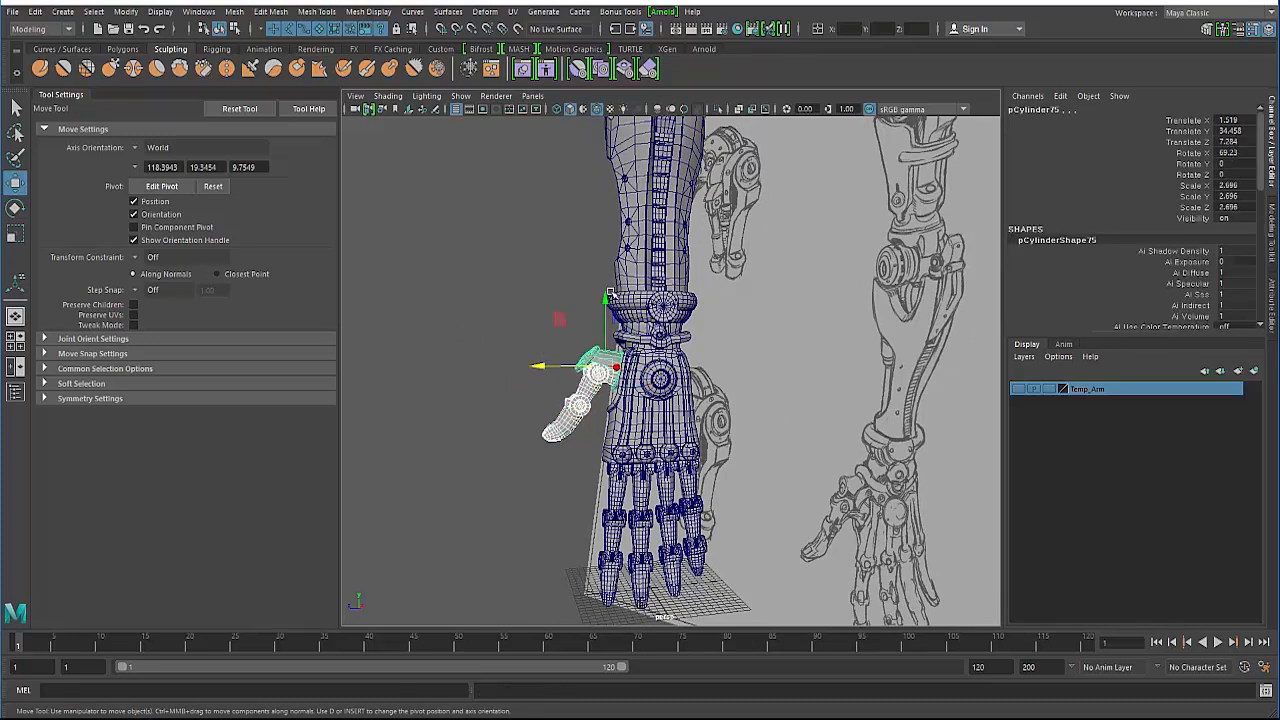
left_click_drag(605, 299, 603, 302)
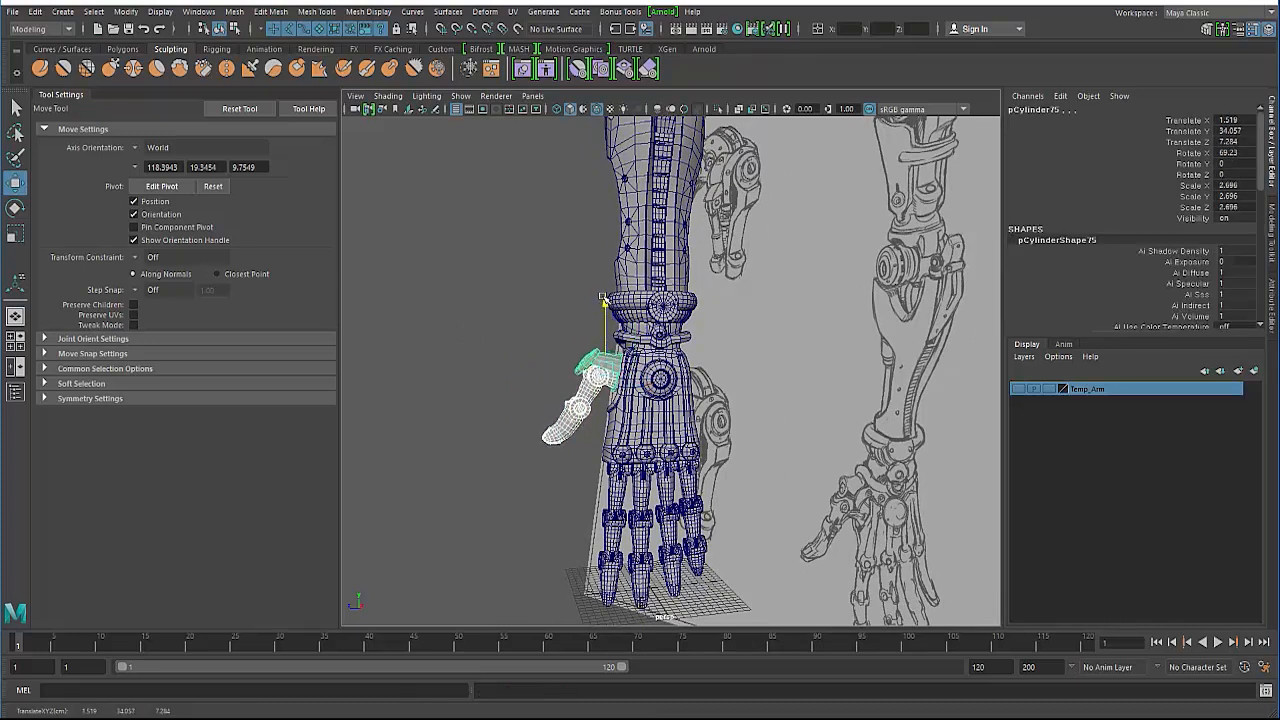
Clear the selection and examine the thumb and its joint housing against the palm from the front and the side.
left_click(465, 355)
left_click_drag(573, 454, 497, 414, "alt")
right_click_drag(497, 414, 573, 414, "alt")
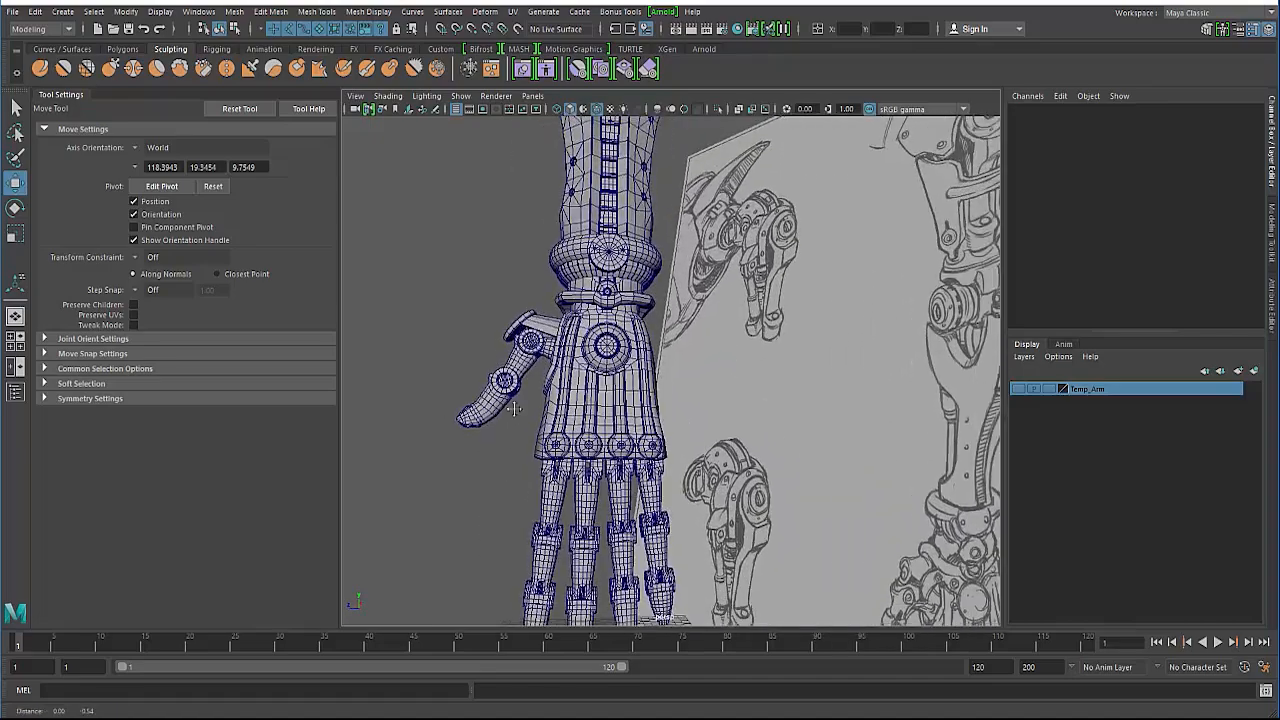
left_click_drag(450, 420, 543, 423, "alt")
right_click_drag(543, 440, 655, 443, "alt")
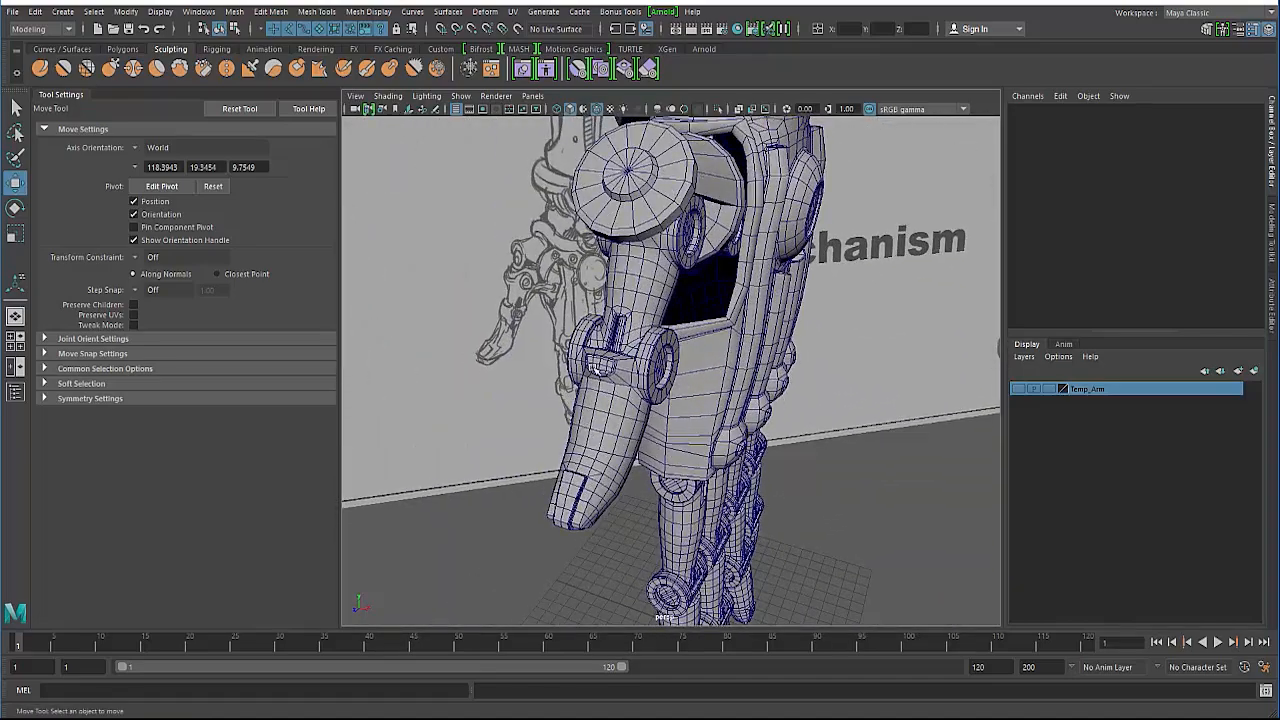
left_click(580, 436)
Inspect the finger segments and knuckle joints up close, checking the middle segment of the finger nearest the thumb.
left_click_drag(497, 400, 450, 310, "alt")
middle_click_drag(489, 285, 430, 55, "alt")
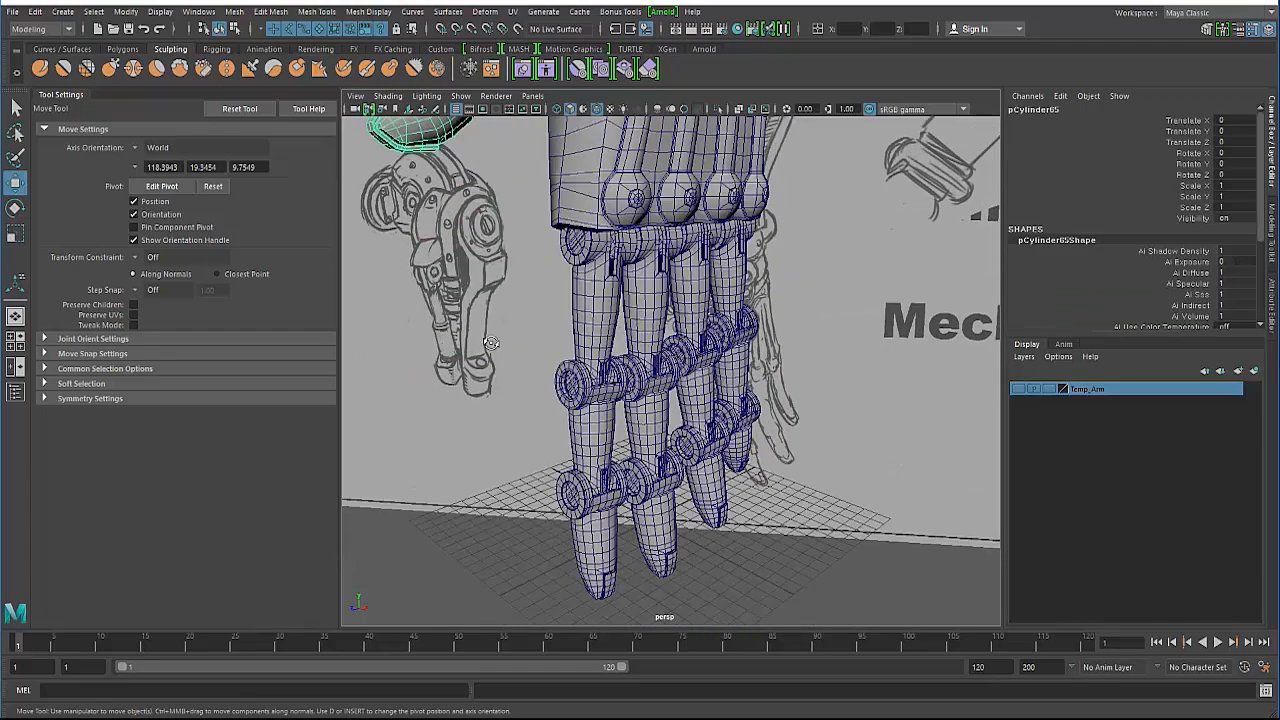
left_click_drag(470, 380, 540, 380, "alt")
right_click_drag(500, 390, 590, 390, "alt")
left_click_drag(500, 390, 531, 333, "alt")
left_click(536, 390)
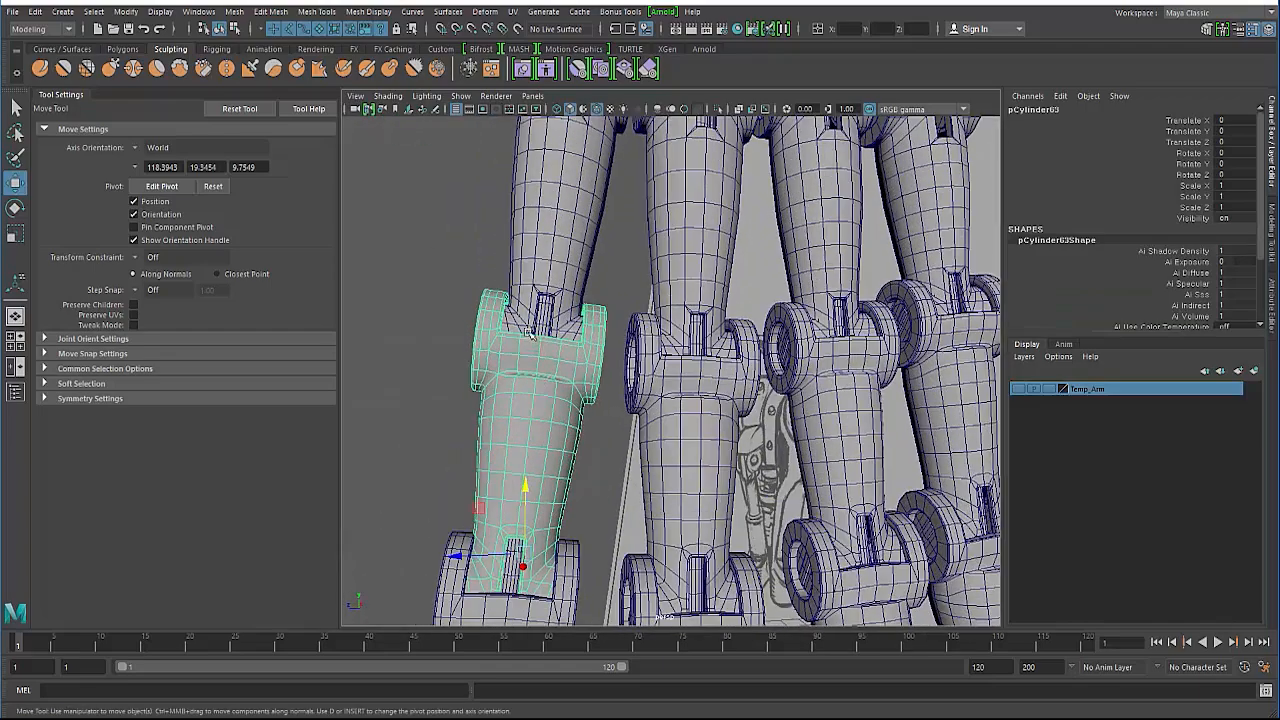
right_click_drag(720, 413, 565, 500, "alt")
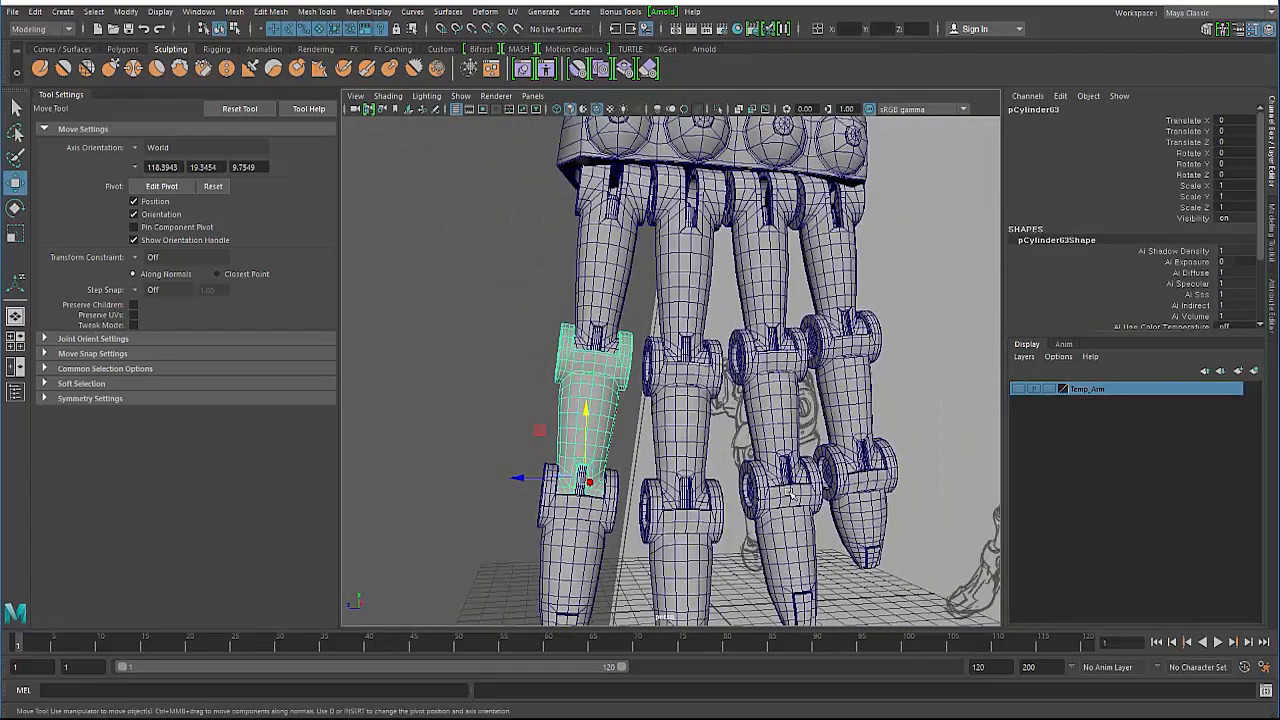
left_click(536, 462)
left_click_drag(540, 343, 545, 373, "alt")
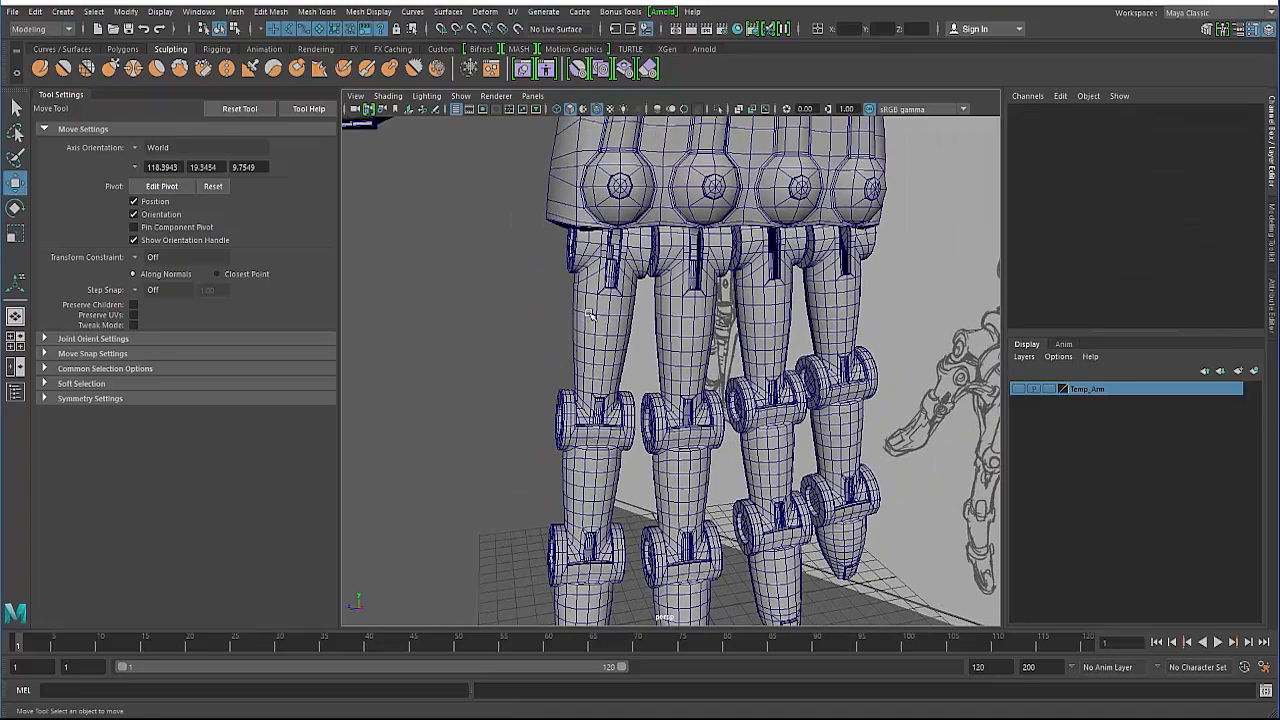
left_click_drag(588, 315, 595, 377, "alt")
right_click_drag(730, 416, 637, 420, "alt")
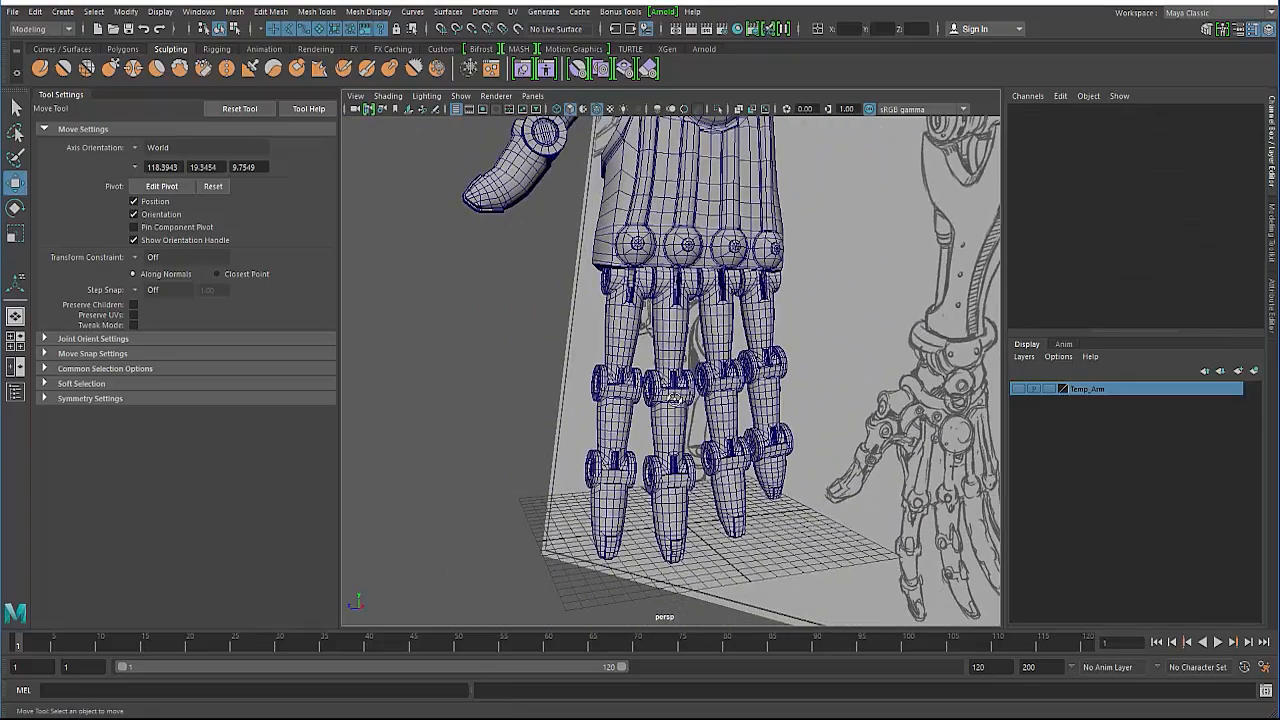
Compare the whole hand's proportions and thumb placement with the reference sketch from several angles.
mouse_move(637, 420)
left_mouse_down("alt")
mouse_move(697, 404)
mouse_move(585, 450)
left_mouse_up("alt")
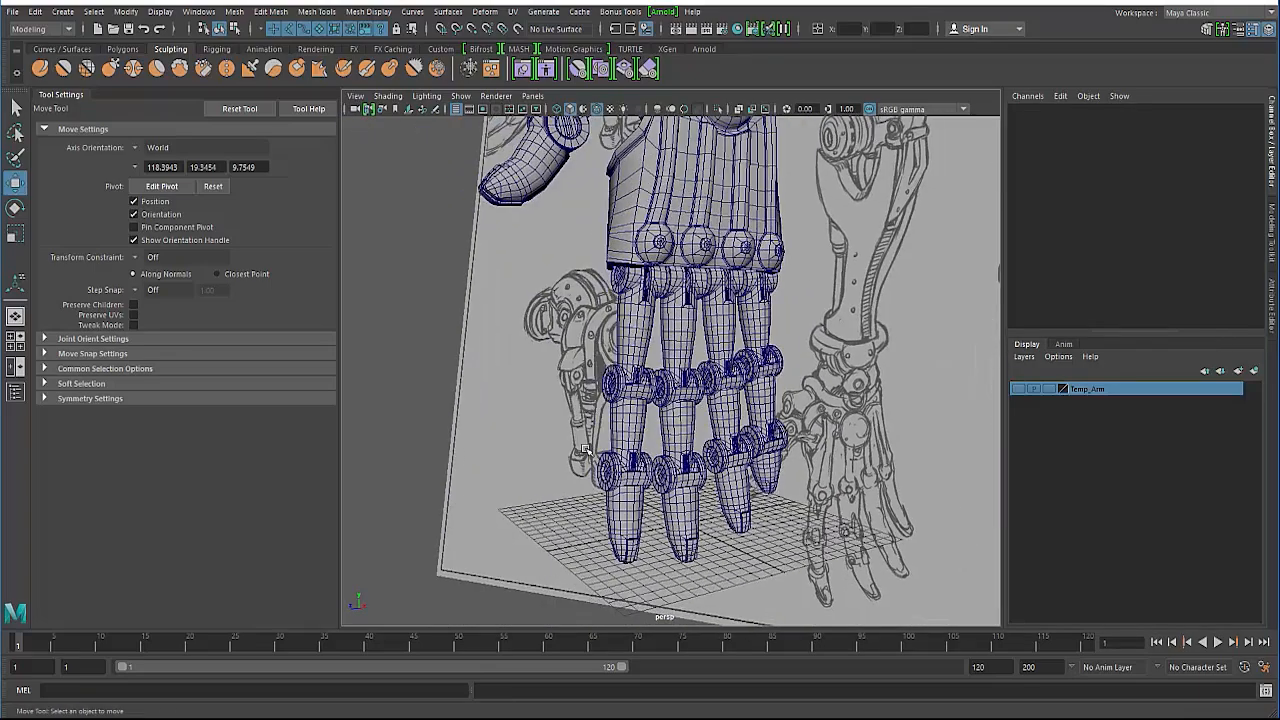
right_click_drag(624, 472, 494, 423, "alt")
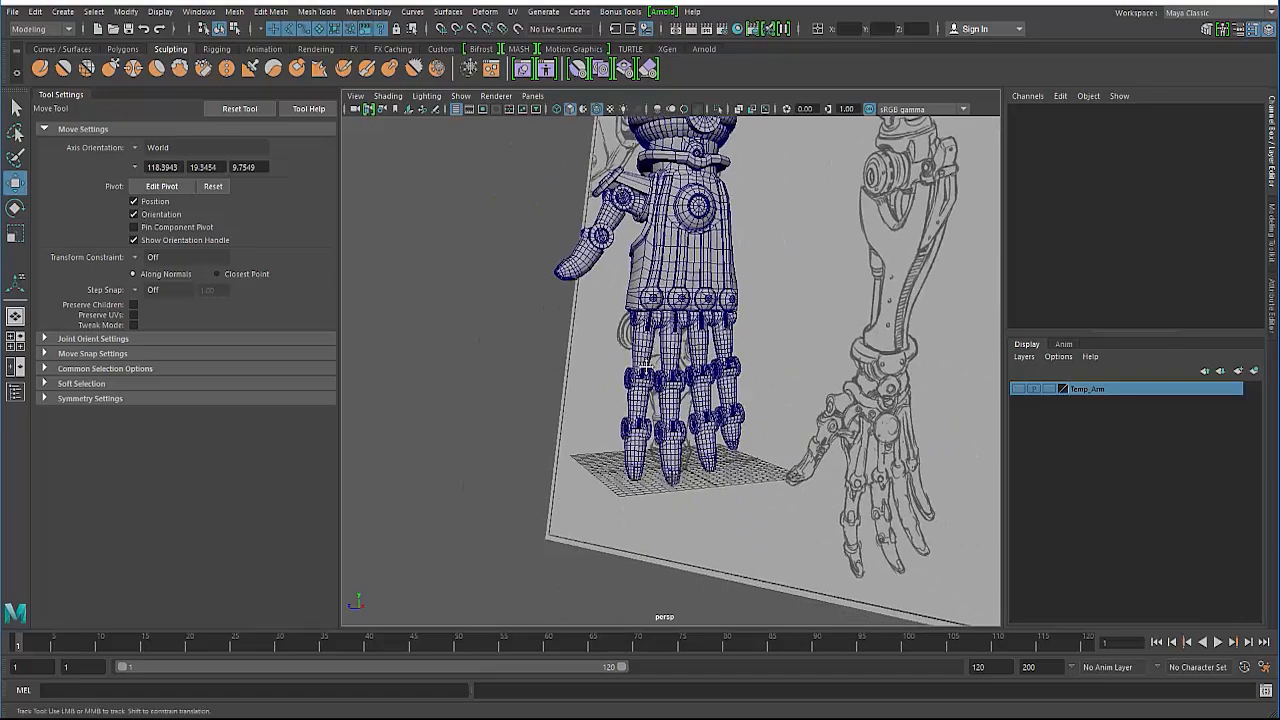
left_click_drag(722, 400, 622, 462, "alt")
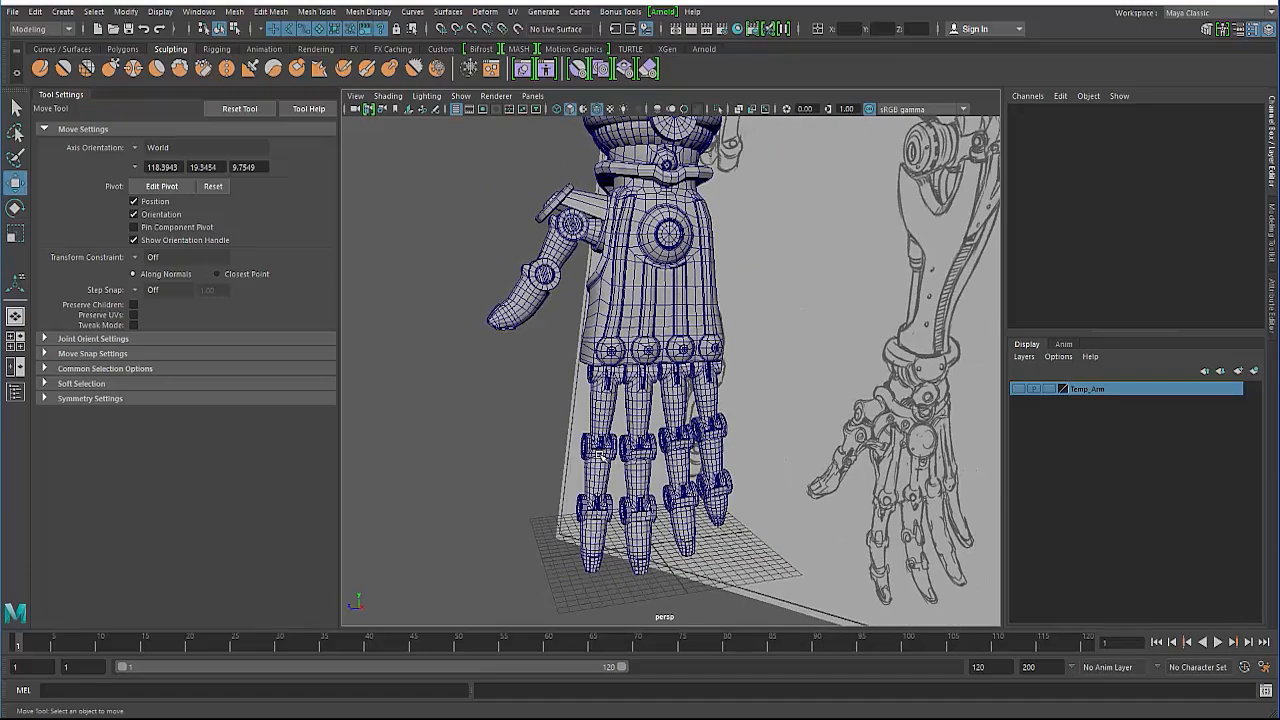
left_click(597, 458)
left_click(528, 443)
left_click_drag(528, 443, 528, 395, "alt")
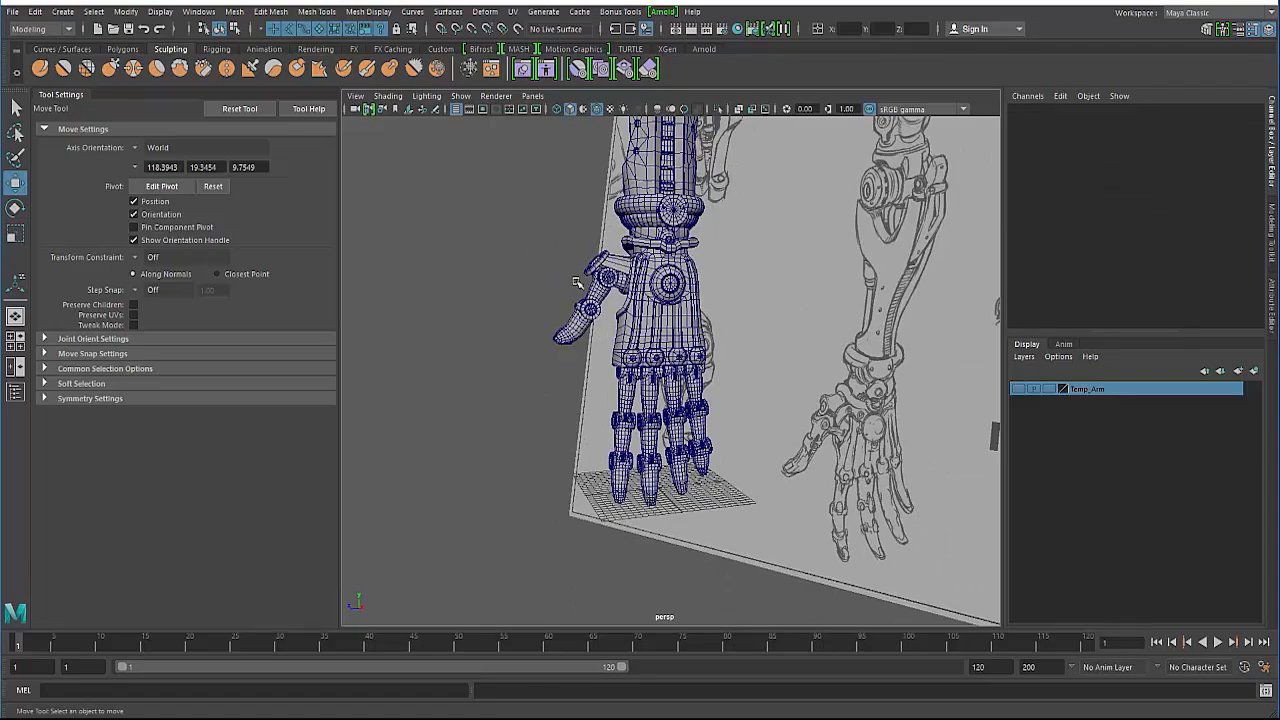
left_click_drag(573, 303, 645, 283, "alt")
mouse_move(729, 345)
left_mouse_down("alt")
mouse_move(780, 350)
mouse_move(423, 366)
mouse_move(480, 378)
mouse_move(491, 489)
mouse_move(430, 457)
left_mouse_up("alt")
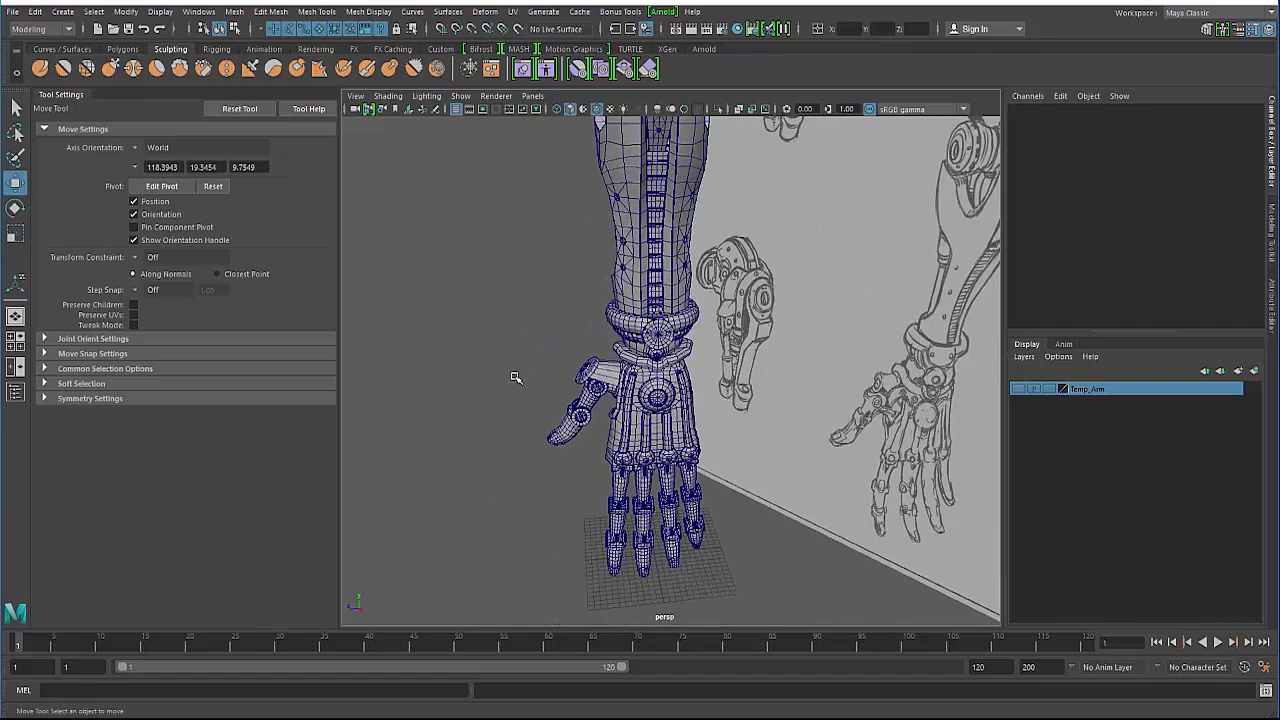